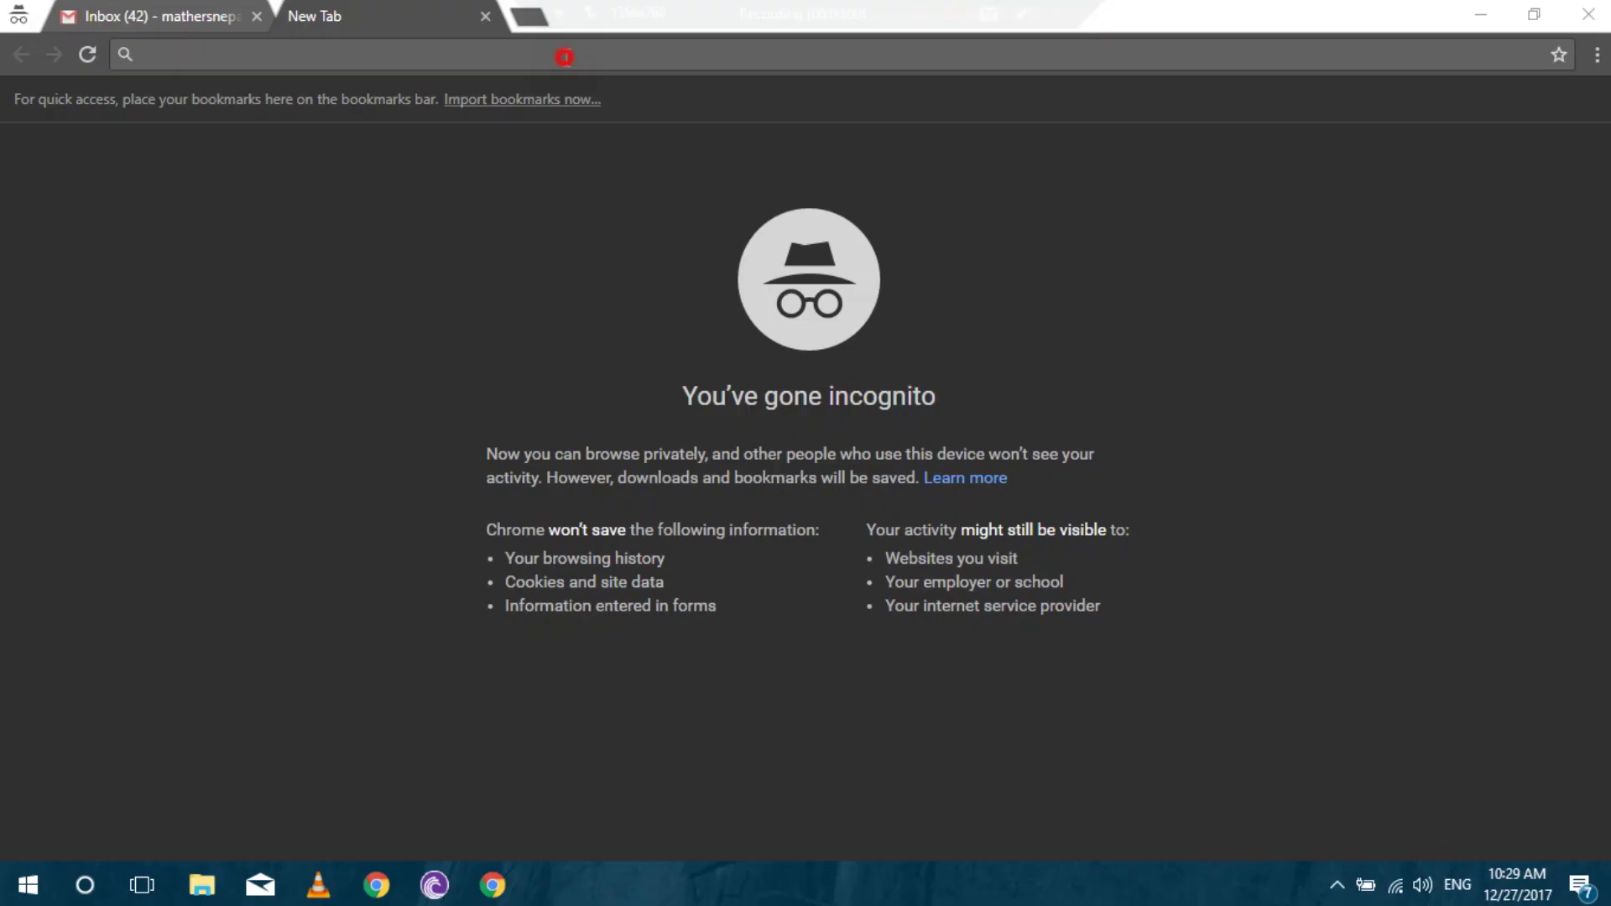
Go to register.com.np and start creating a new user account from User Login.
{"action": "type", "text": "register.mos.com.np"}
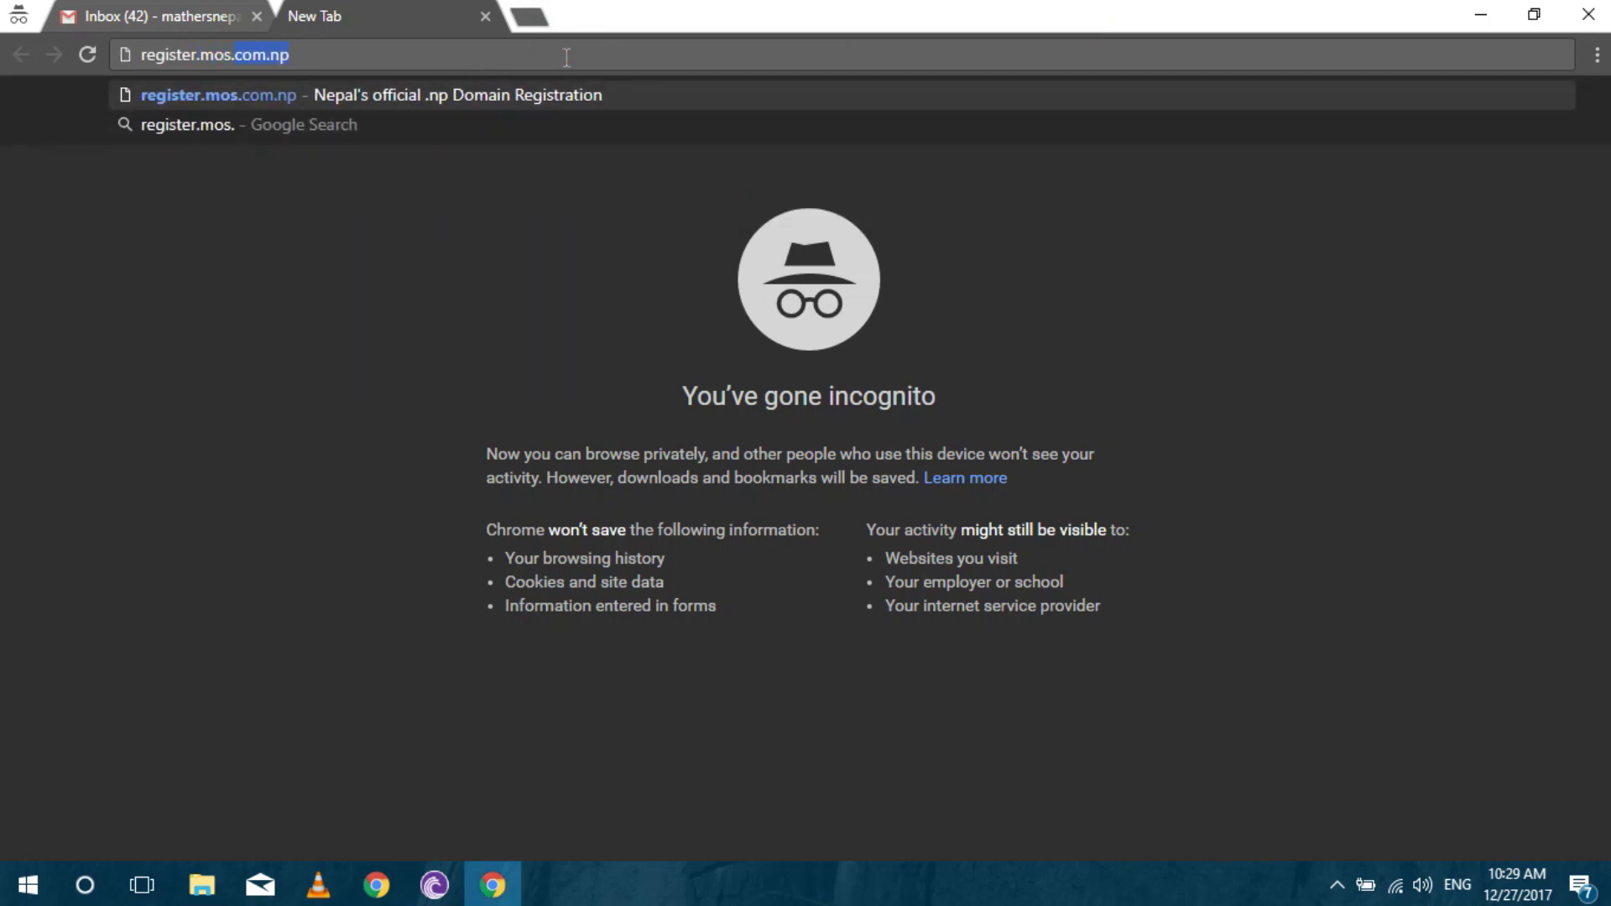
{"action": "key", "text": "Return"}
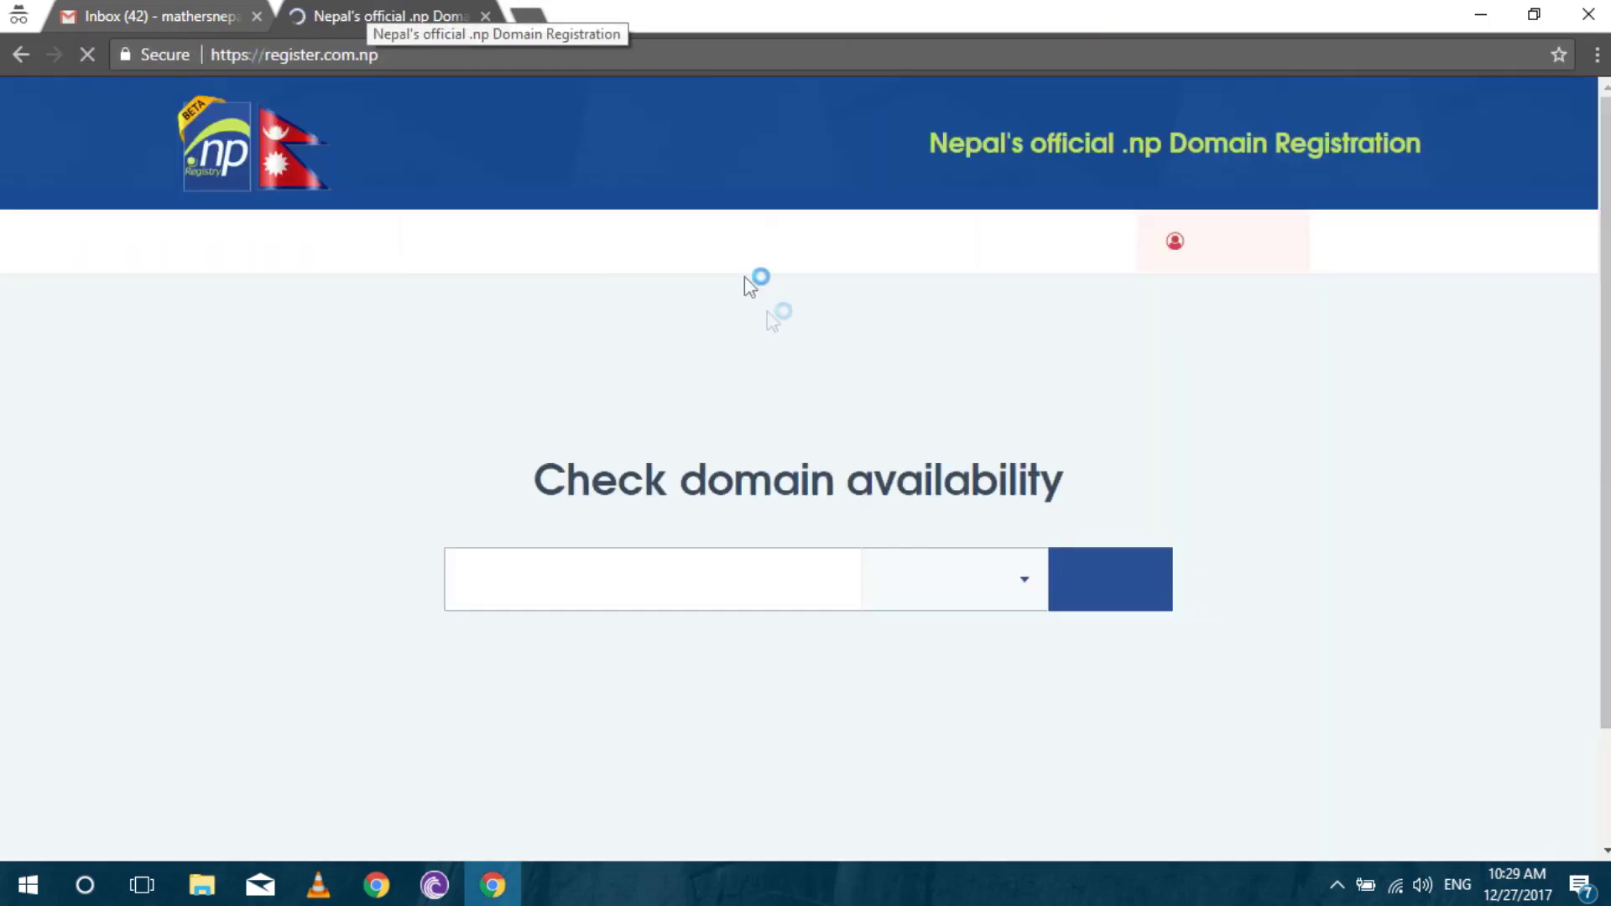
{"action": "left_click", "coordinate": [1214, 261]}
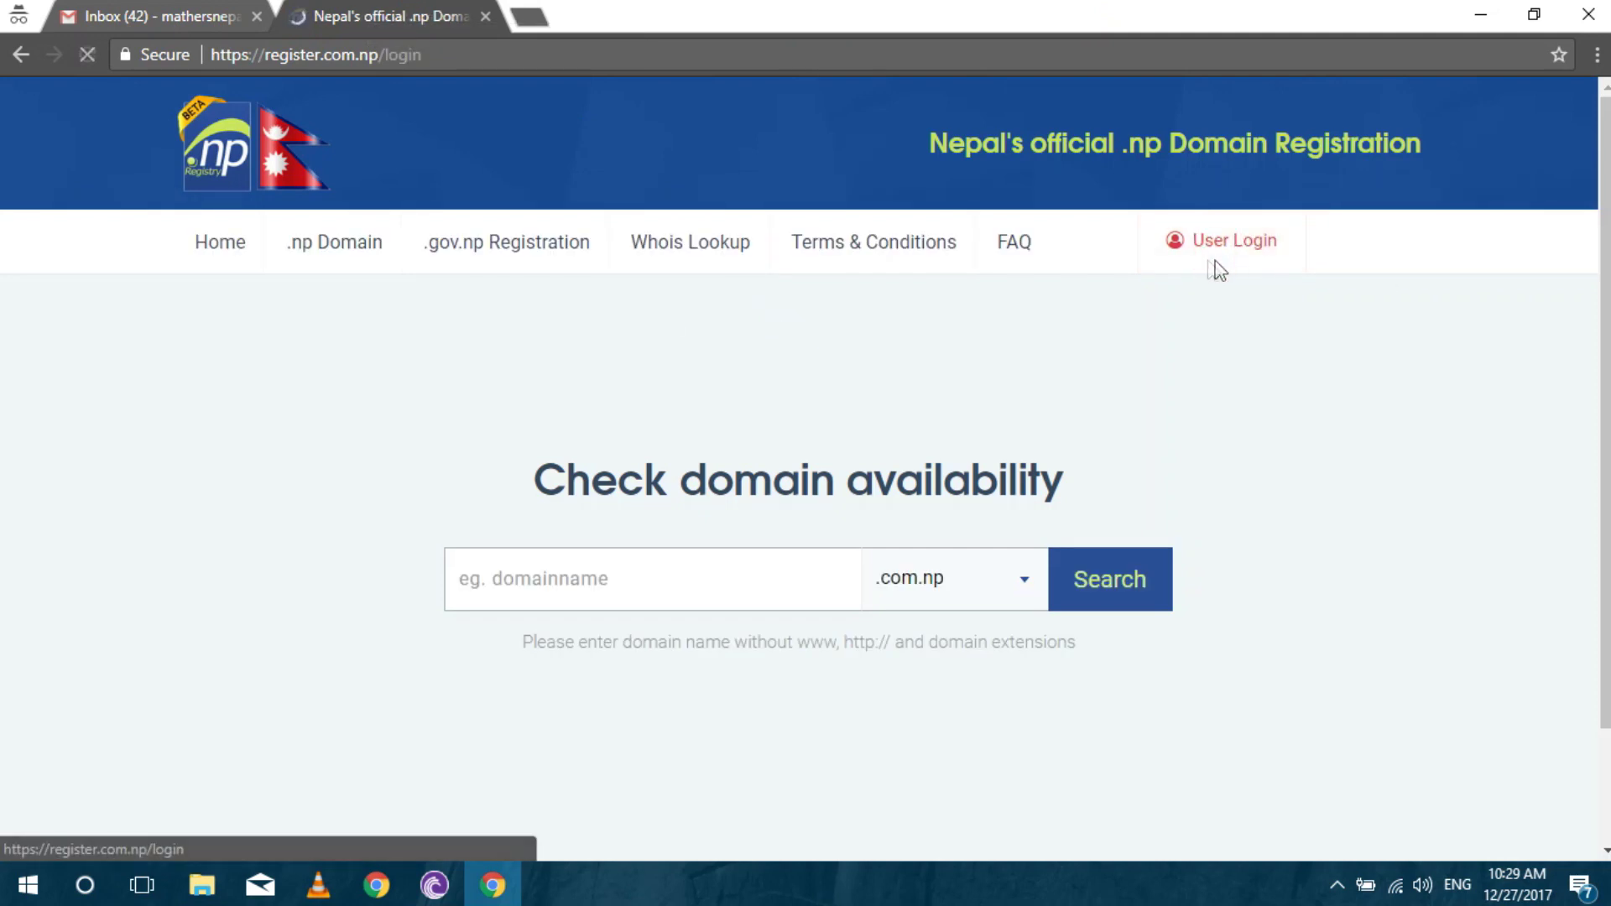
{"action": "left_click", "coordinate": [631, 789]}
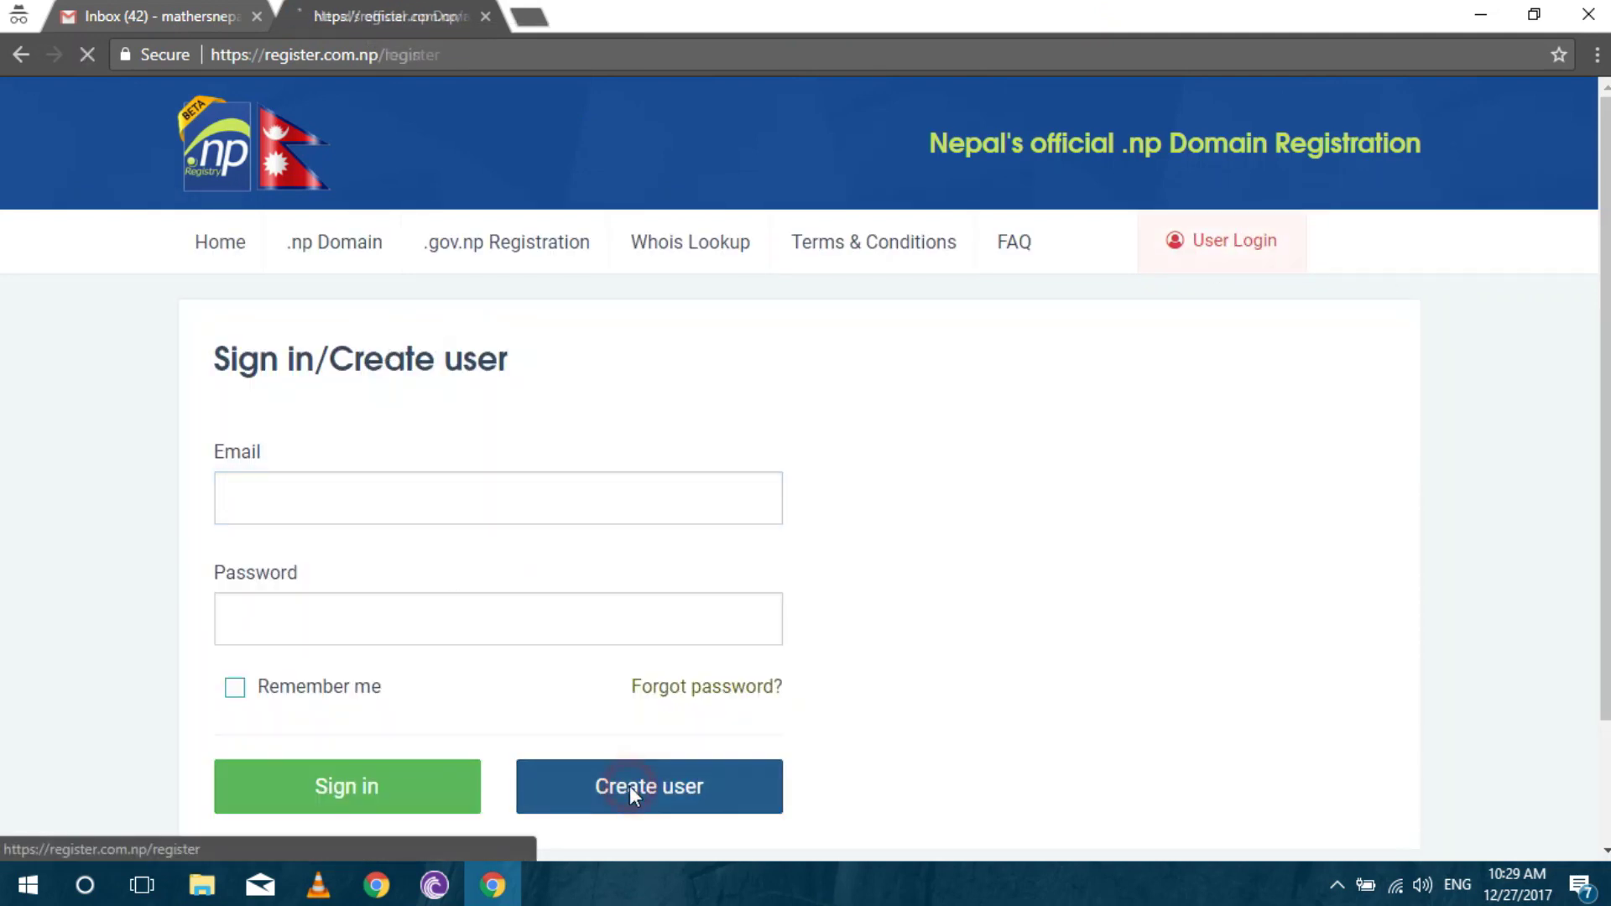
Create the account with the owner's full name, e-mail and password, then check the mailbox for activation.
{"action": "left_click", "coordinate": [489, 601]}
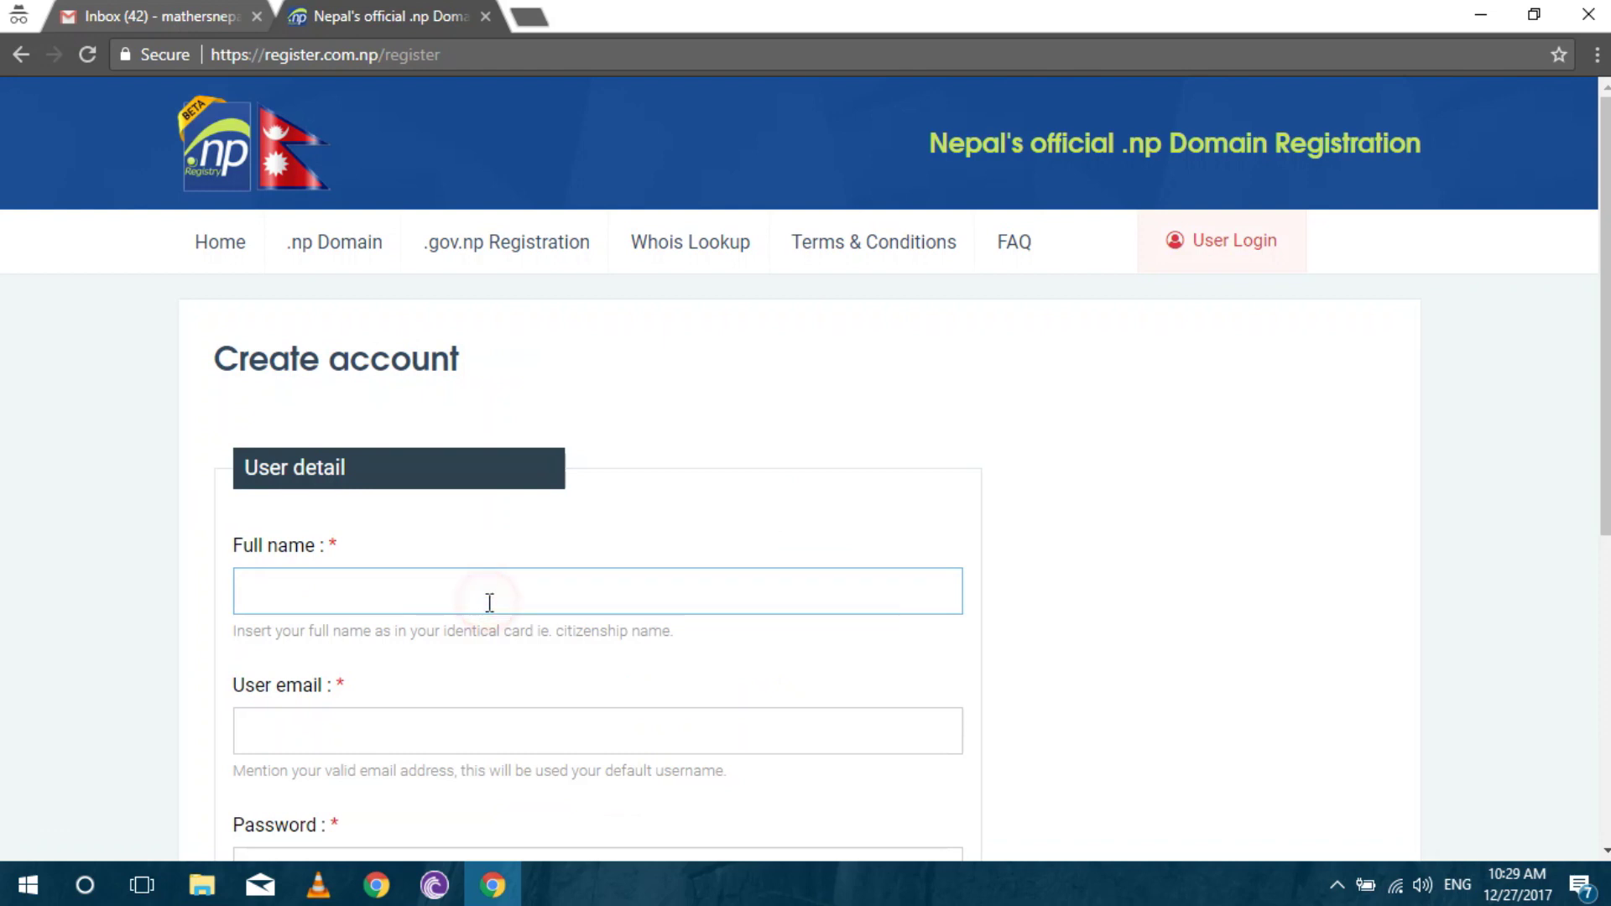
{"action": "key", "text": "Tab"}
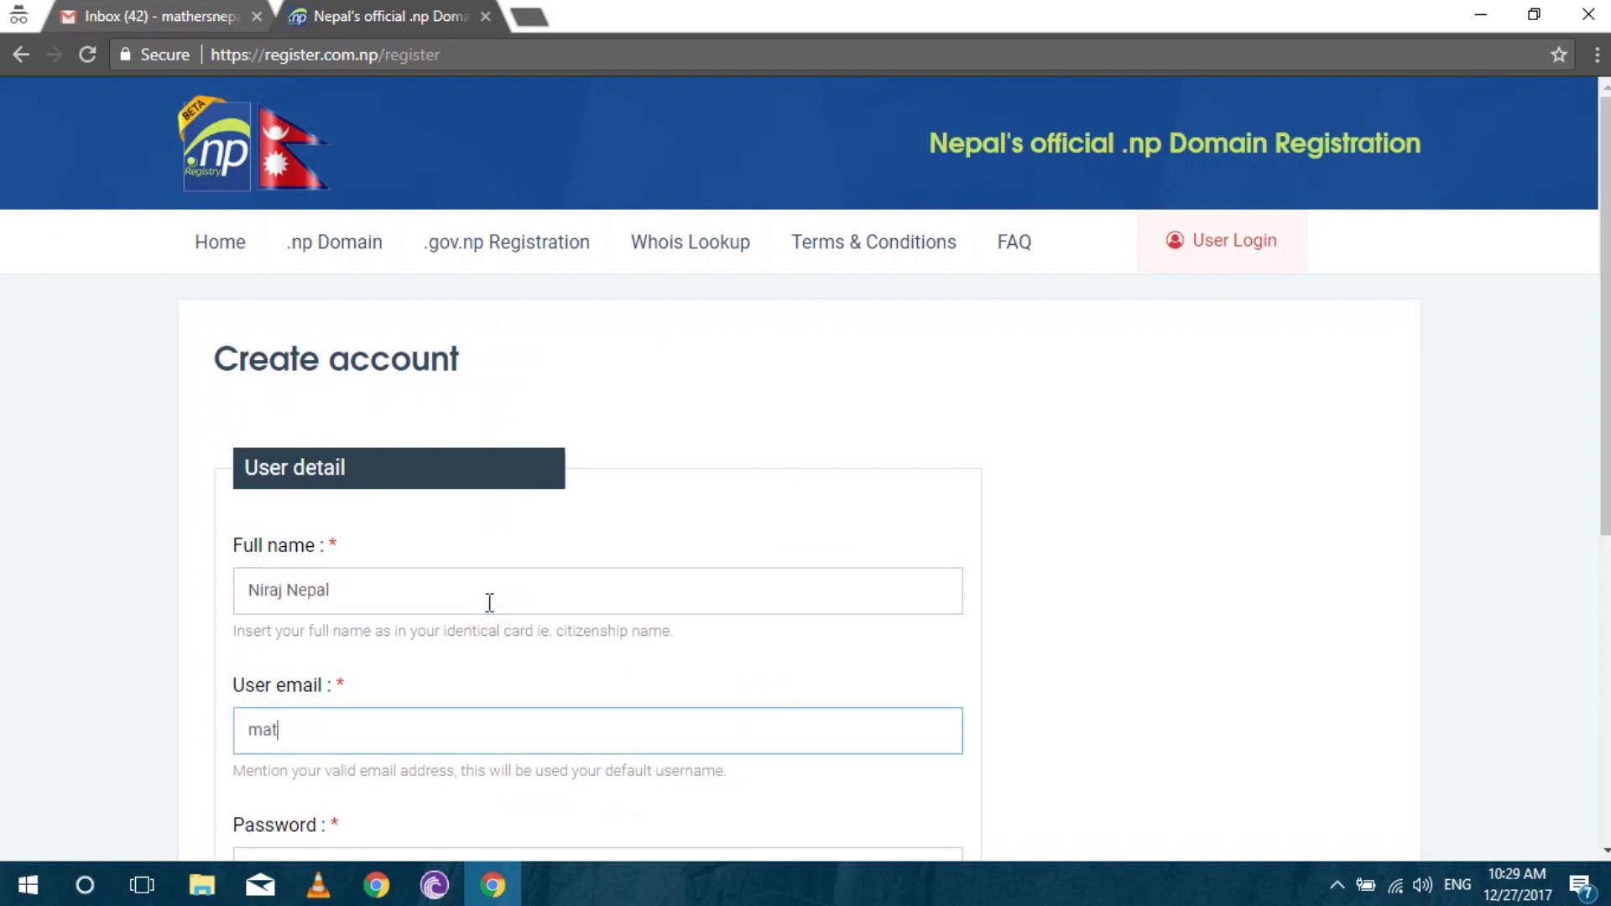
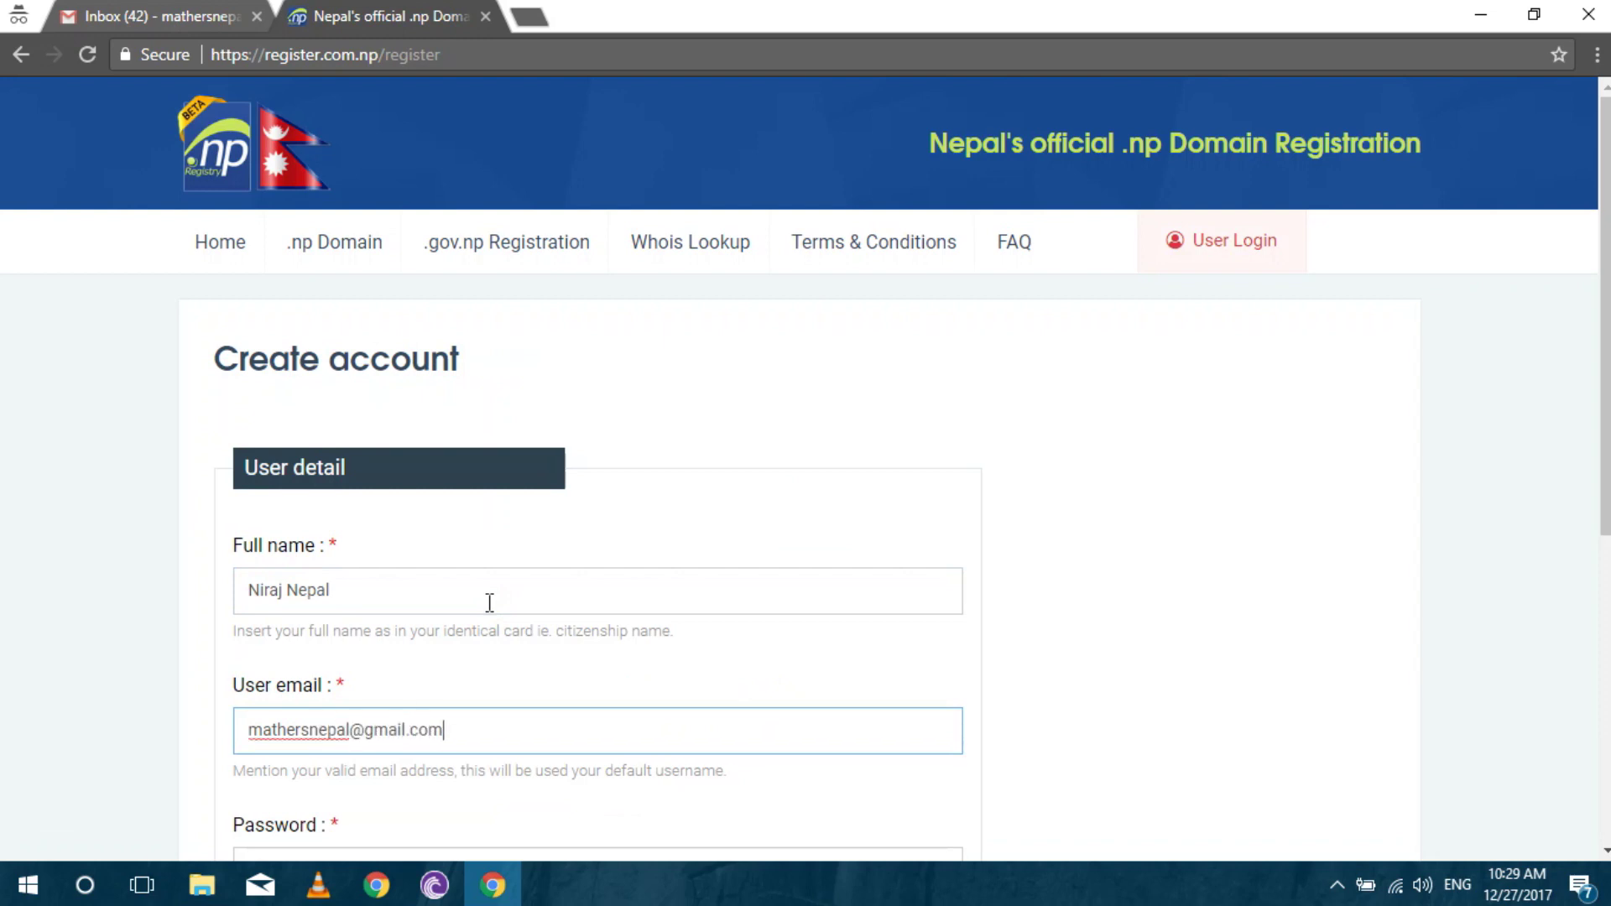
{"action": "key", "text": "Tab"}
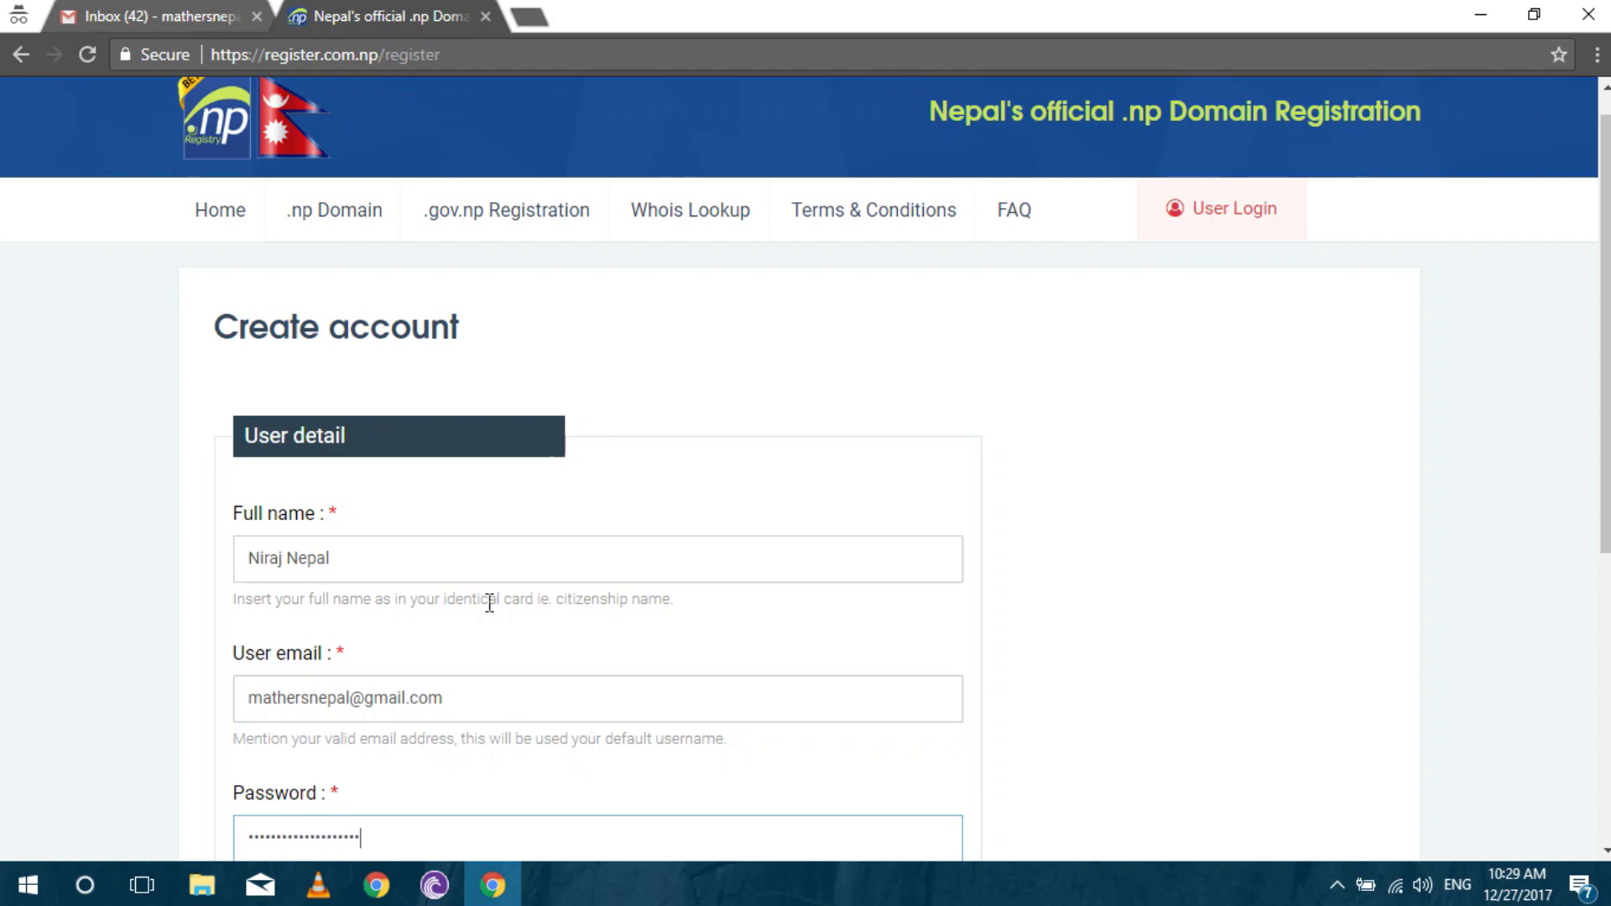
{"action": "key", "text": "Tab"}
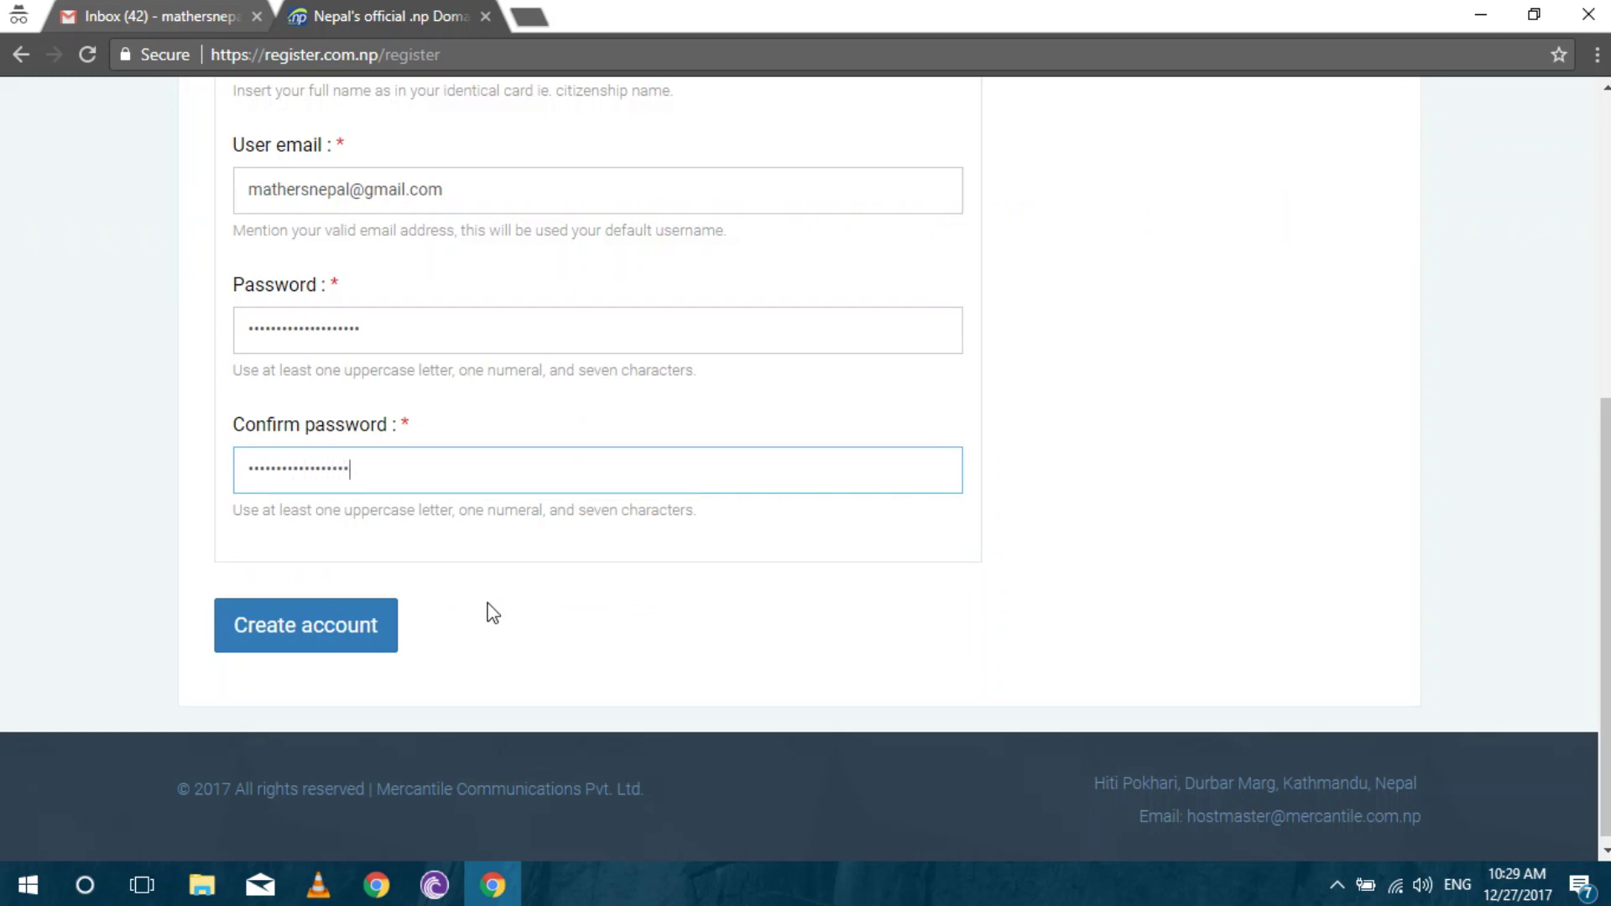
{"action": "left_click", "coordinate": [353, 626]}
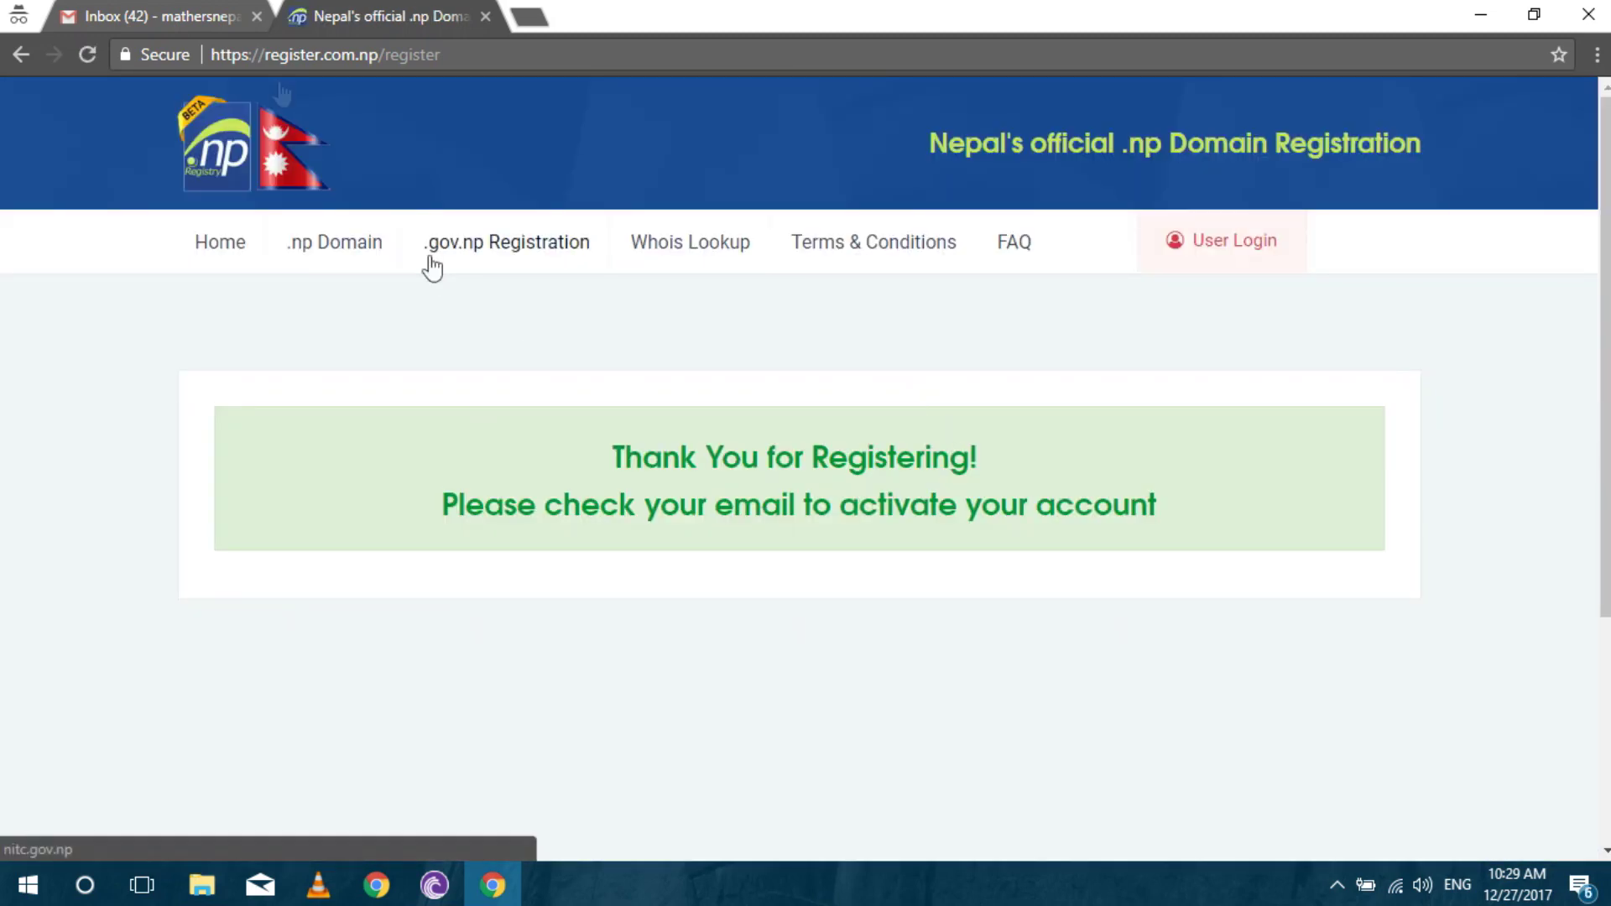
{"action": "left_click", "coordinate": [161, 14]}
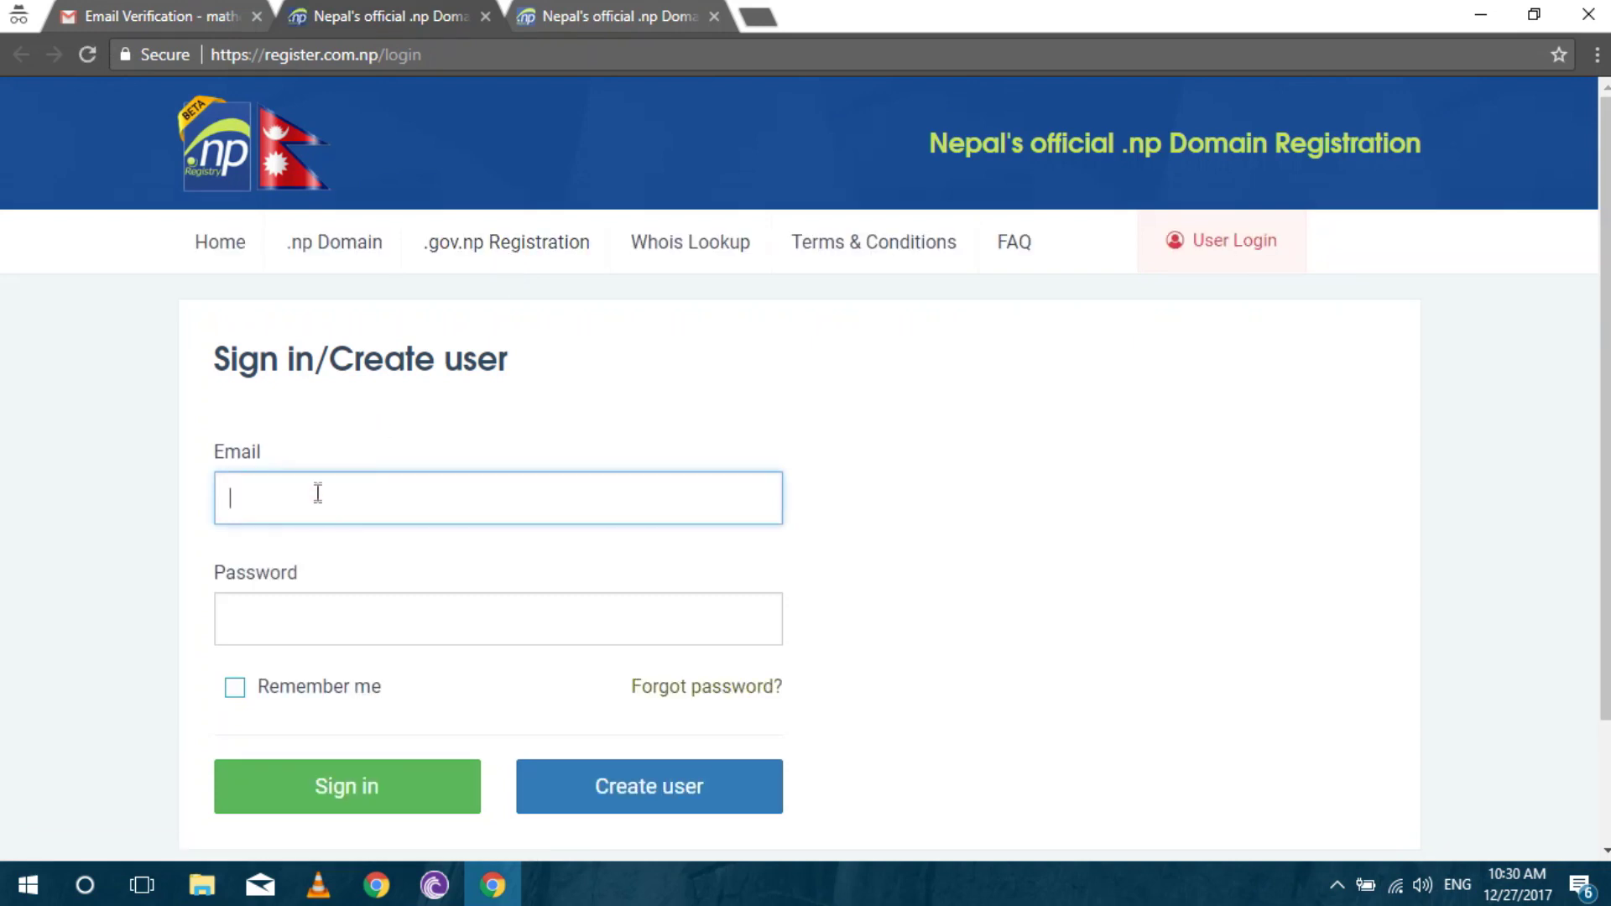
Sign in to register.com.np using the new account's e-mail address and password.
{"action": "left_click", "coordinate": [317, 493]}
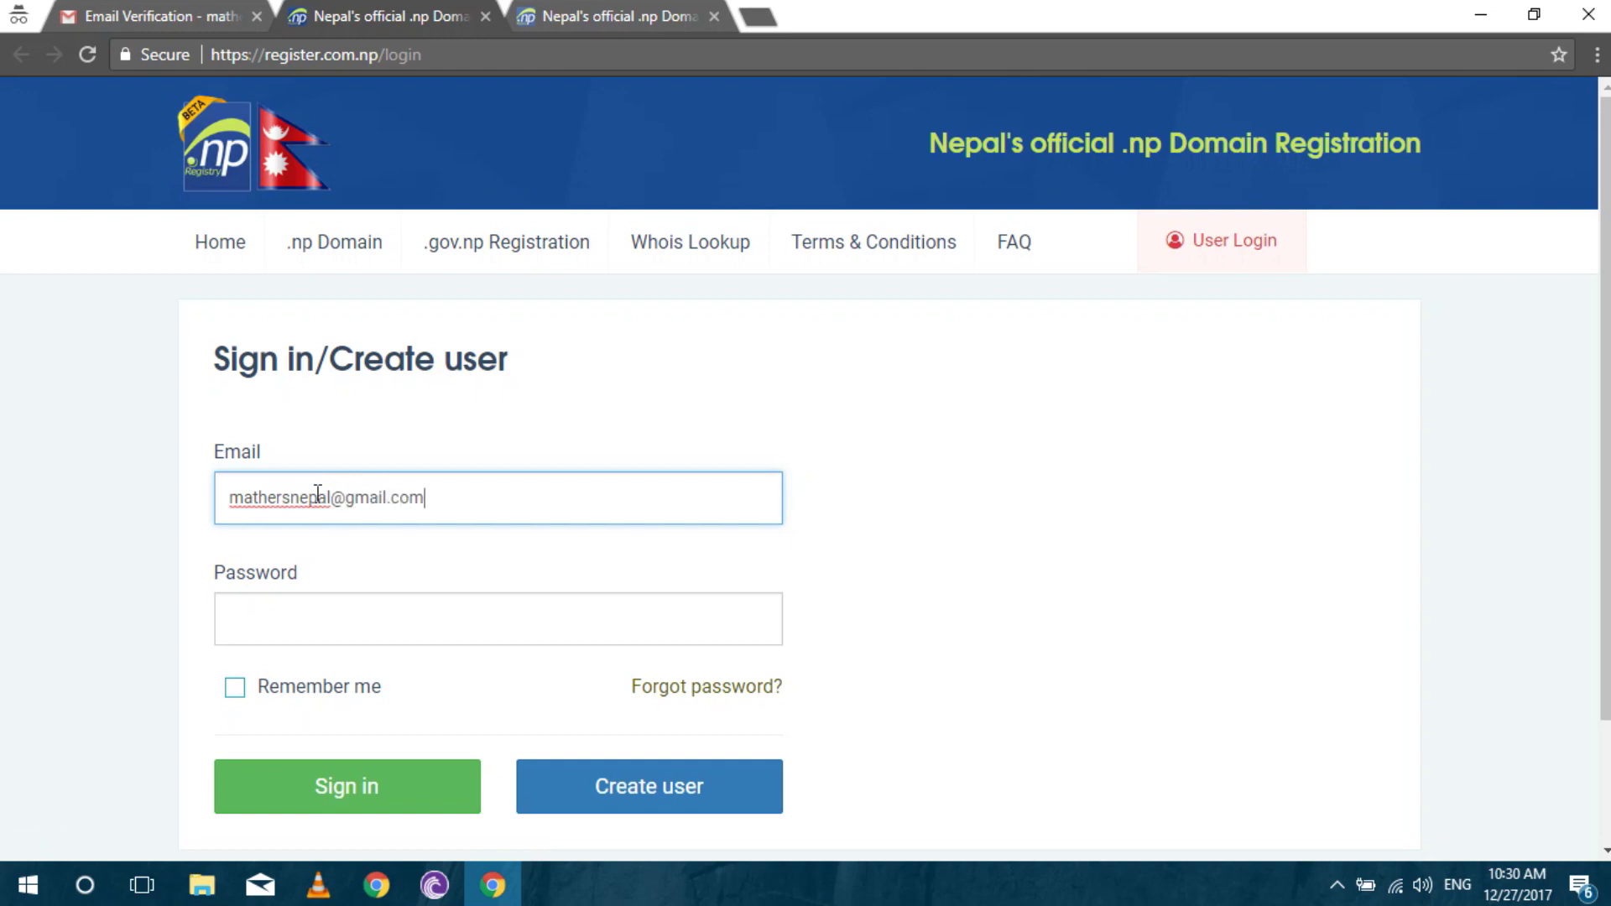
{"action": "key", "text": "Tab"}
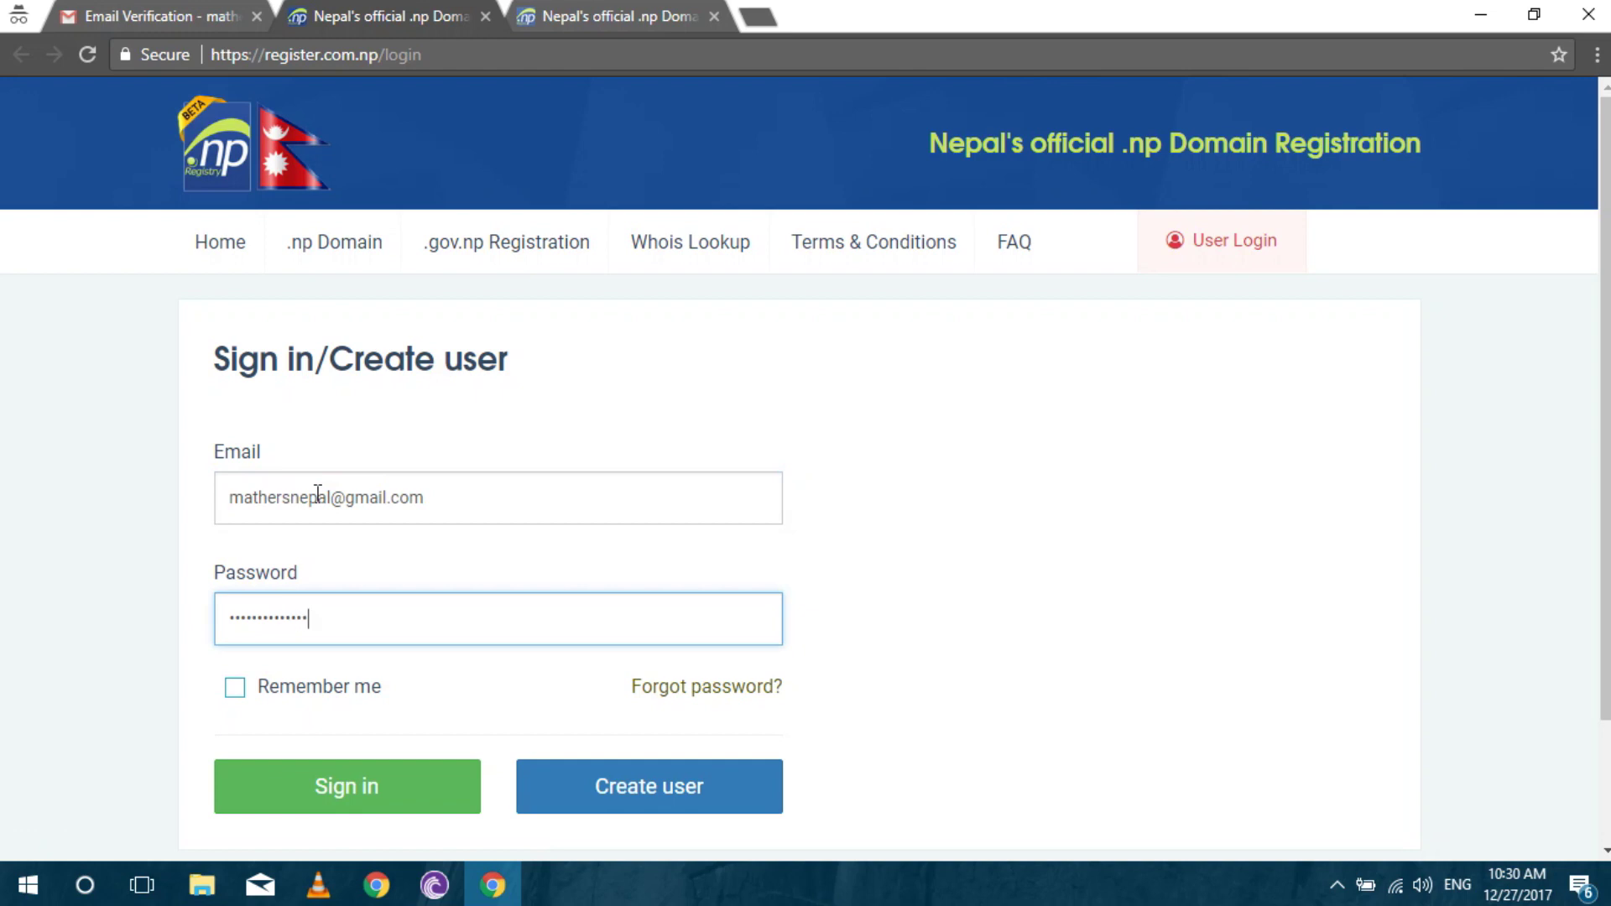
{"action": "type", "text": "•••"}
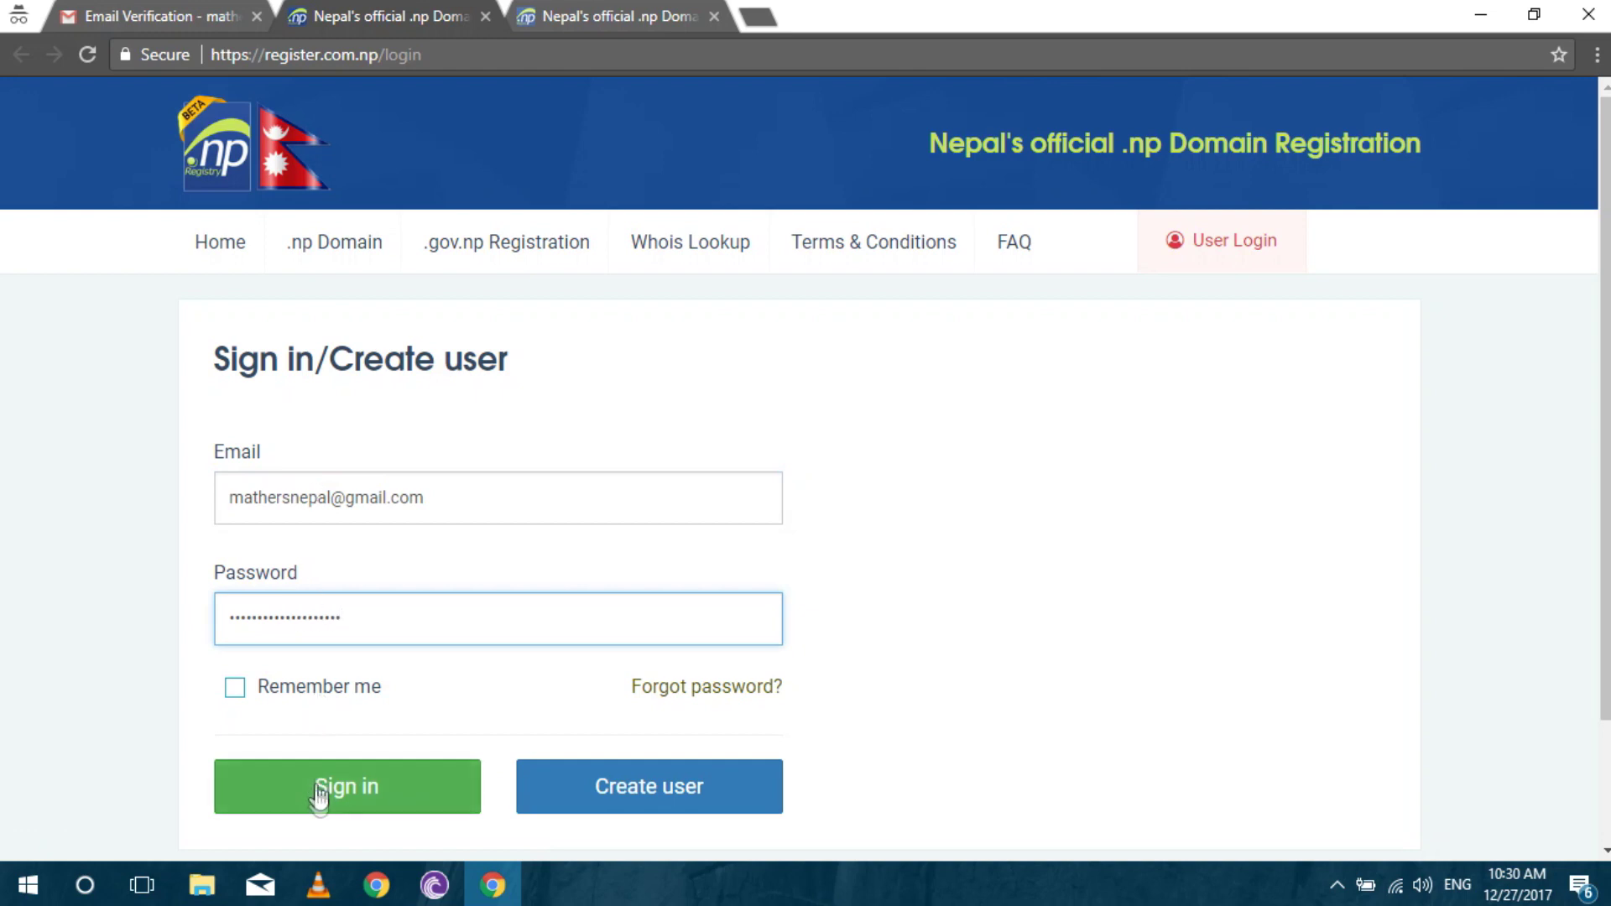
{"action": "left_click", "coordinate": [316, 790]}
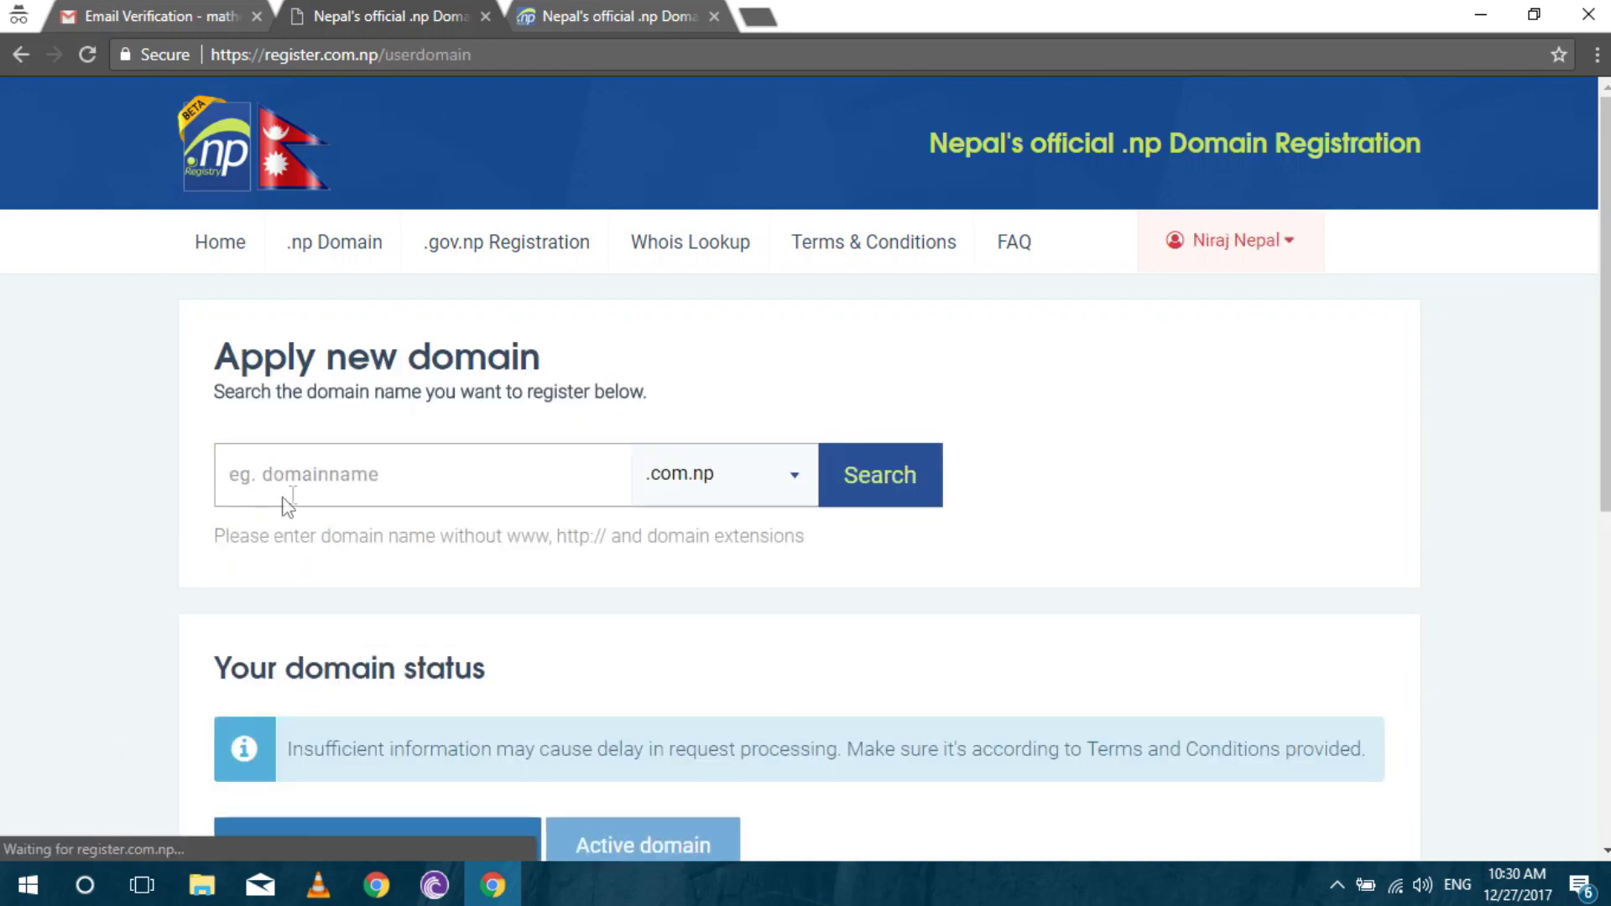
{"action": "left_click", "coordinate": [310, 478]}
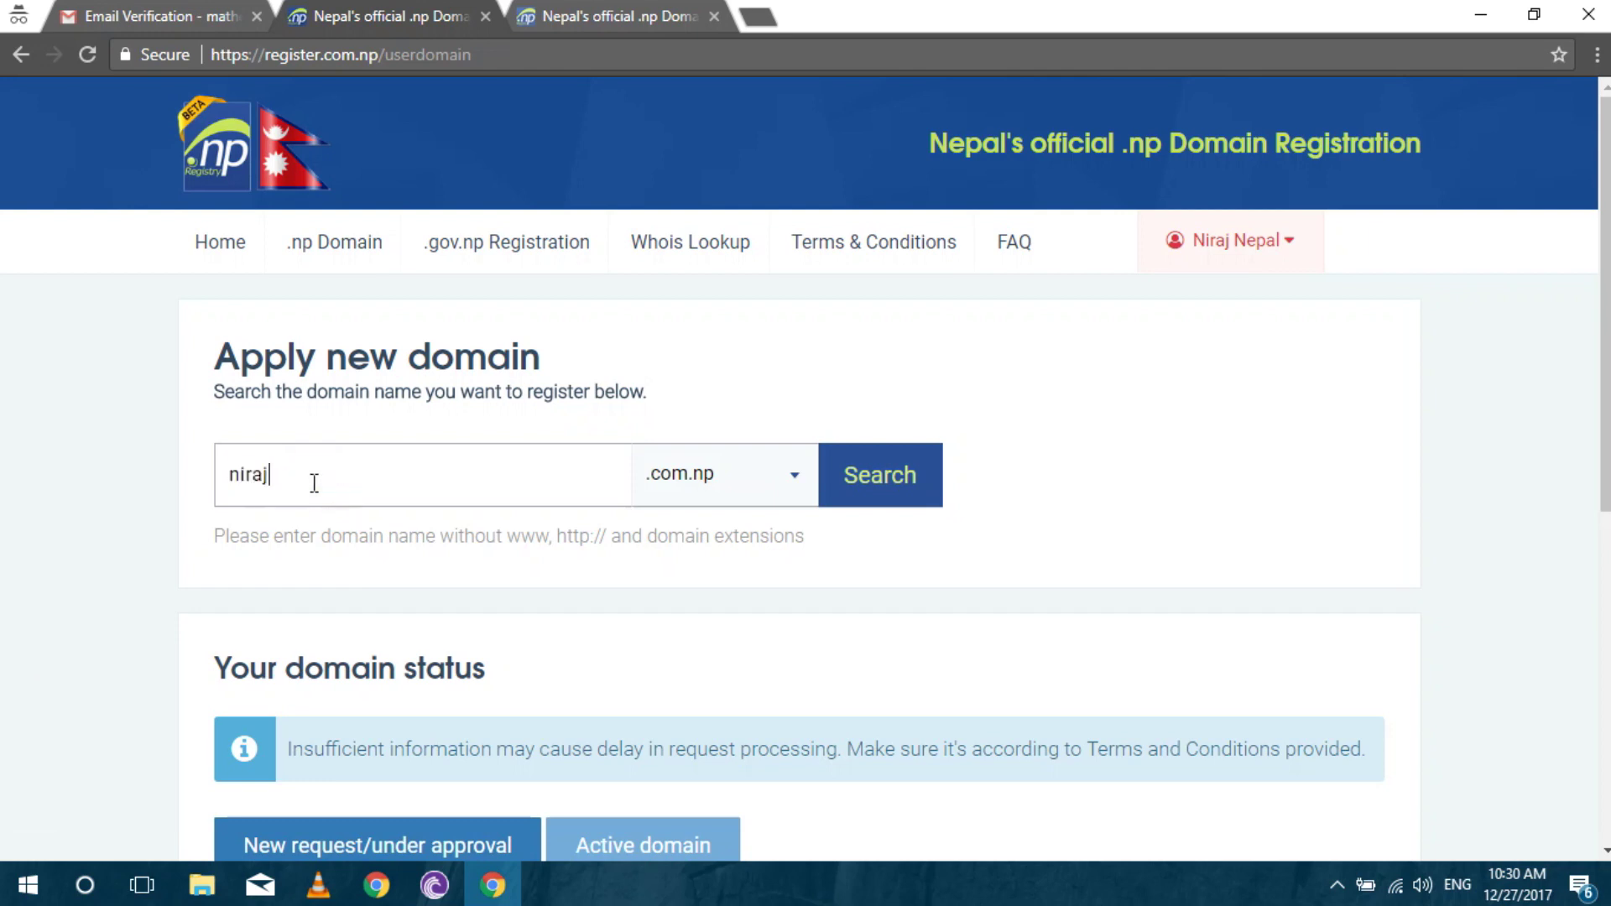
{"action": "left_click", "coordinate": [909, 476]}
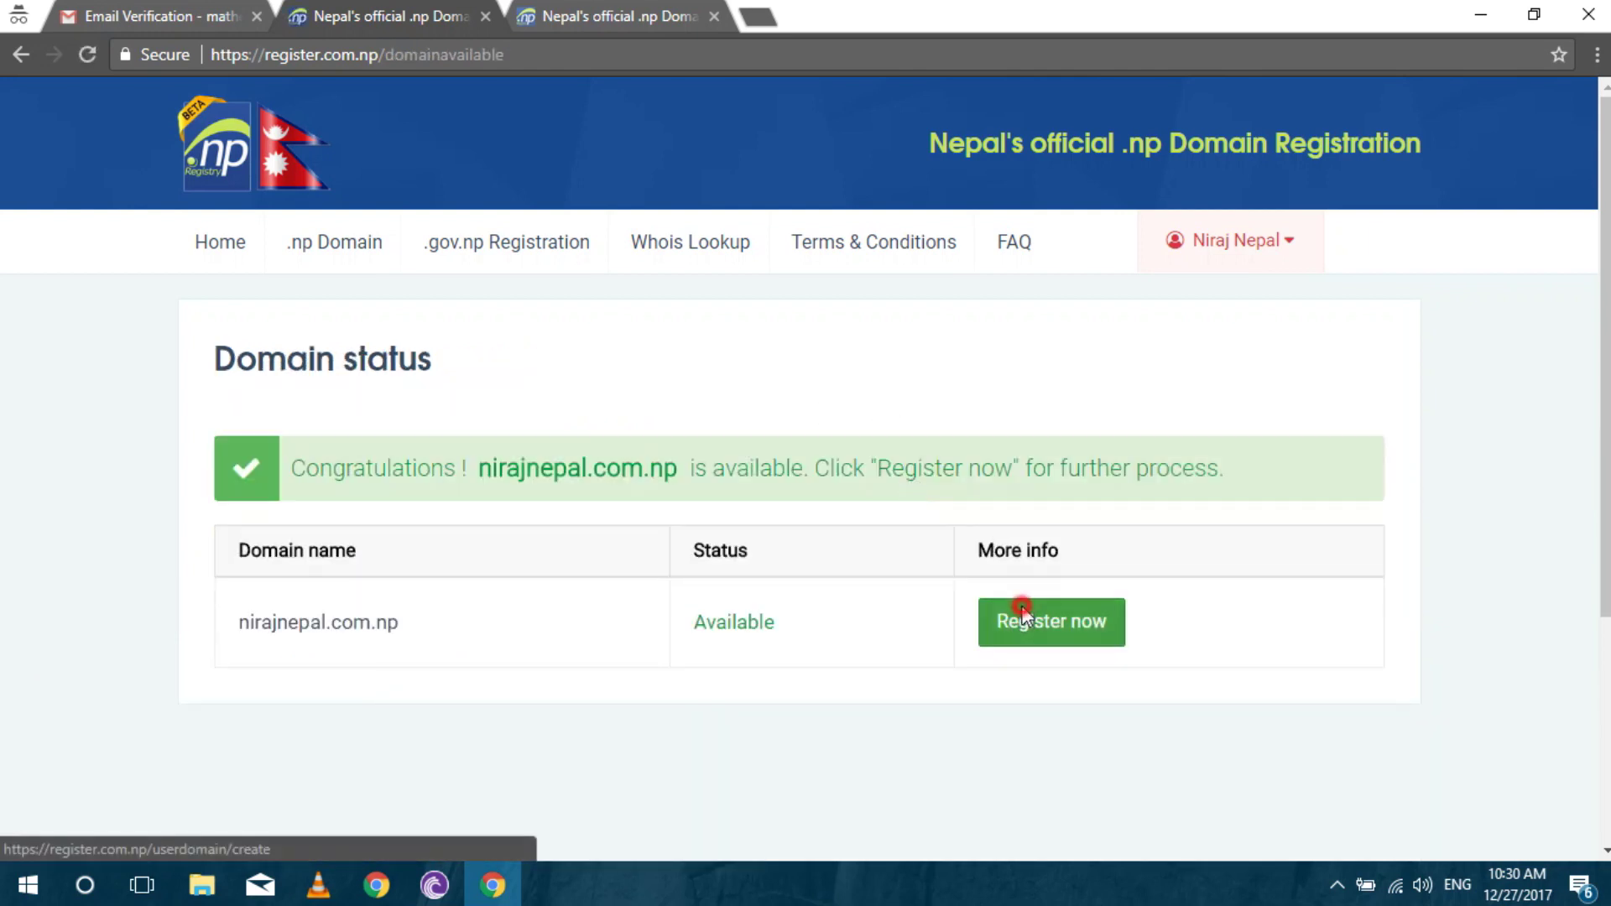
{"action": "left_click", "coordinate": [1019, 613]}
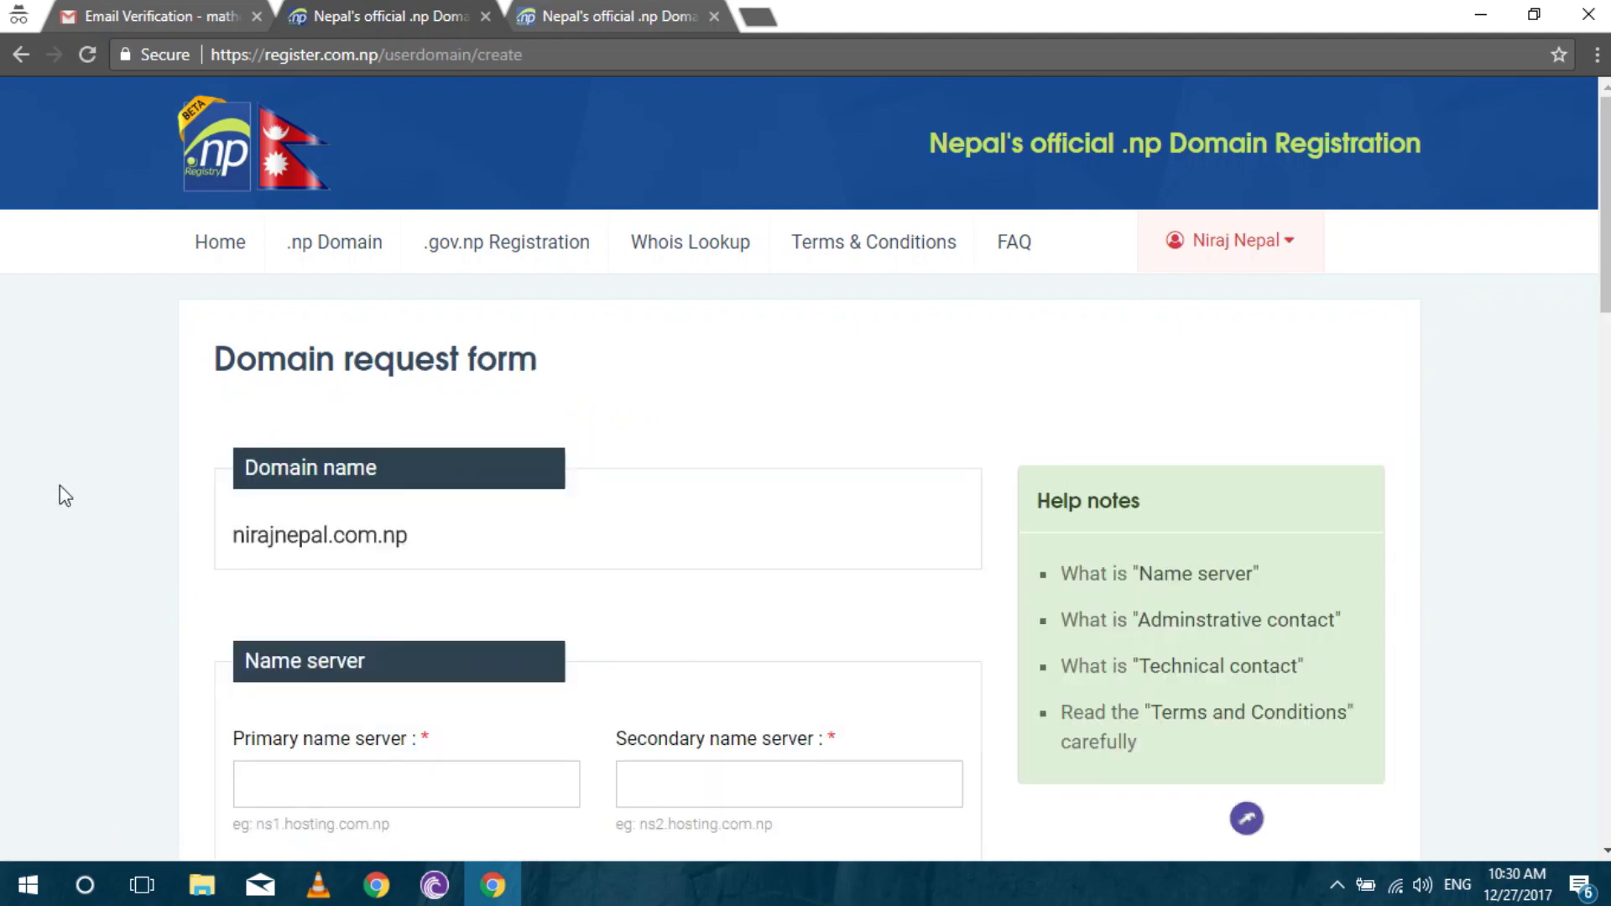
Enter ns01.000webhost.com as both the primary and secondary name servers.
{"action": "scroll", "coordinate": [58, 485], "scroll_direction": "down", "scroll_amount": 5}
{"action": "scroll", "coordinate": [59, 486], "scroll_direction": "up", "scroll_amount": 3}
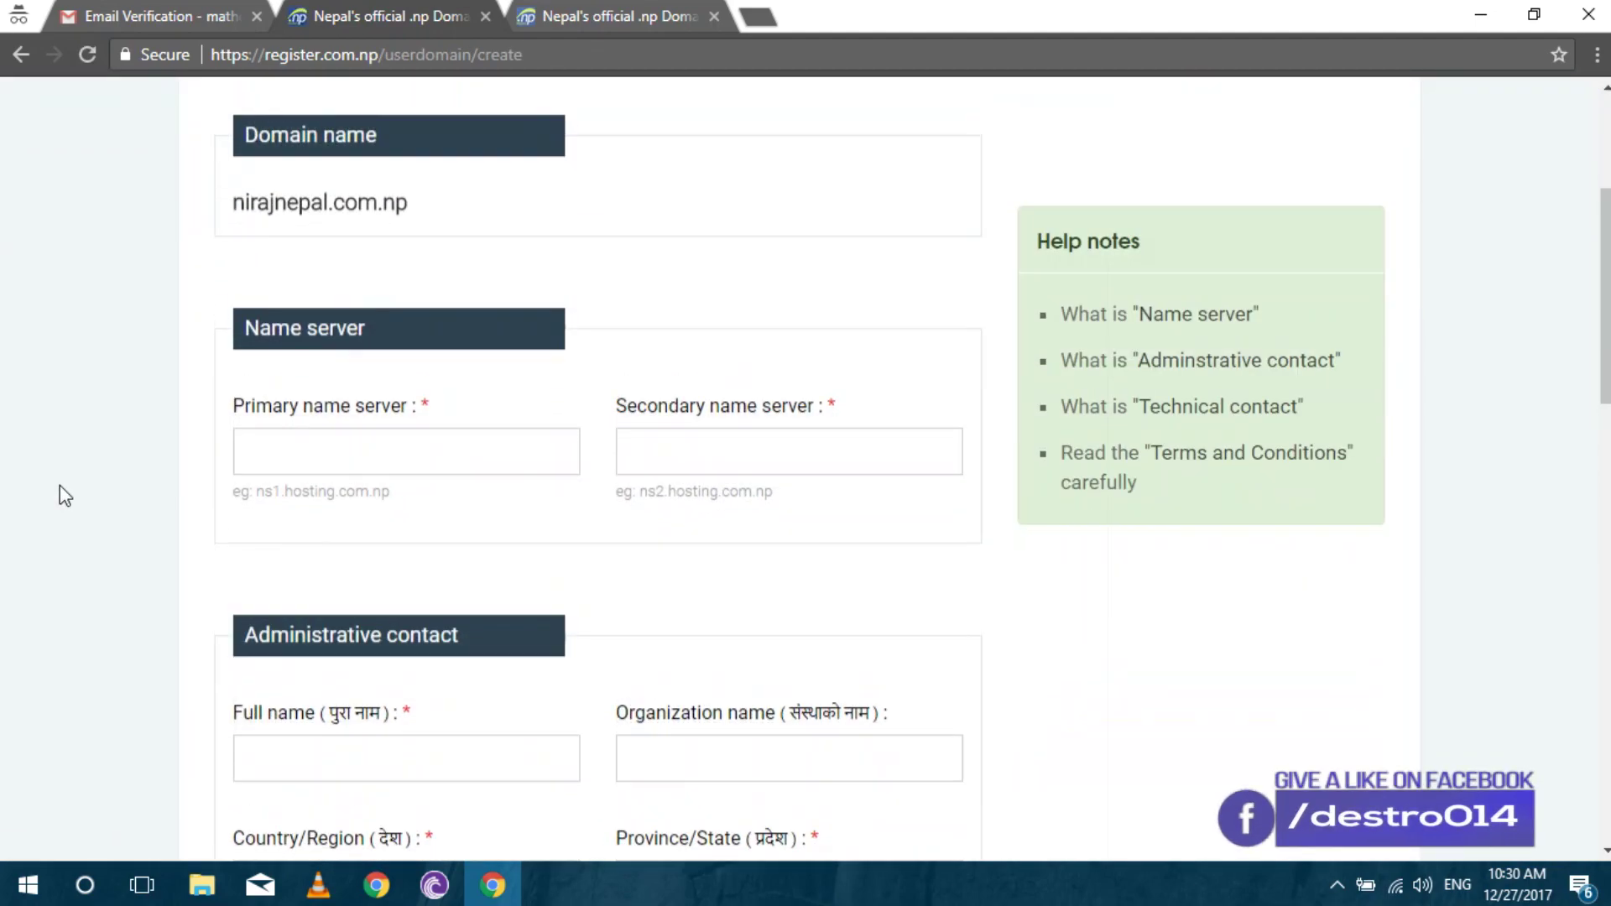
{"action": "scroll", "coordinate": [58, 496], "scroll_direction": "down", "scroll_amount": 1}
{"action": "left_click", "coordinate": [315, 572]}
{"action": "type", "text": "ns"}
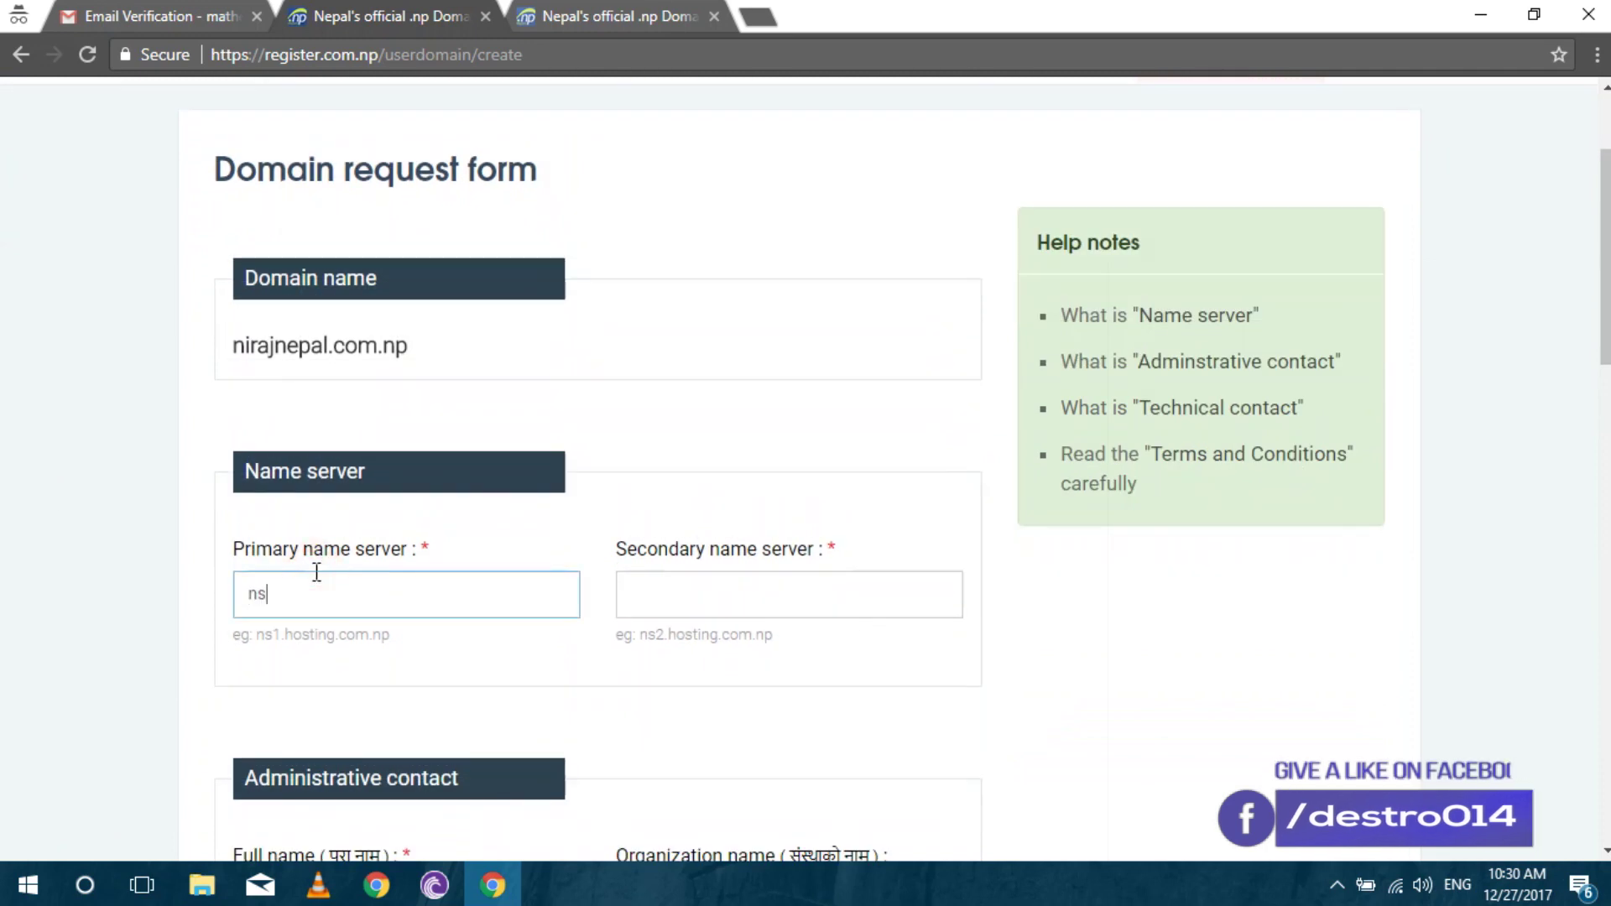
{"action": "type", "text": "01.0"}
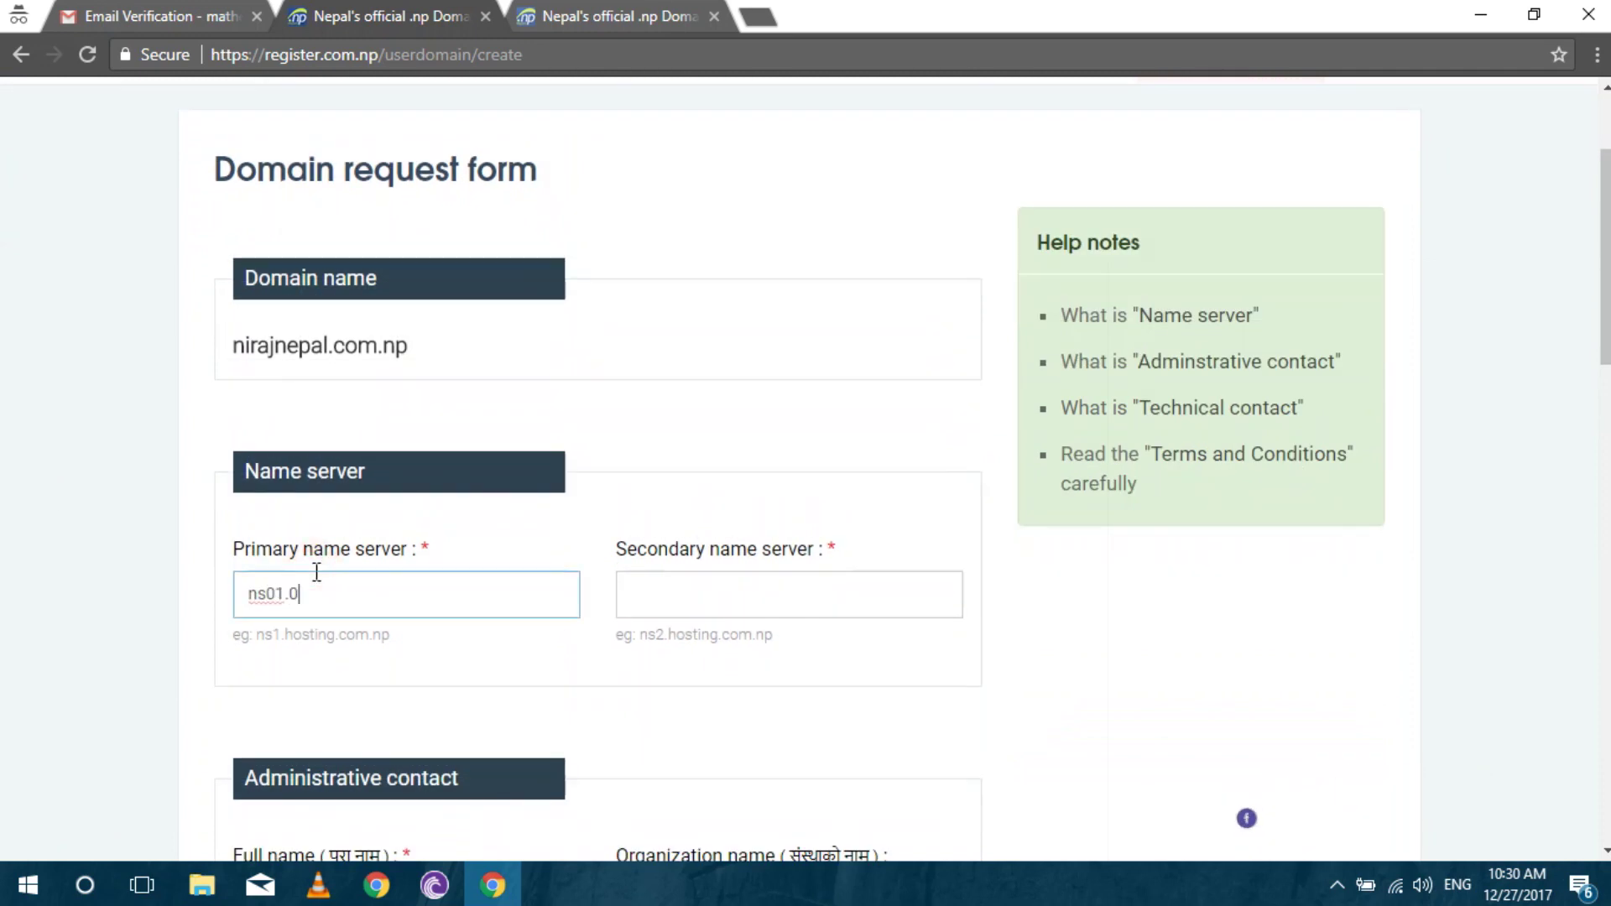
{"action": "type", "text": "00webhost.com"}
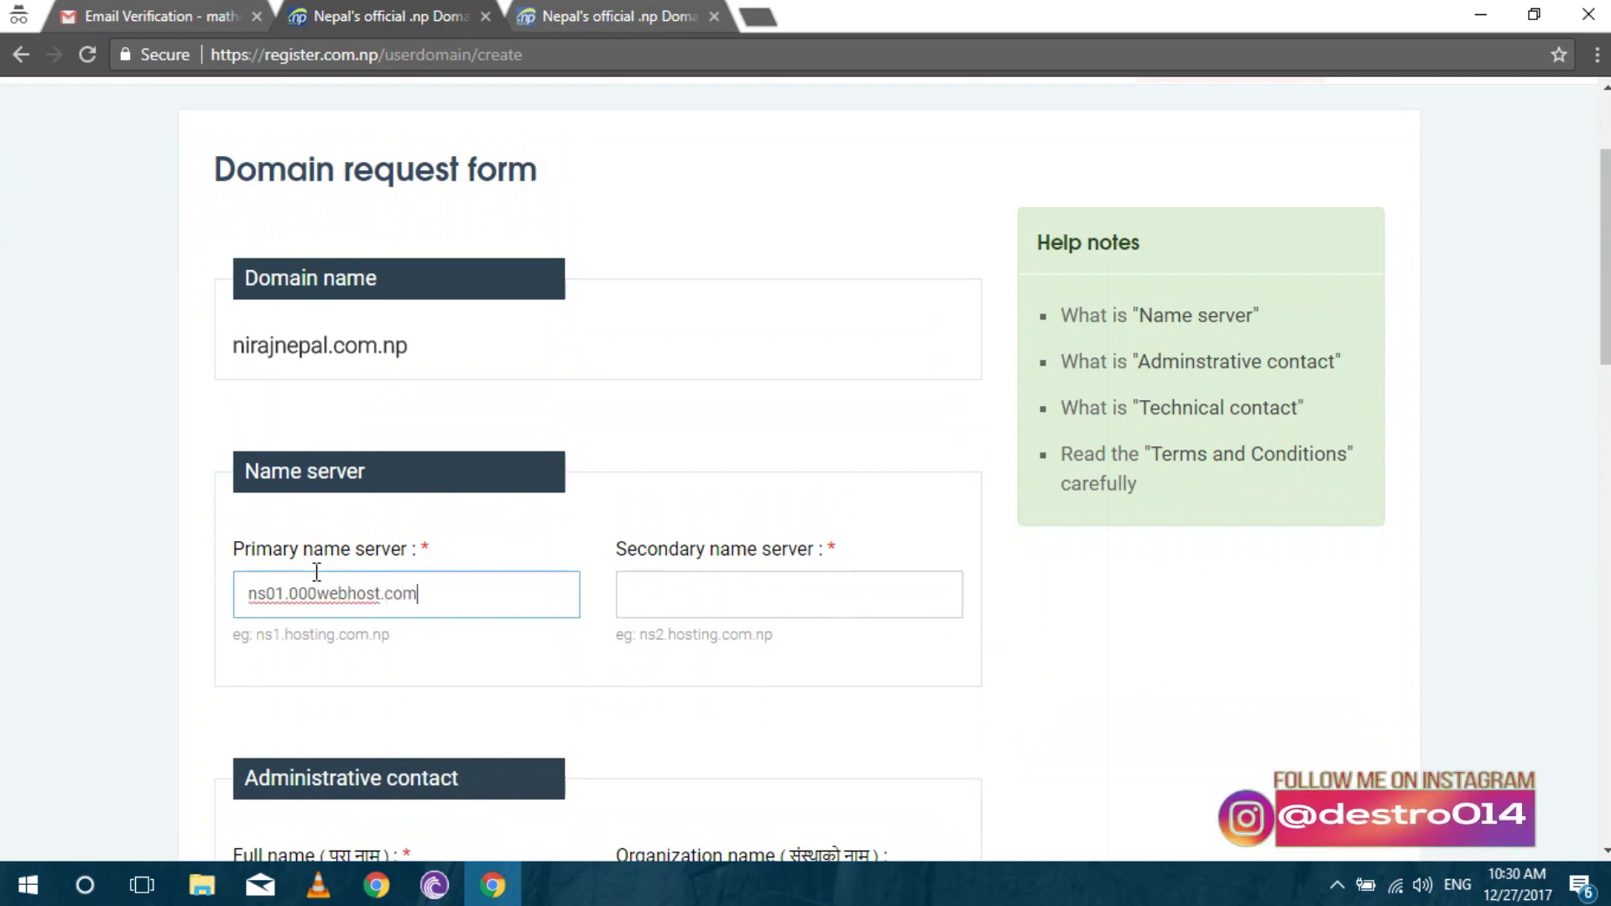
{"action": "key", "text": "Tab"}
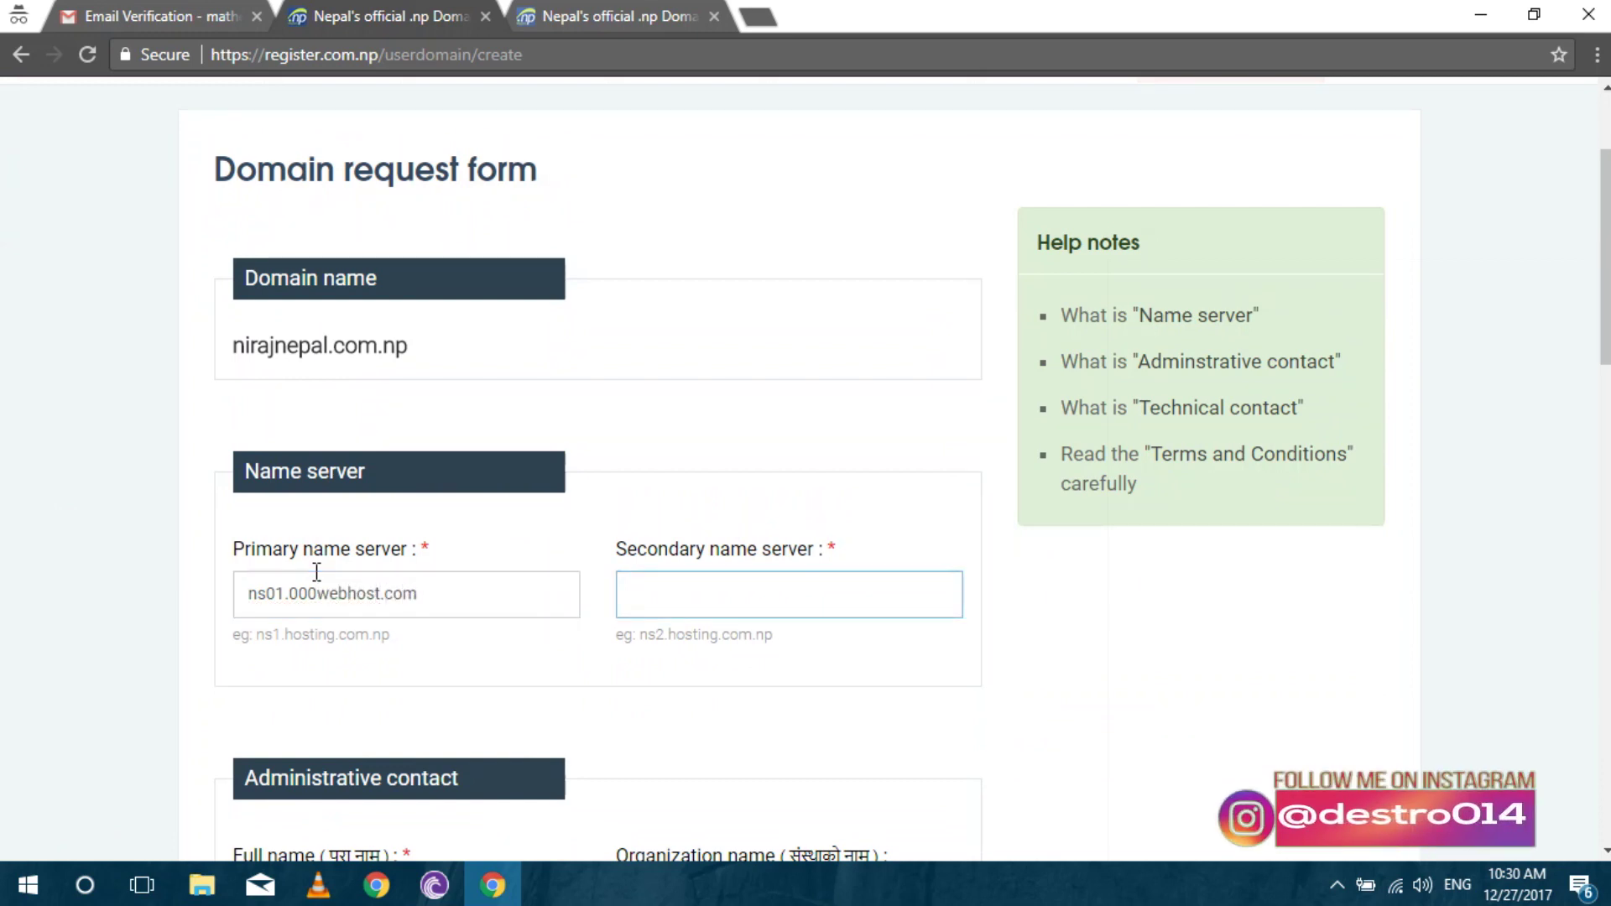
{"action": "type", "text": "ns01."}
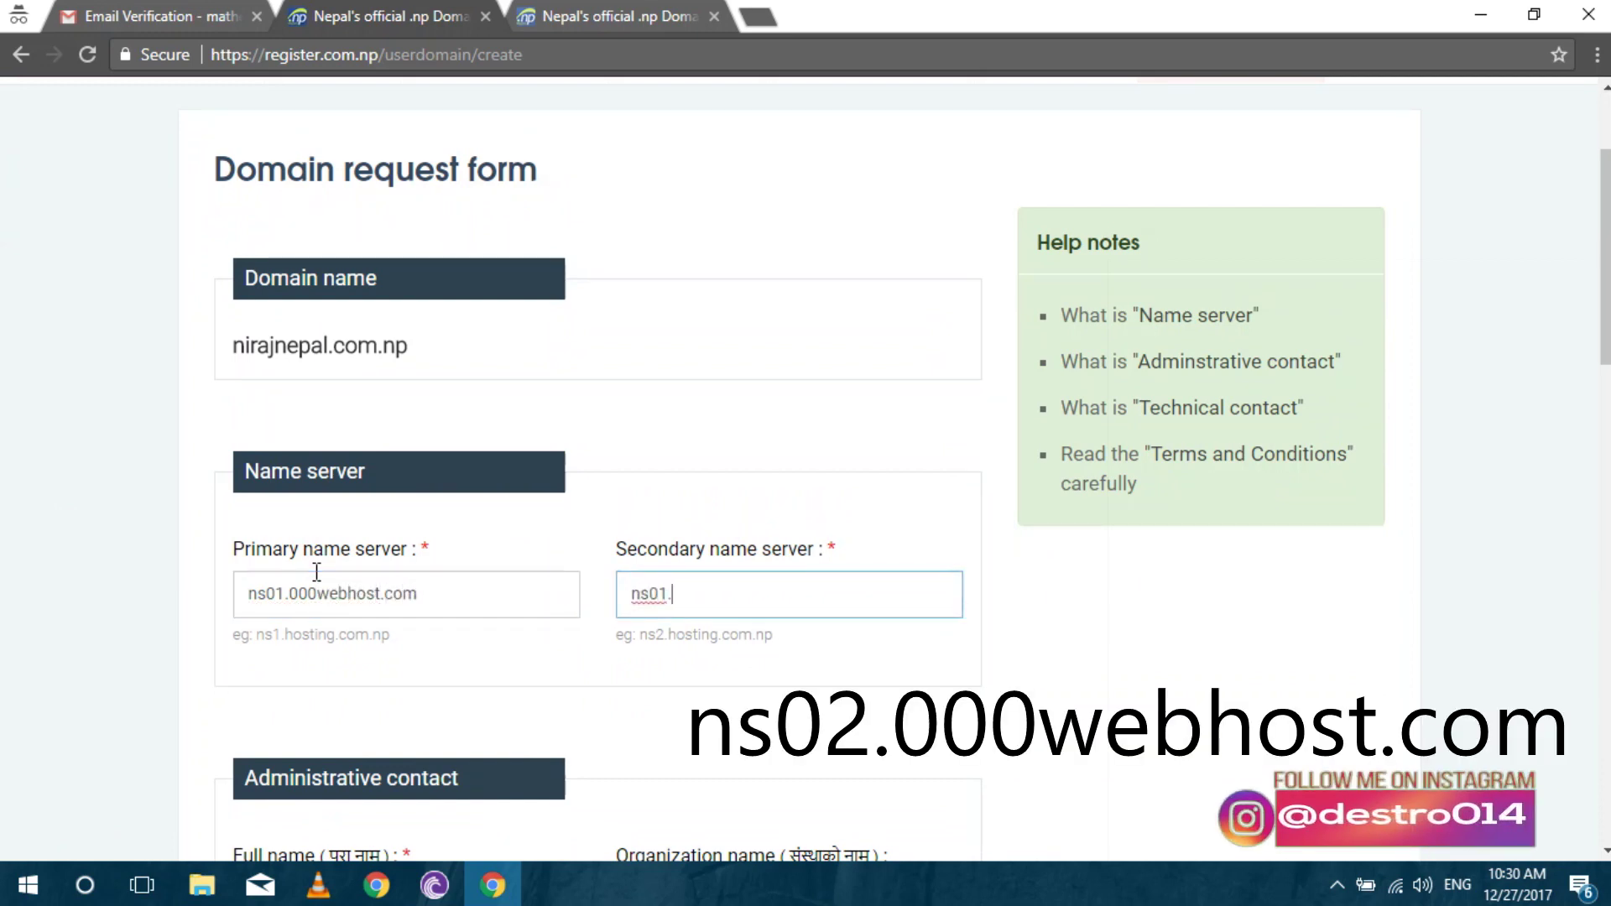
{"action": "type", "text": "000webh"}
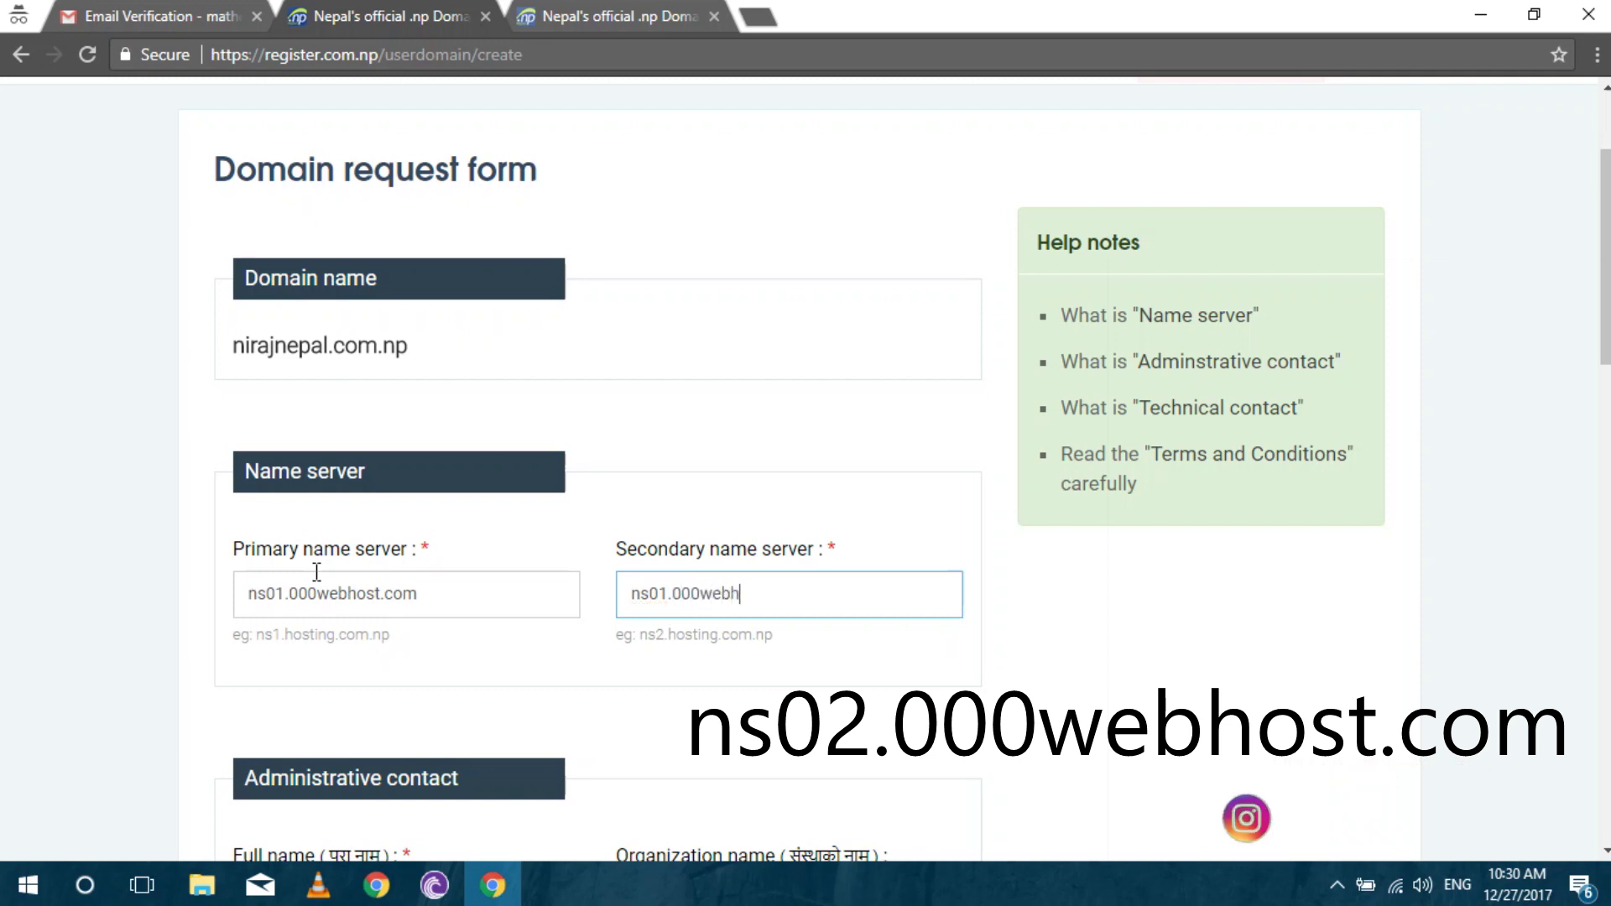
{"action": "type", "text": "ost.com"}
Give the administrative contact the owner's full name and set the province to Province 3.
{"action": "key", "text": "Tab"}
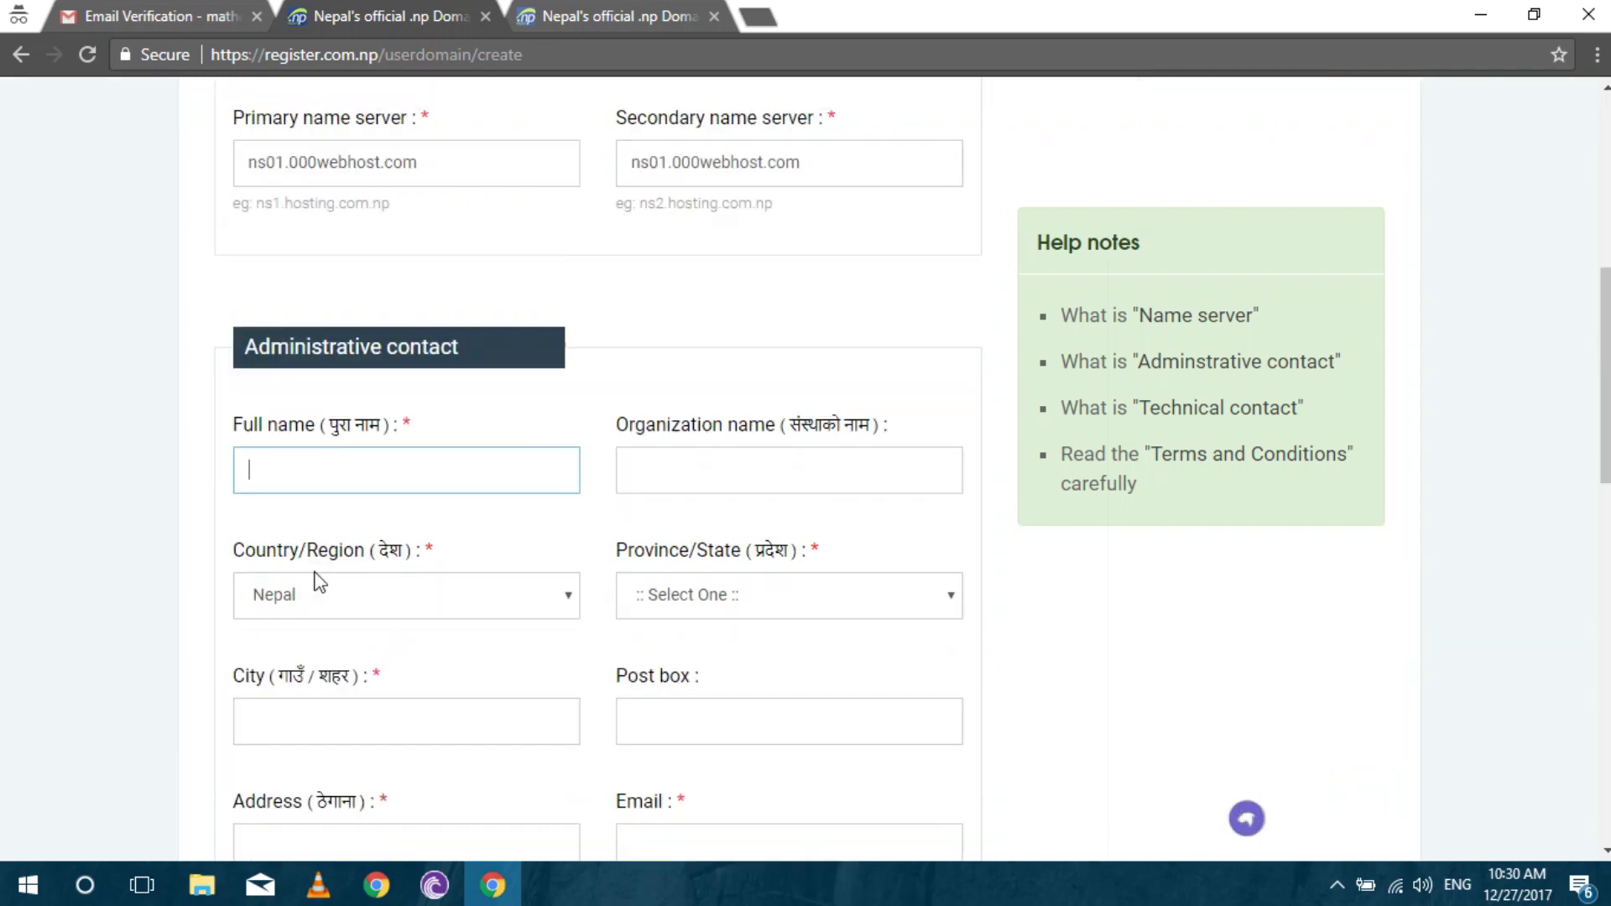
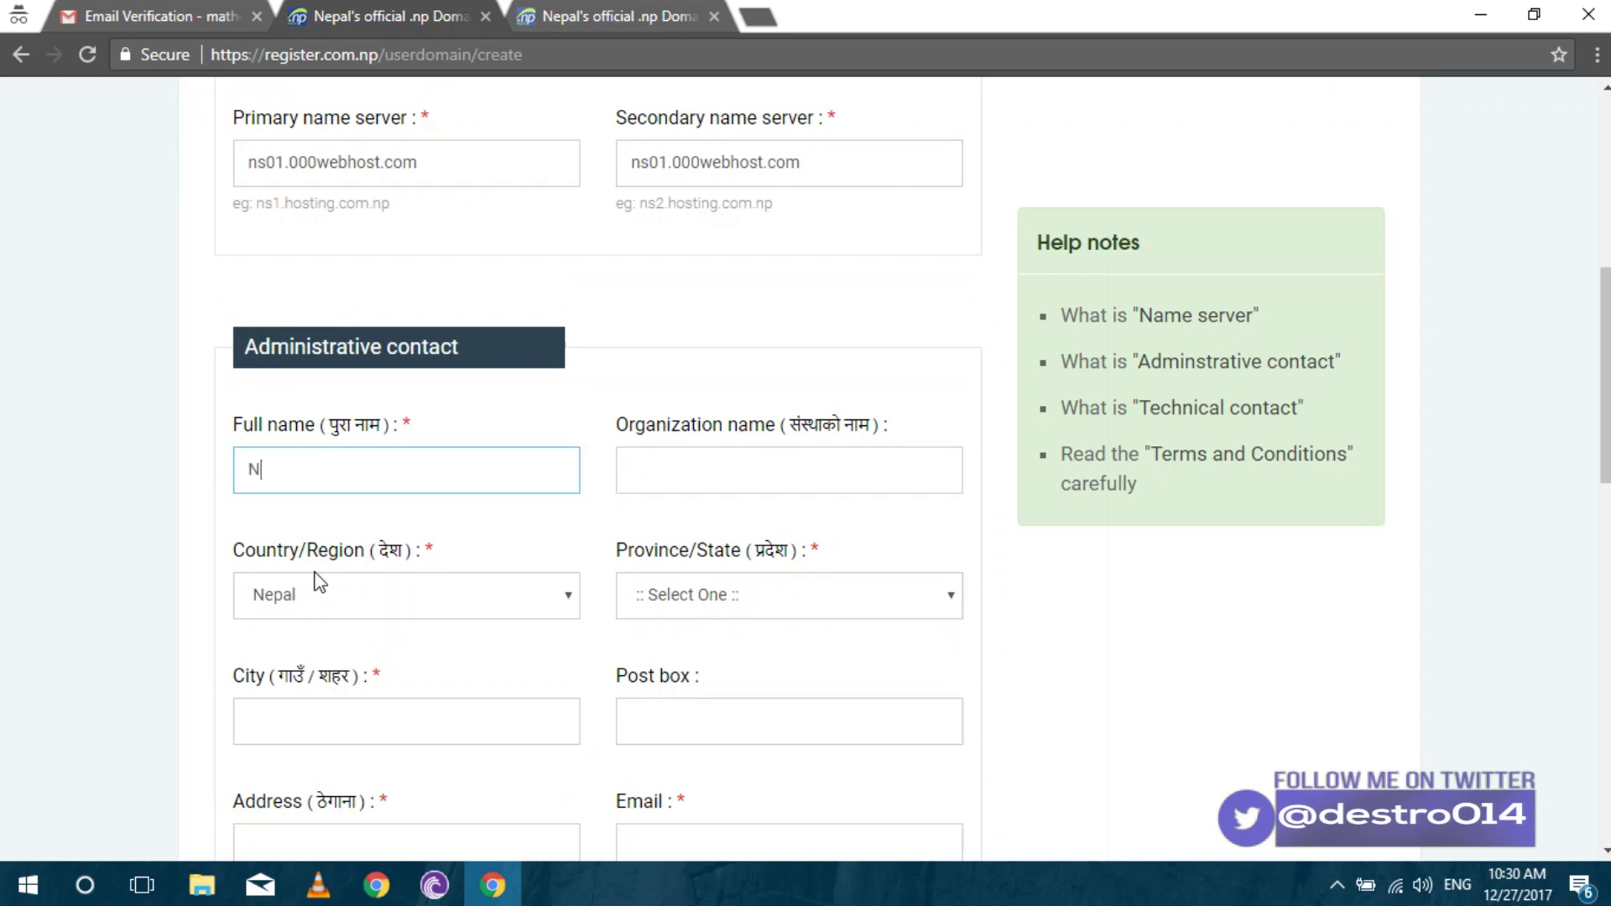
{"action": "key", "text": "Tab"}
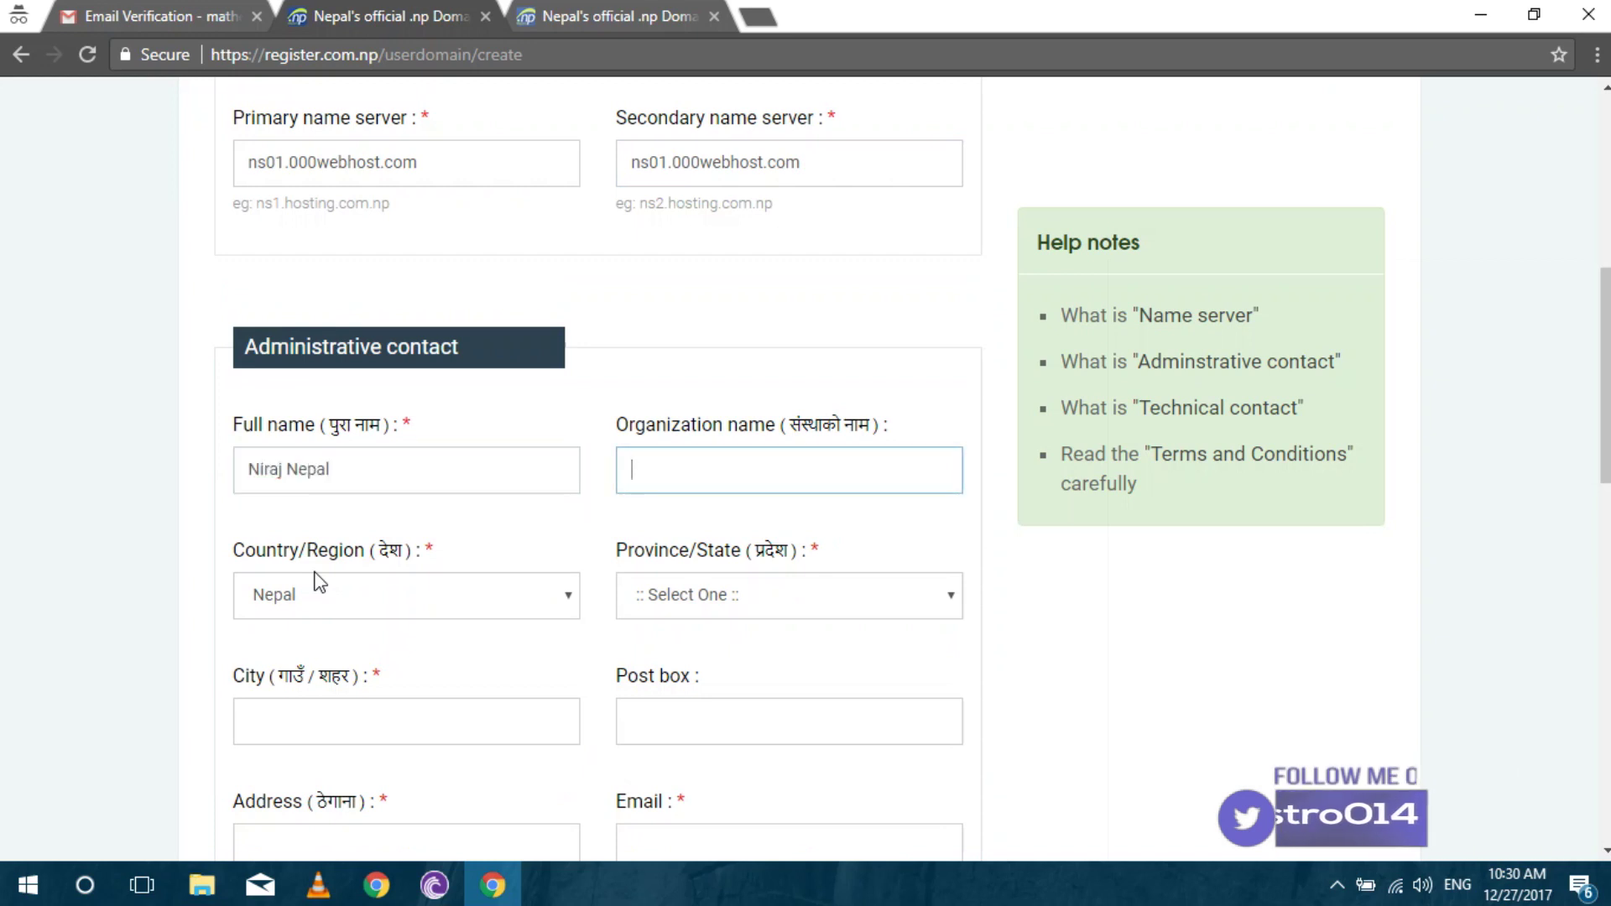
{"action": "key", "text": "Tab"}
{"action": "key", "text": "Tab"}
{"action": "key", "text": "Down"}
{"action": "key", "text": "Down"}
{"action": "key", "text": "Down"}
{"action": "key", "text": "Down"}
{"action": "left_click", "coordinate": [836, 604]}
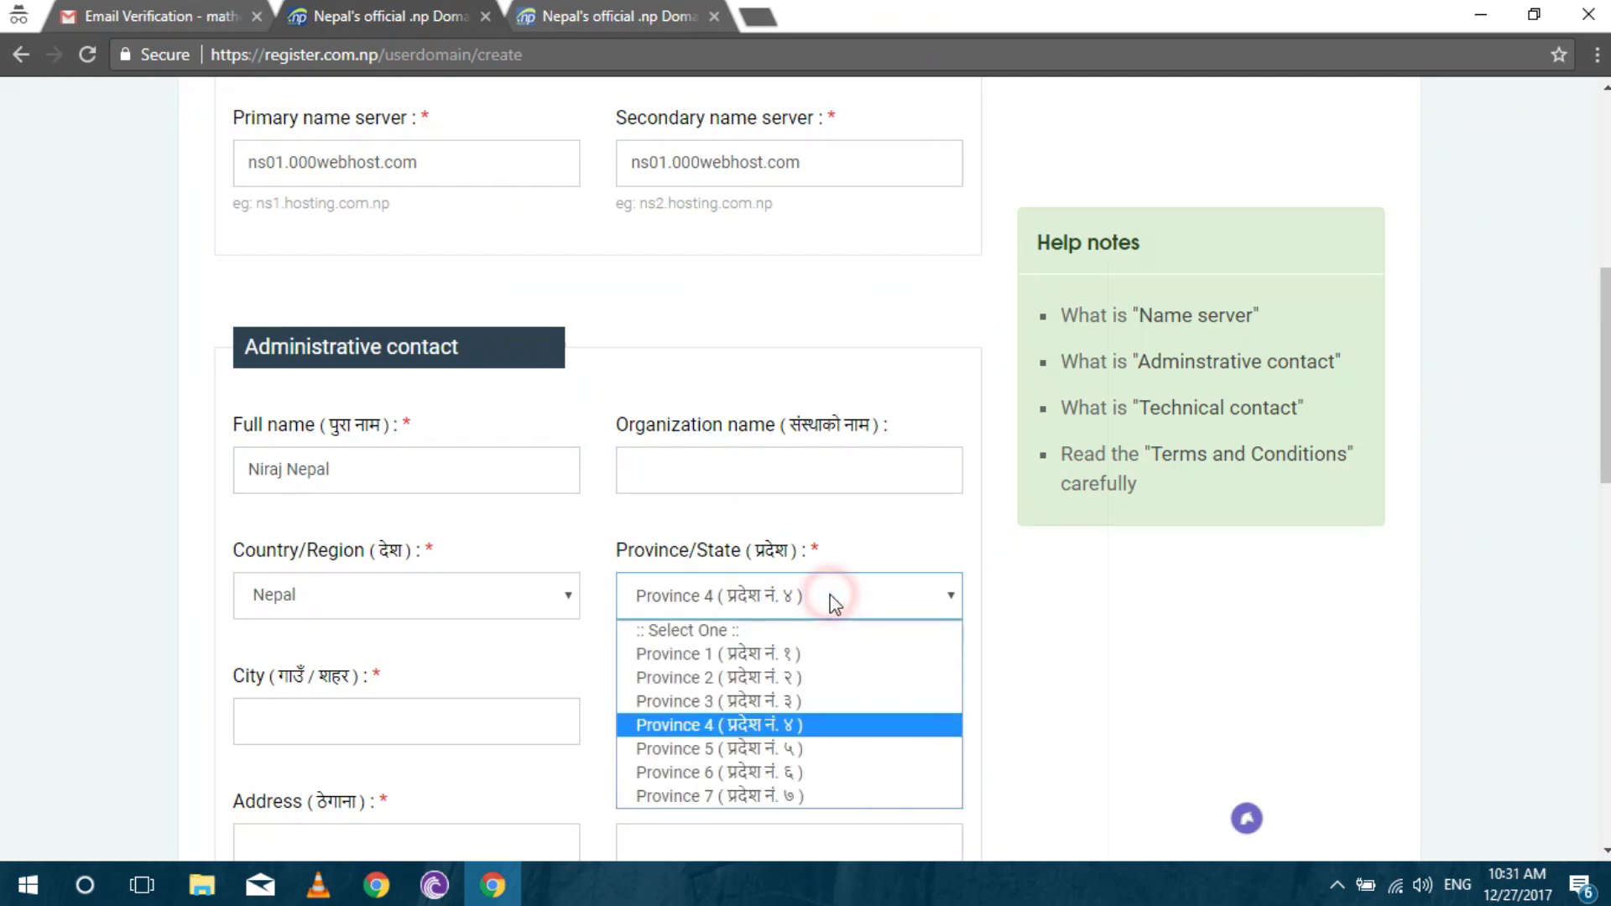
{"action": "left_click", "coordinate": [753, 698]}
Fill in the contact's city, post box, street address and e-mail address.
{"action": "left_click", "coordinate": [291, 727]}
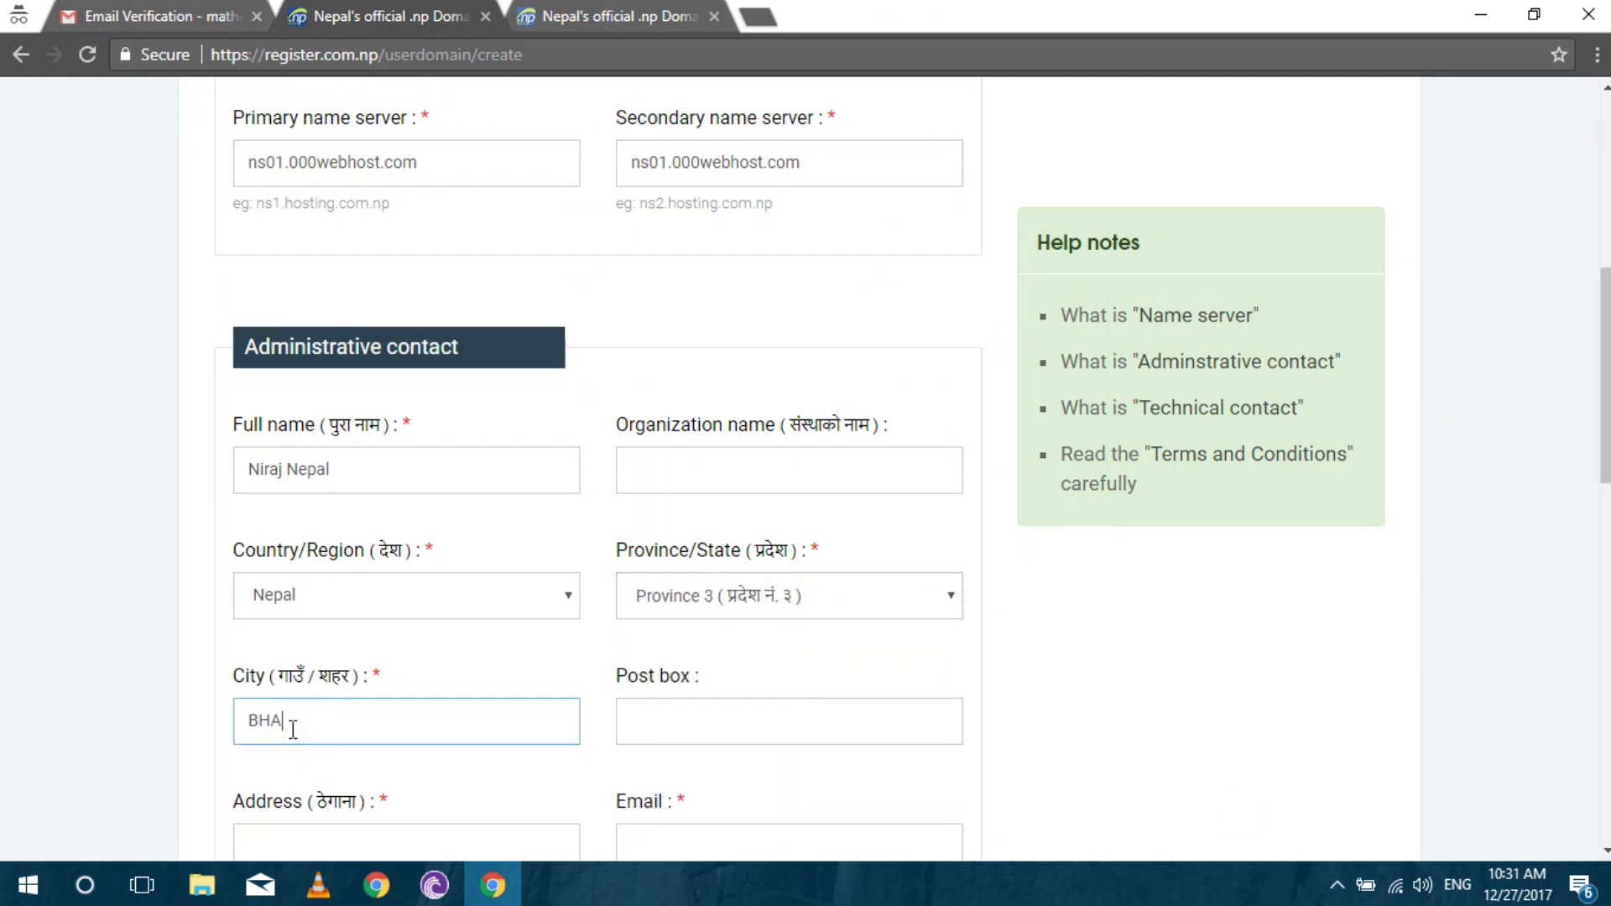
{"action": "type", "text": "BHA"}
{"action": "key", "text": "BackSpace"}
{"action": "type", "text": "aktapur"}
{"action": "key", "text": "Tab"}
{"action": "type", "text": "4"}
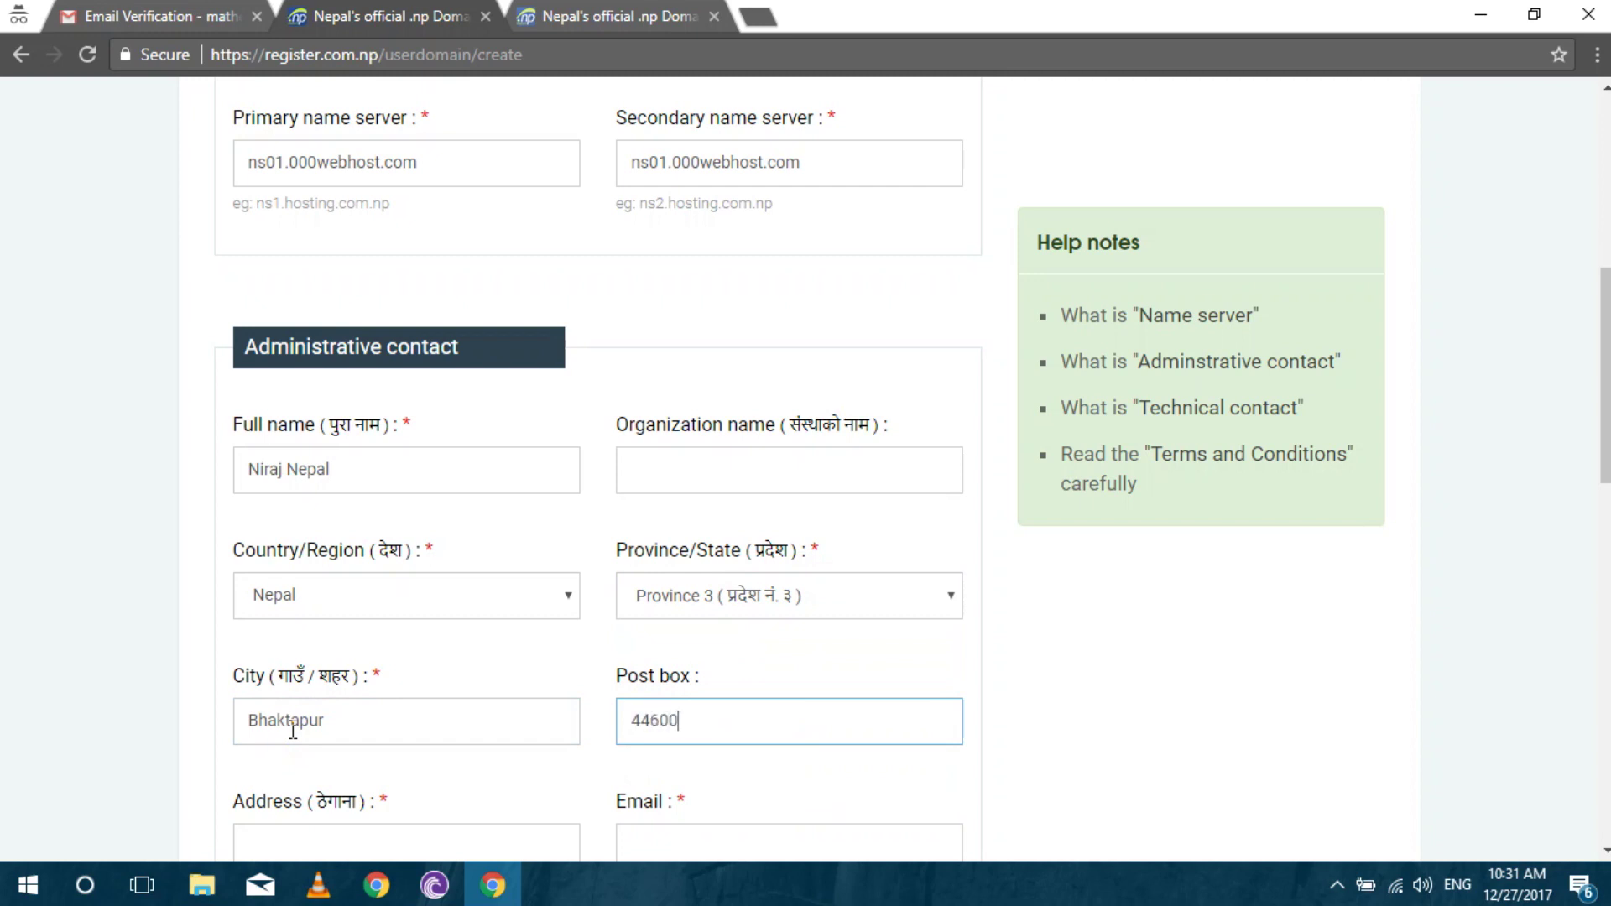
{"action": "key", "text": "Tab"}
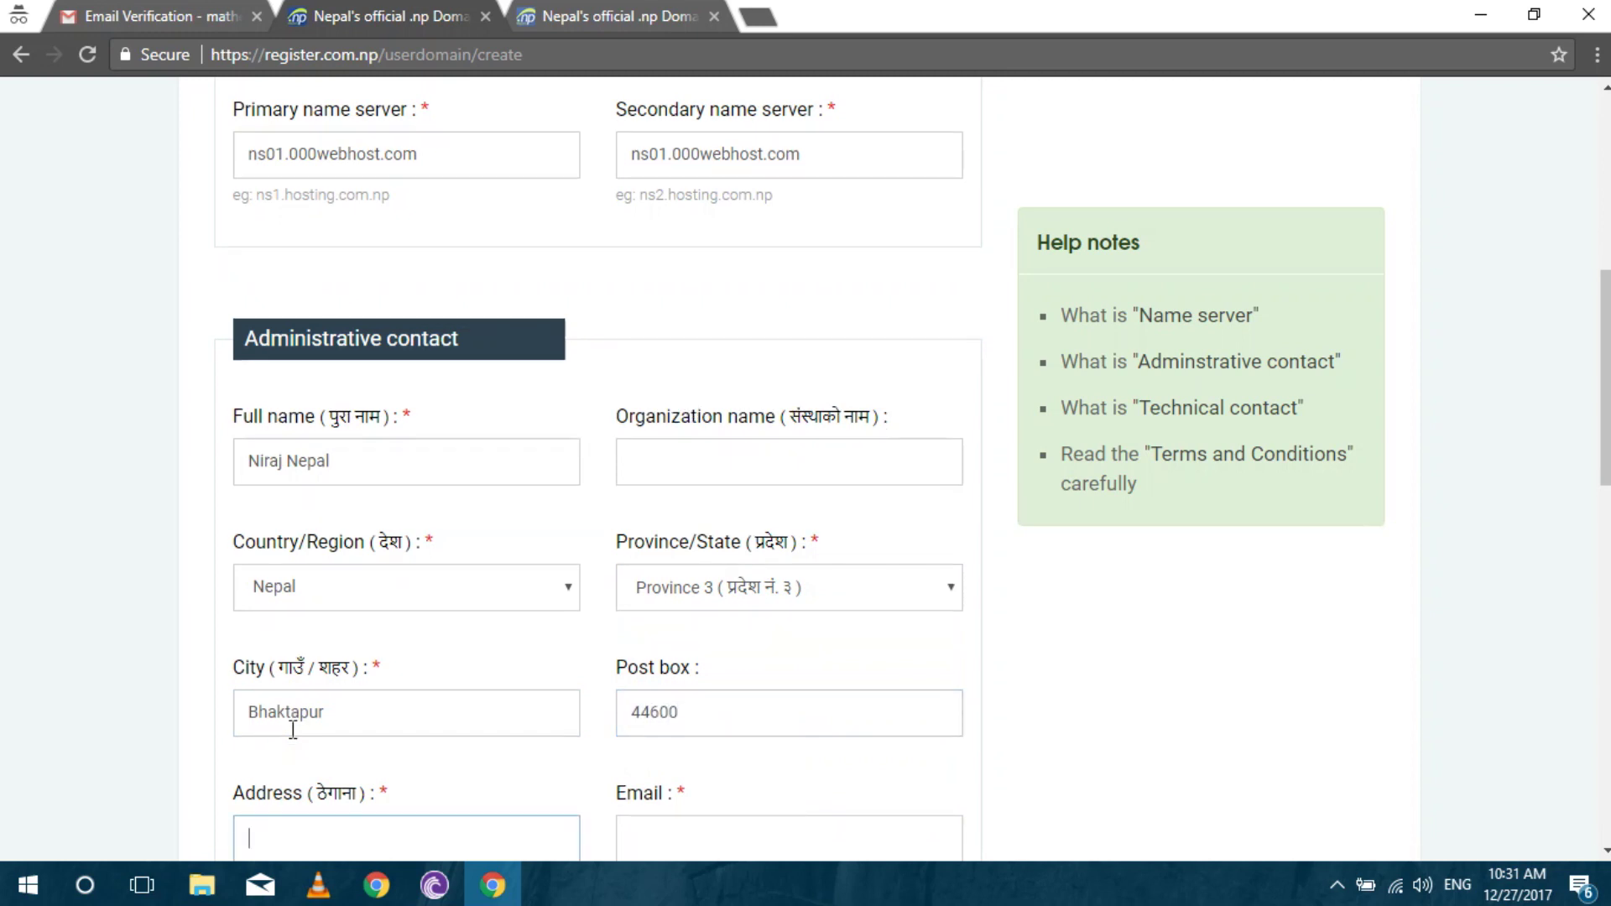
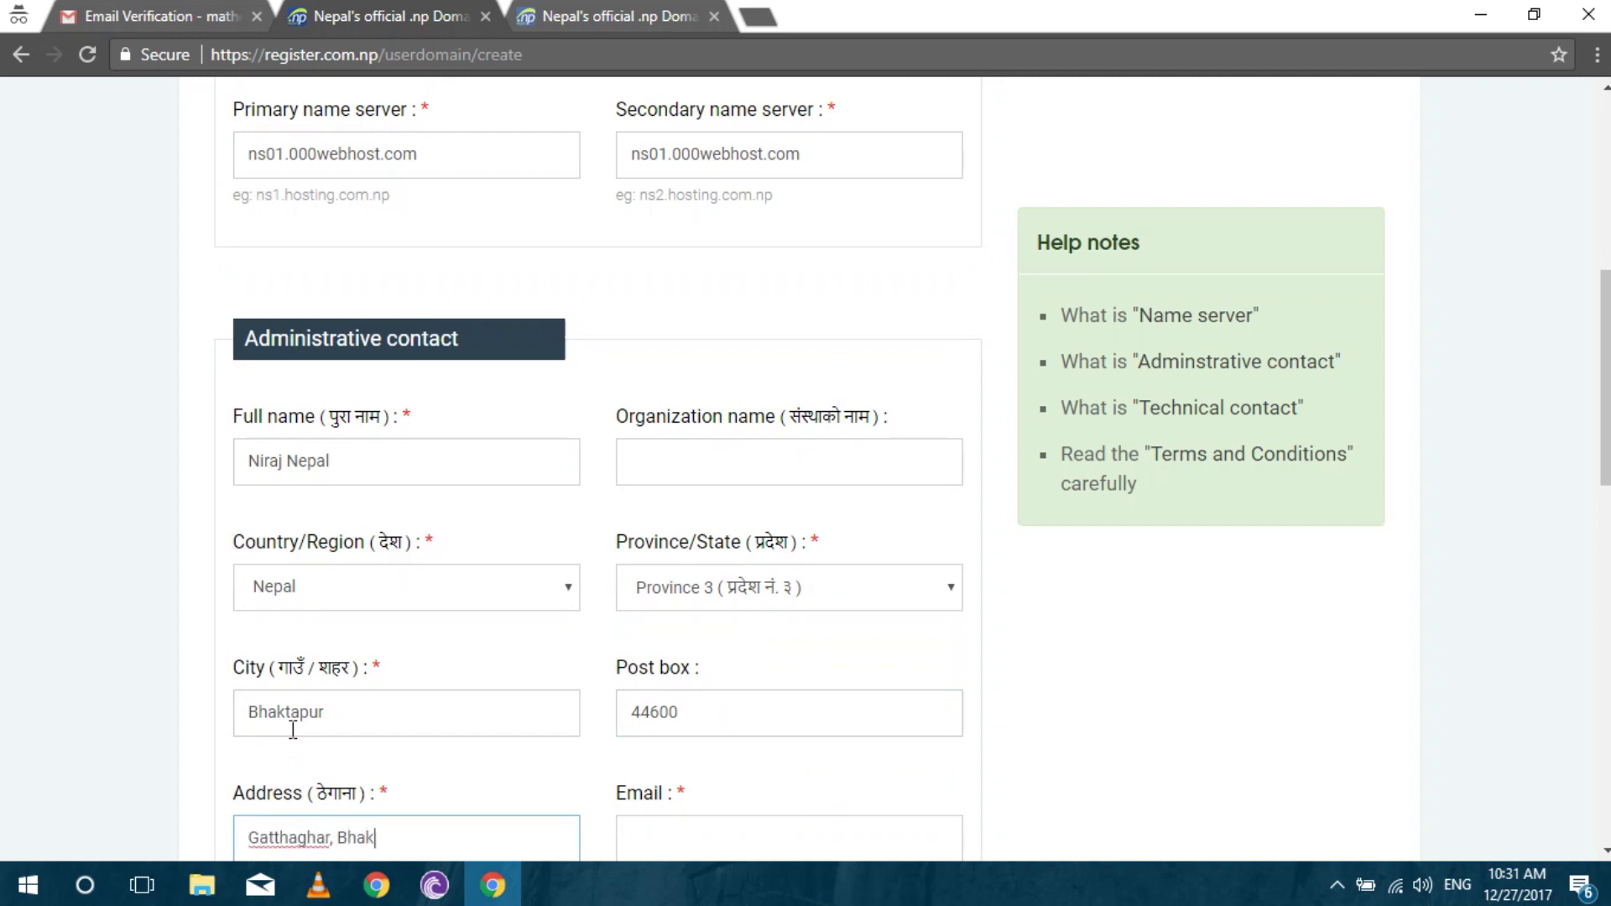
{"action": "key", "text": "Tab"}
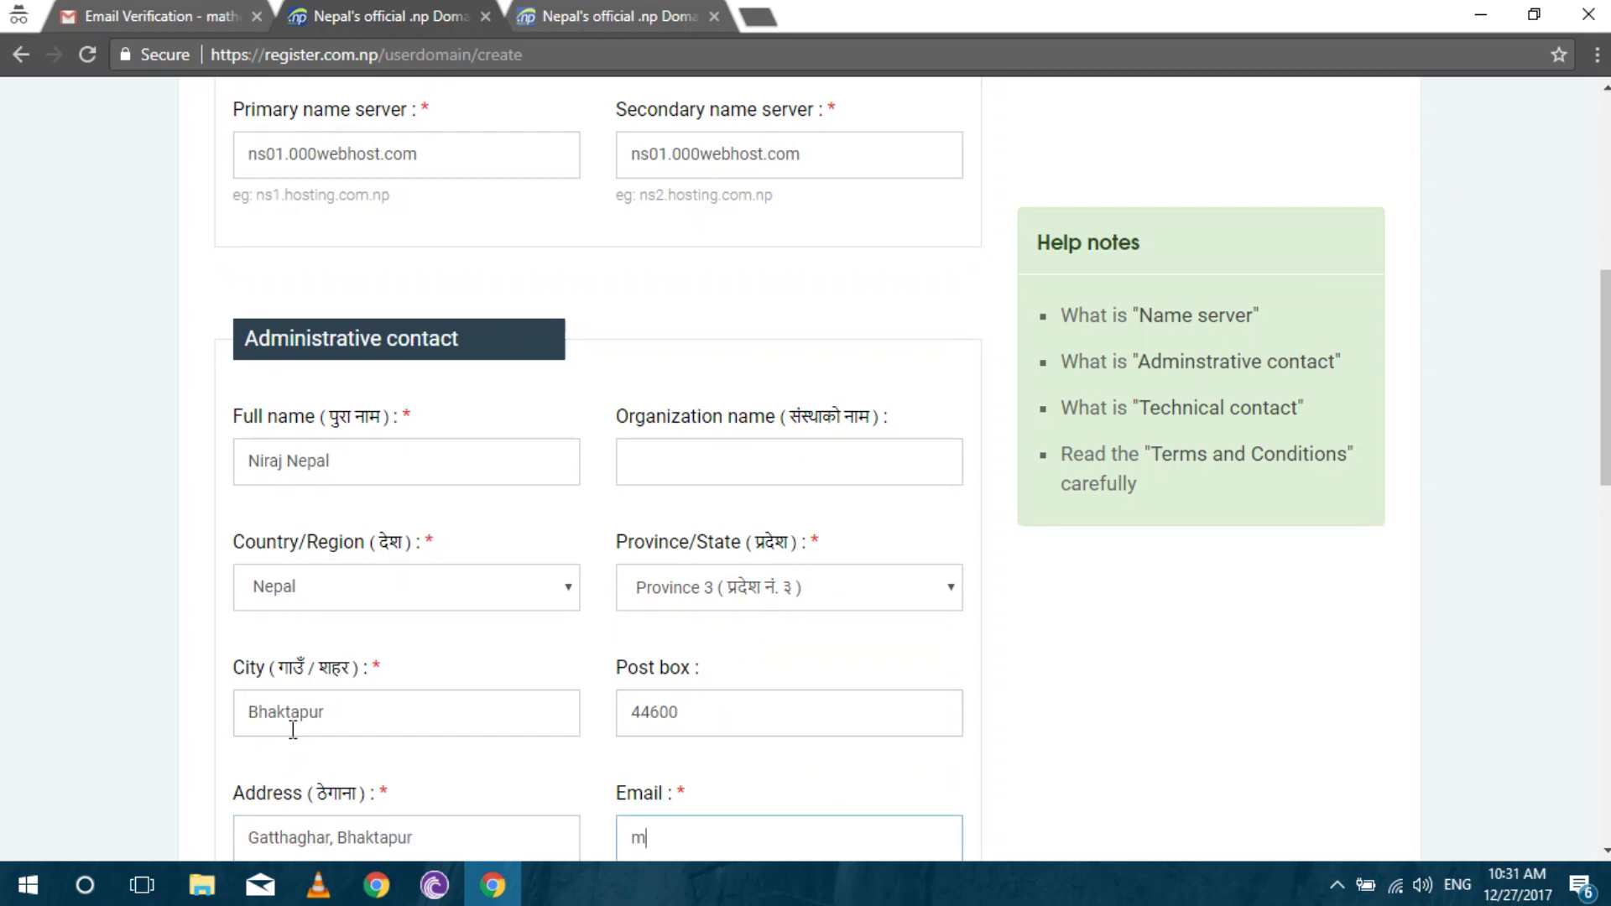
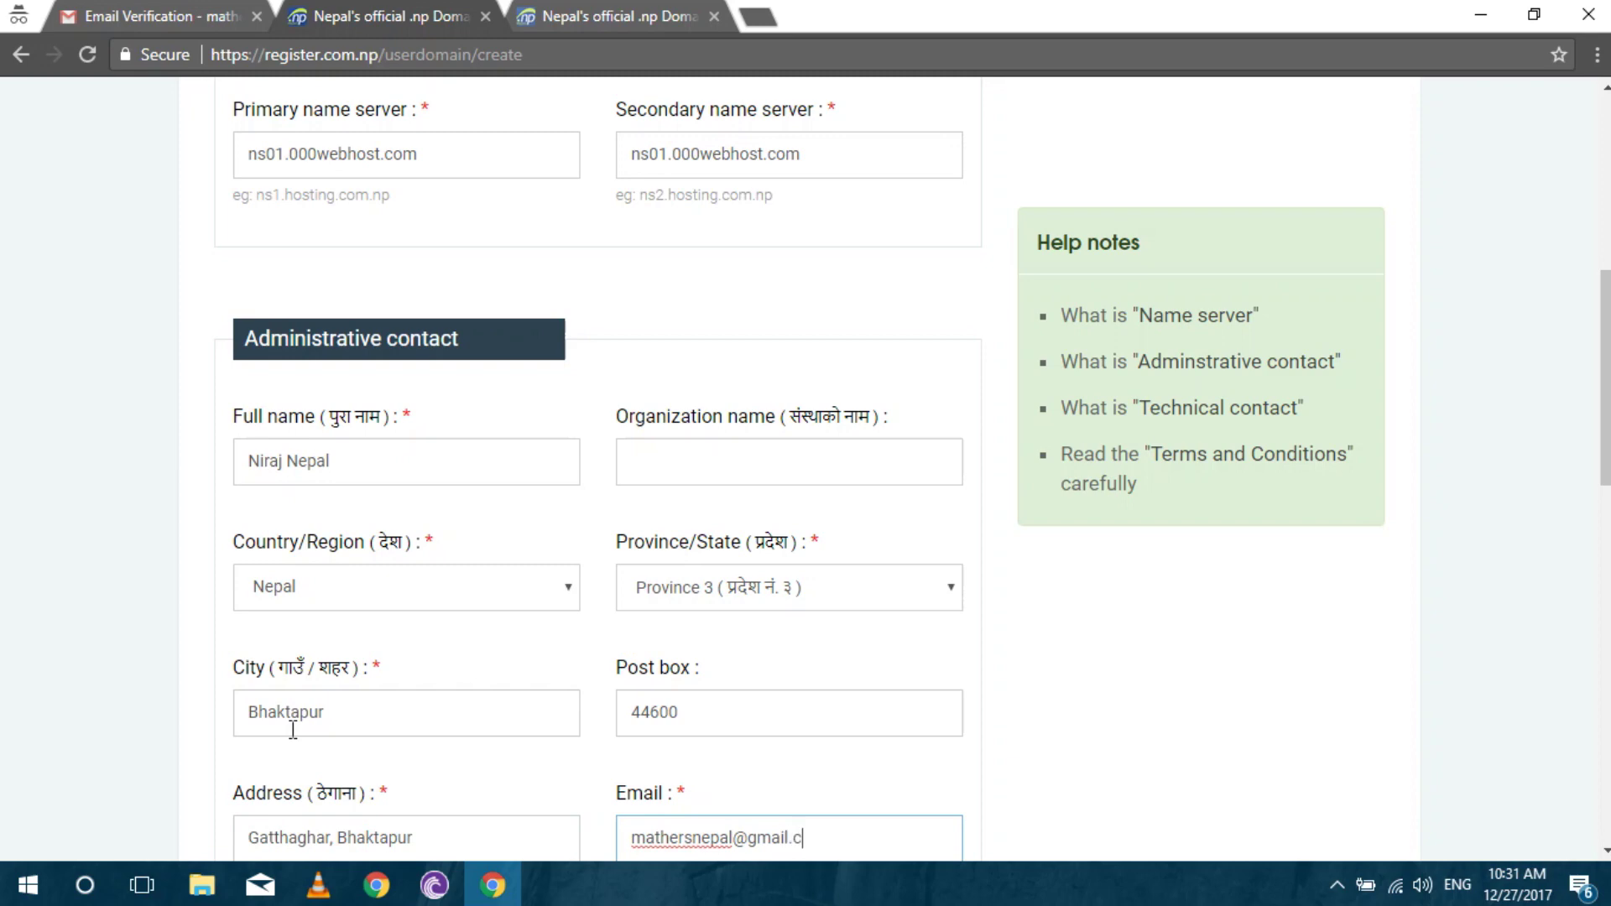
{"action": "key", "text": "Tab"}
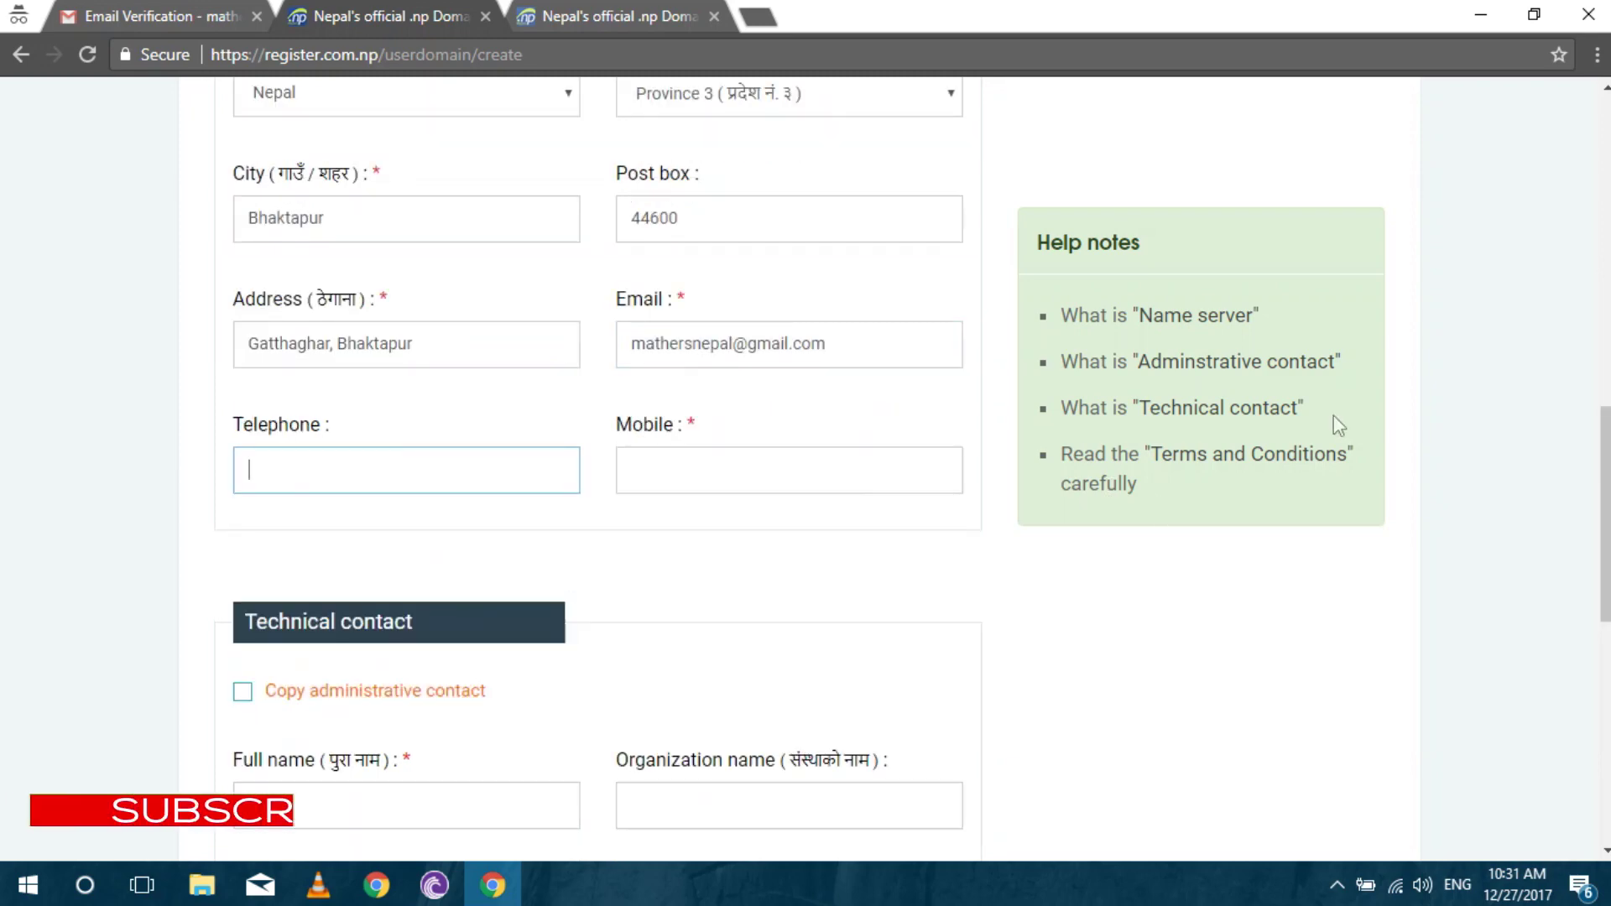
Copy the administrative contact into the technical contact and save to continue to documents.
{"action": "scroll", "coordinate": [1334, 426], "scroll_direction": "down", "scroll_amount": 3}
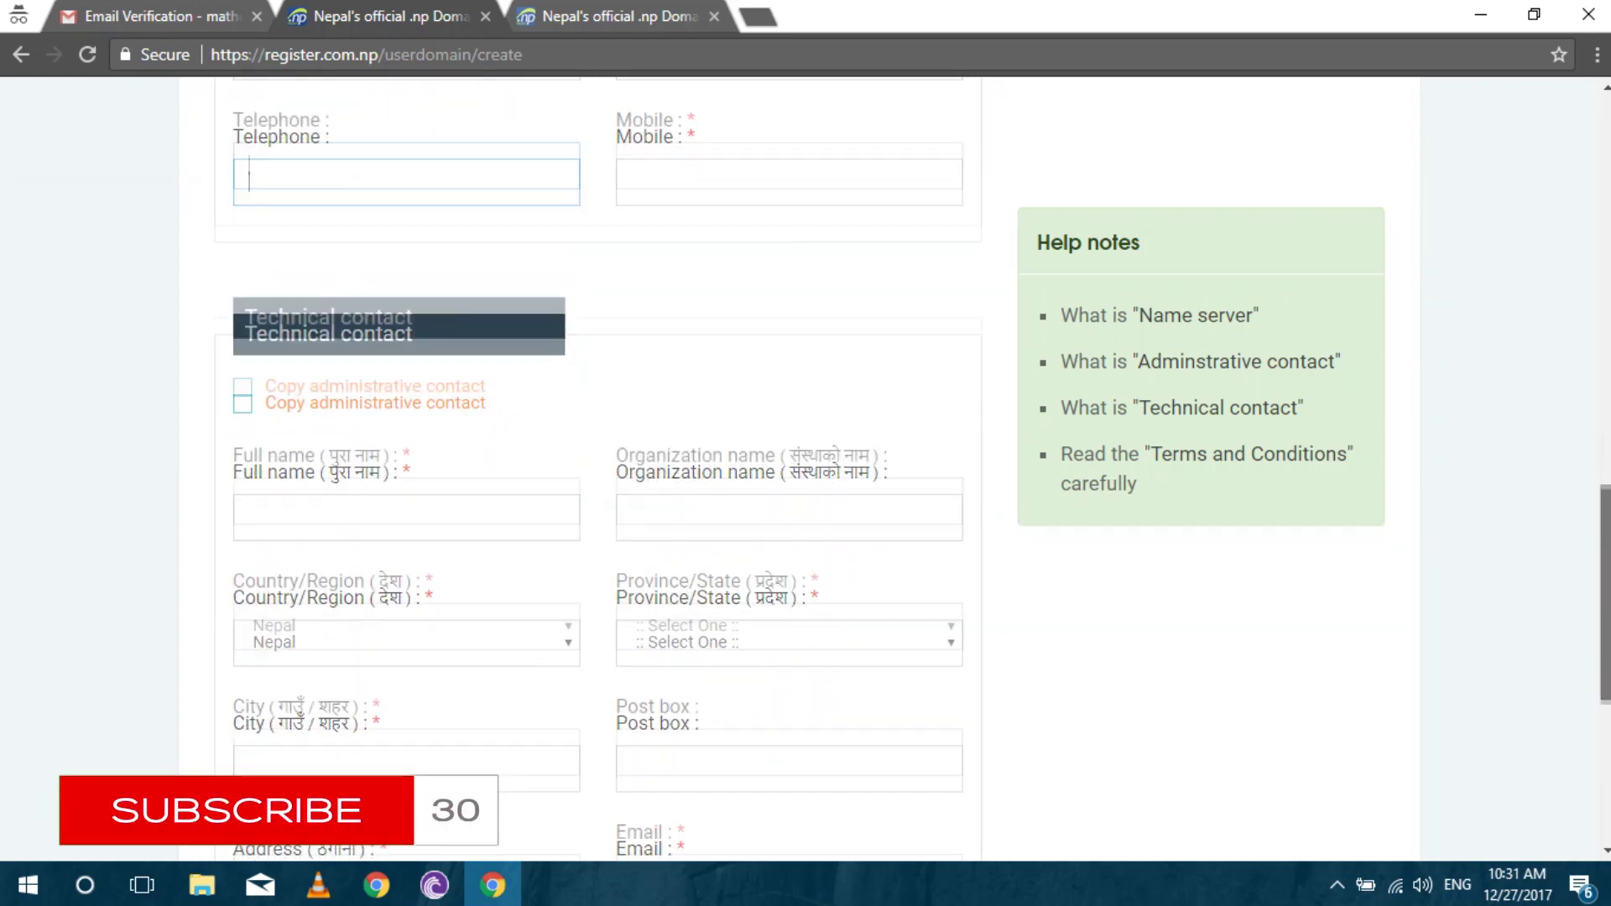
{"action": "scroll", "coordinate": [1563, 625], "scroll_direction": "down", "scroll_amount": 3}
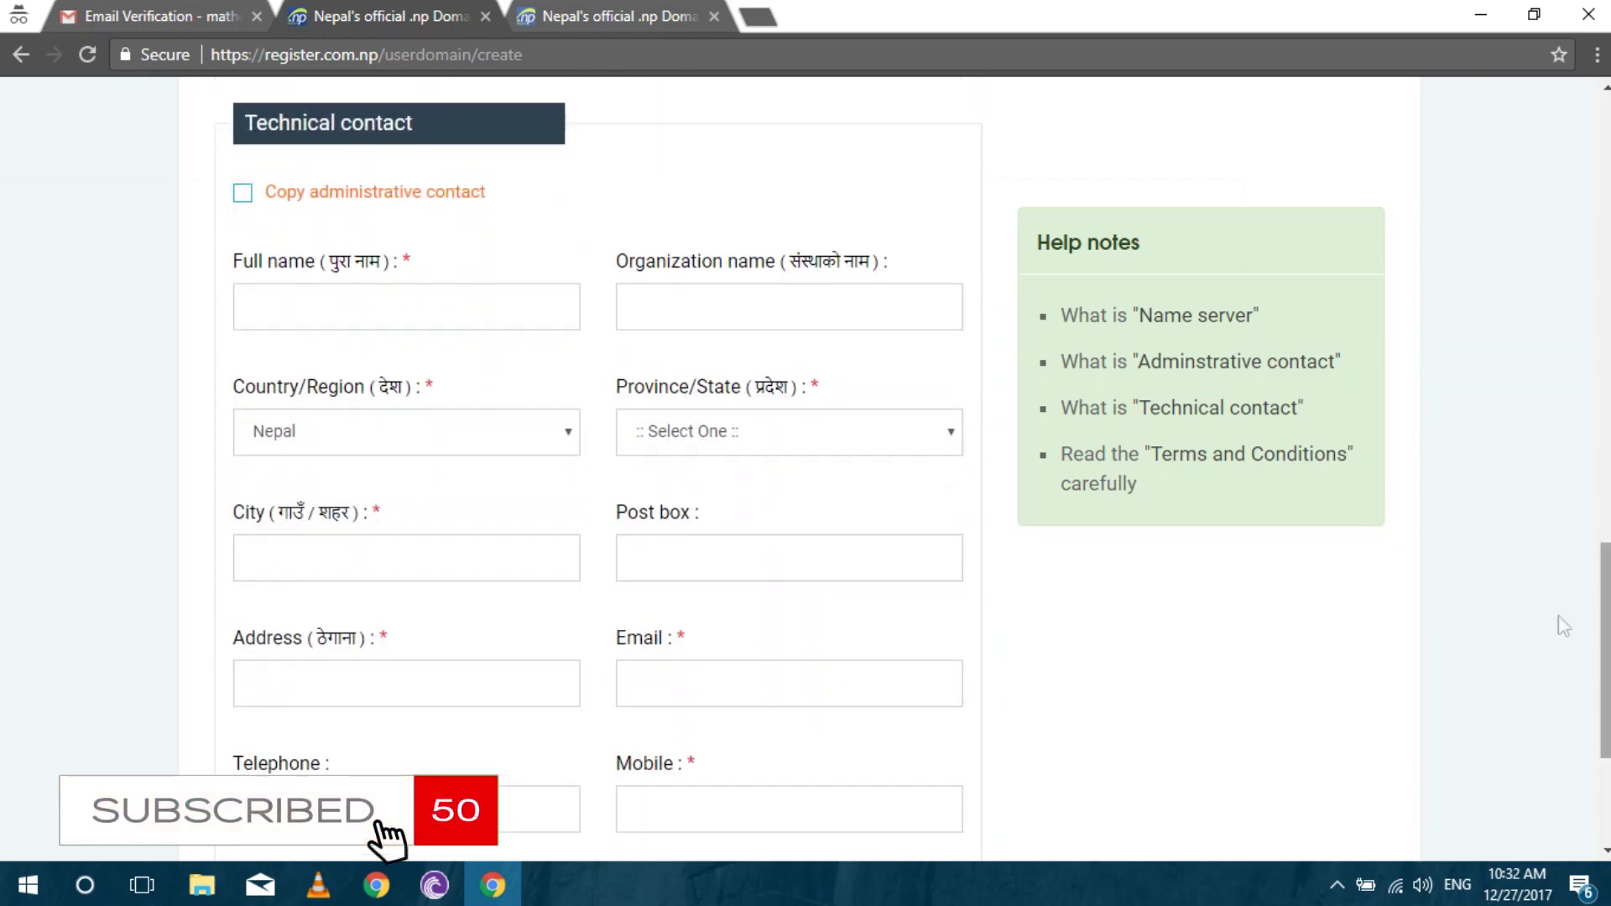
{"action": "left_click", "coordinate": [247, 194]}
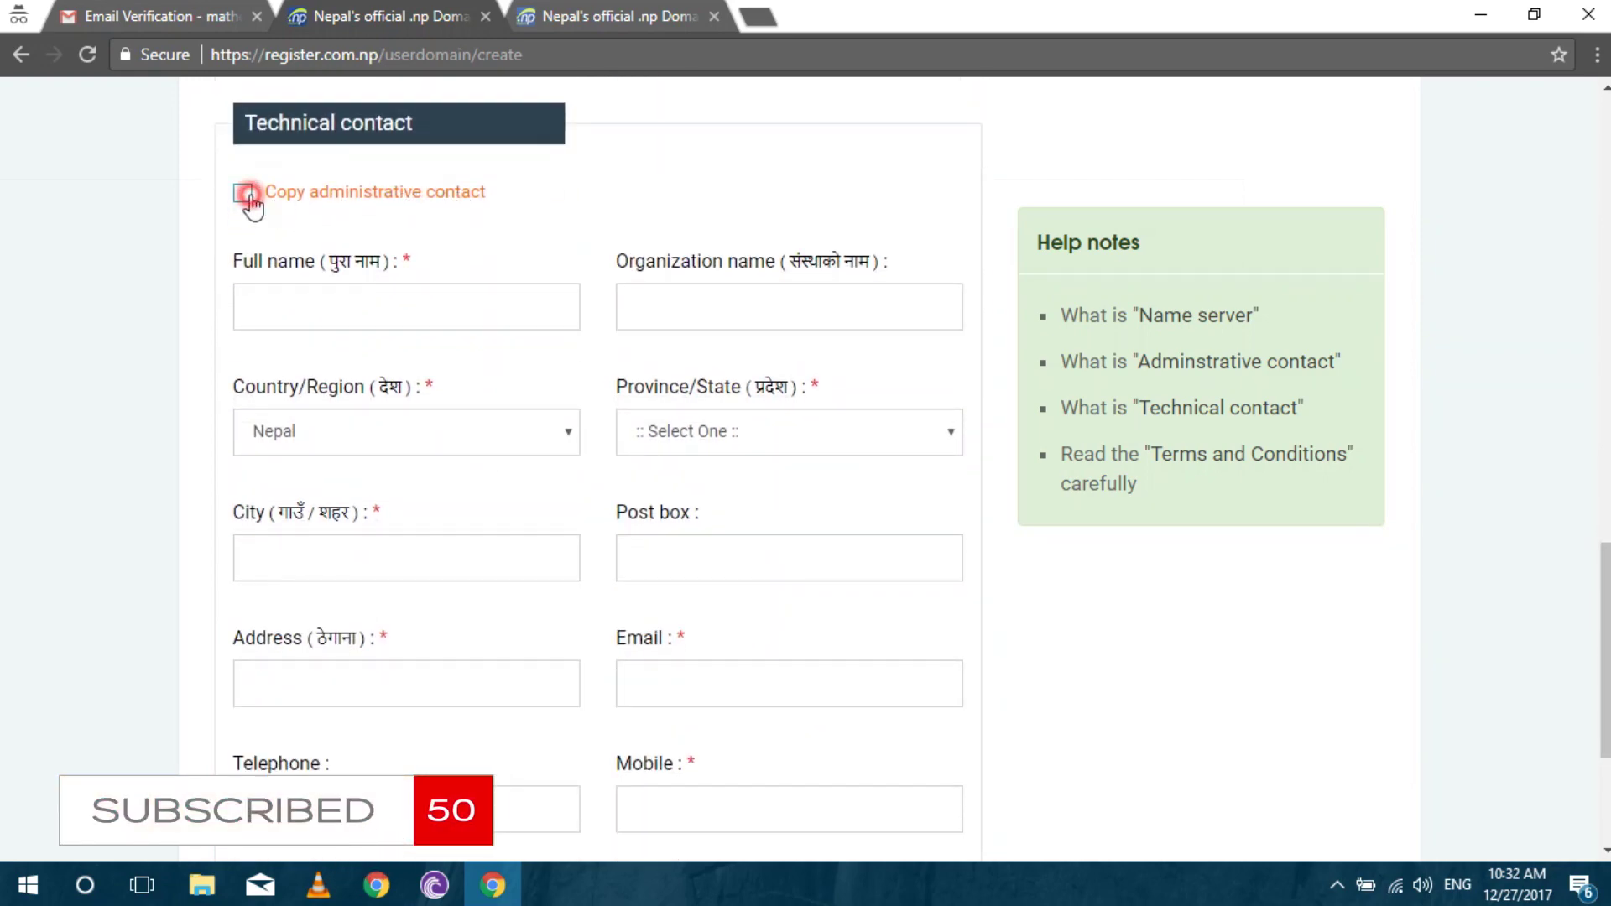
{"action": "scroll", "coordinate": [156, 249], "scroll_direction": "down", "scroll_amount": 3}
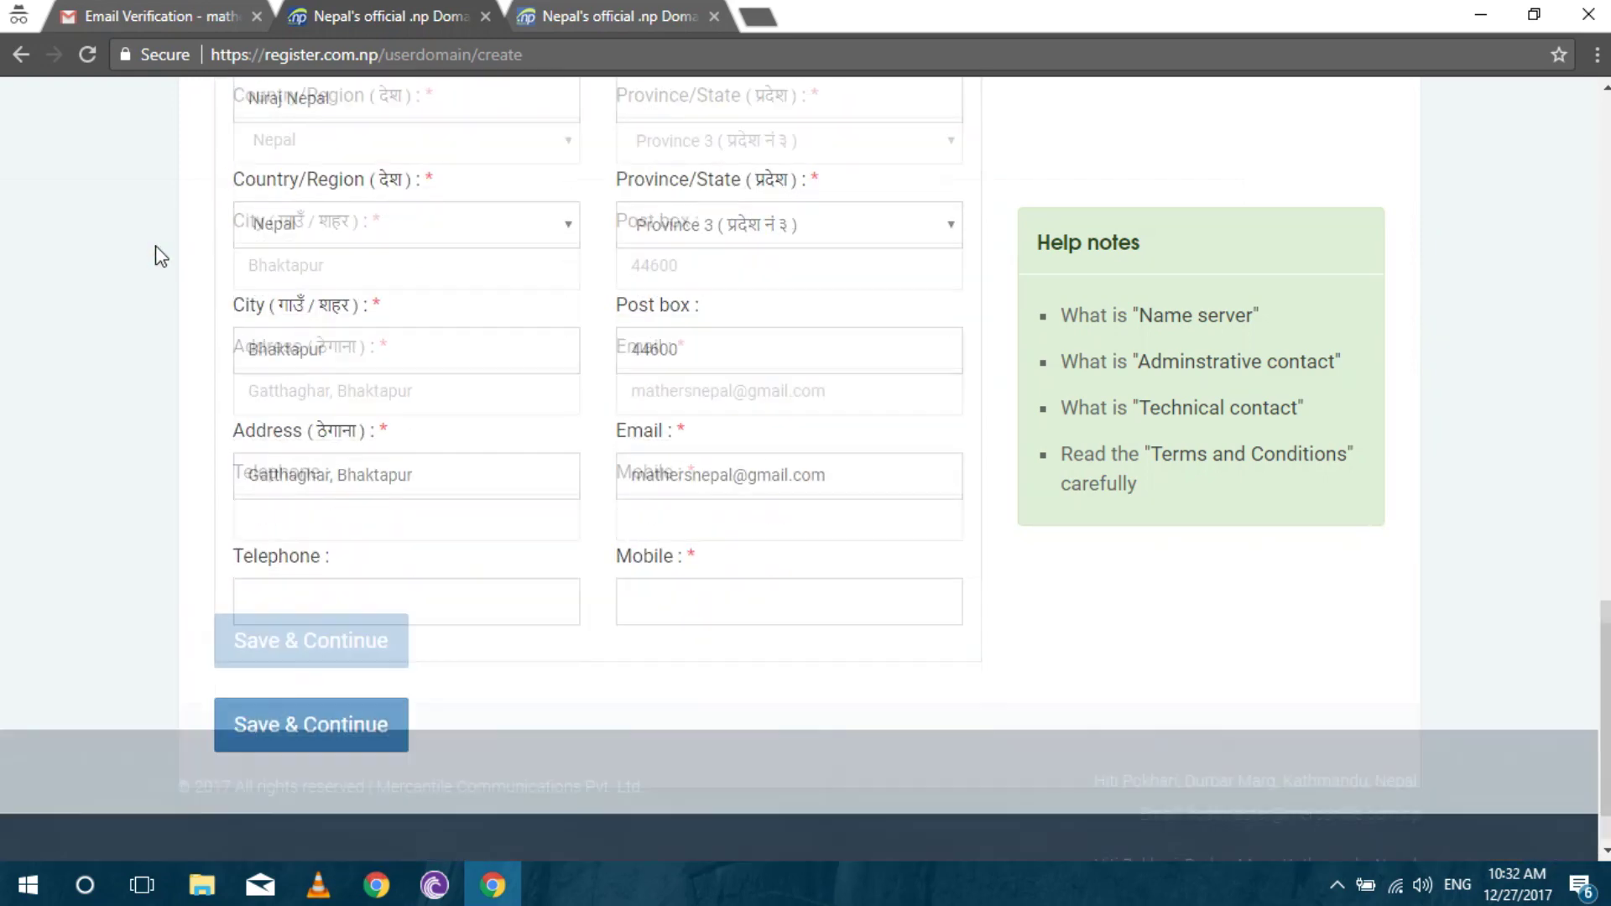
{"action": "left_click", "coordinate": [352, 712]}
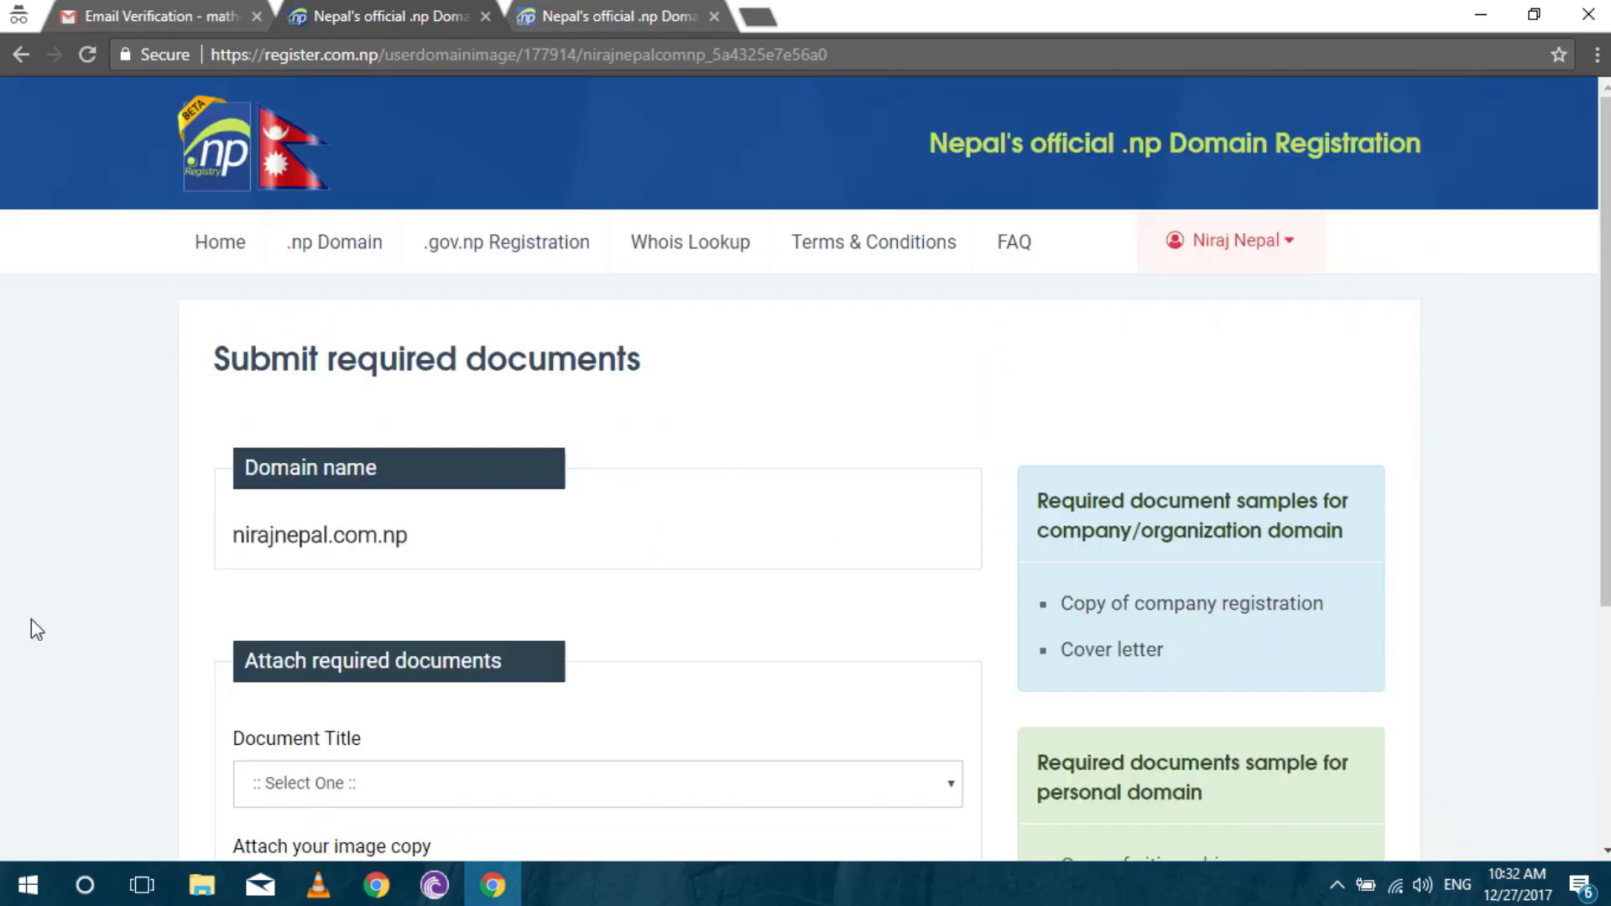
Upload the citizenship image as the Registration/Citizenship document.
{"action": "left_click", "coordinate": [31, 621]}
{"action": "scroll", "coordinate": [31, 621], "scroll_direction": "down", "scroll_amount": 4}
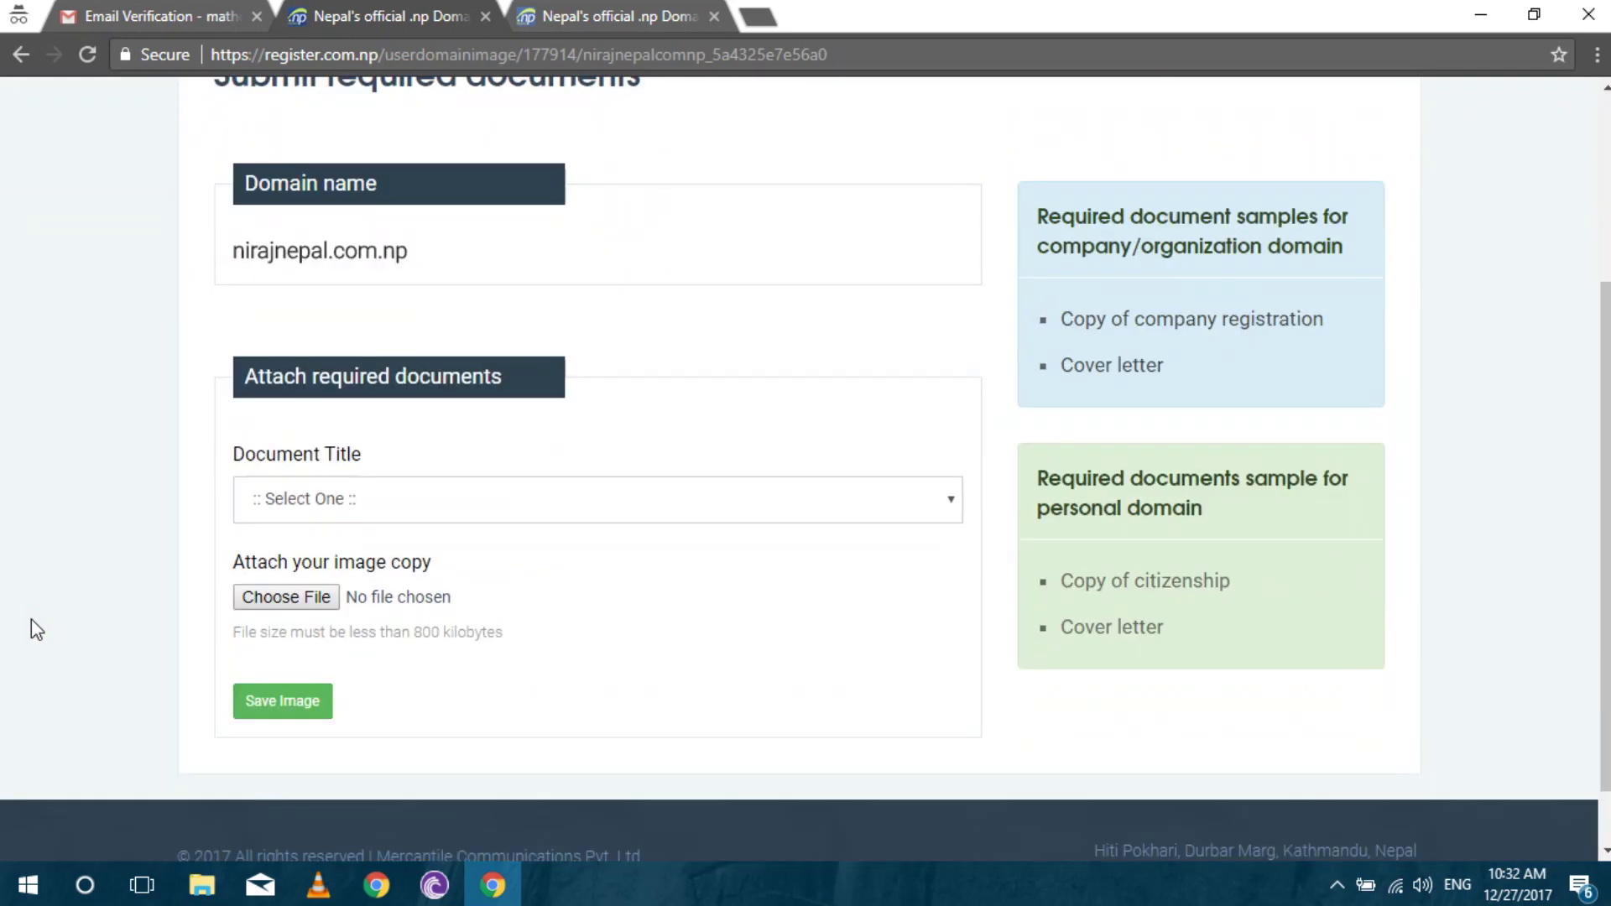
{"action": "left_click", "coordinate": [426, 423]}
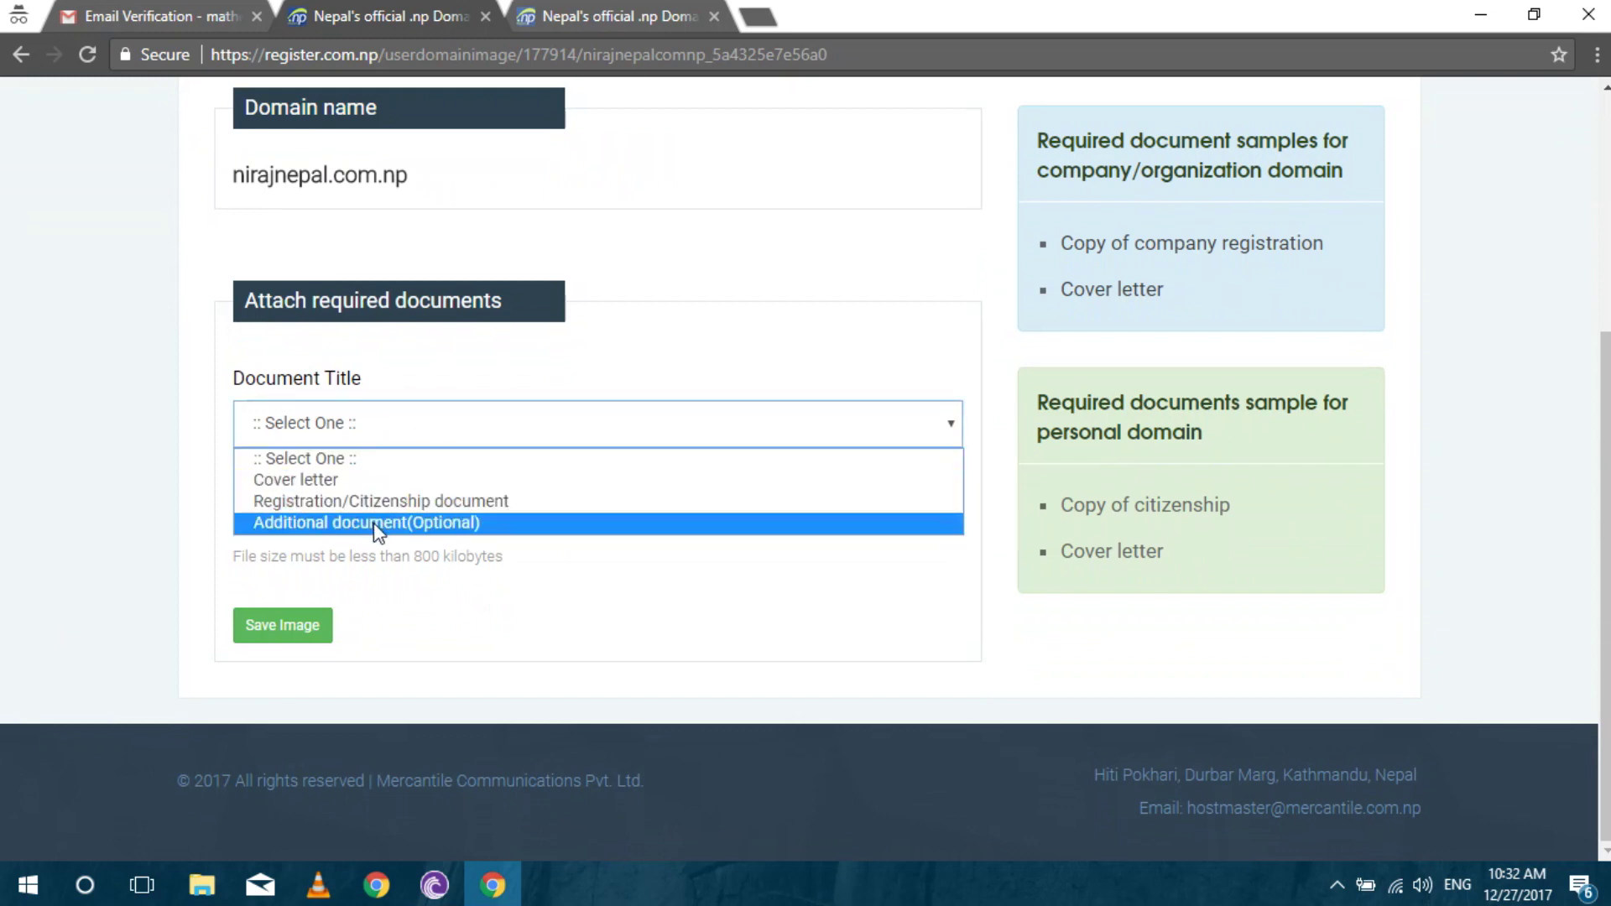
{"action": "left_click", "coordinate": [377, 502]}
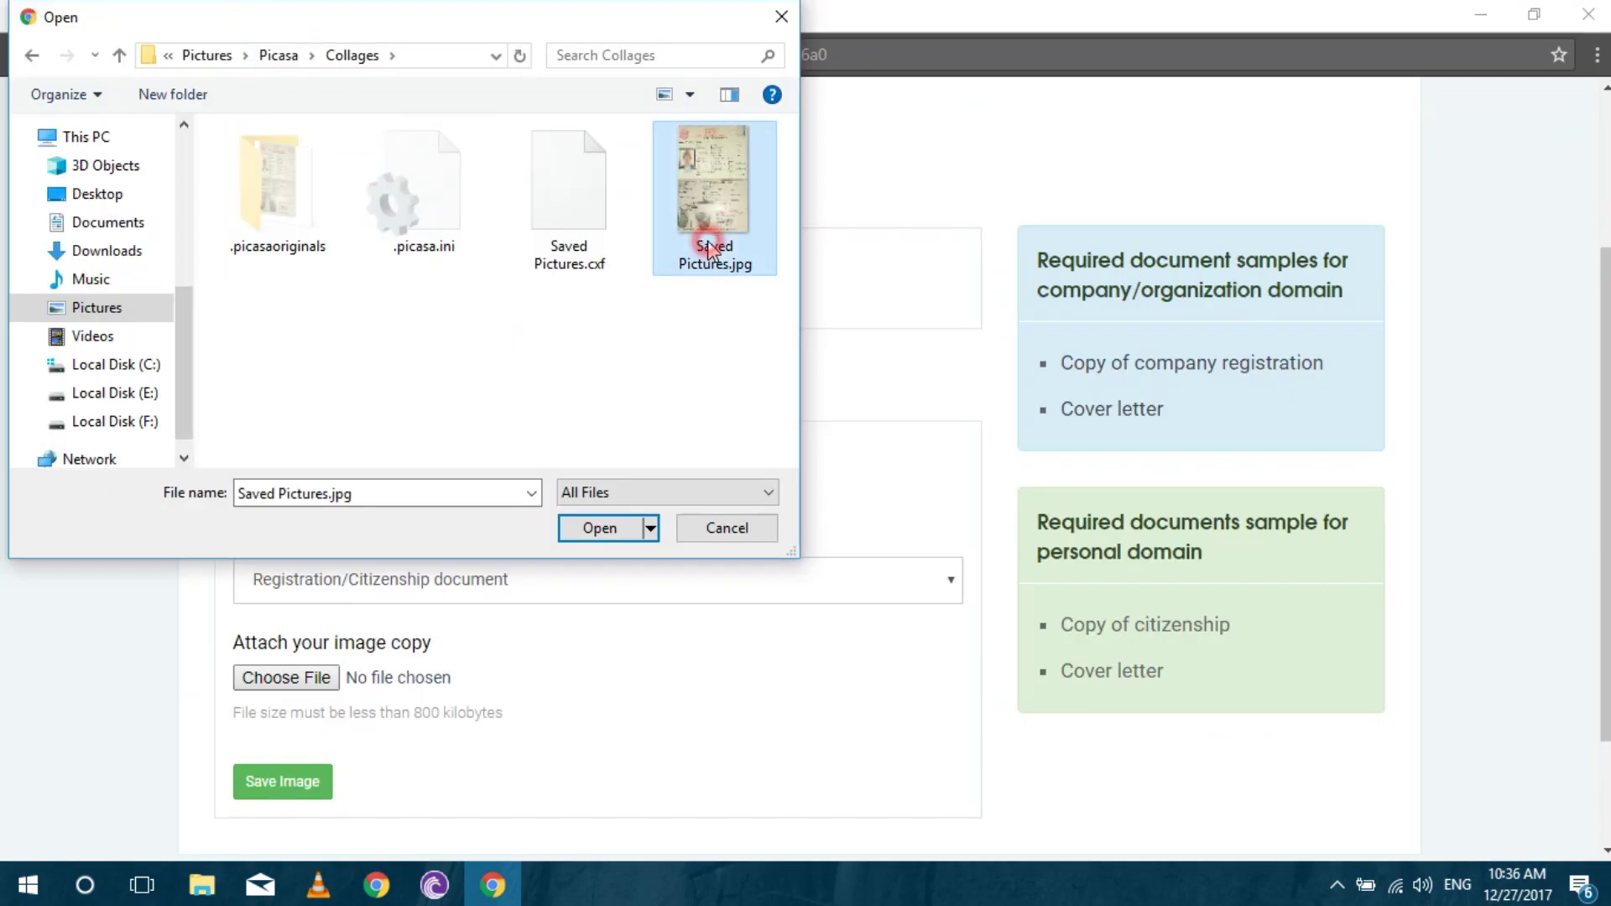
{"action": "left_click", "coordinate": [609, 527]}
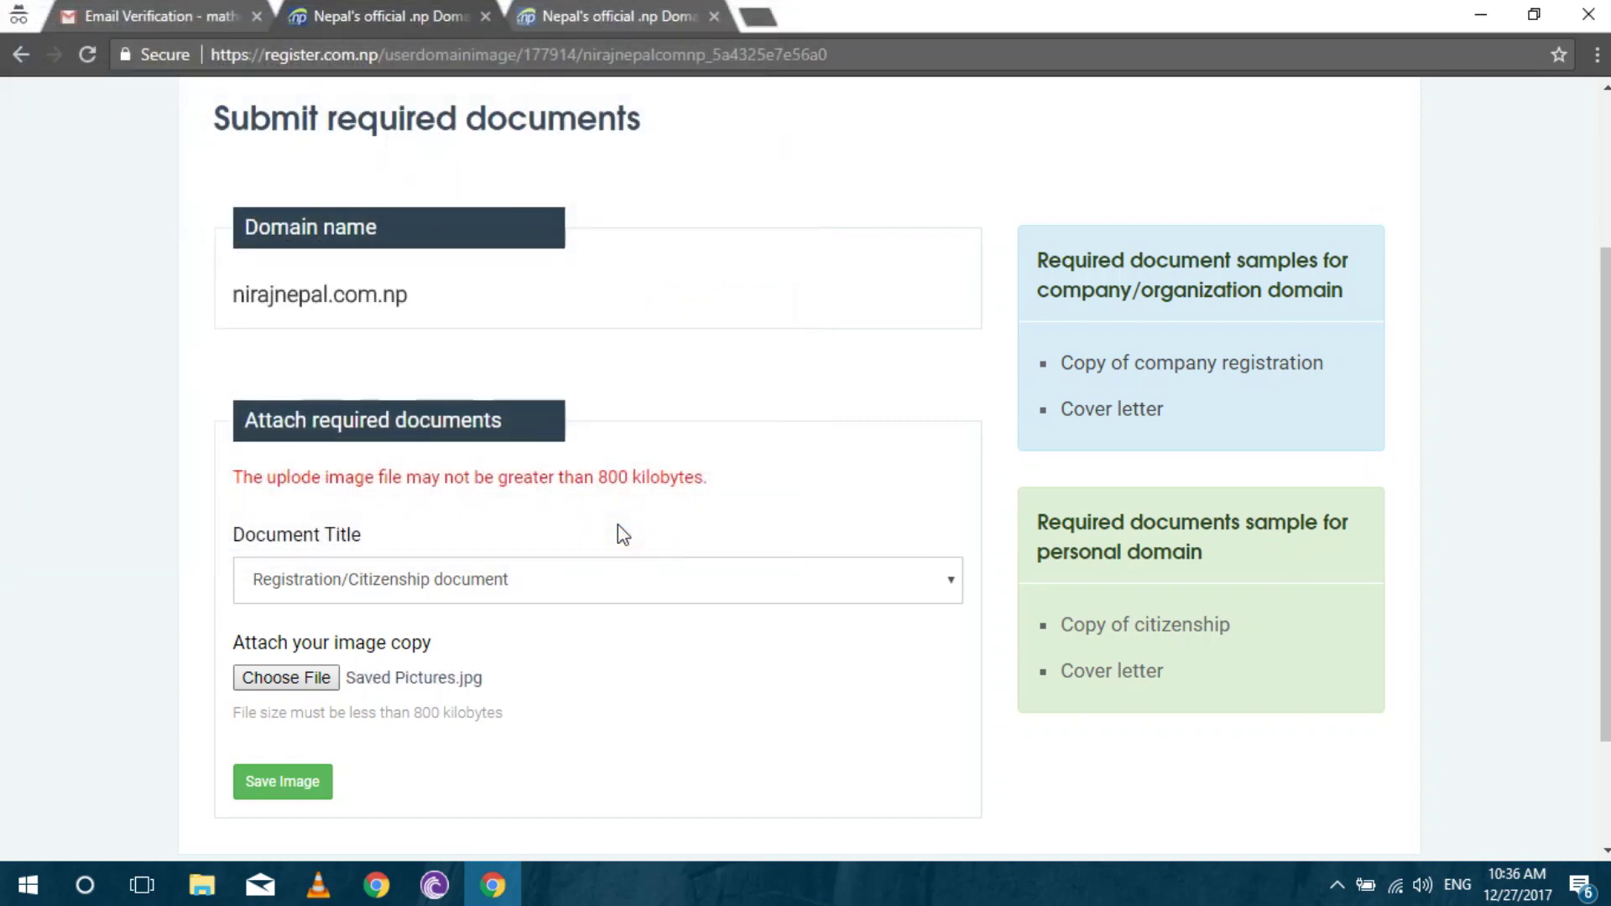
{"action": "scroll", "coordinate": [1145, 299], "scroll_direction": "down", "scroll_amount": 2}
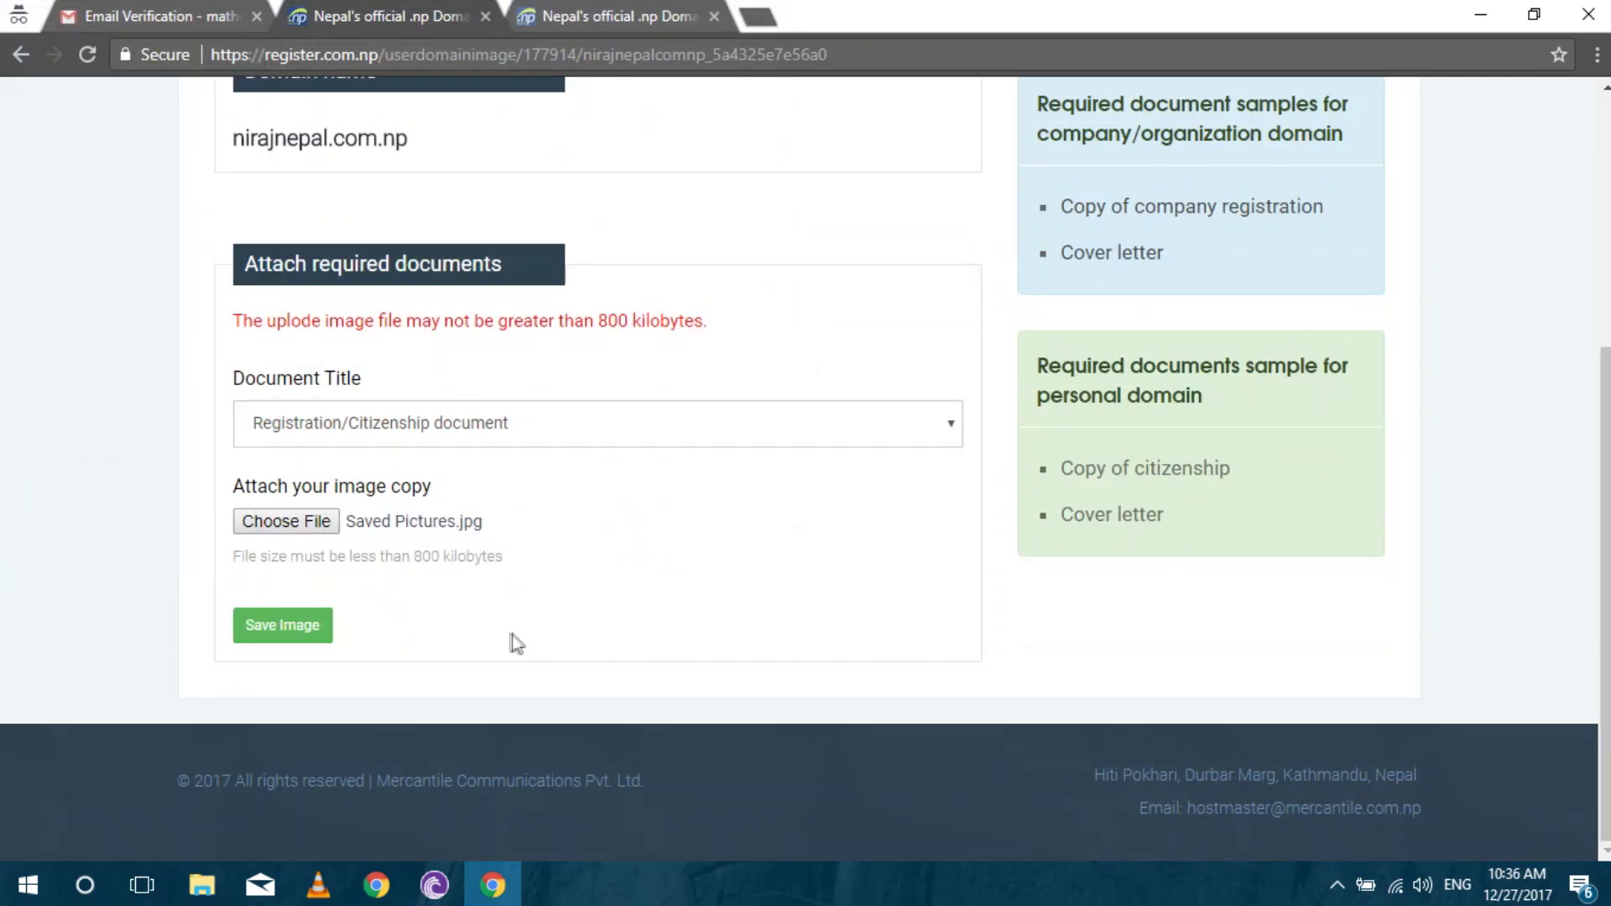
{"action": "left_click", "coordinate": [311, 629]}
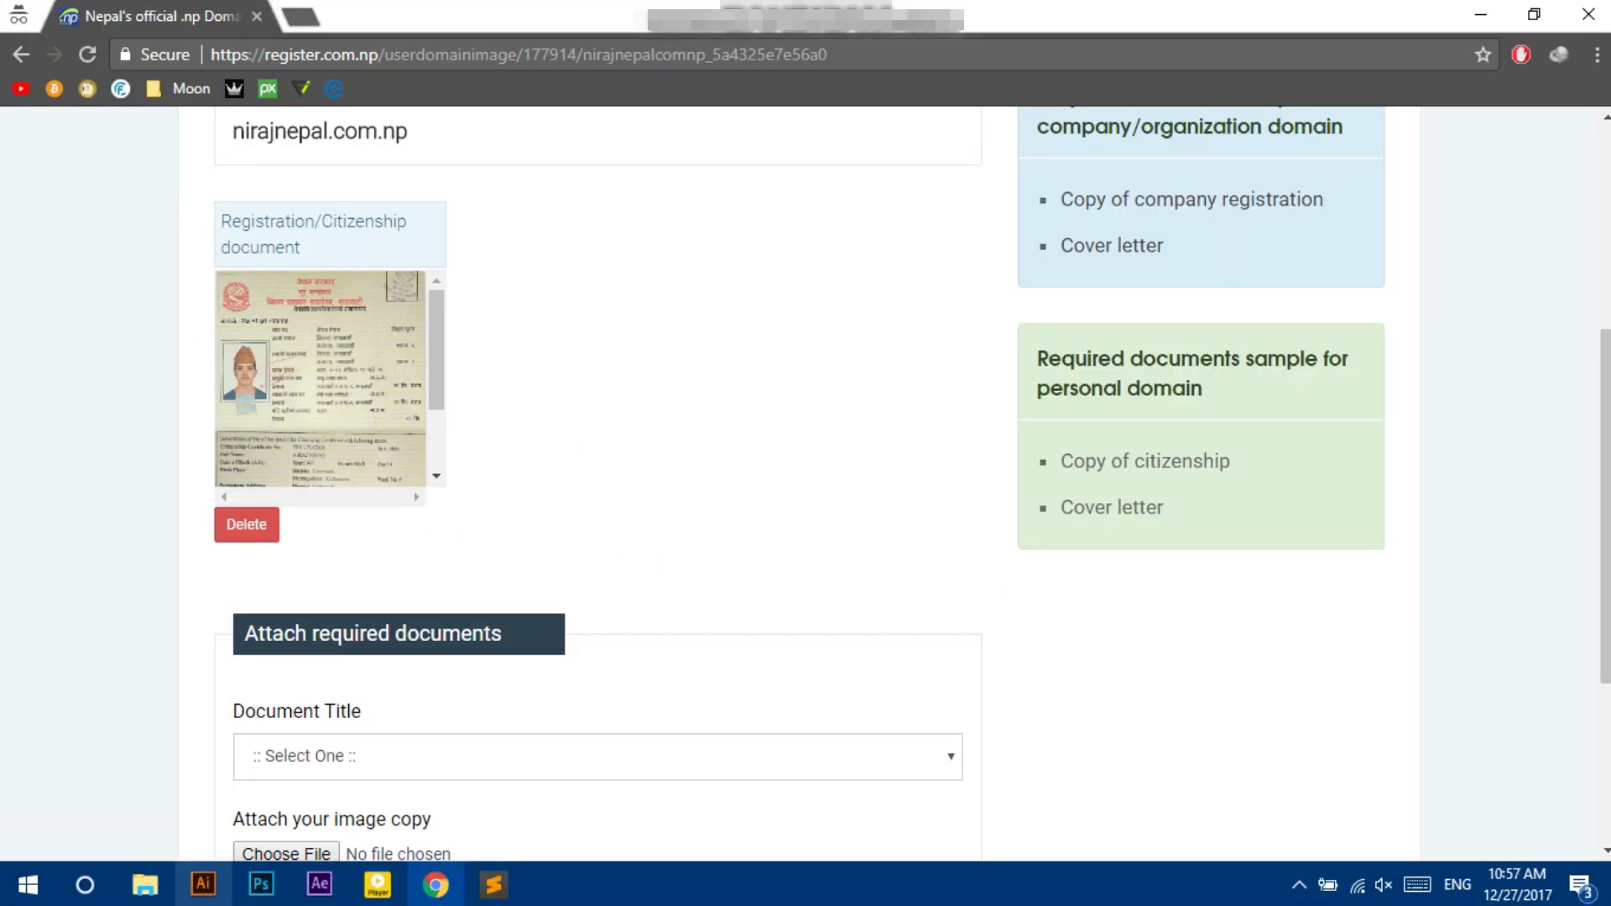
{"action": "left_click_drag", "start_coordinate": [1607, 420], "coordinate": [1607, 532]}
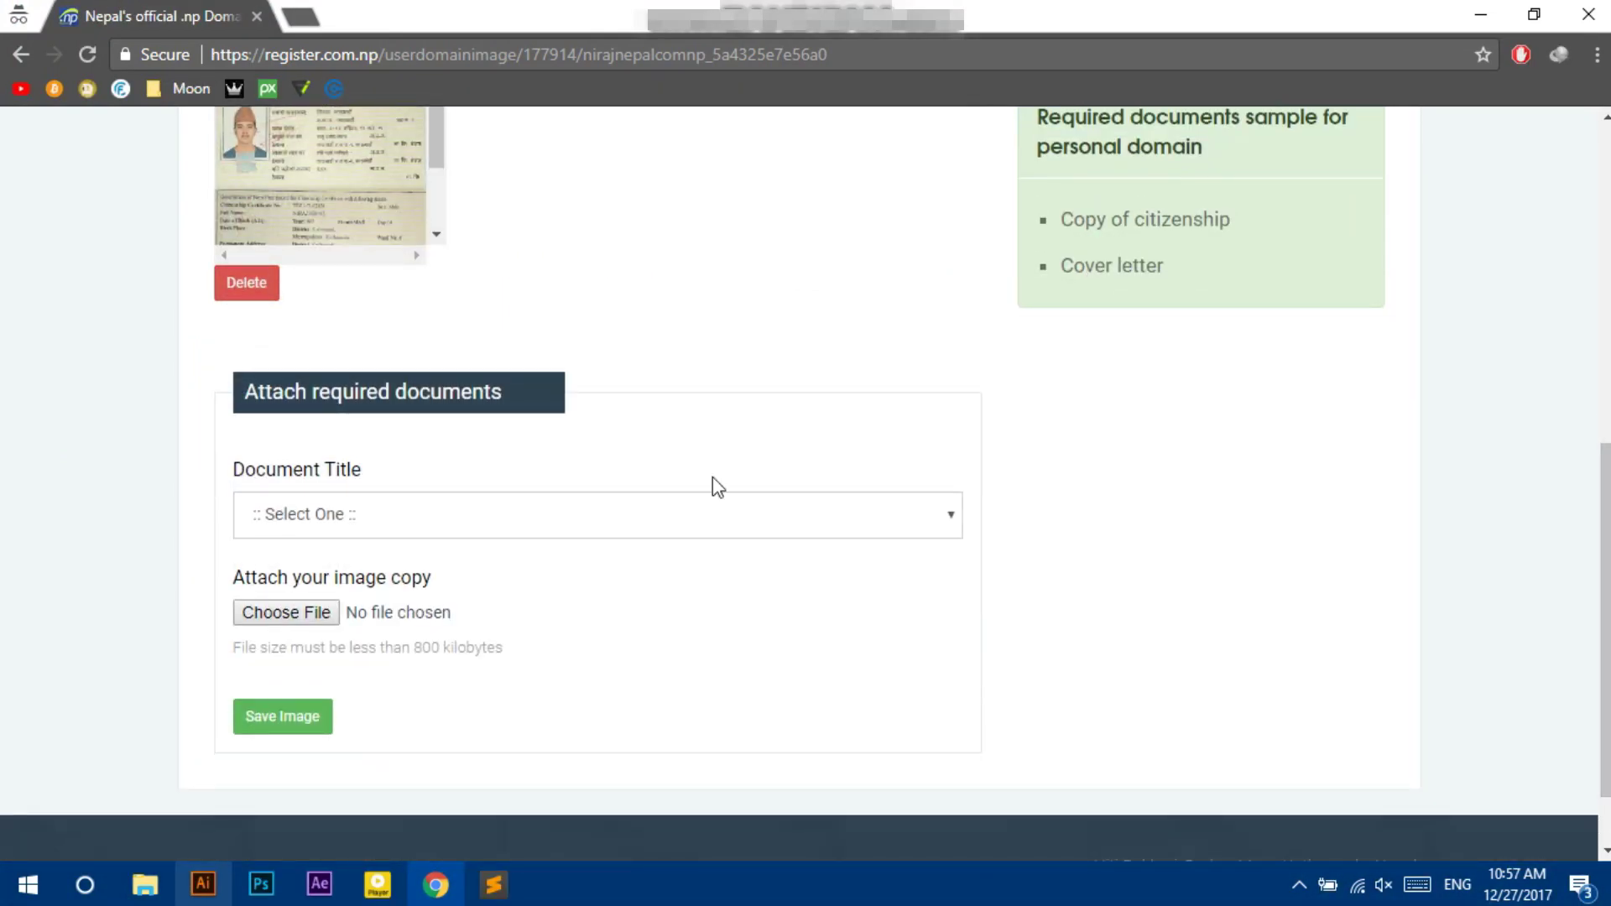
Choose Cover letter as the title for the next document upload.
{"action": "left_click", "coordinate": [598, 515]}
{"action": "left_click", "coordinate": [942, 529]}
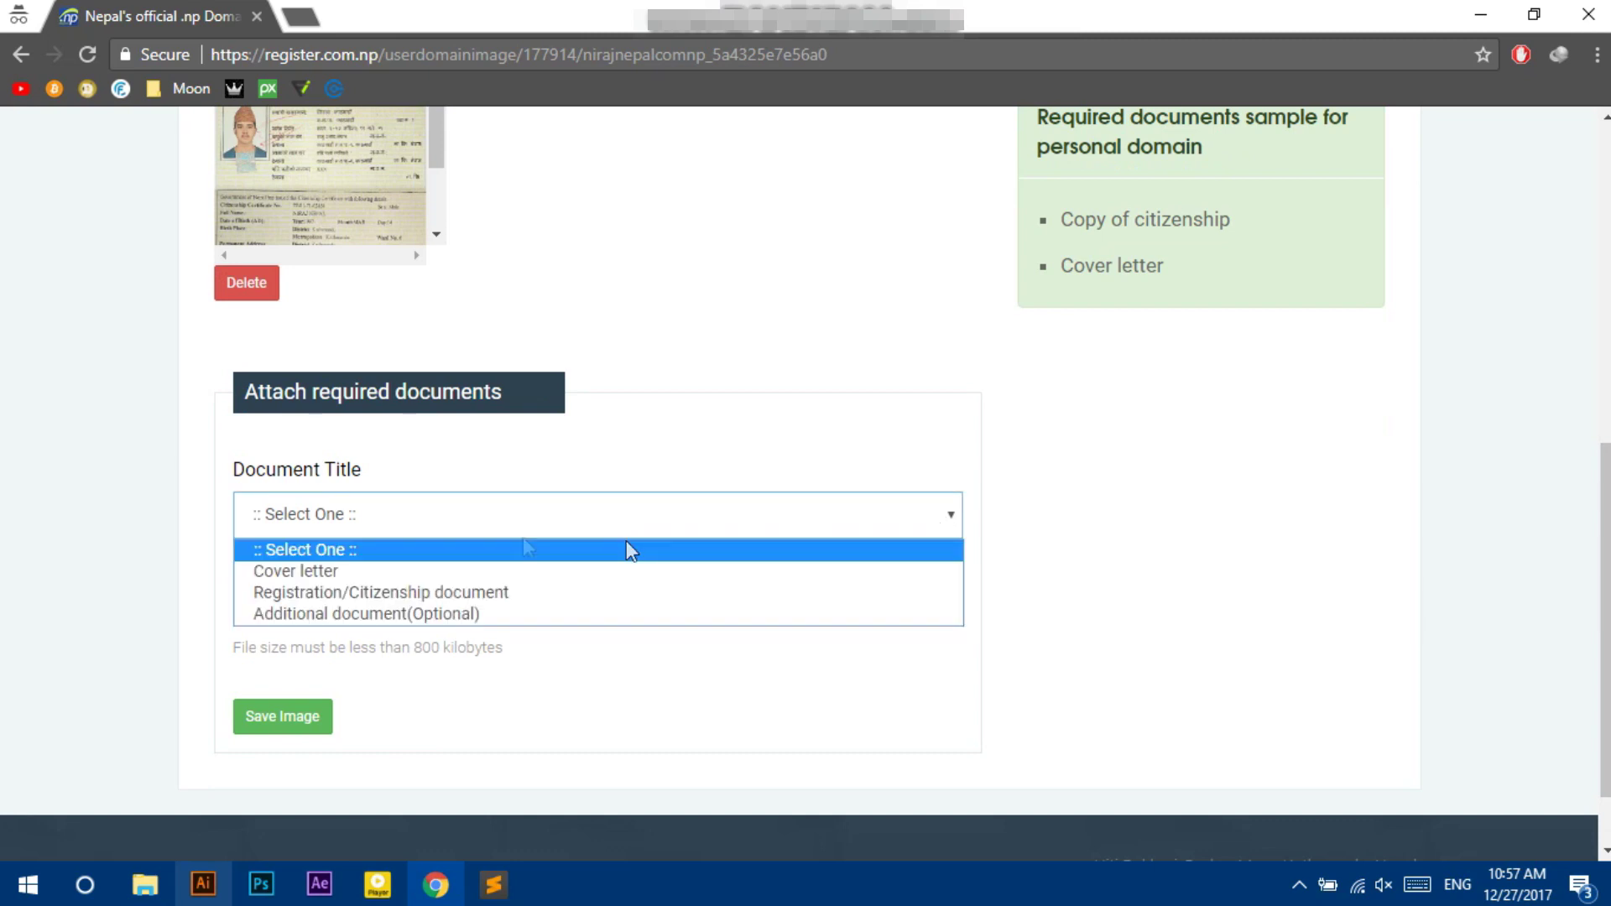
{"action": "left_click", "coordinate": [339, 570]}
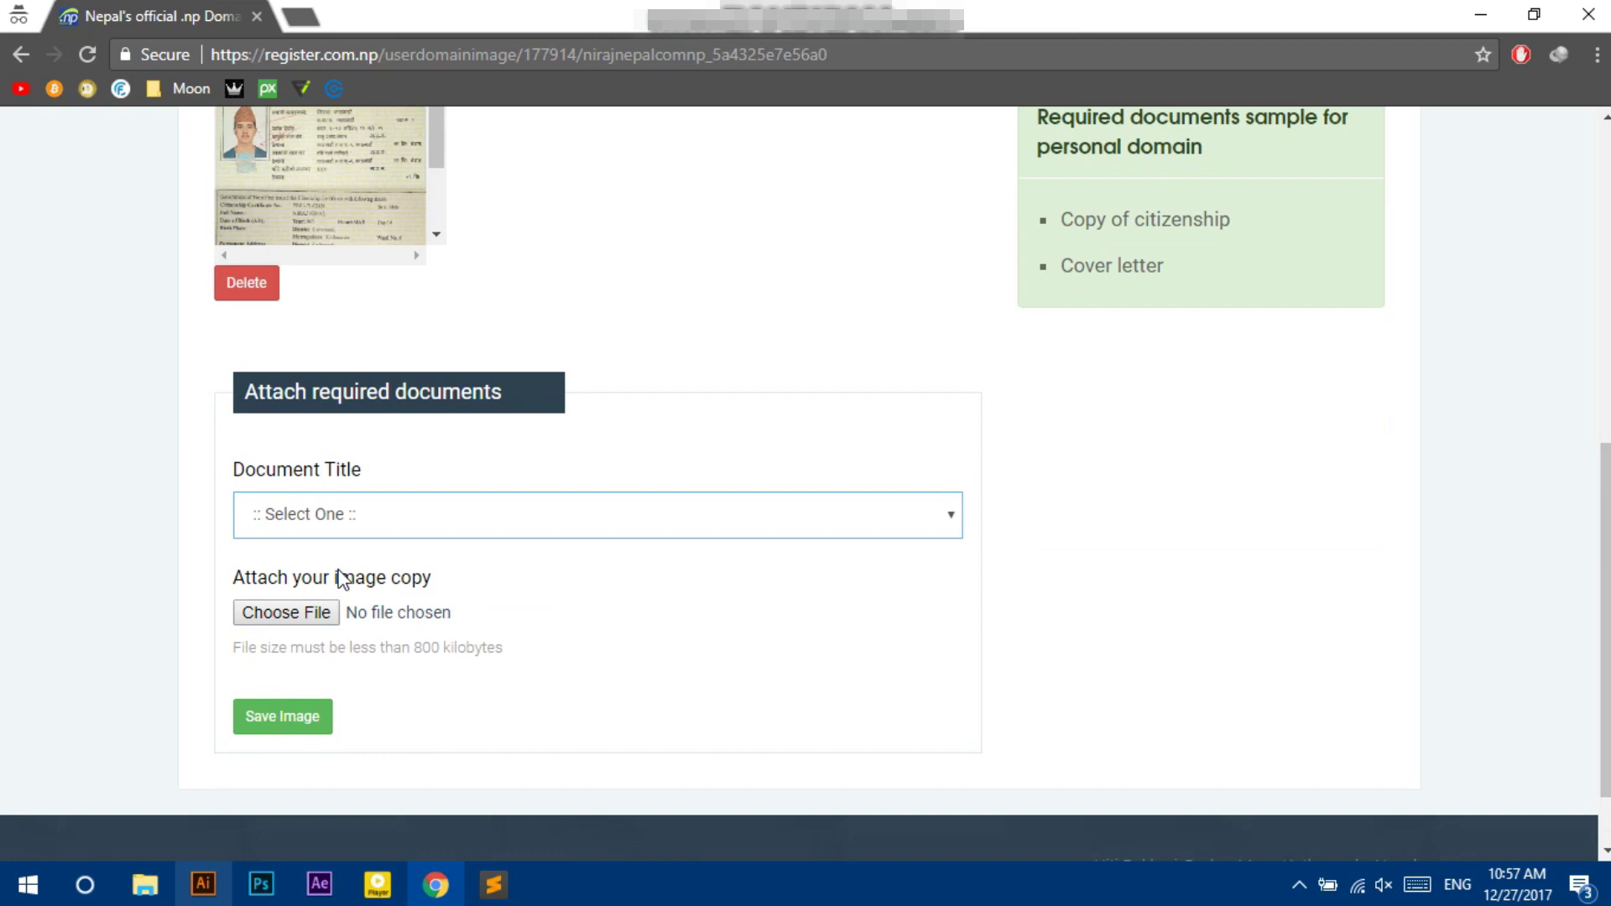
Pick the handwritten cover letter jpg and save it as the Cover letter image.
{"action": "left_click", "coordinate": [299, 616]}
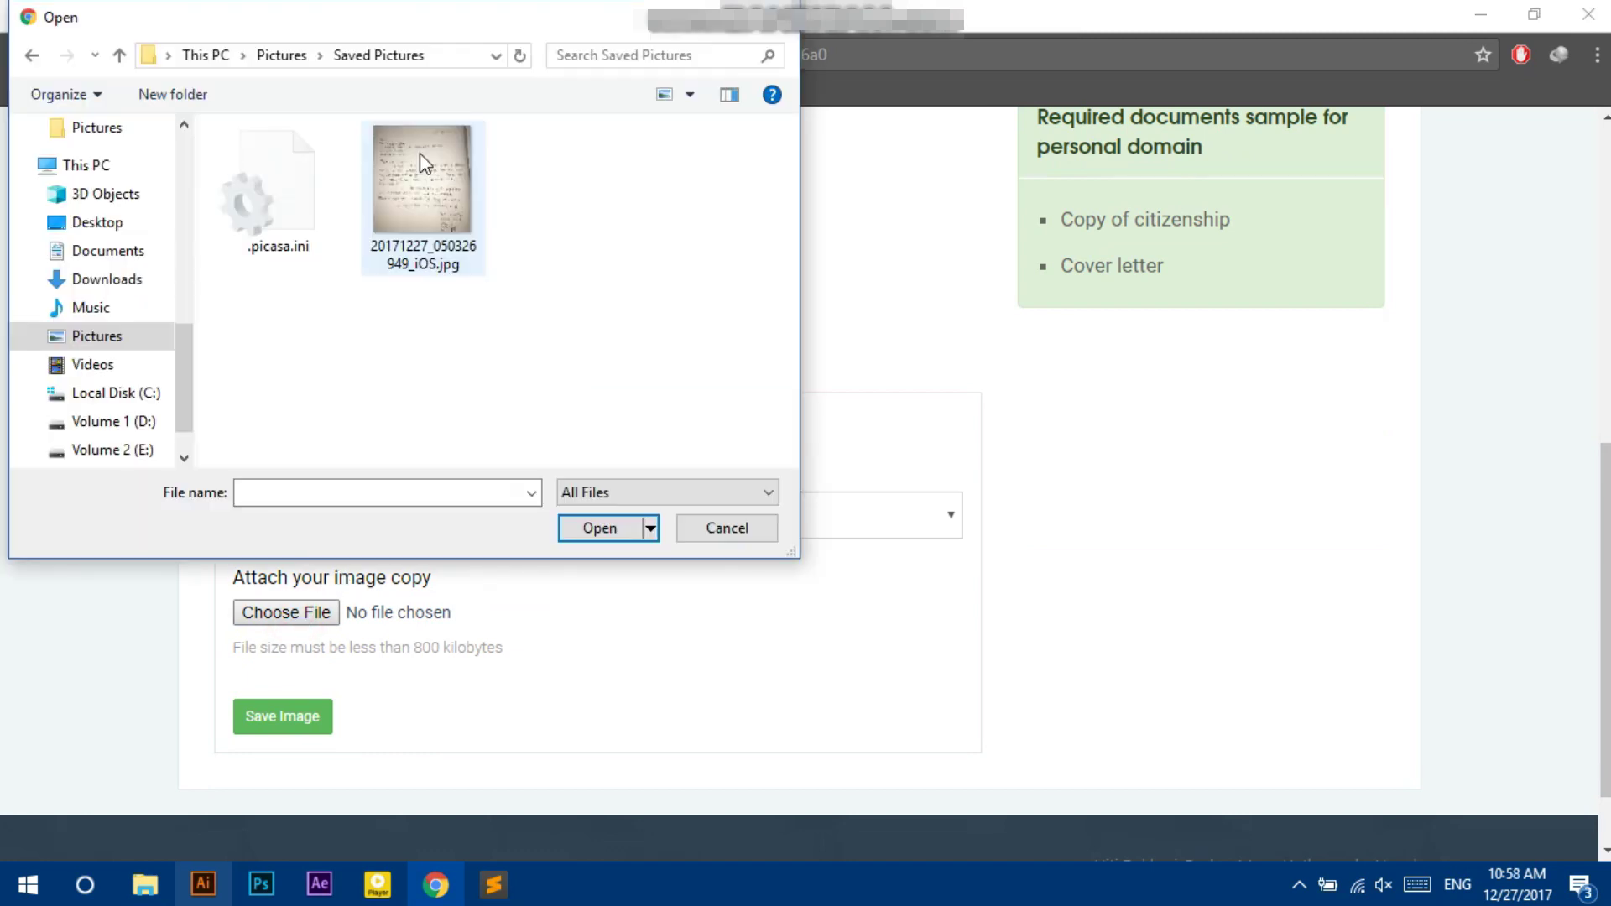
{"action": "left_click", "coordinate": [420, 153]}
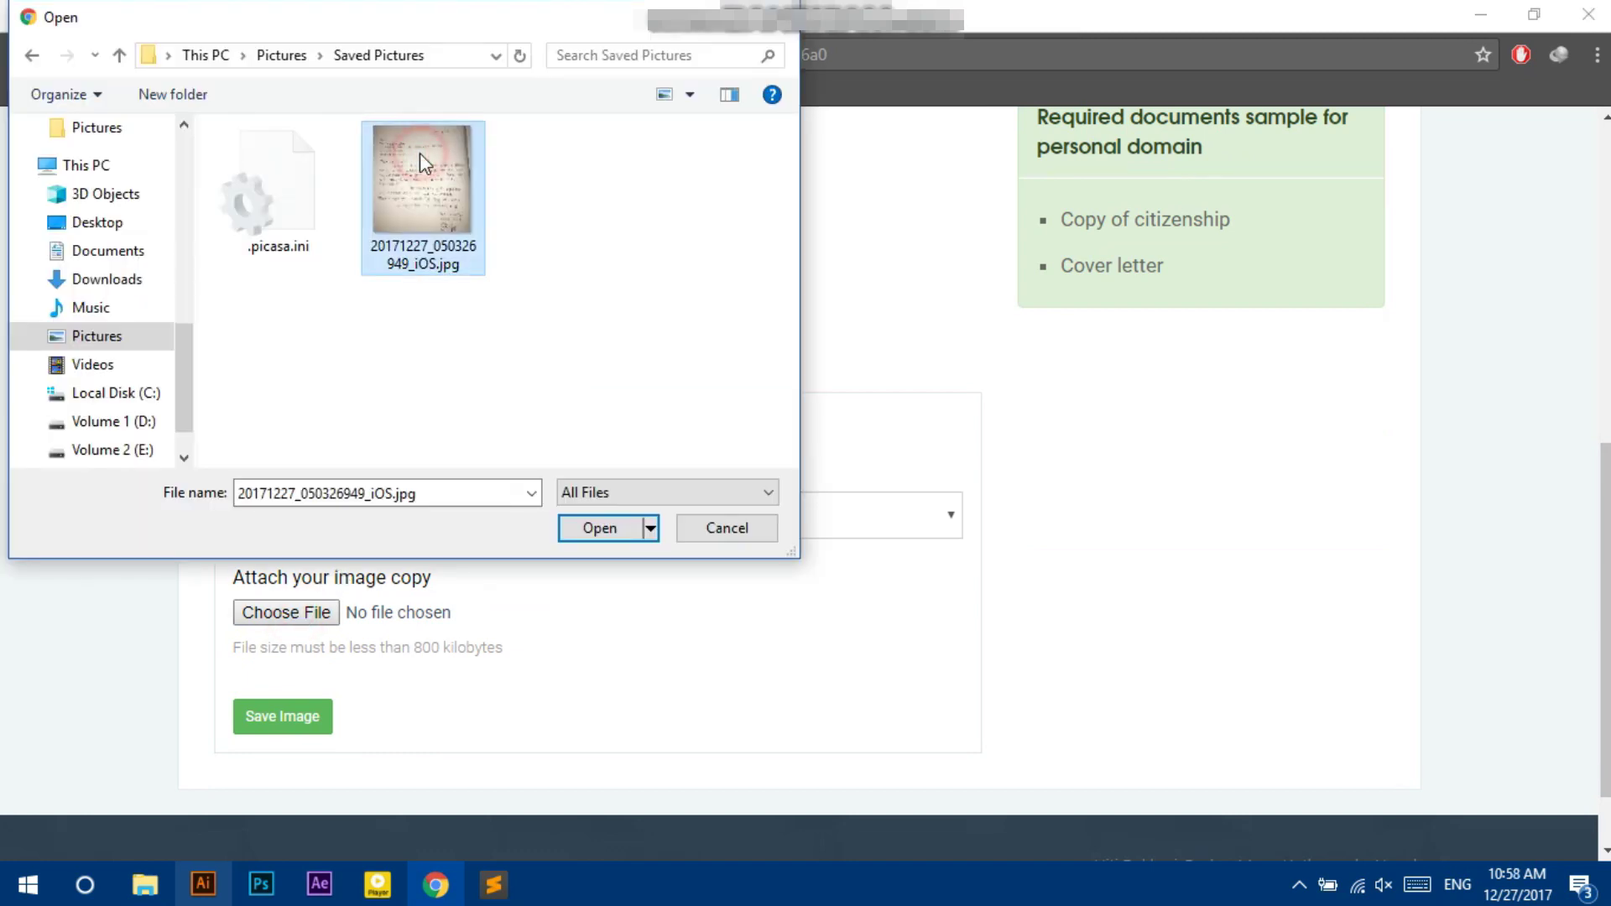
{"action": "left_click", "coordinate": [622, 529]}
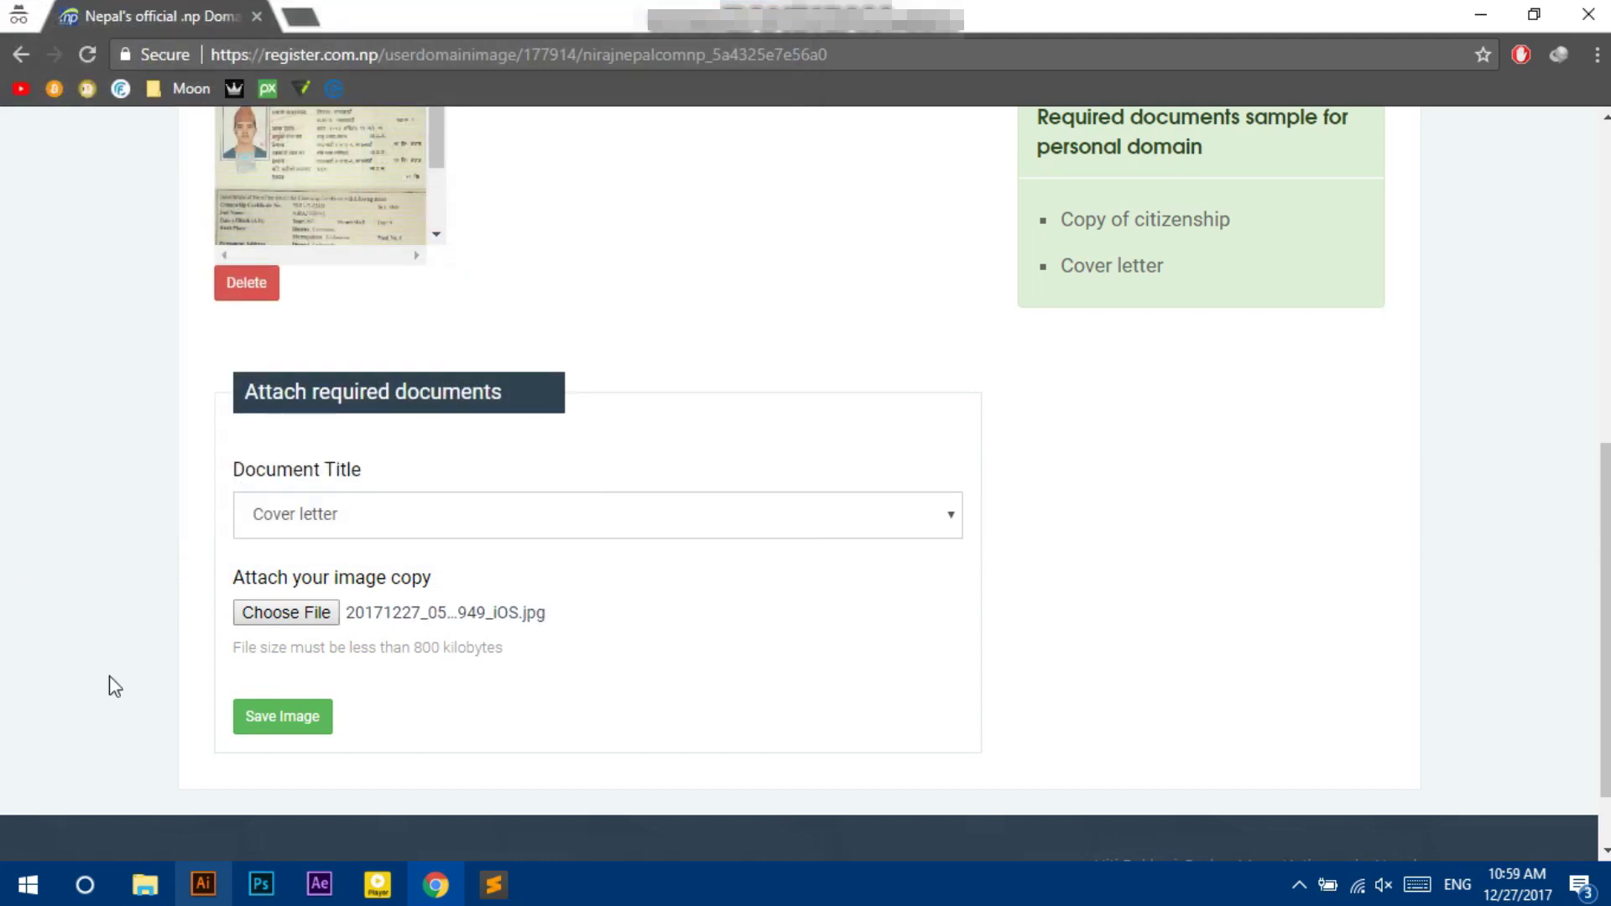
{"action": "left_click", "coordinate": [277, 719]}
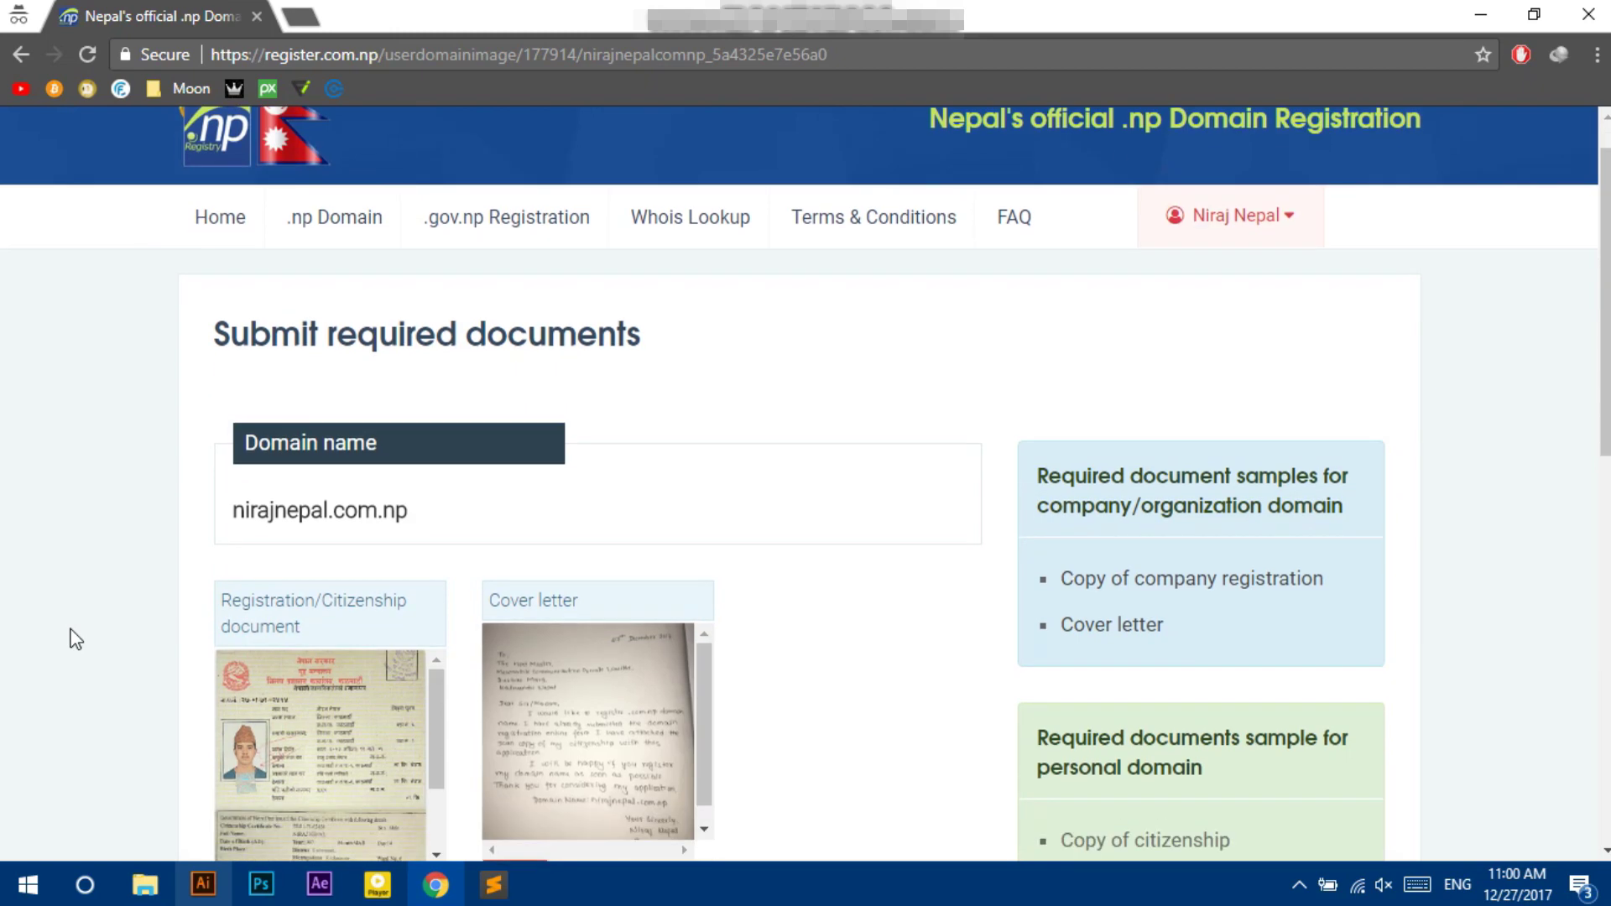
{"action": "scroll", "coordinate": [76, 639], "scroll_direction": "down", "scroll_amount": 5}
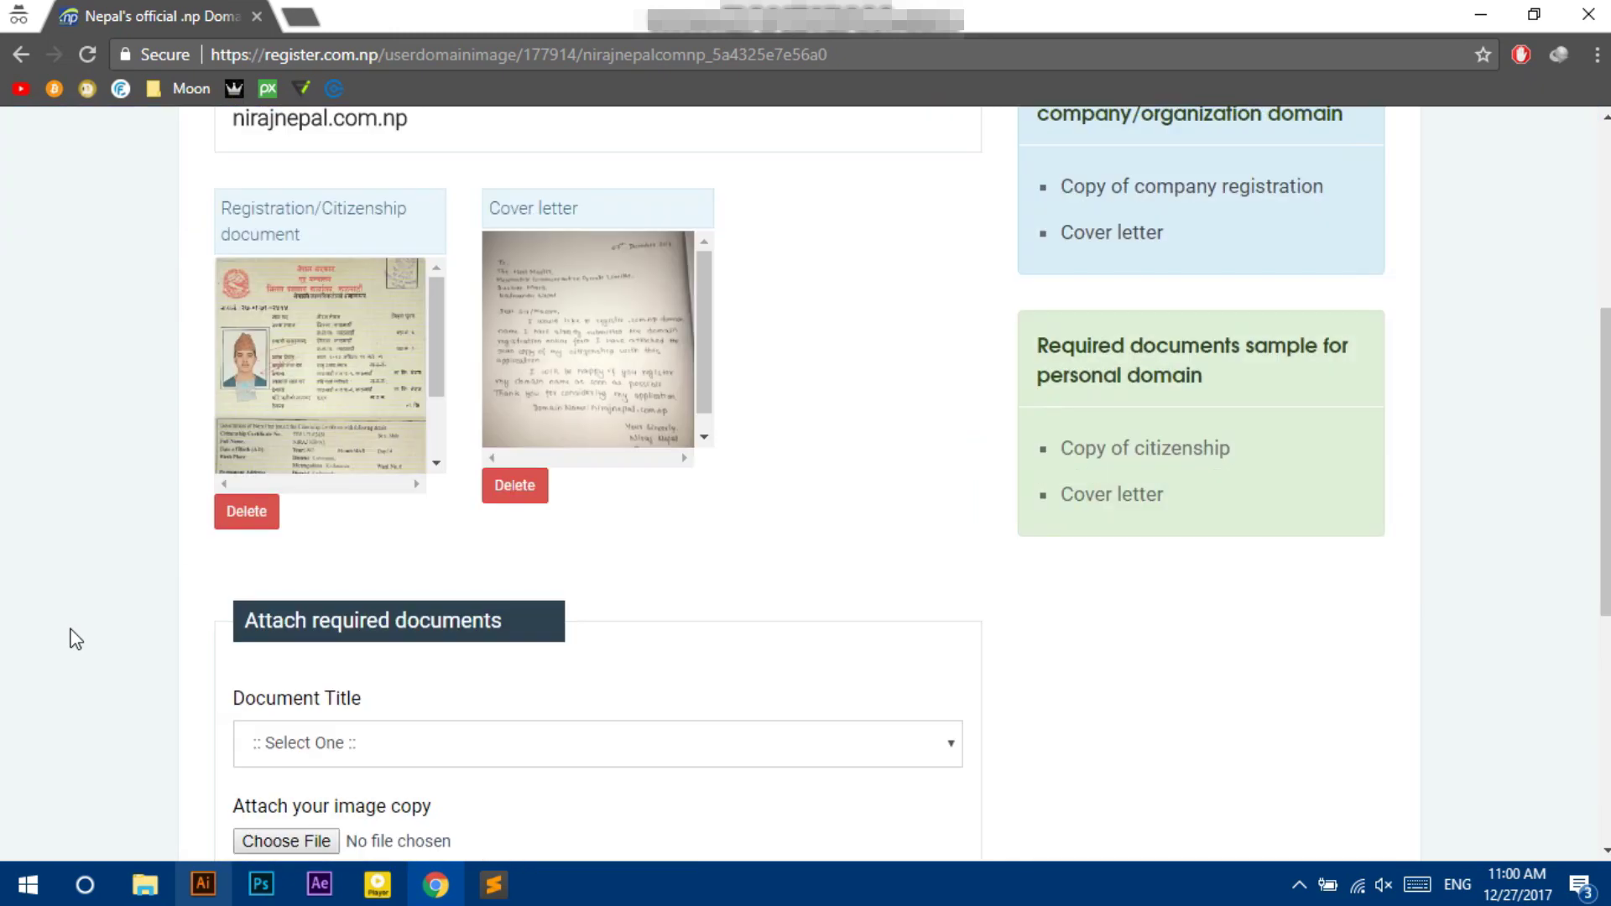
{"action": "scroll", "coordinate": [73, 636], "scroll_direction": "down", "scroll_amount": 7}
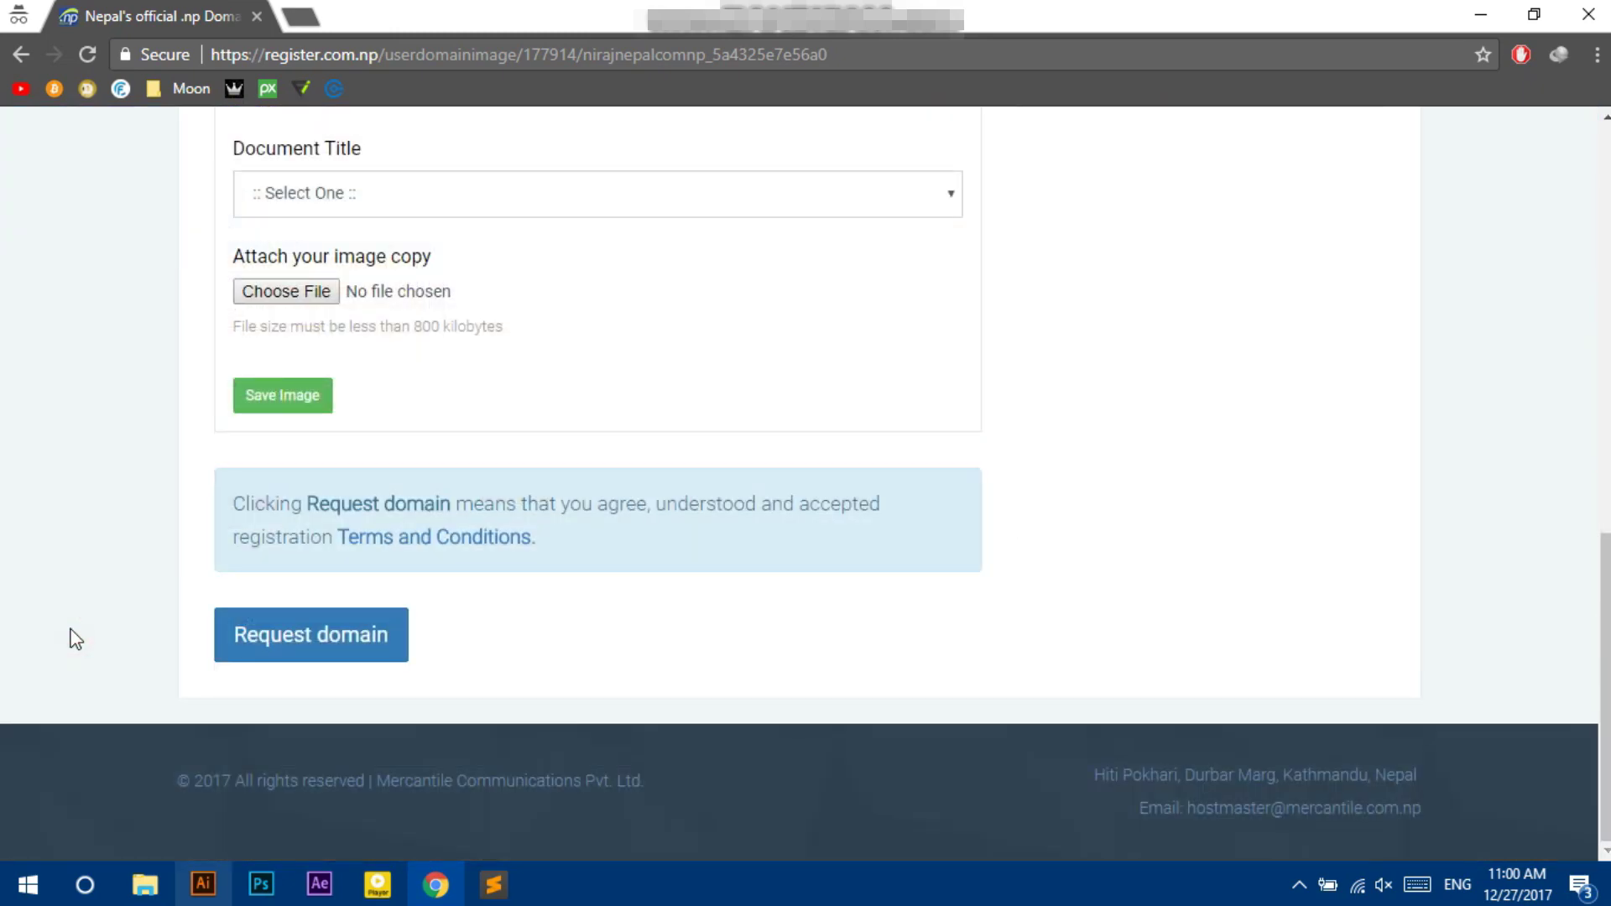
{"action": "left_click", "coordinate": [276, 633]}
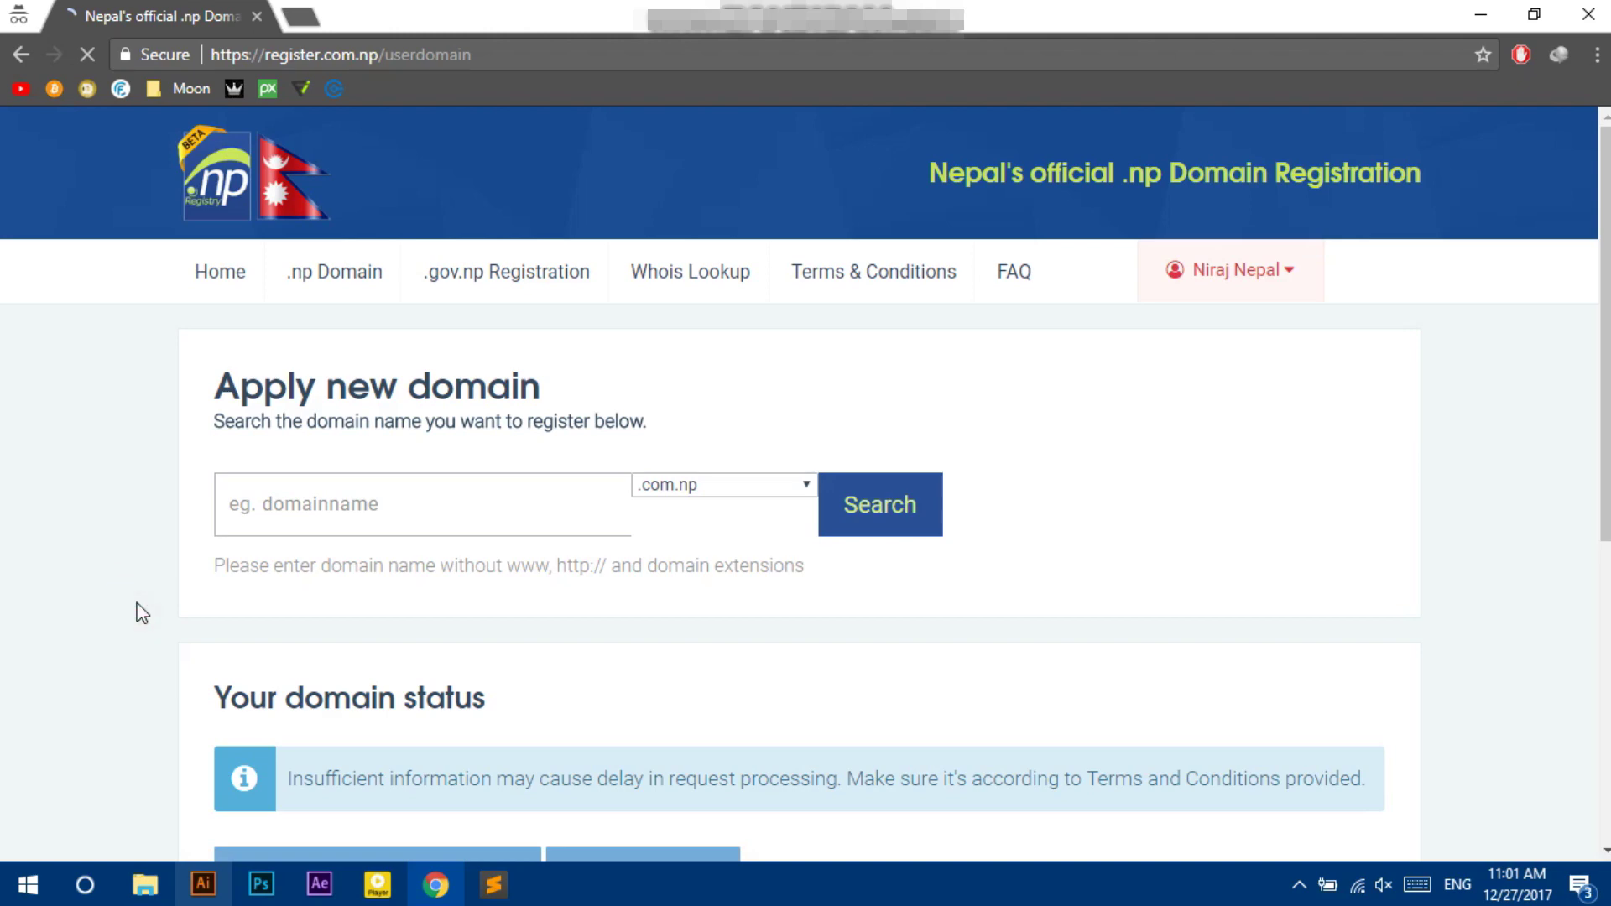
{"action": "scroll", "coordinate": [142, 612], "scroll_direction": "down", "scroll_amount": 5}
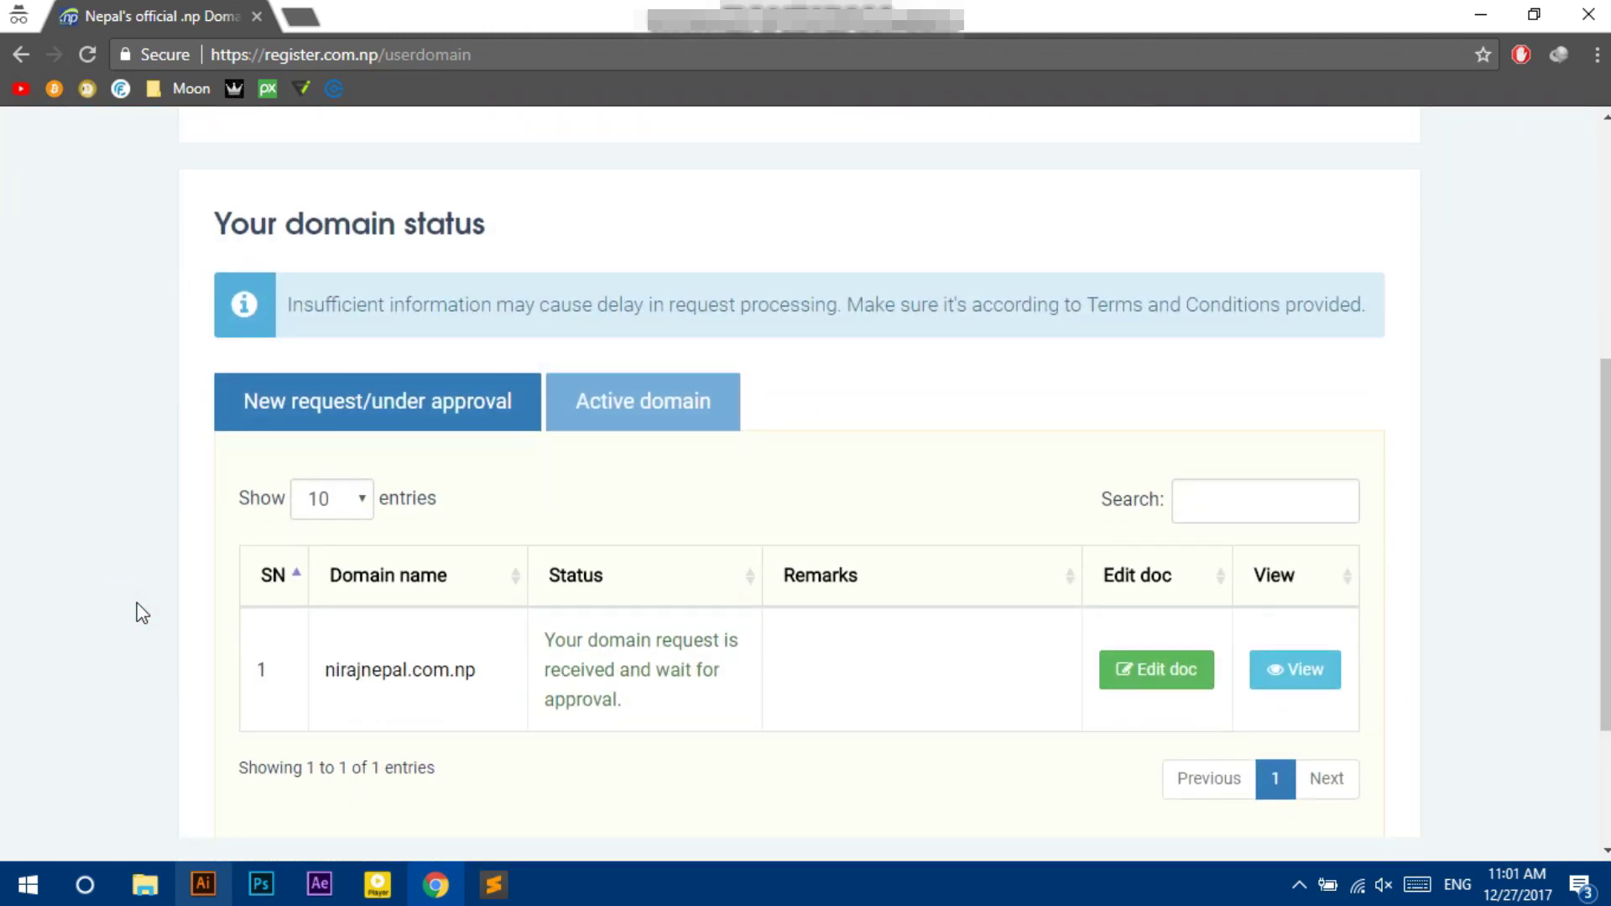
{"action": "scroll", "coordinate": [142, 613], "scroll_direction": "up", "scroll_amount": 1}
{"action": "scroll", "coordinate": [143, 613], "scroll_direction": "down", "scroll_amount": 1}
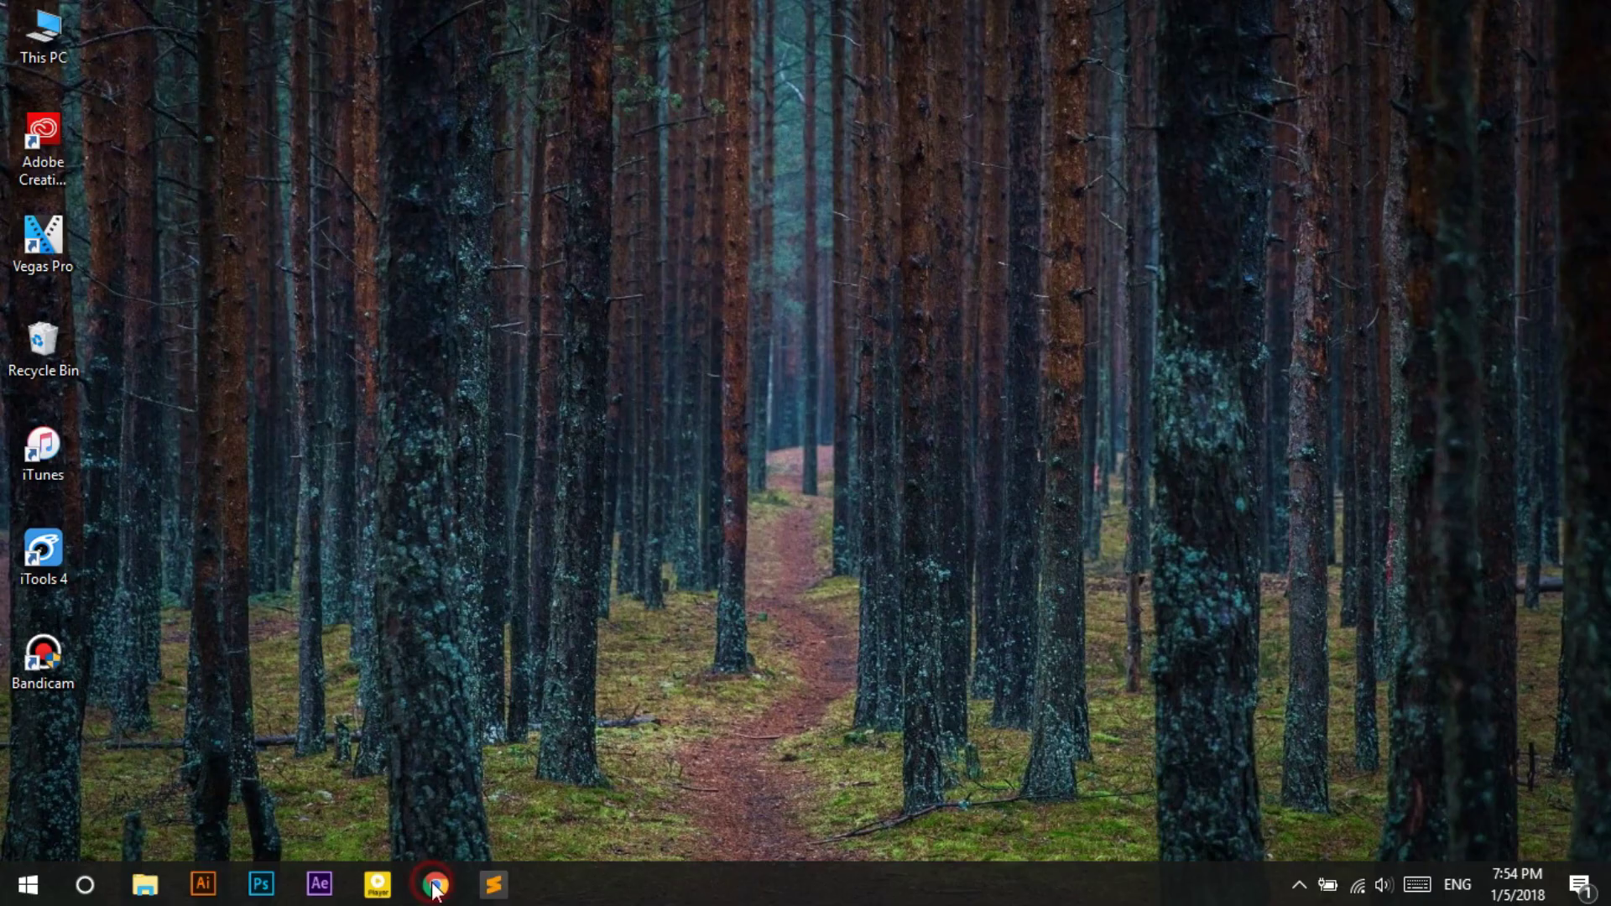
{"action": "left_click", "coordinate": [434, 886]}
{"action": "scroll", "coordinate": [53, 449], "scroll_direction": "down", "scroll_amount": 3}
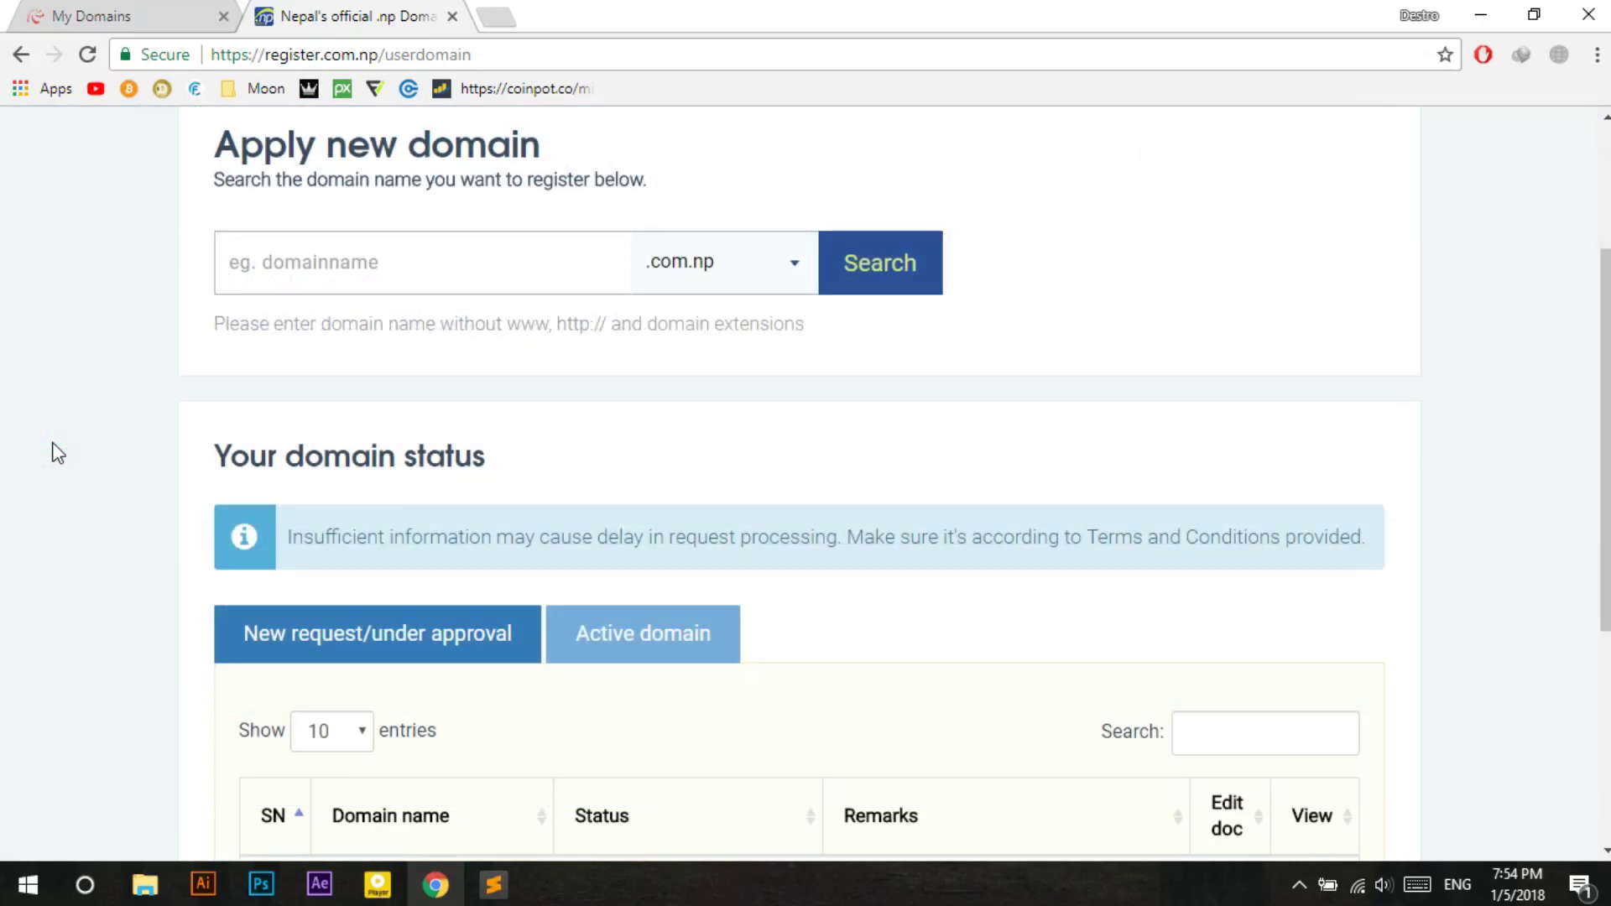
{"action": "scroll", "coordinate": [58, 452], "scroll_direction": "down", "scroll_amount": 3}
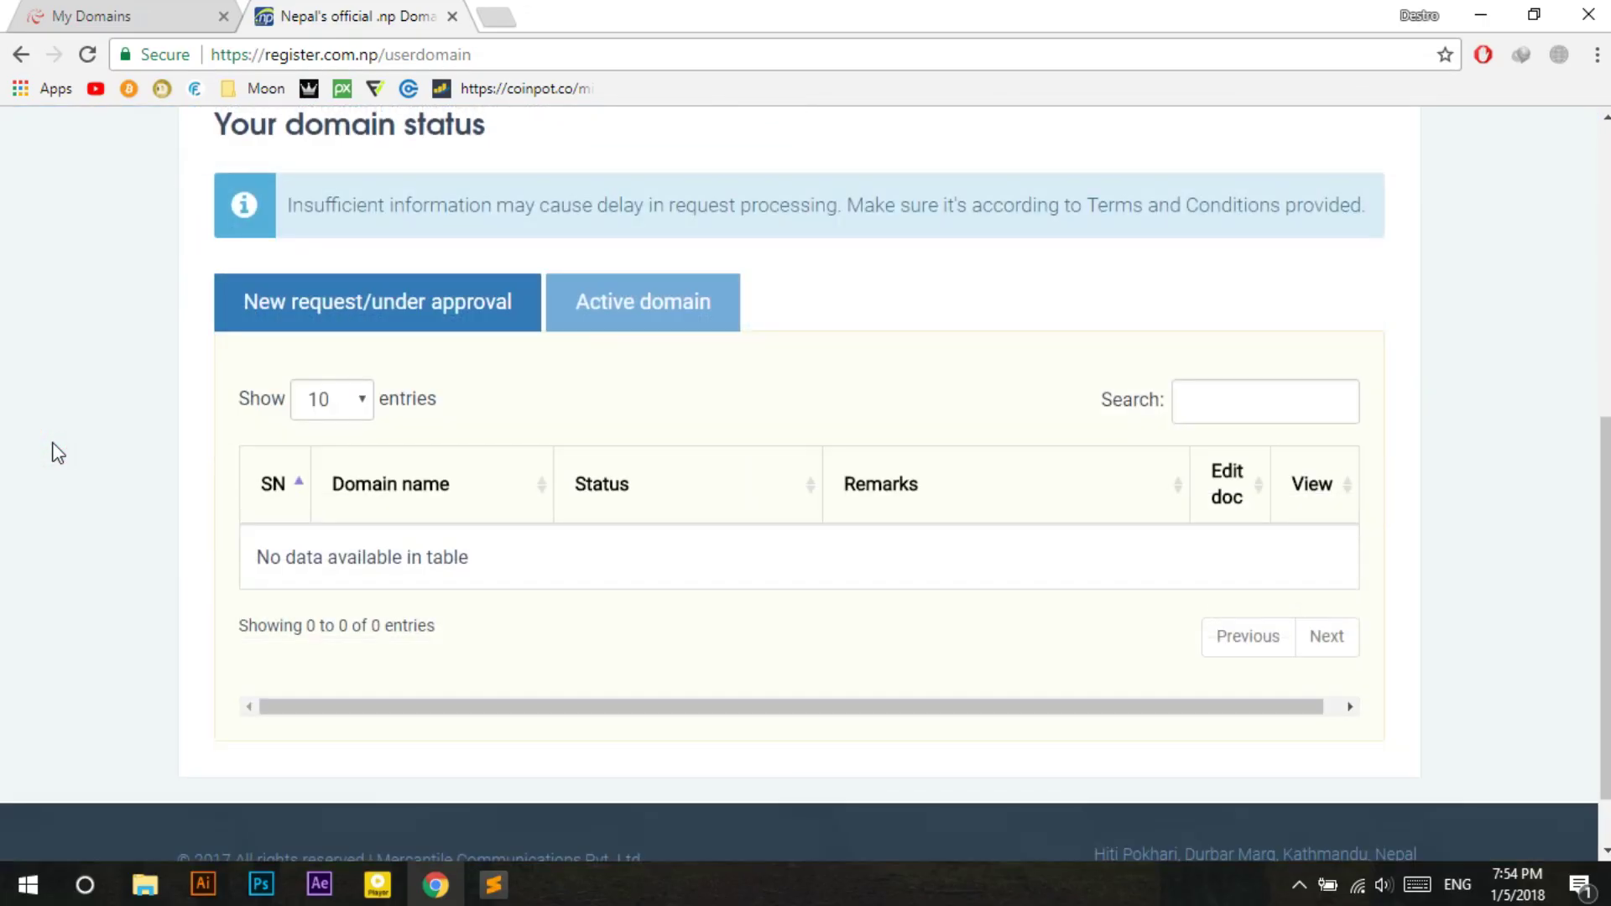
{"action": "scroll", "coordinate": [53, 445], "scroll_direction": "up", "scroll_amount": 1}
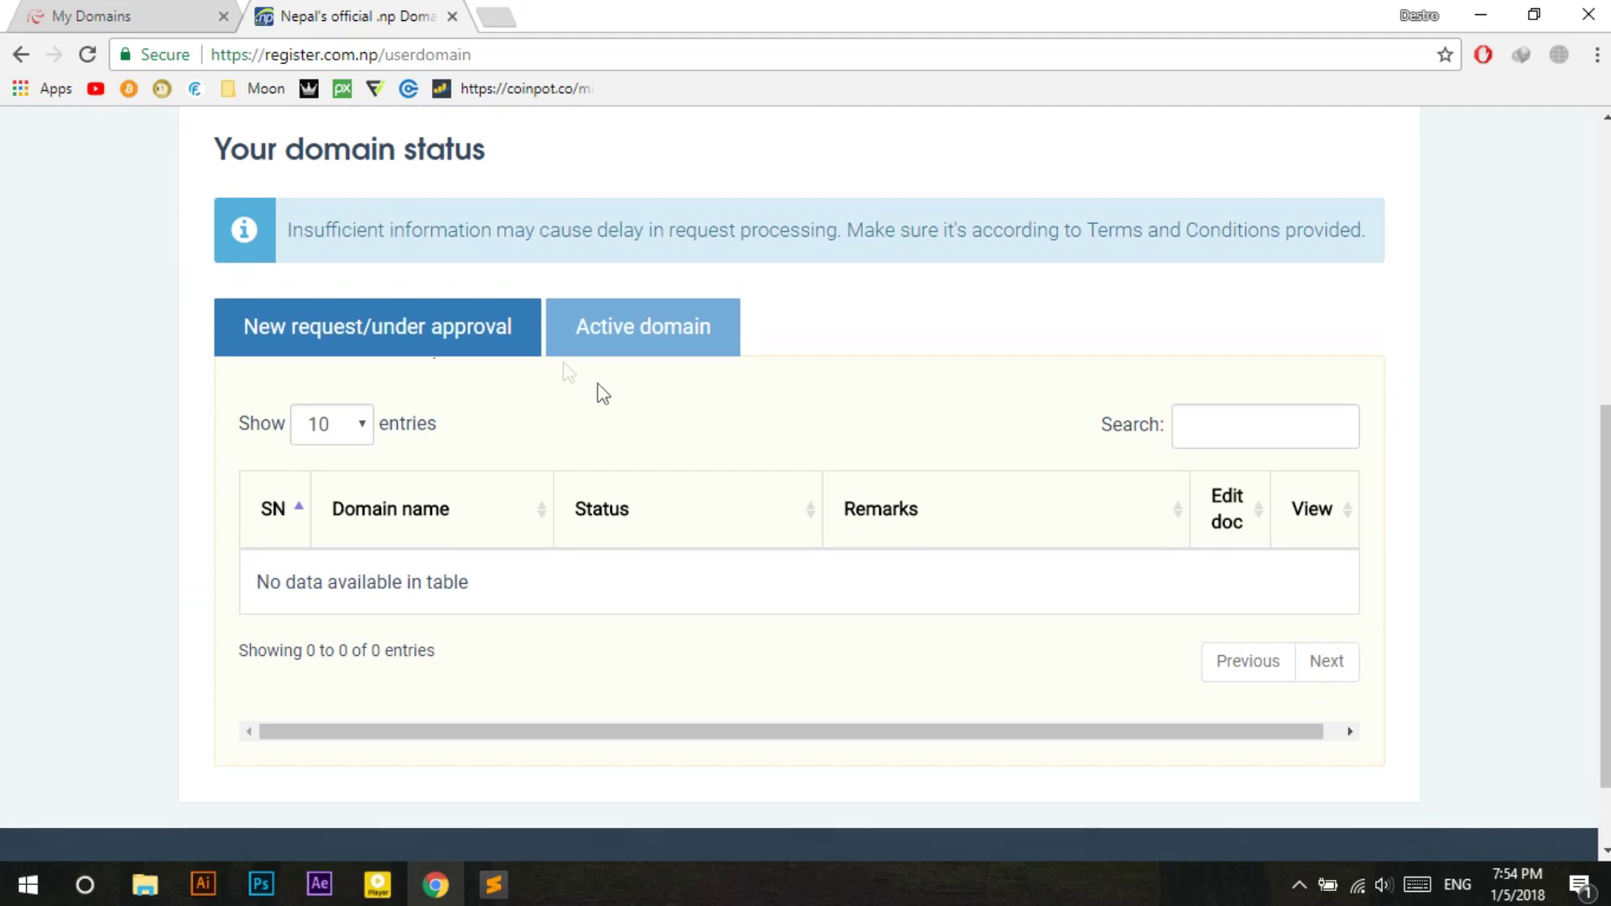
{"action": "left_click", "coordinate": [675, 344]}
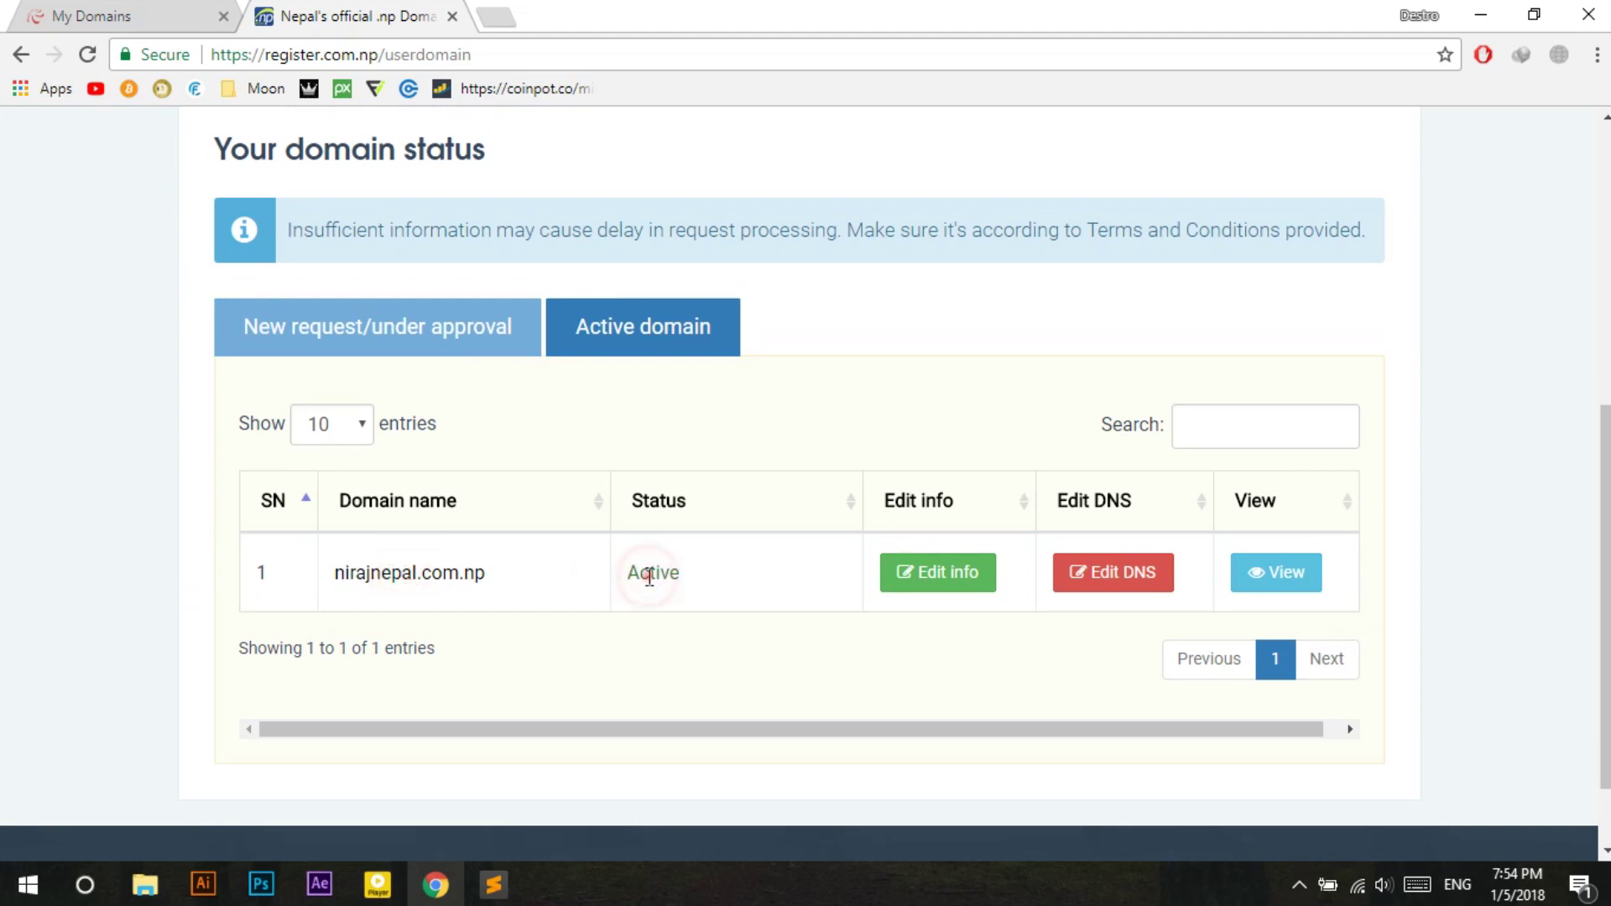
{"action": "left_click", "coordinate": [180, 546]}
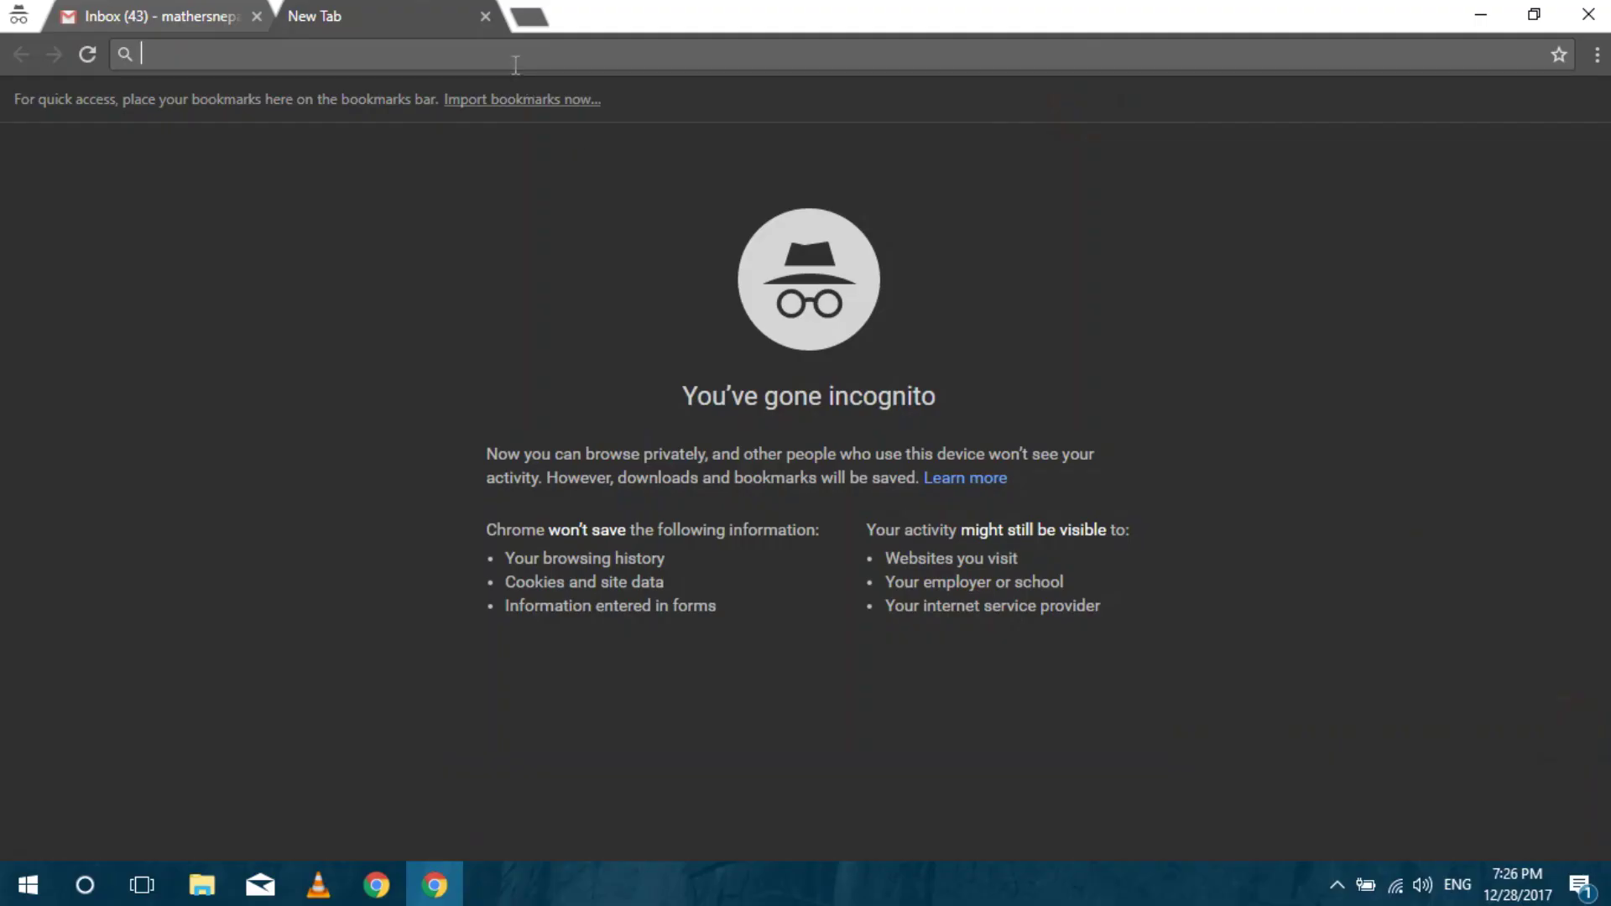
Load 000webhost.com and go to its free sign-up page.
{"action": "type", "text": "000webho"}
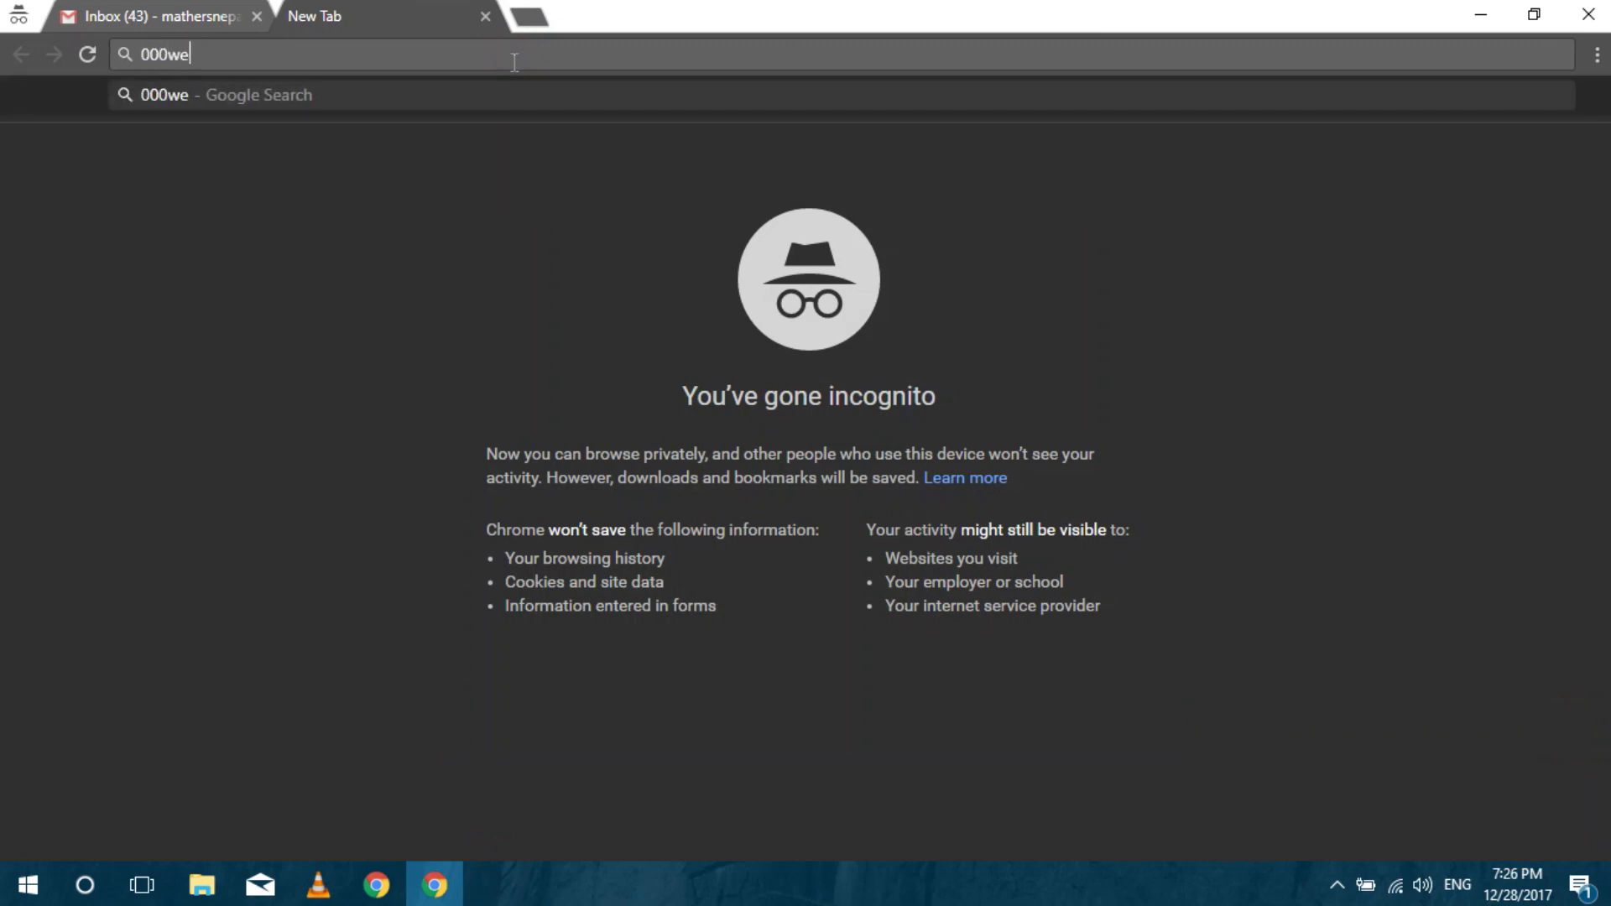
{"action": "type", "text": "st.com"}
{"action": "key", "text": "Return"}
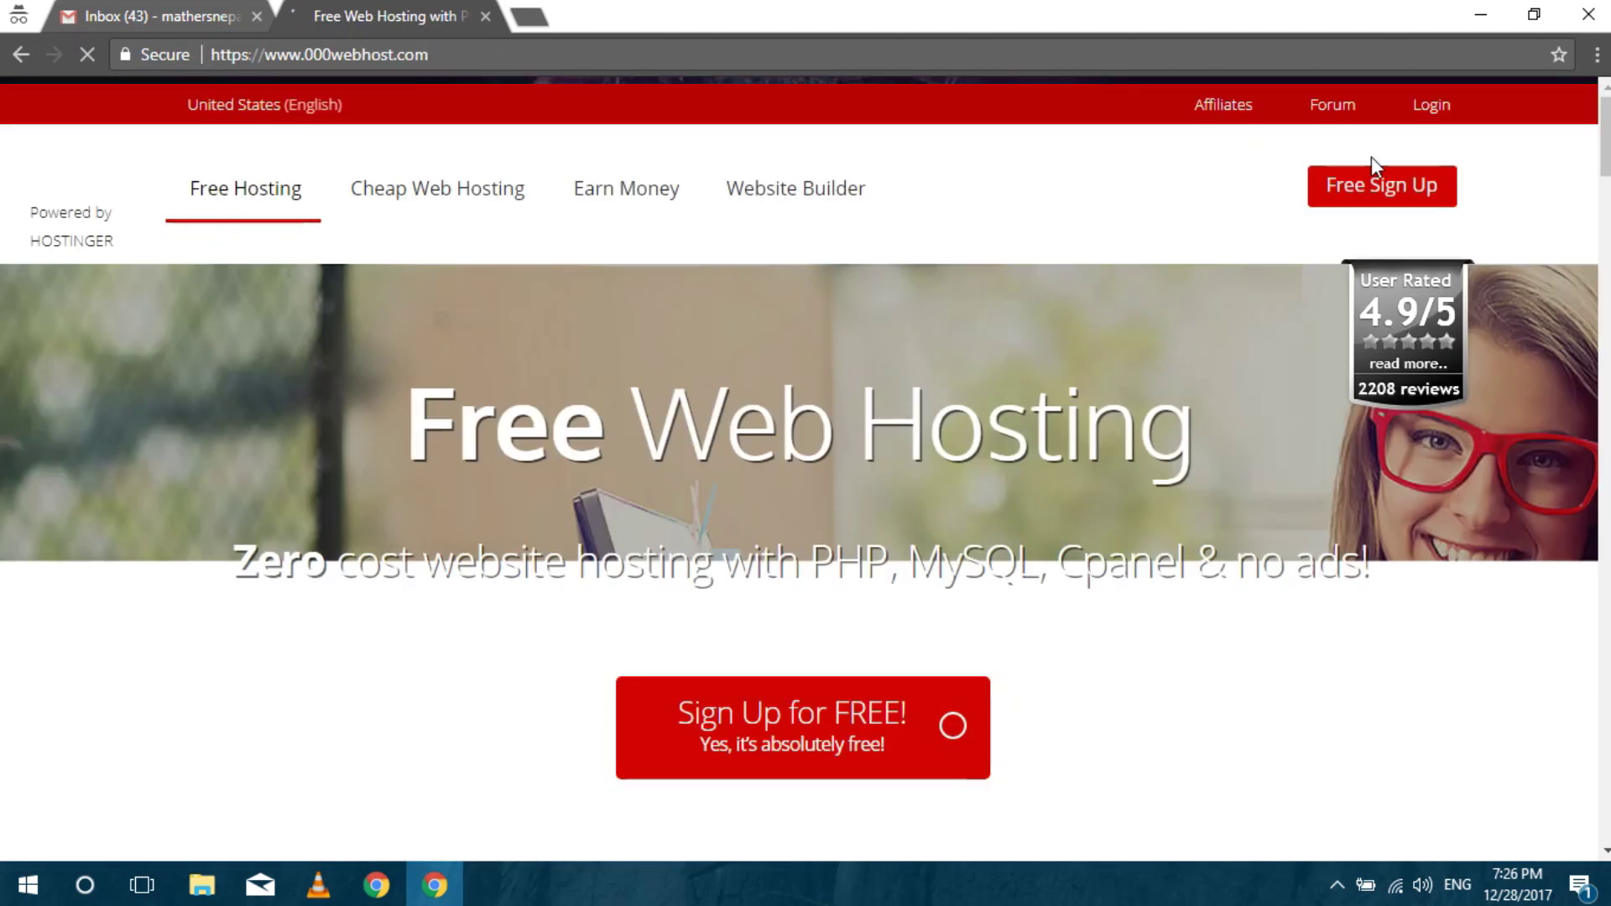
{"action": "left_click", "coordinate": [1386, 201]}
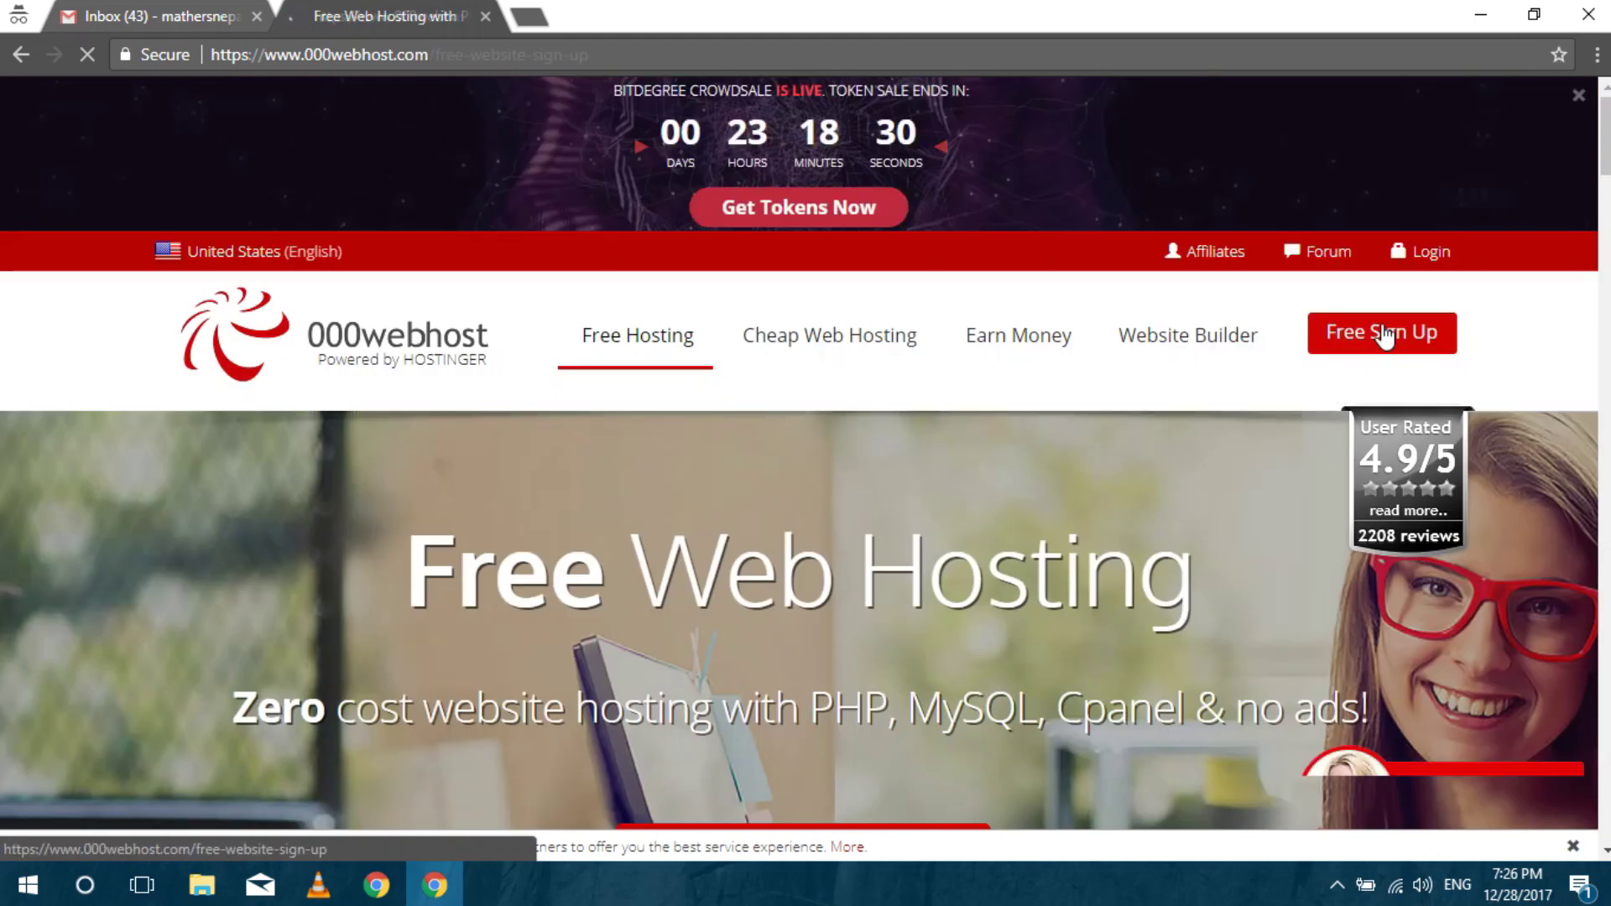
{"action": "left_click", "coordinate": [1385, 335]}
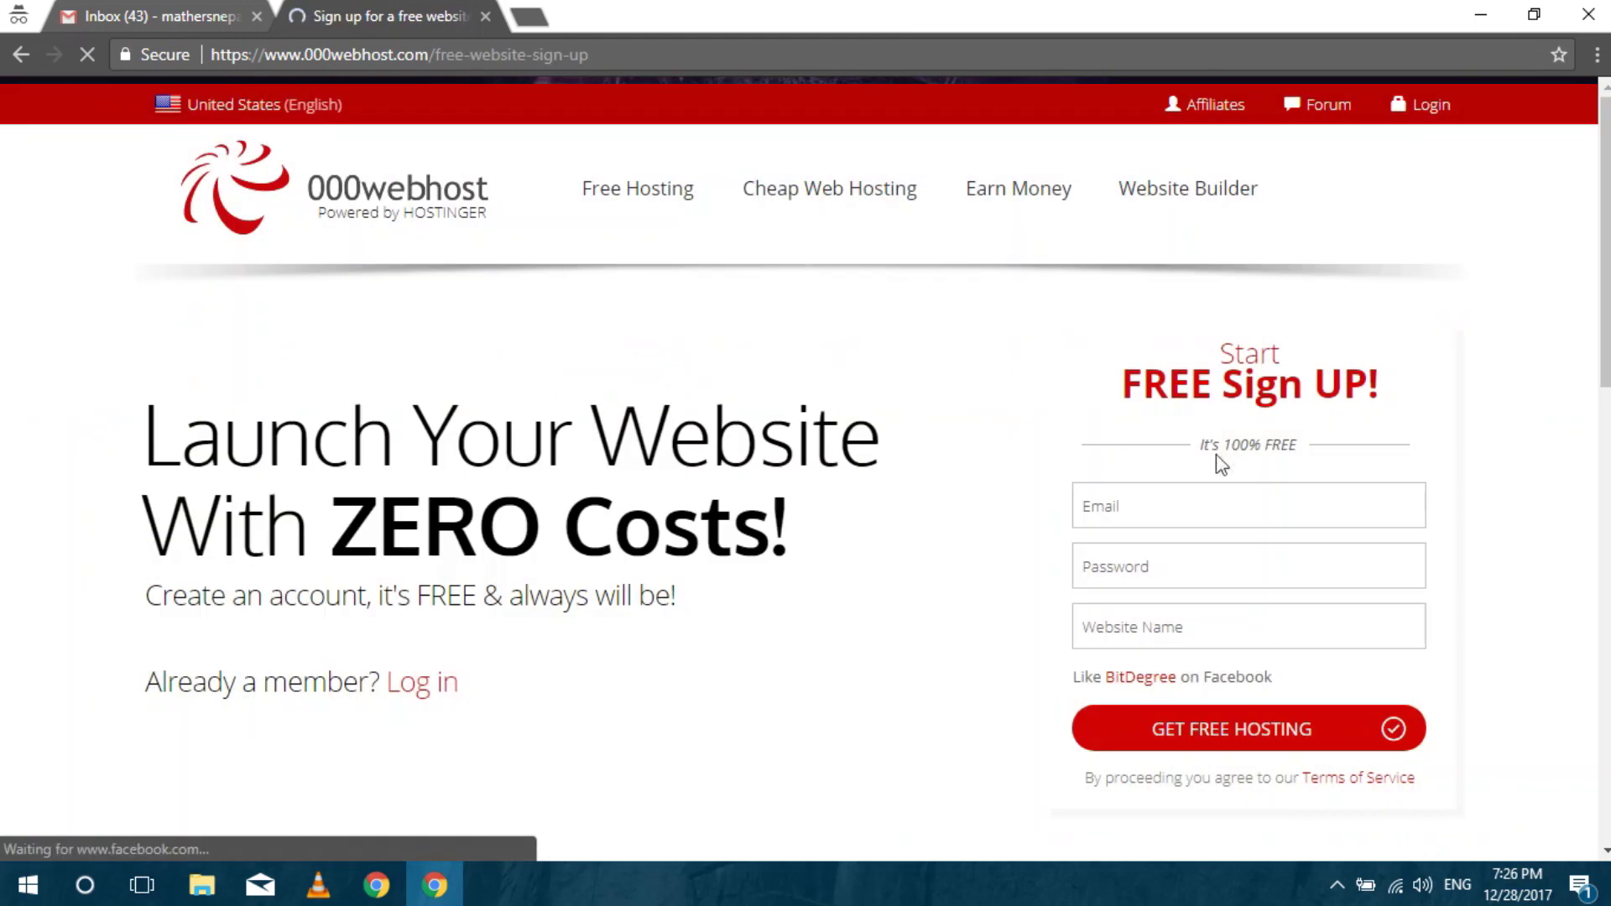
Enter the account e-mail and a password in the sign-up form, retyping the password.
{"action": "left_click", "coordinate": [1108, 513]}
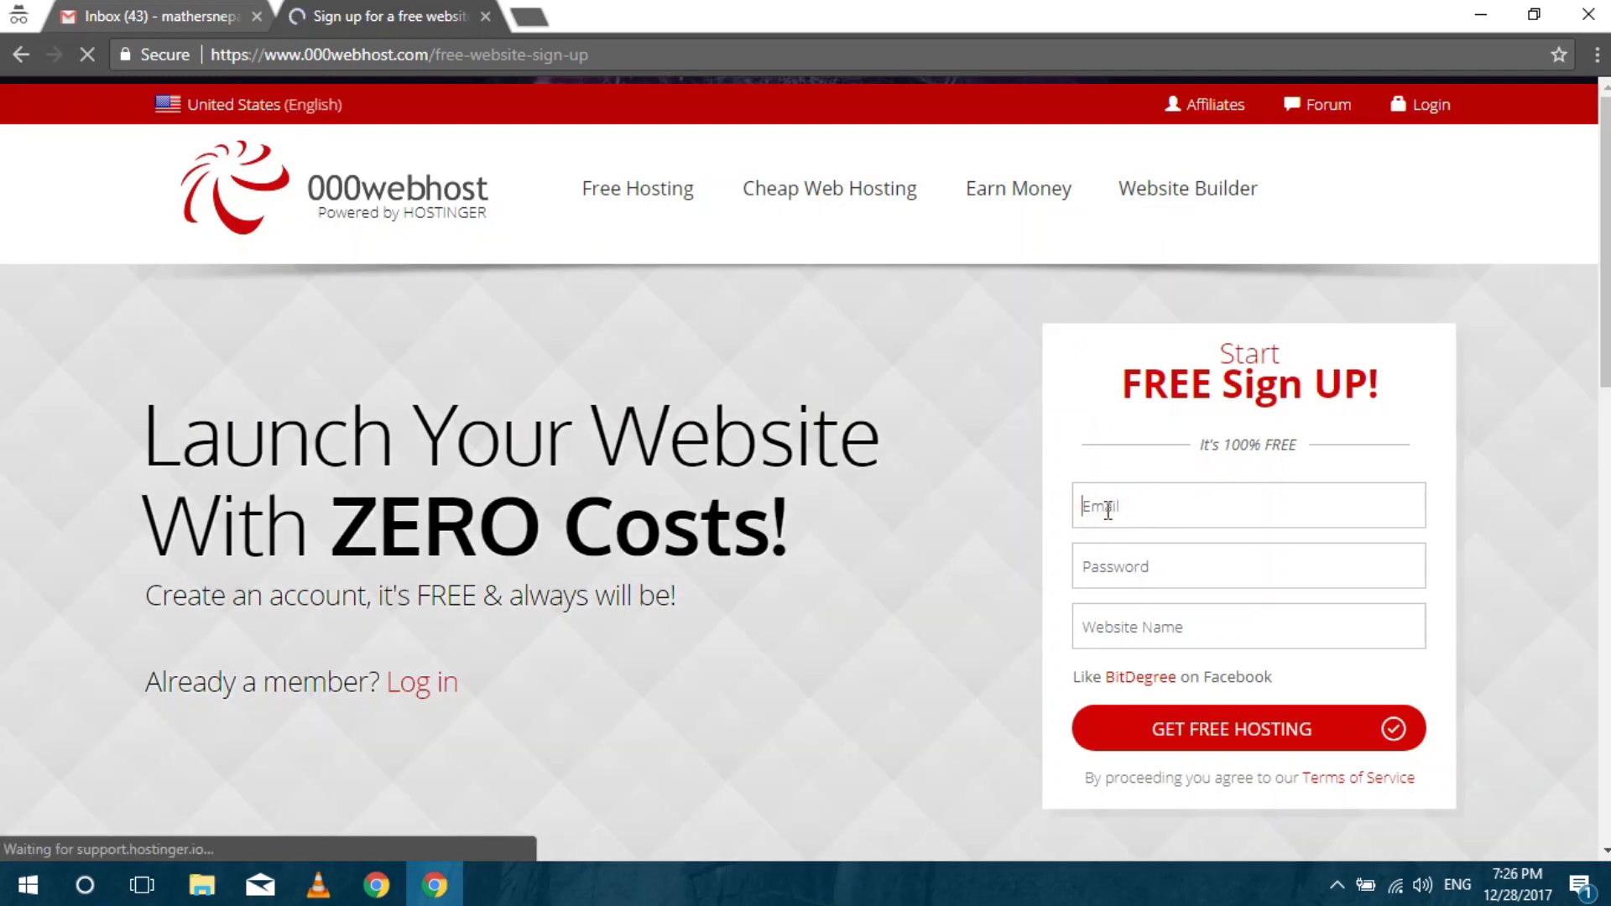
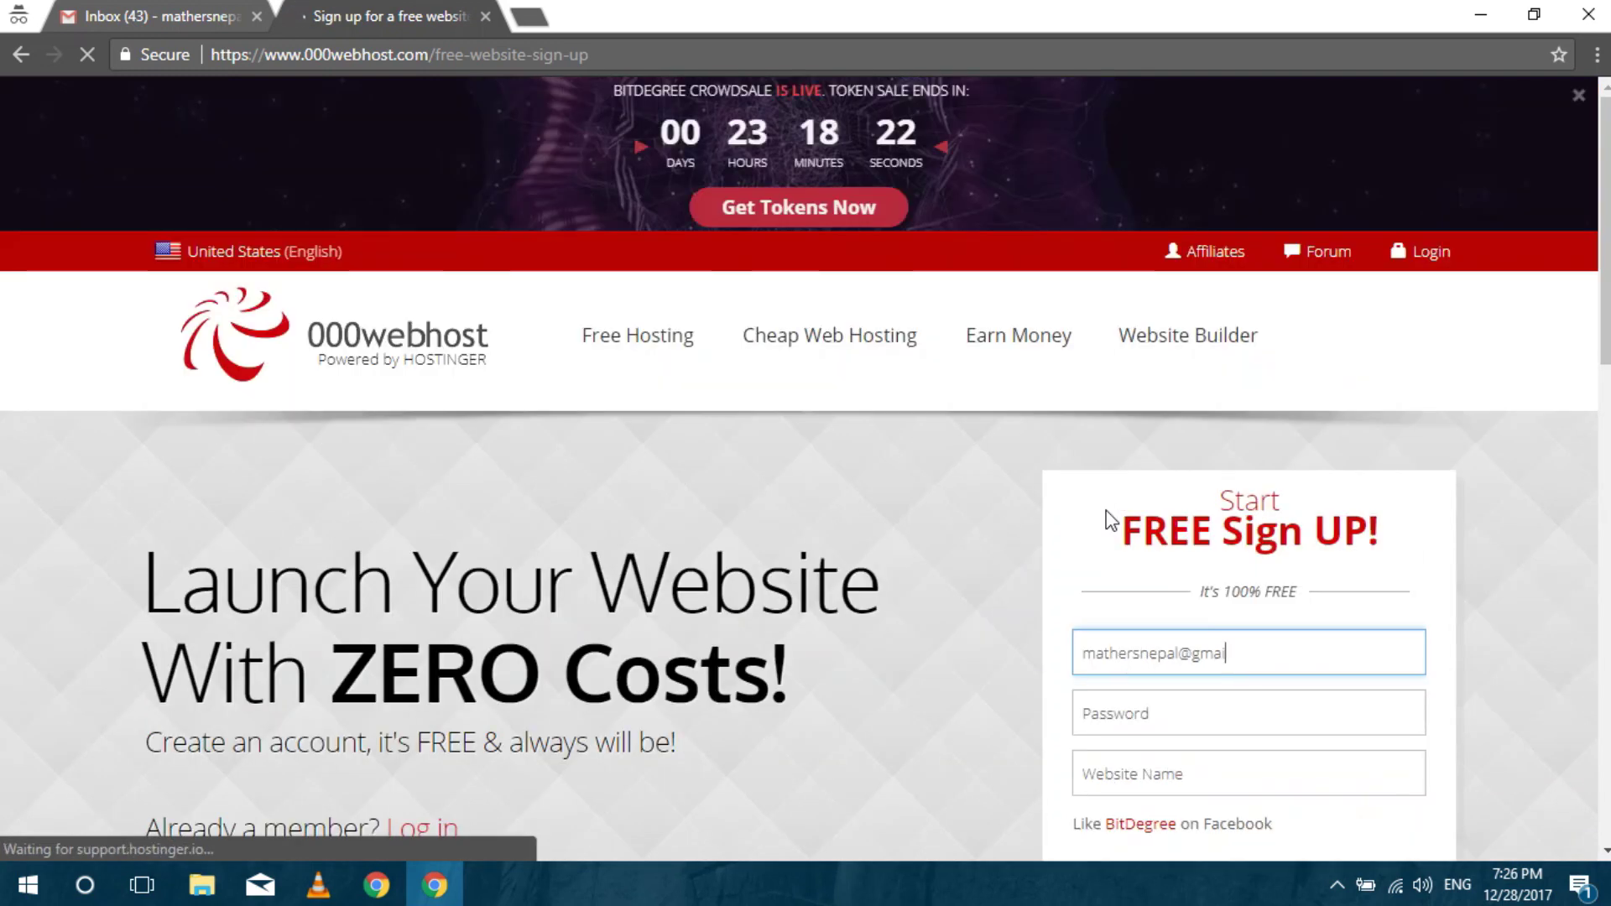
{"action": "key", "text": "Tab"}
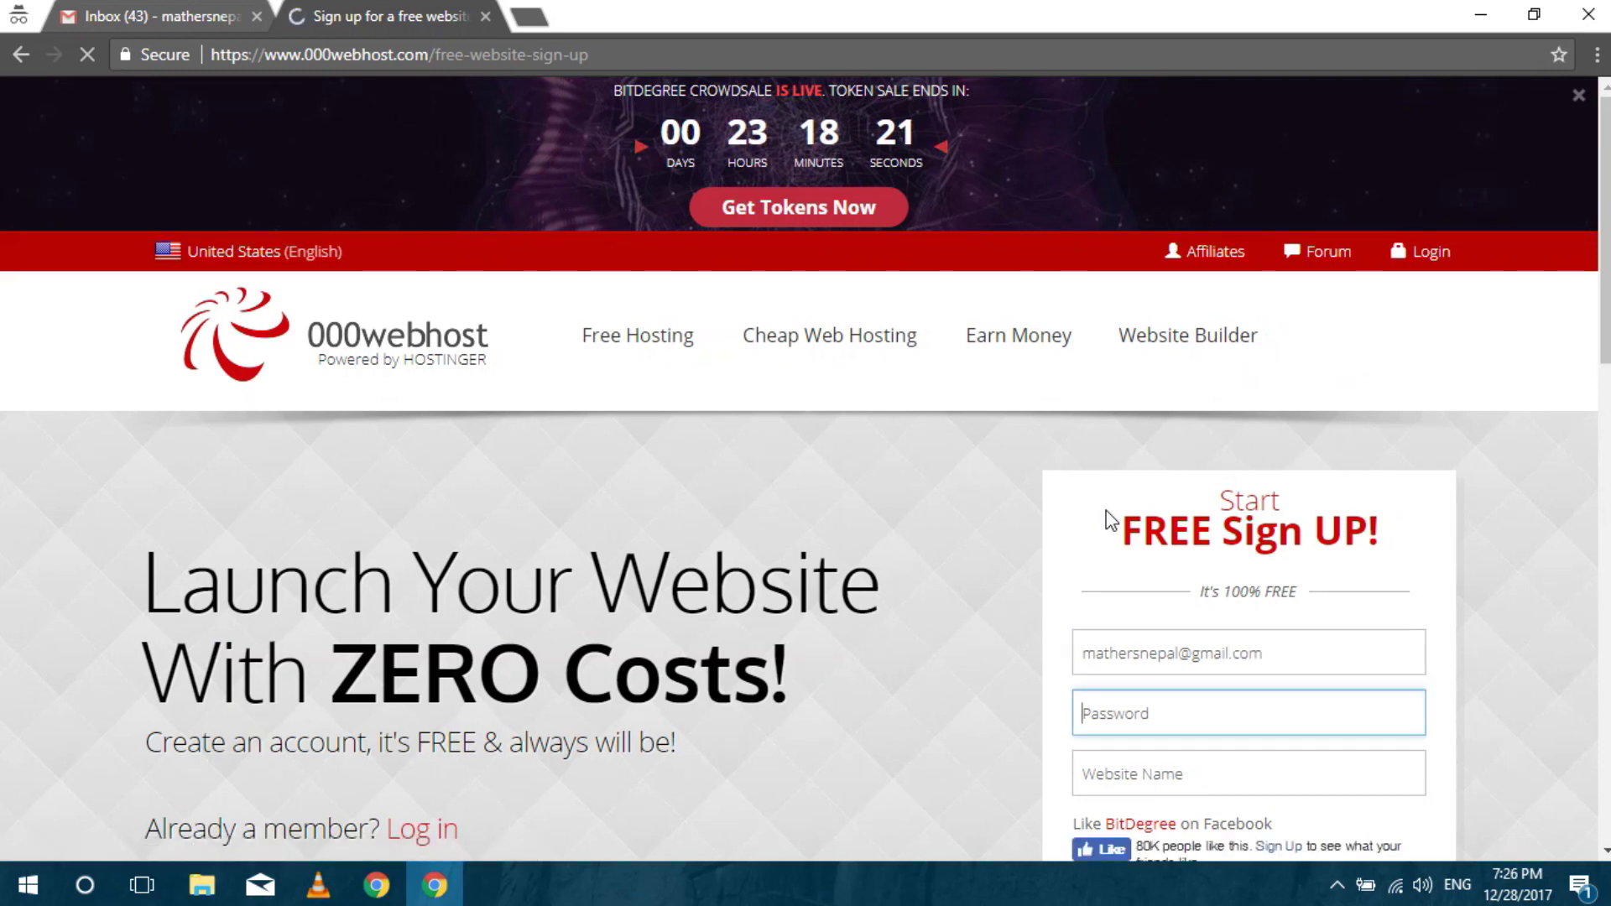
{"action": "type", "text": "m****"}
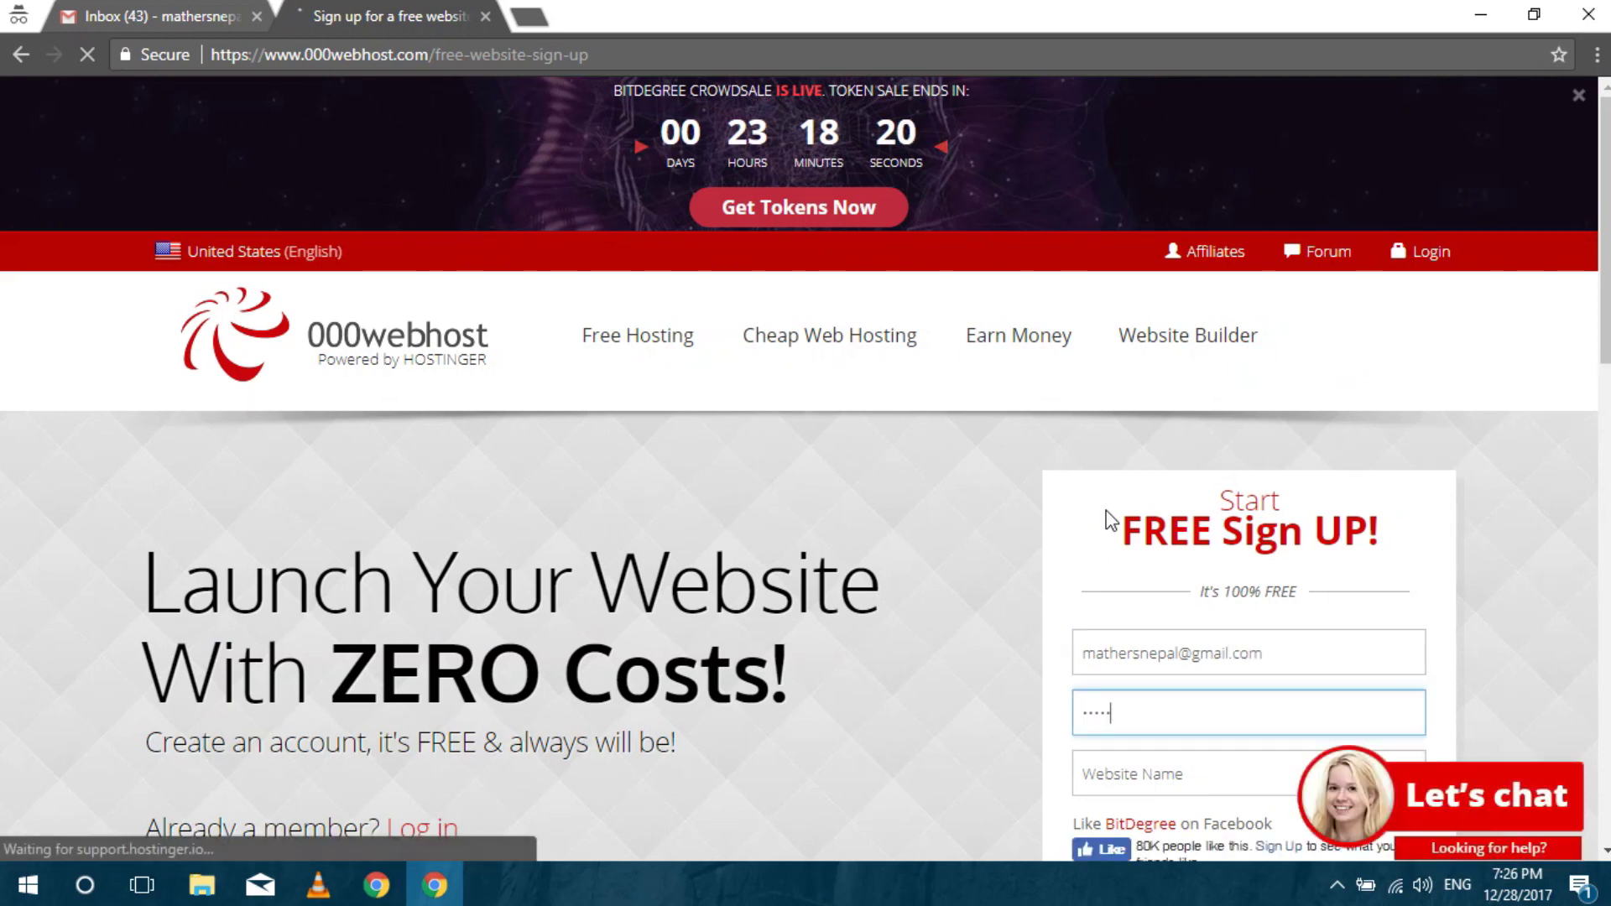
{"action": "type", "text": "******"}
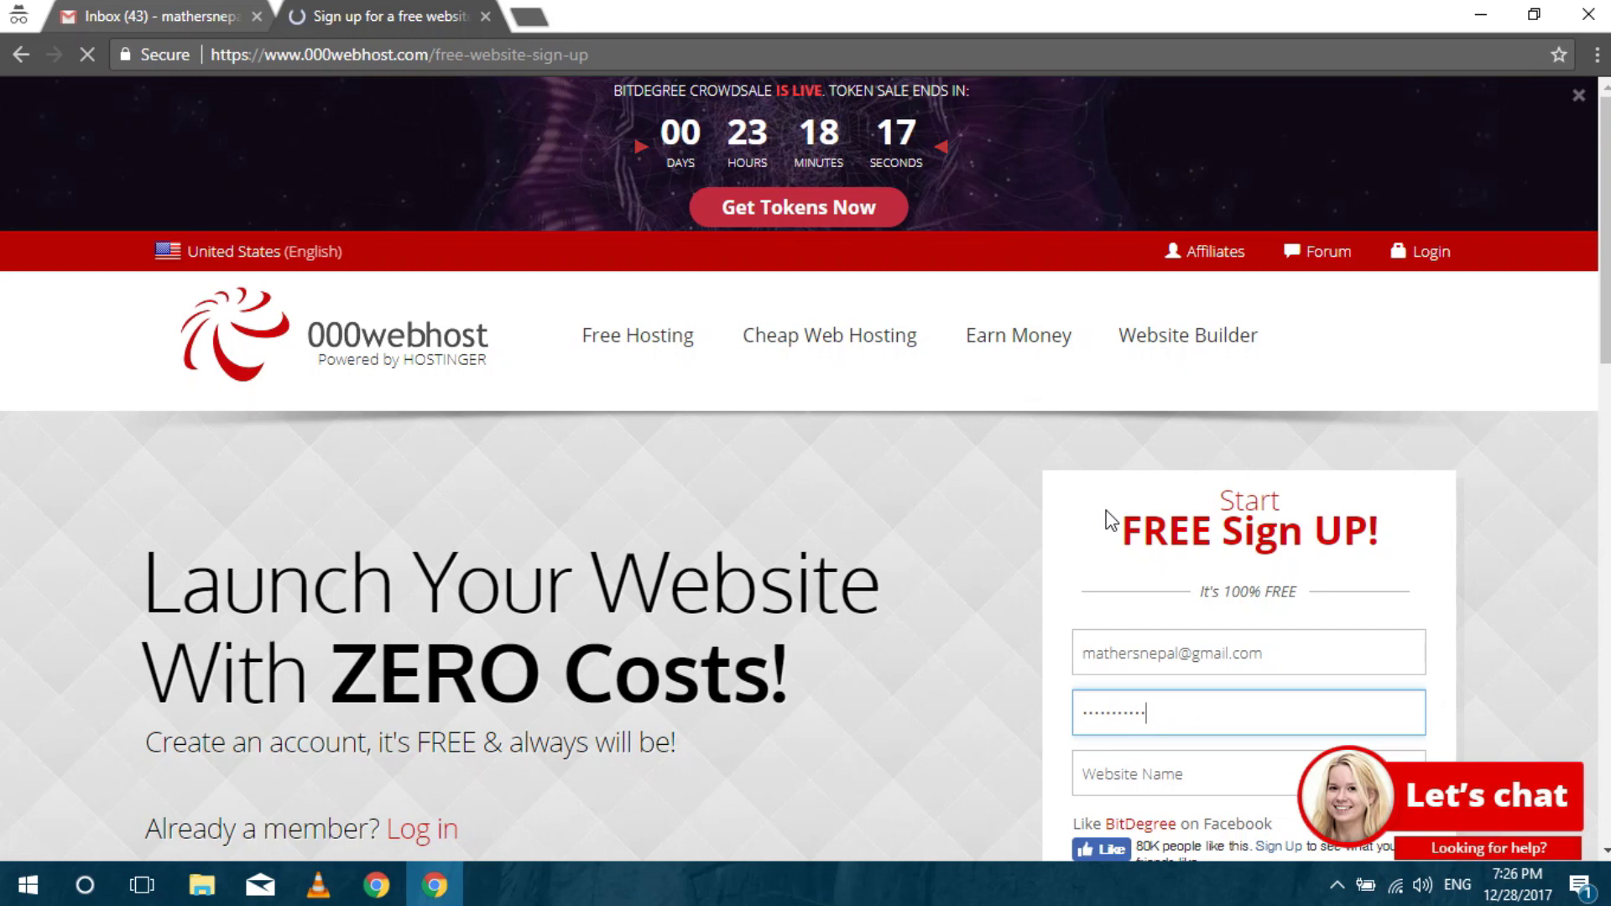
{"action": "key", "text": "ctrl+a"}
{"action": "key", "text": "BackSpace"}
{"action": "type", "text": "****************"}
{"action": "key", "text": "Tab"}
{"action": "type", "text": "nirajn"}
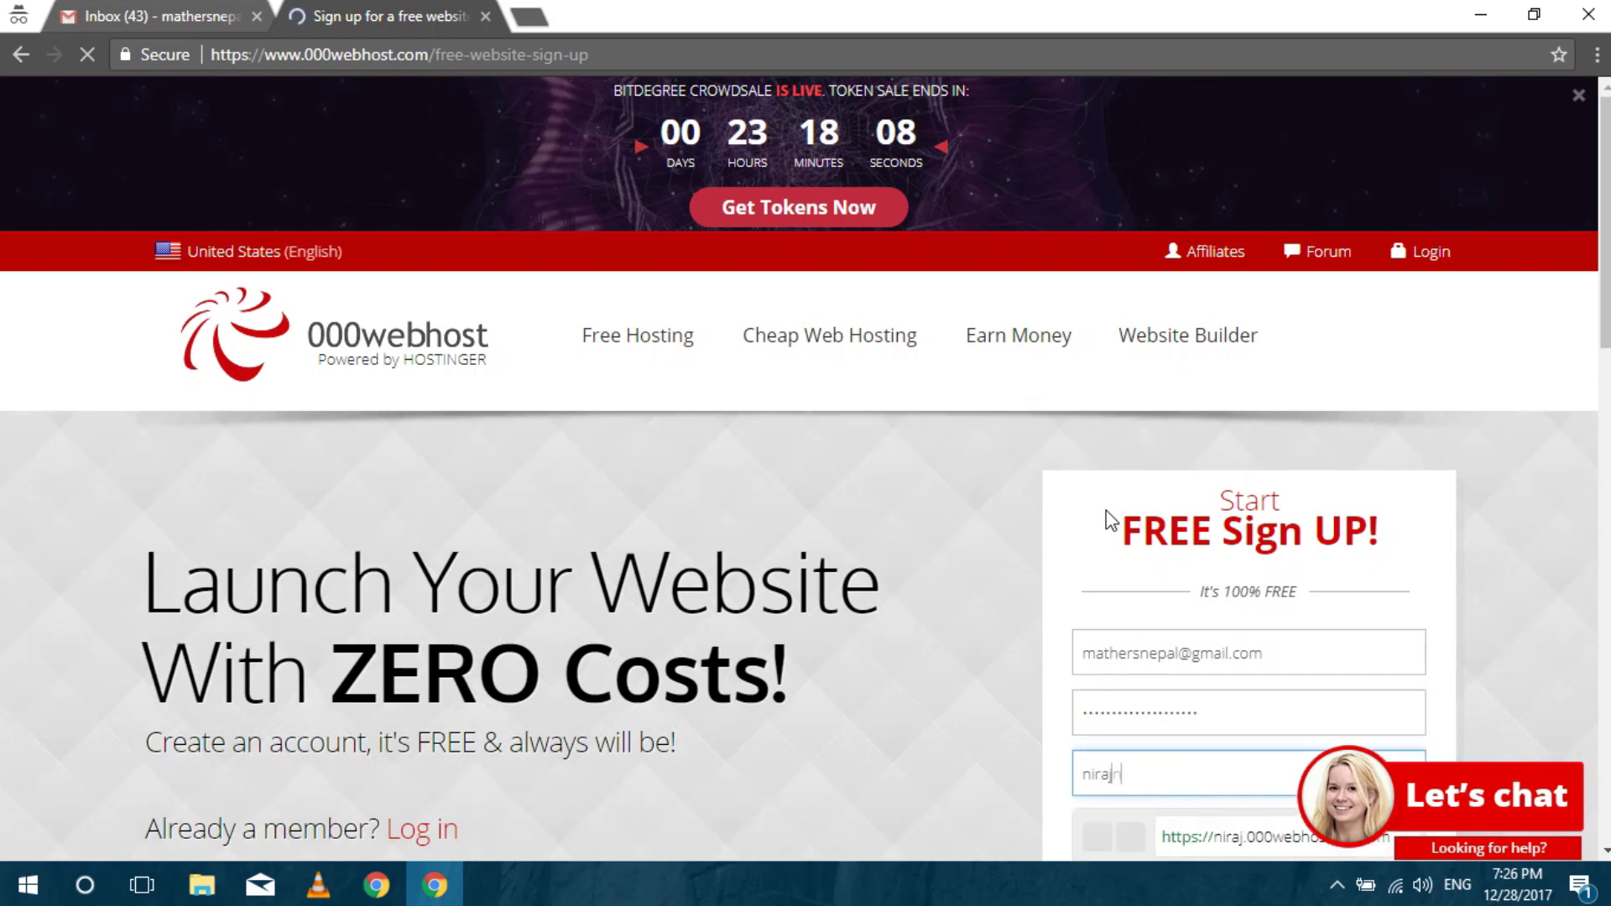
{"action": "scroll", "coordinate": [1111, 520], "scroll_direction": "down", "scroll_amount": 8}
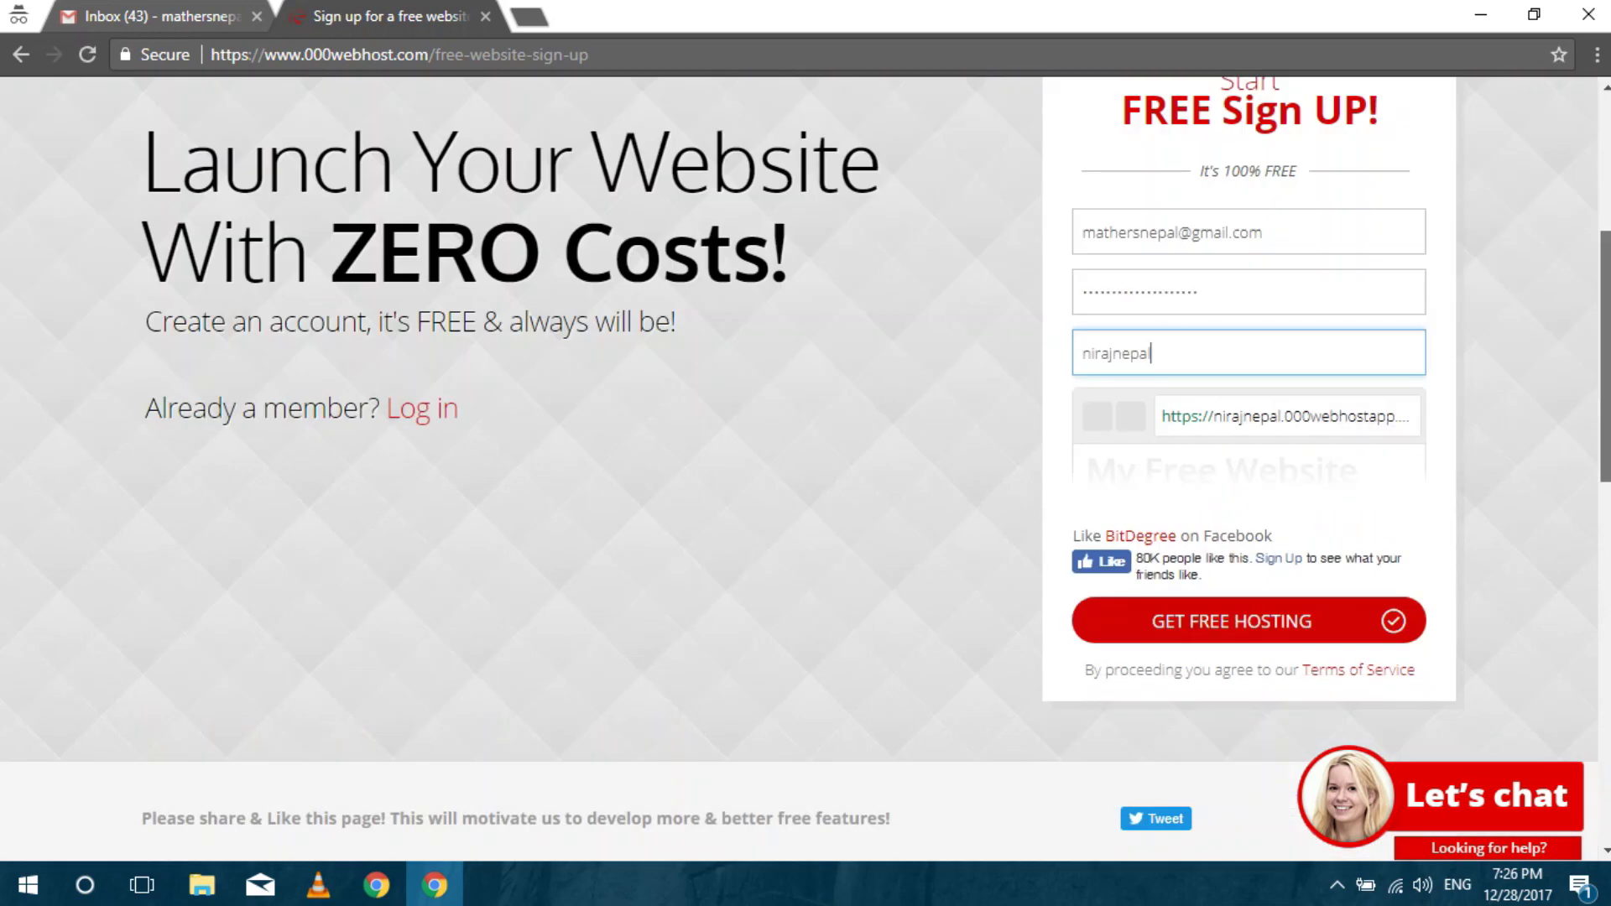
{"action": "left_click", "coordinate": [1282, 376]}
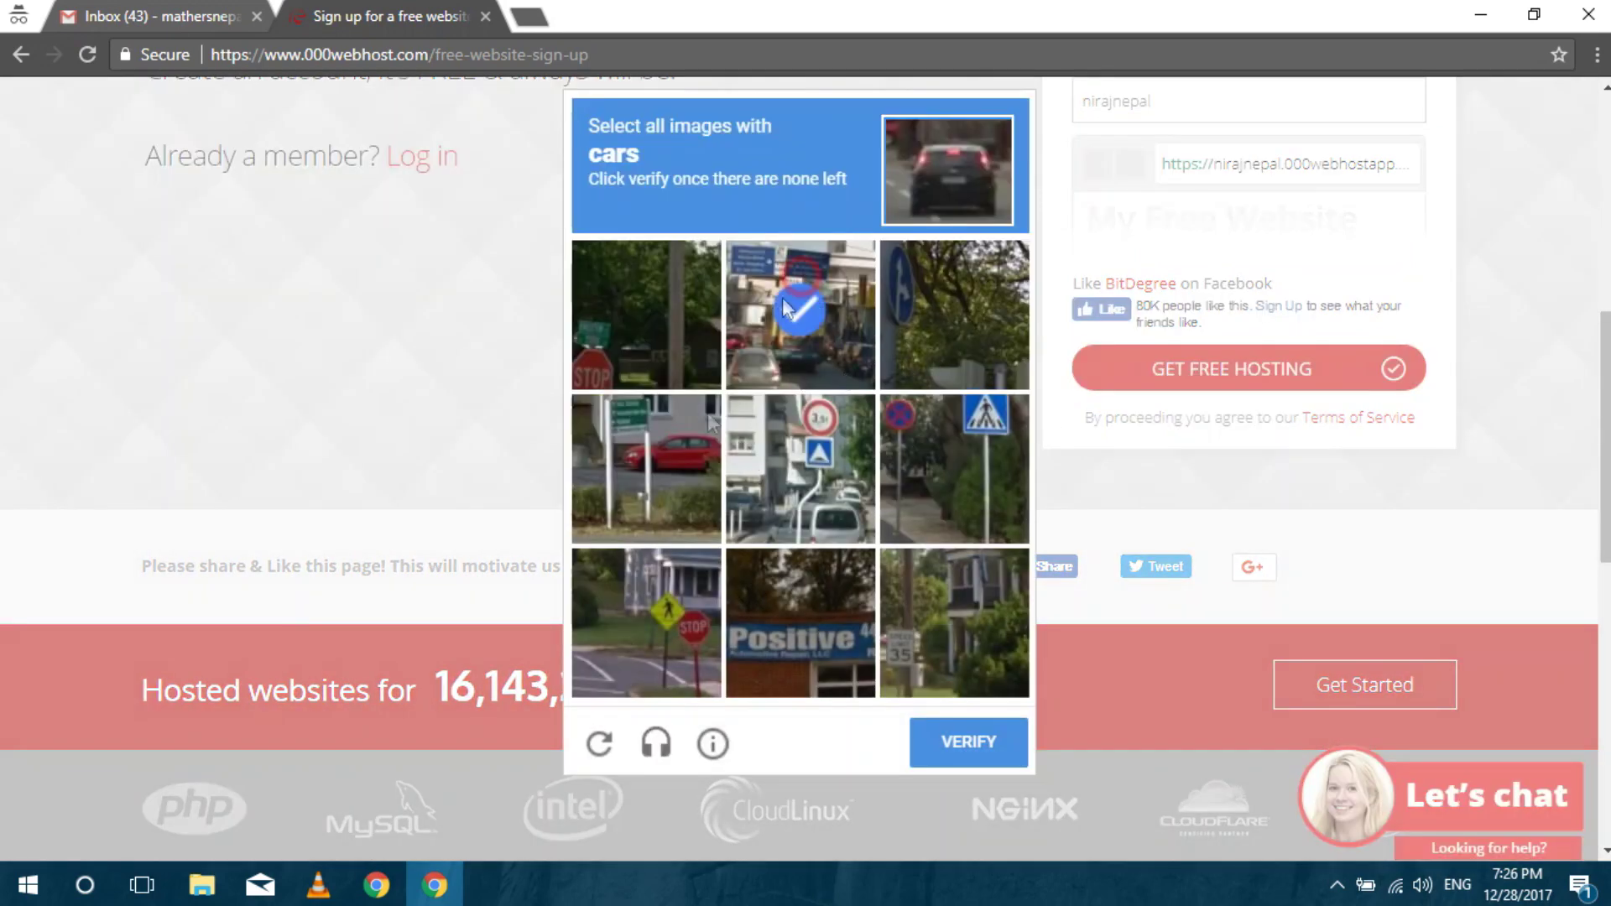
Select every car tile in the reCAPTCHA challenge, including replacement tiles, and verify.
{"action": "left_click", "coordinate": [703, 471]}
{"action": "left_click", "coordinate": [799, 463]}
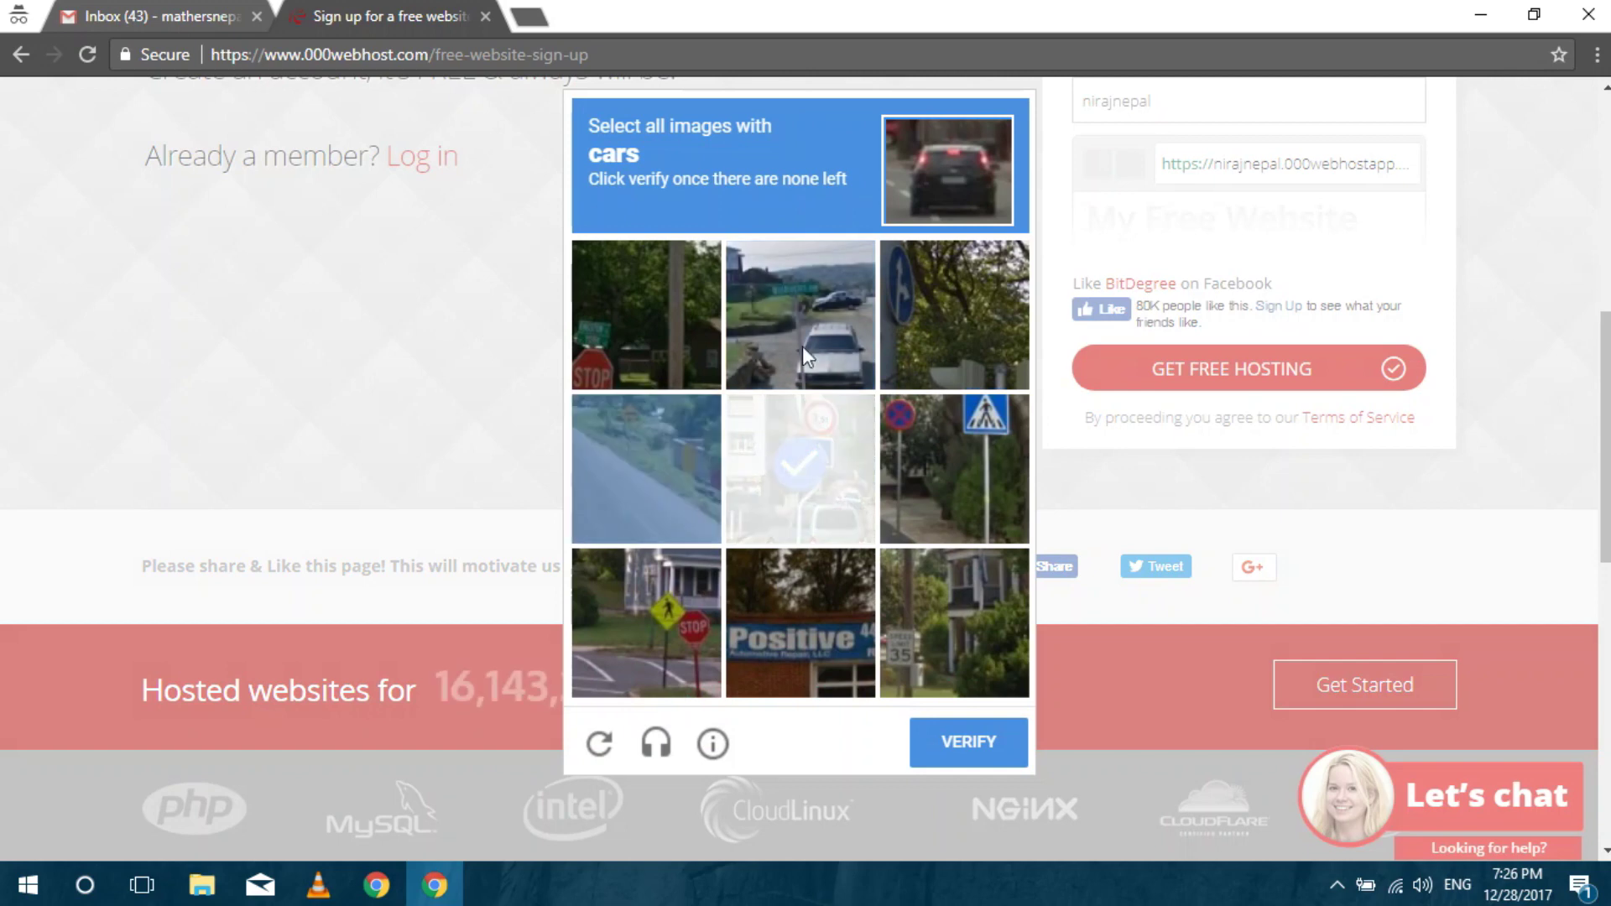
{"action": "left_click", "coordinate": [802, 346]}
{"action": "left_click", "coordinate": [797, 454]}
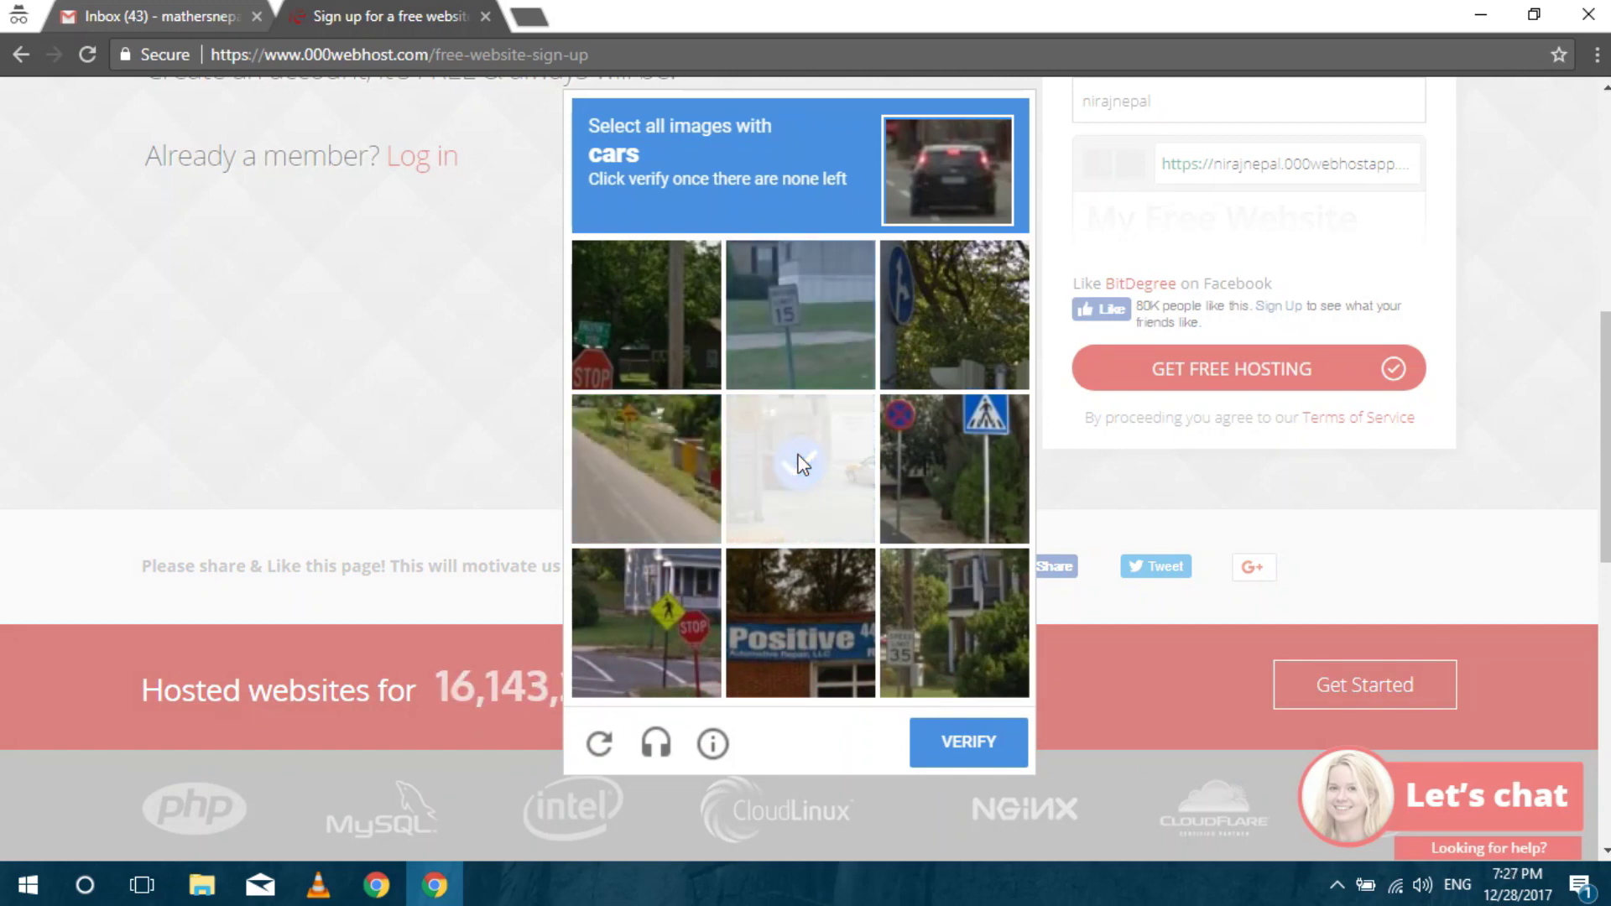
{"action": "left_click", "coordinate": [982, 749]}
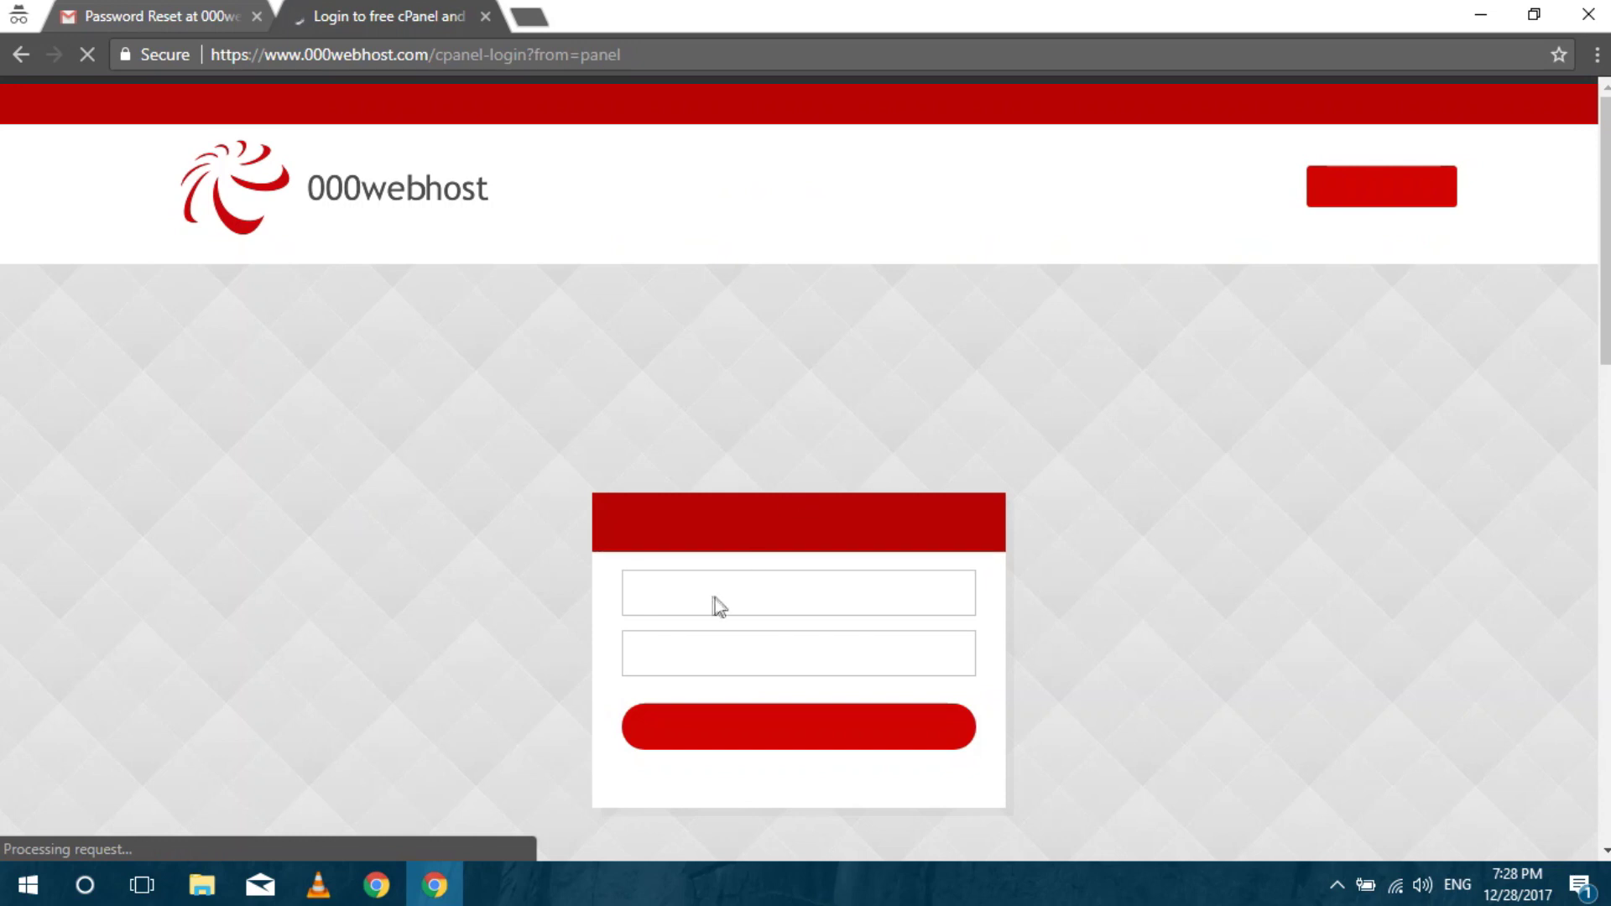
Log into the 000webhost account with the account e-mail and password.
{"action": "left_click", "coordinate": [693, 590]}
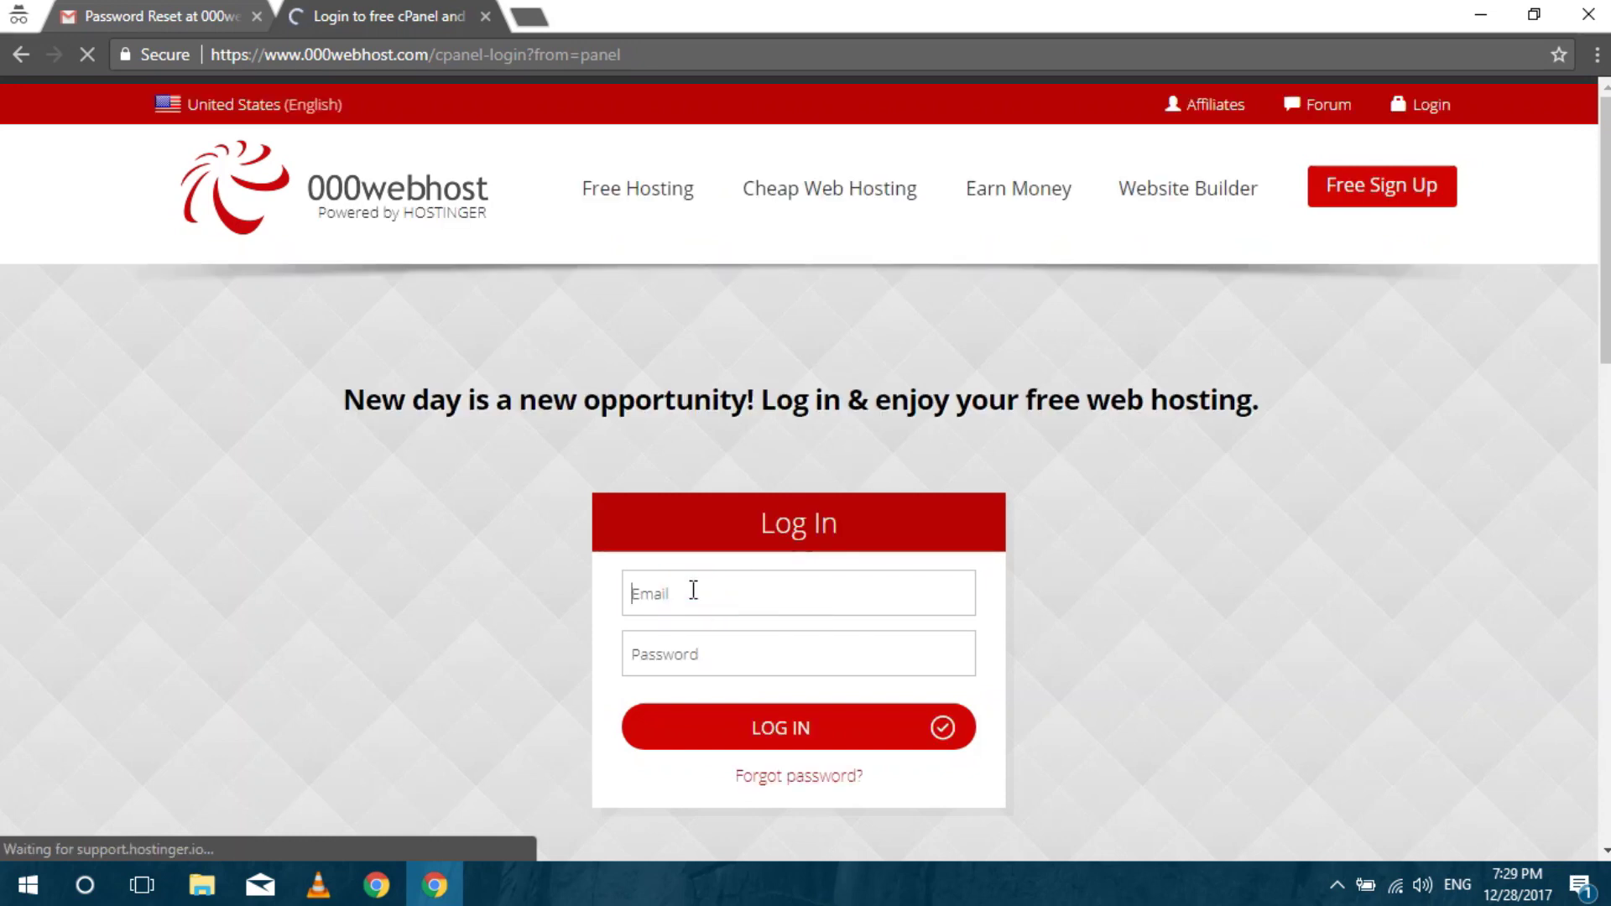
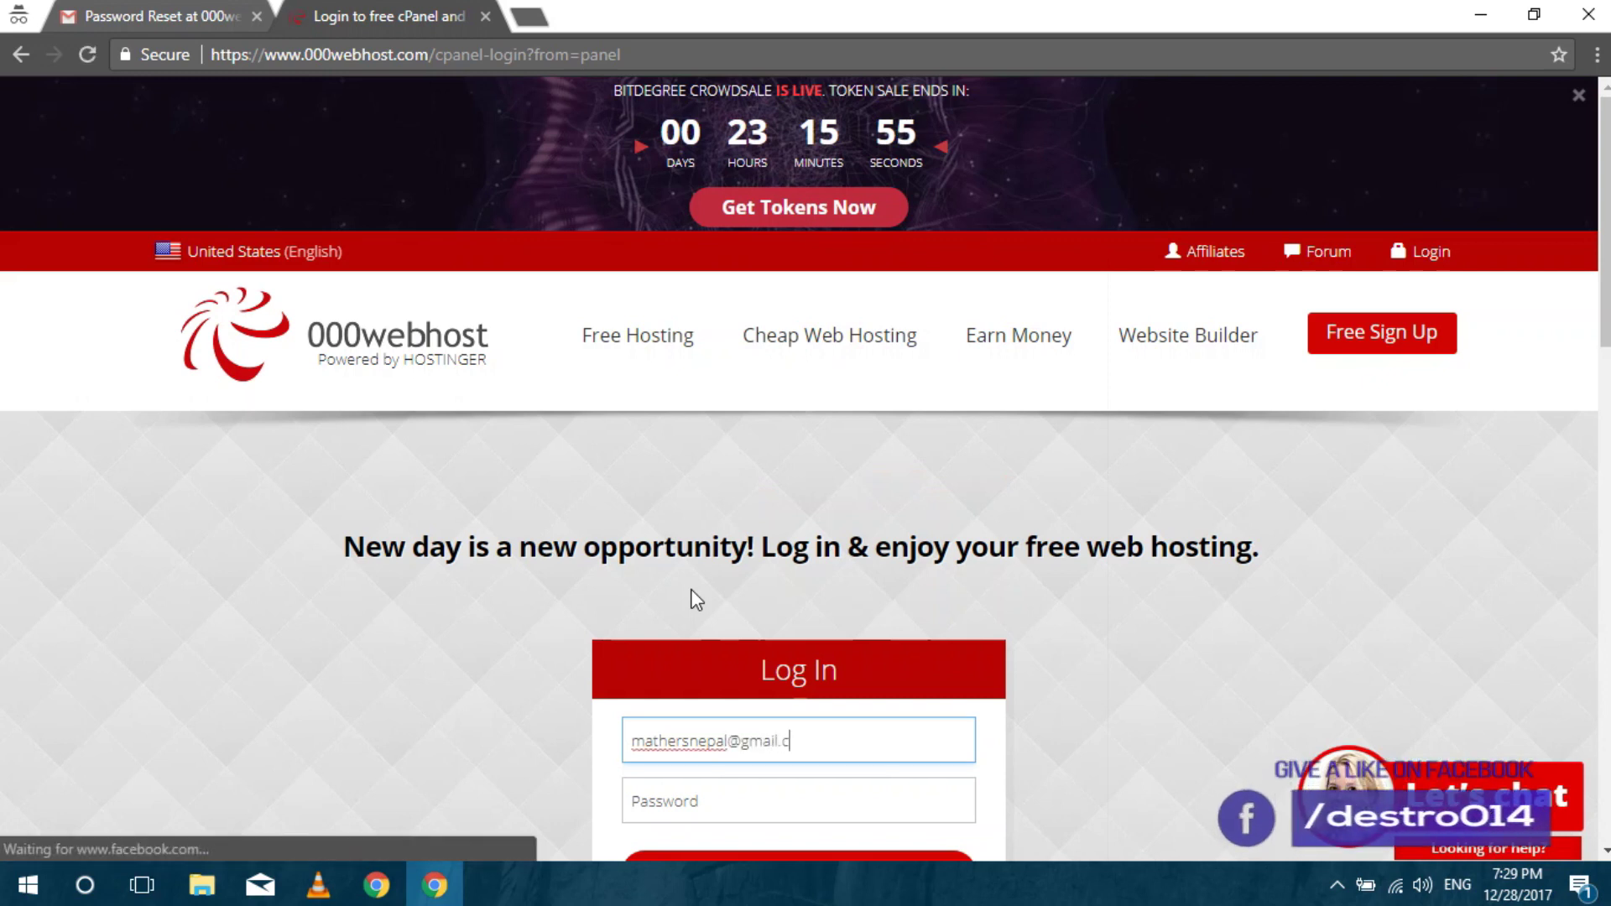
{"action": "key", "text": "Tab"}
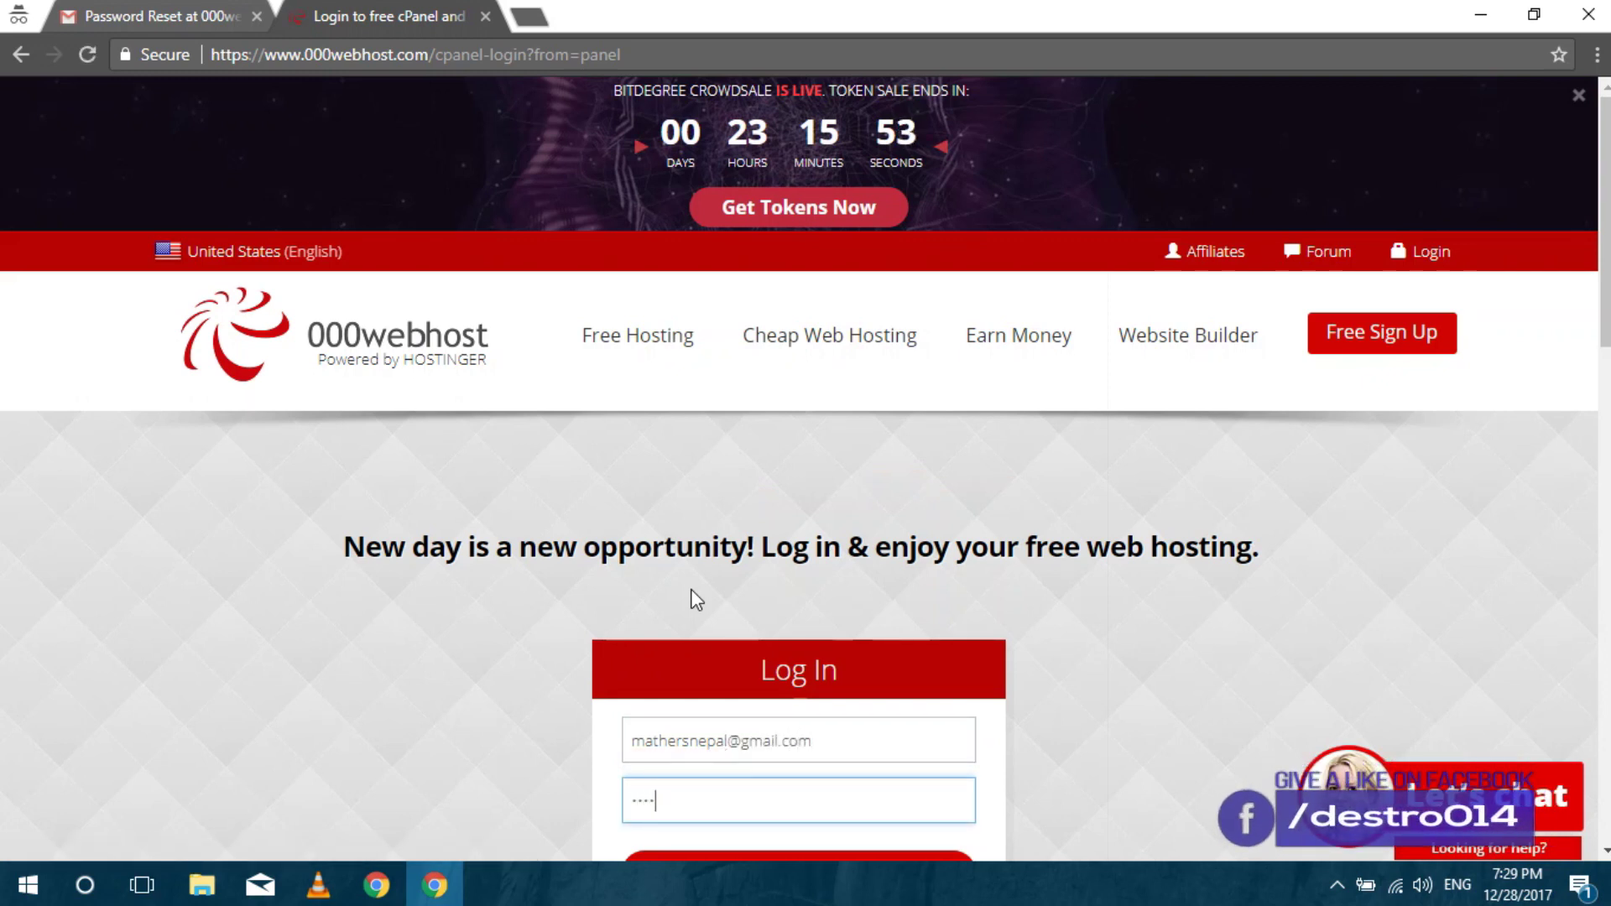
{"action": "type", "text": "***********"}
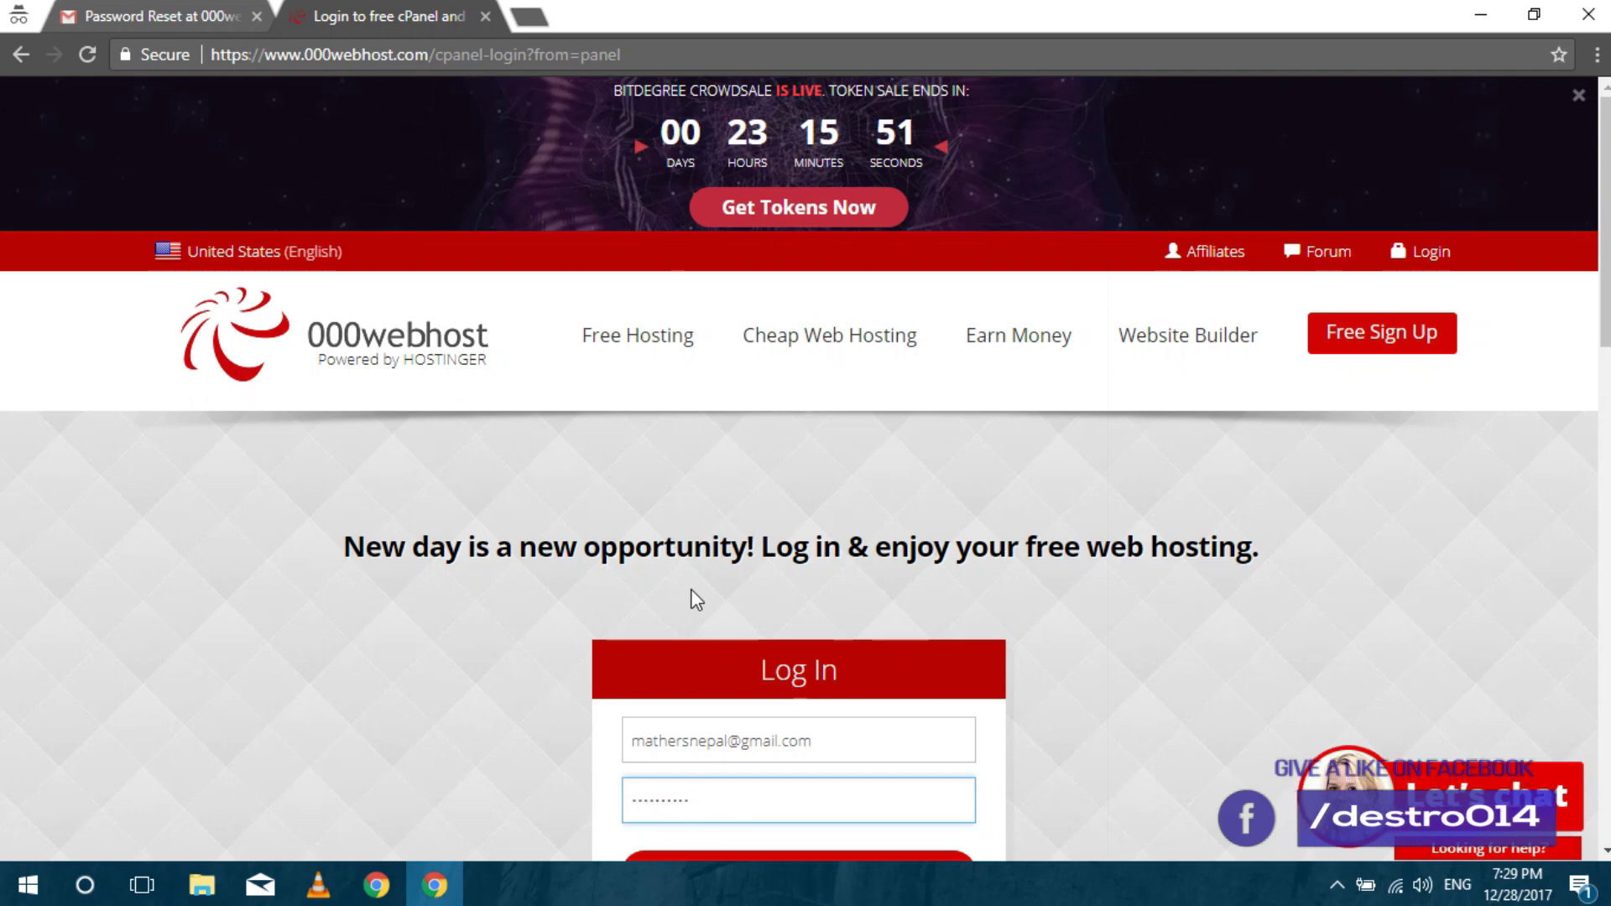
{"action": "type", "text": "******"}
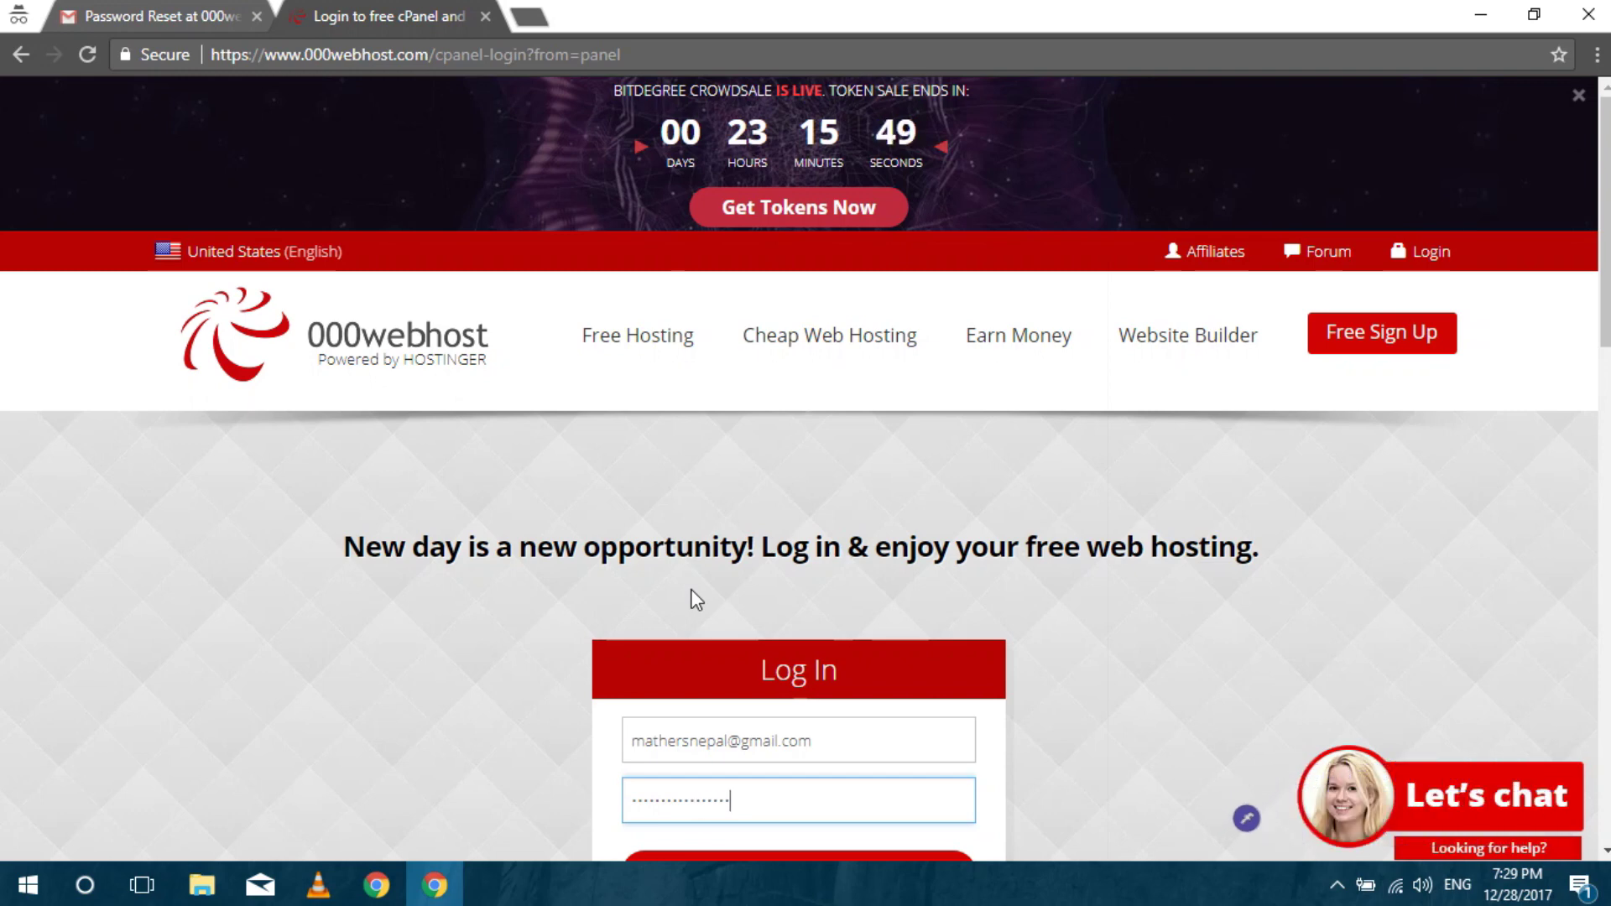
{"action": "scroll", "coordinate": [917, 492], "scroll_direction": "down", "scroll_amount": 8}
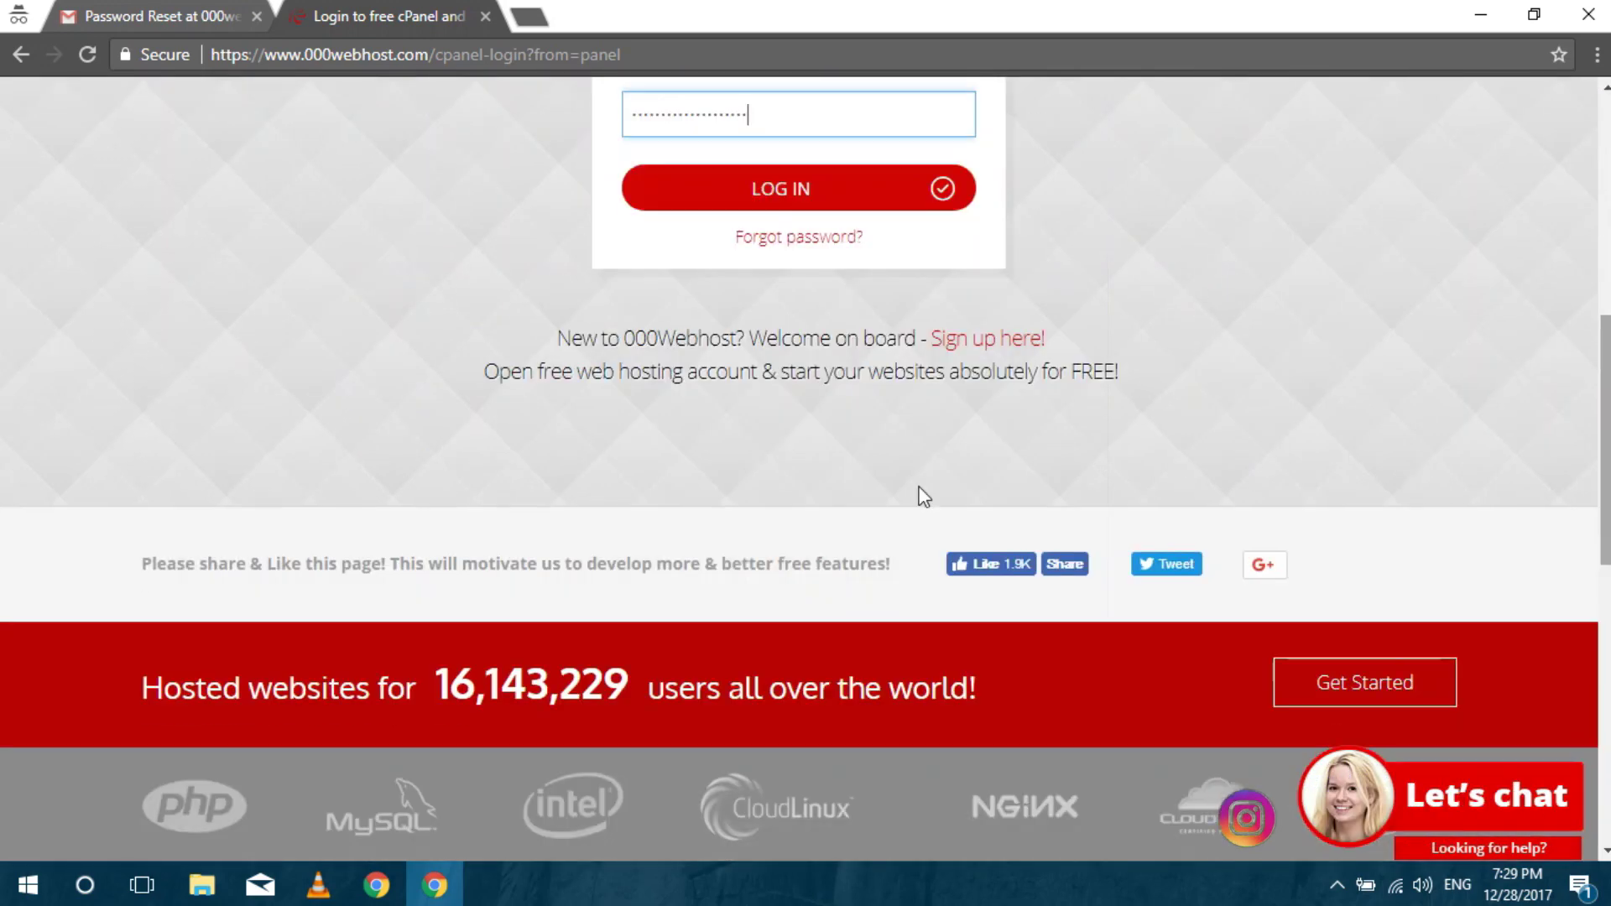
{"action": "left_click", "coordinate": [756, 198]}
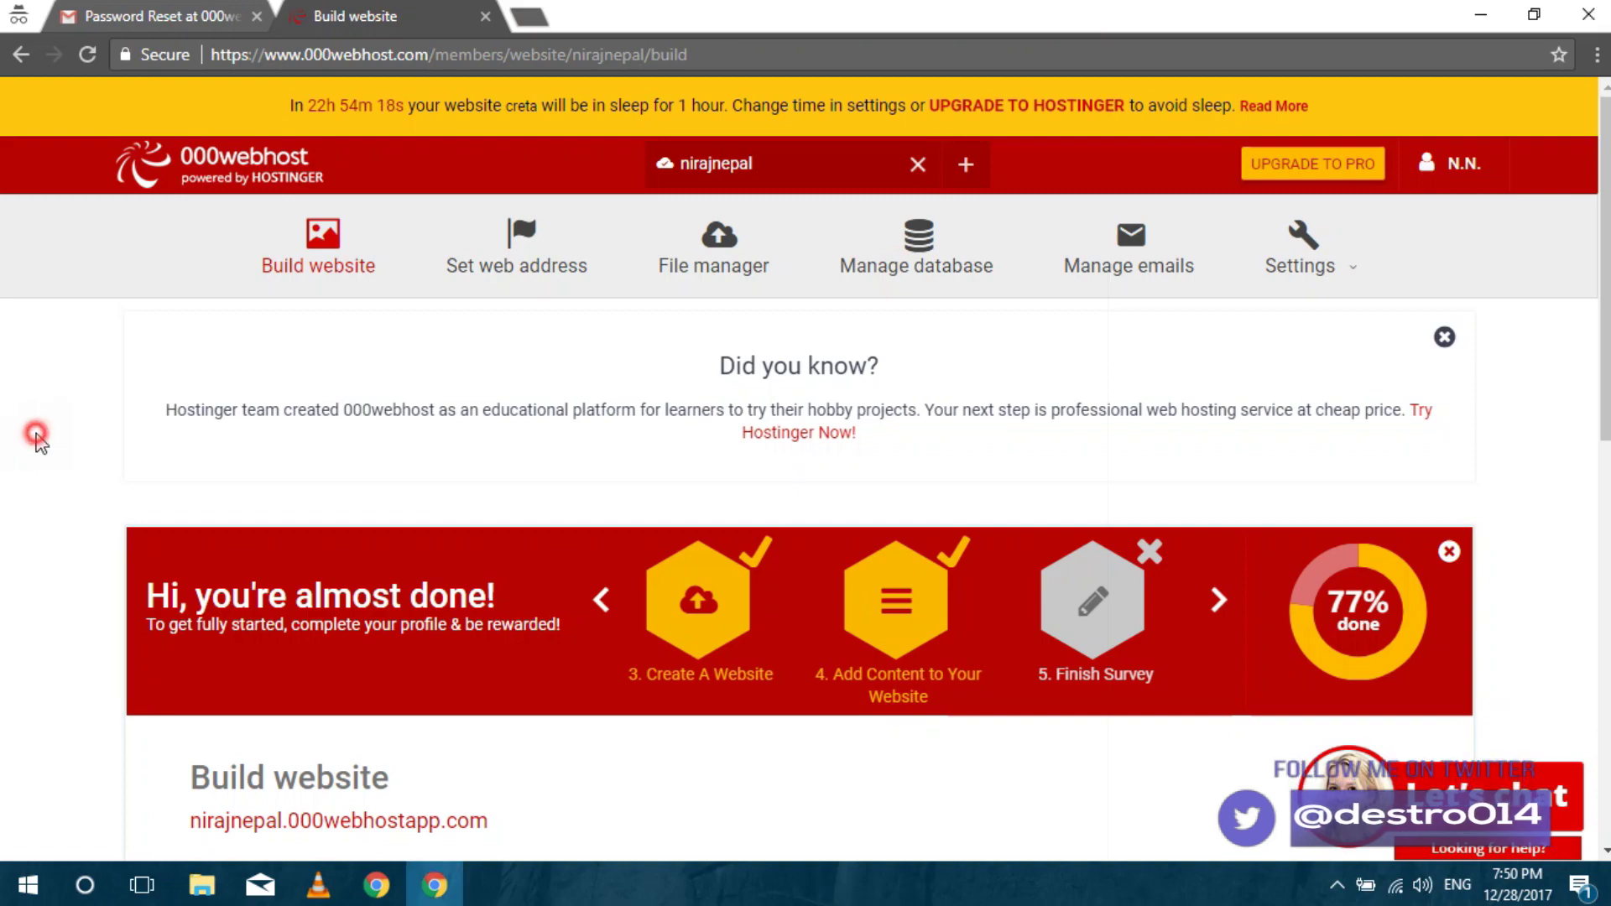
{"action": "scroll", "coordinate": [36, 443], "scroll_direction": "down", "scroll_amount": 3}
{"action": "scroll", "coordinate": [36, 443], "scroll_direction": "down", "scroll_amount": 4}
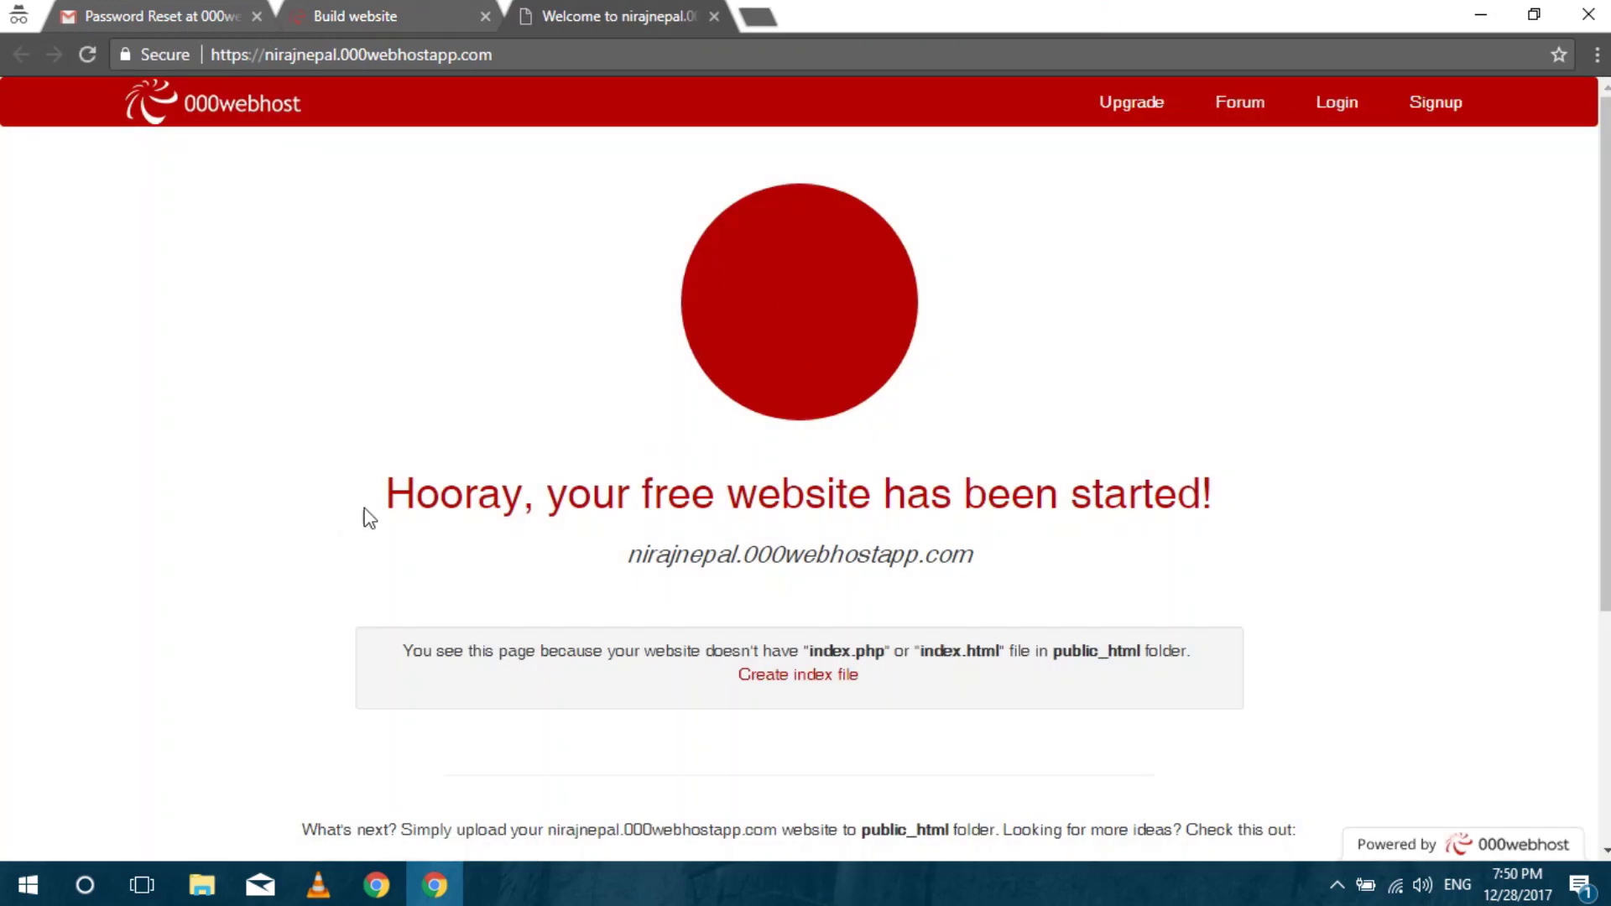
{"action": "left_click_drag", "start_coordinate": [394, 492], "coordinate": [1267, 471]}
{"action": "left_click", "coordinate": [1266, 466]}
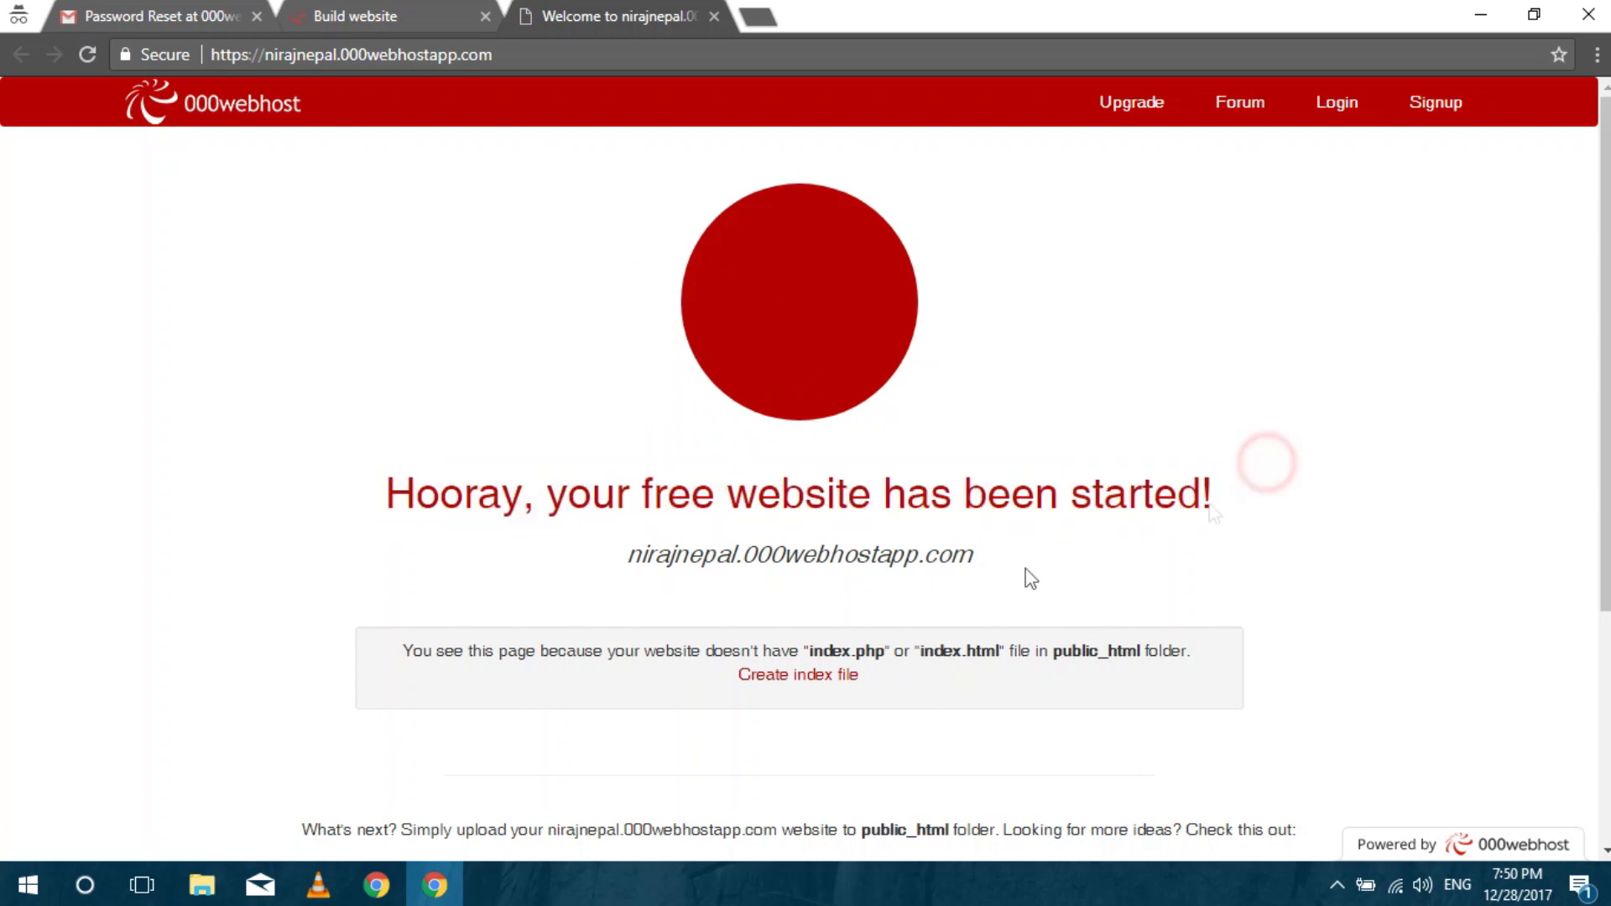
{"action": "left_click", "coordinate": [803, 562]}
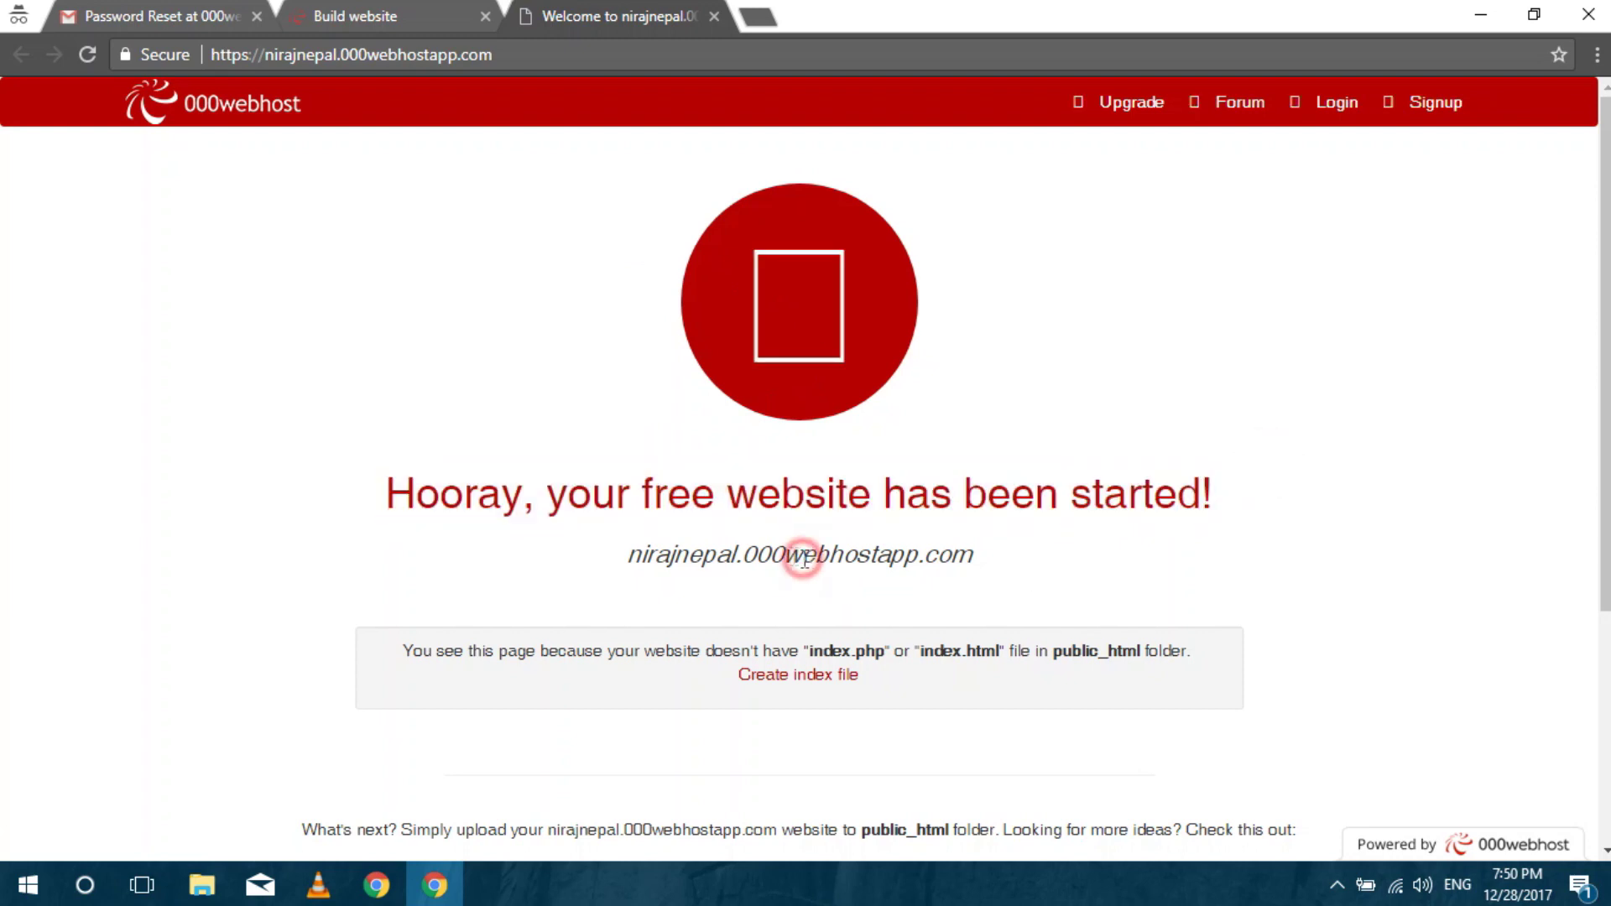
{"action": "left_click", "coordinate": [714, 17]}
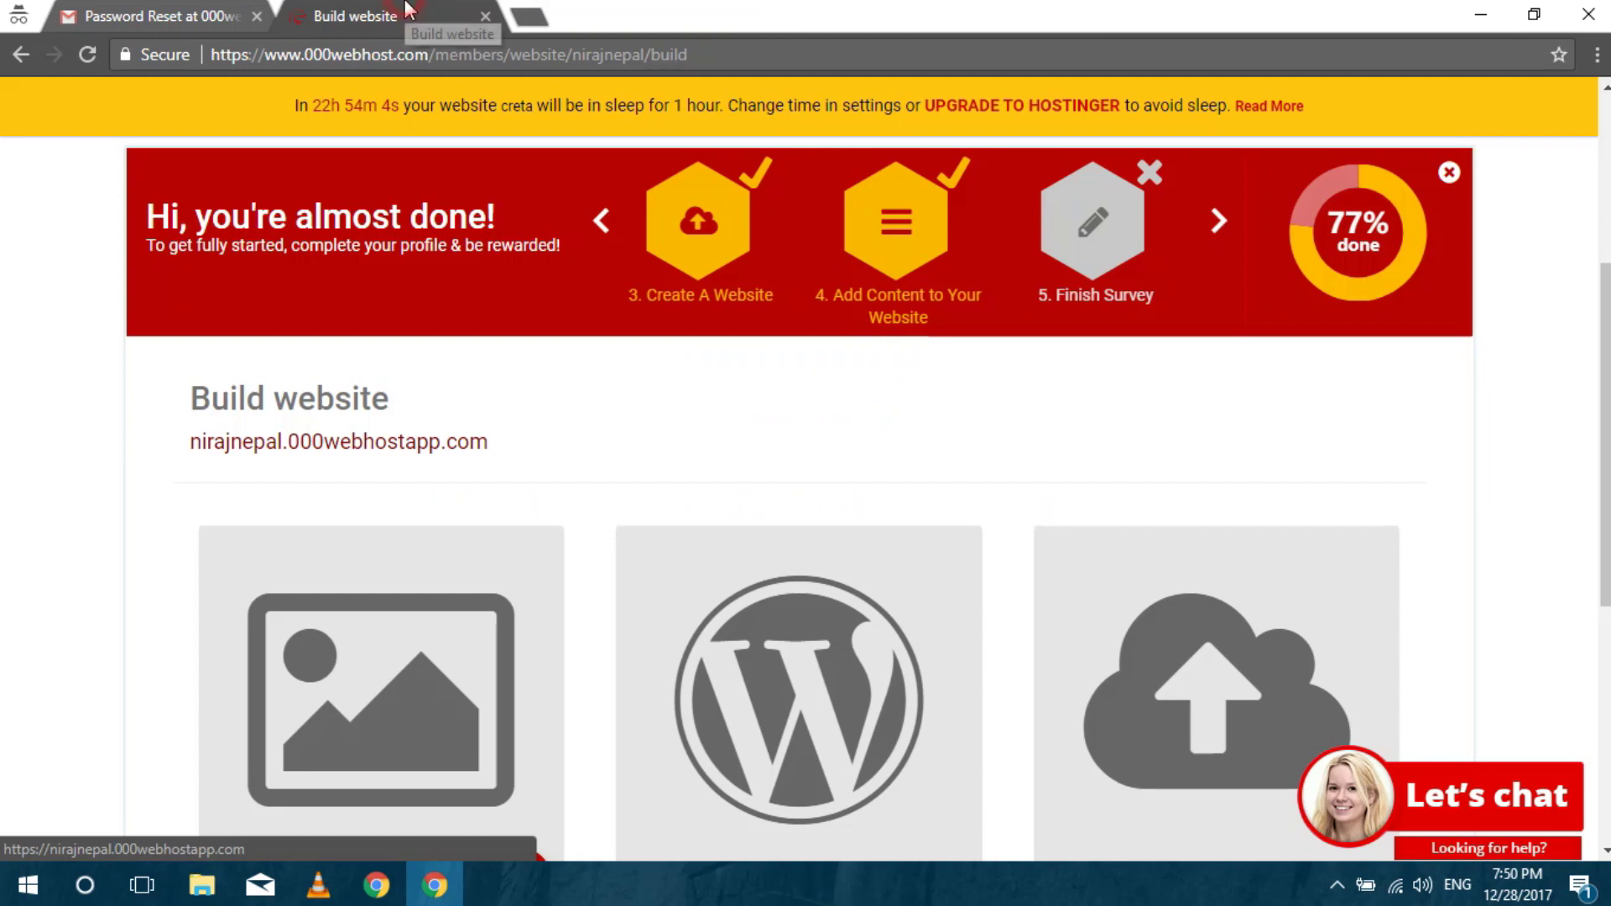
{"action": "scroll", "coordinate": [504, 336], "scroll_direction": "up", "scroll_amount": 5}
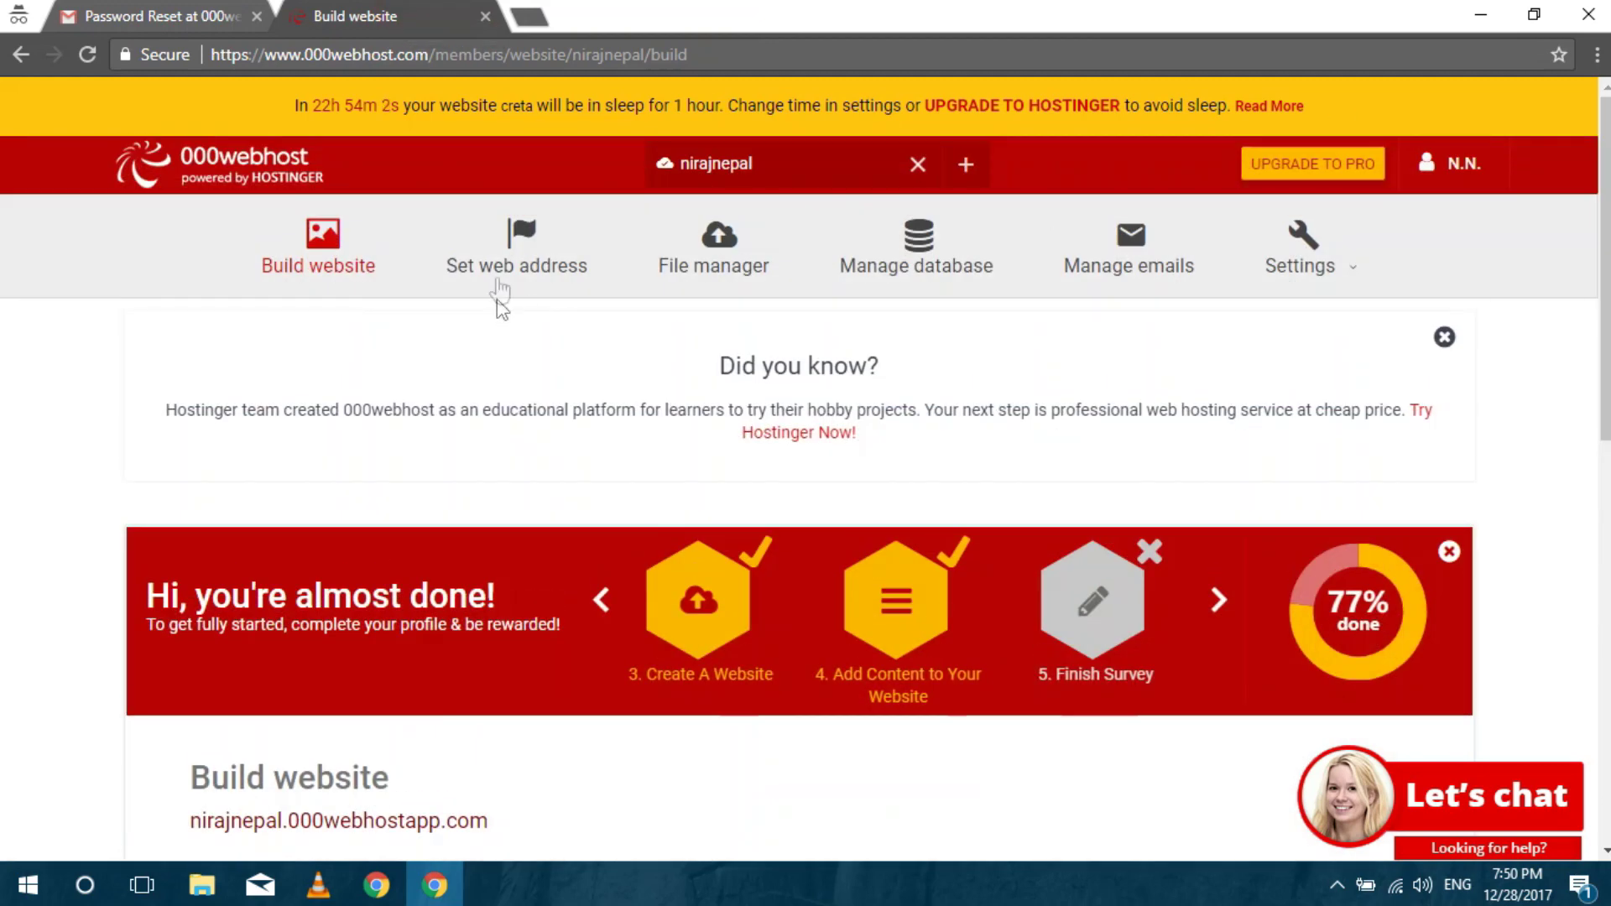
Open the site's web address settings and decline the upgrade offer.
{"action": "left_click", "coordinate": [506, 246]}
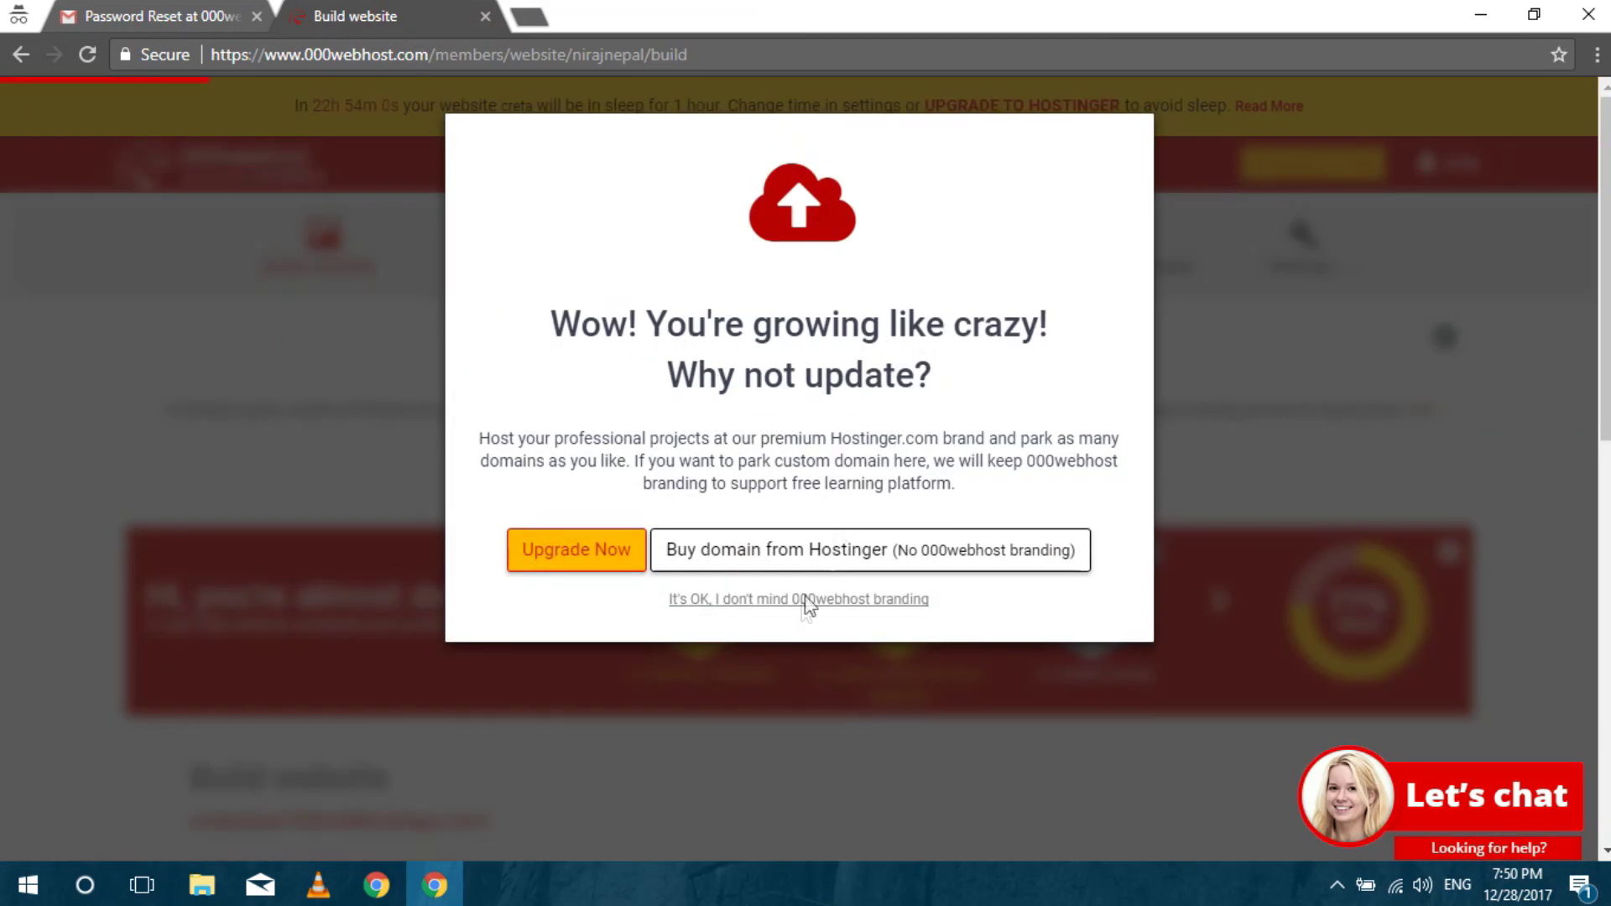
{"action": "left_click", "coordinate": [801, 601]}
{"action": "scroll", "coordinate": [4, 500], "scroll_direction": "down", "scroll_amount": 10}
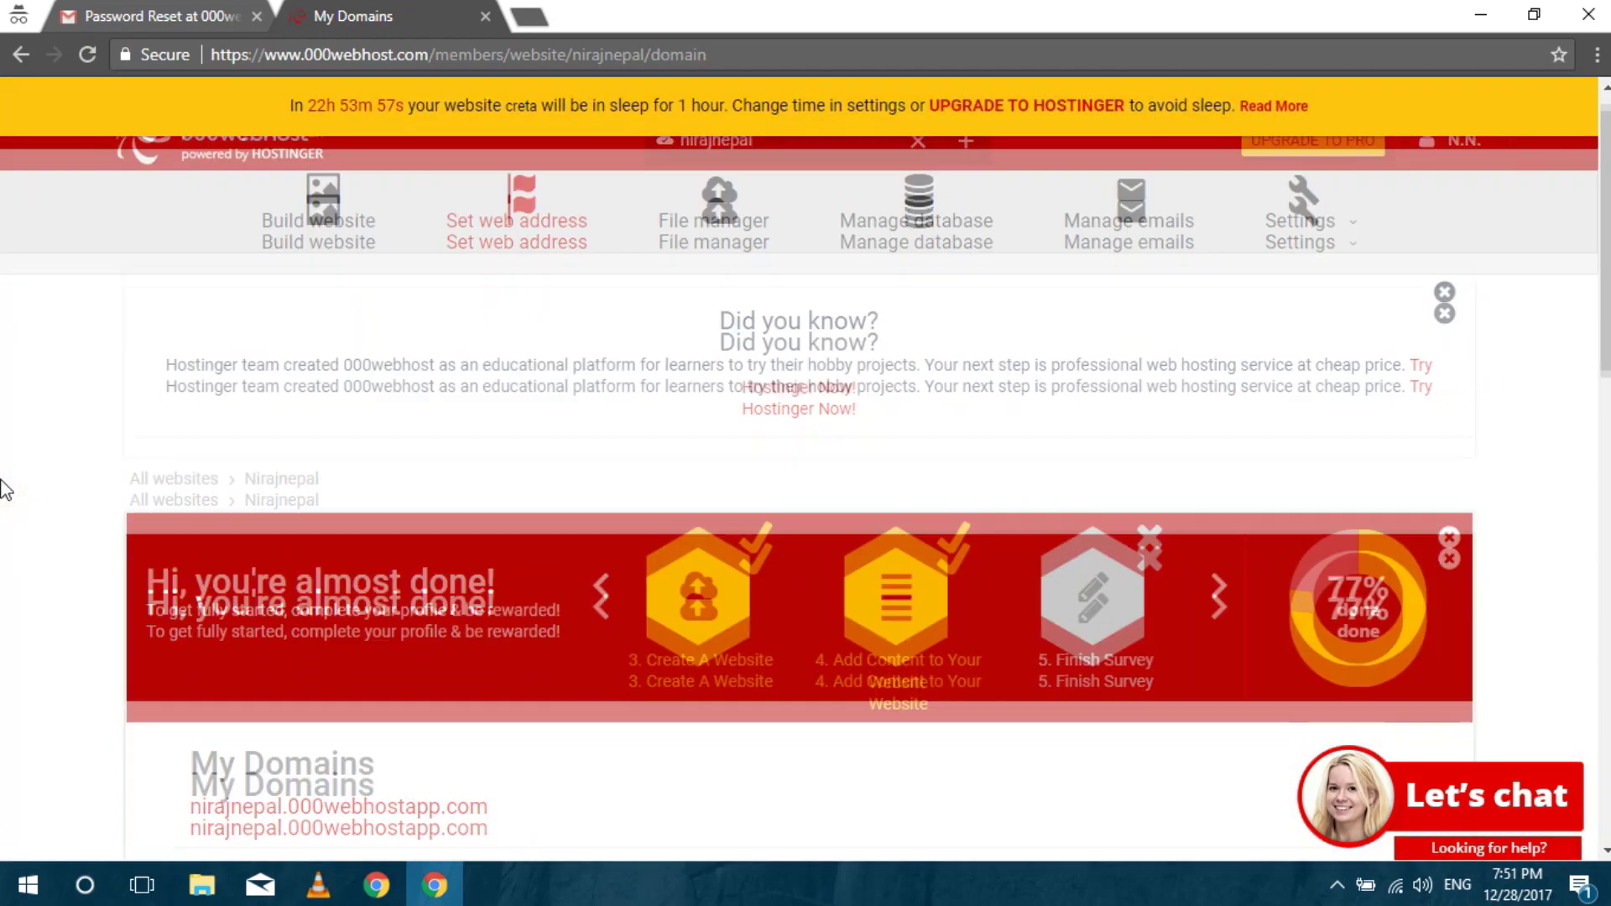
{"action": "scroll", "coordinate": [4, 491], "scroll_direction": "down", "scroll_amount": 3}
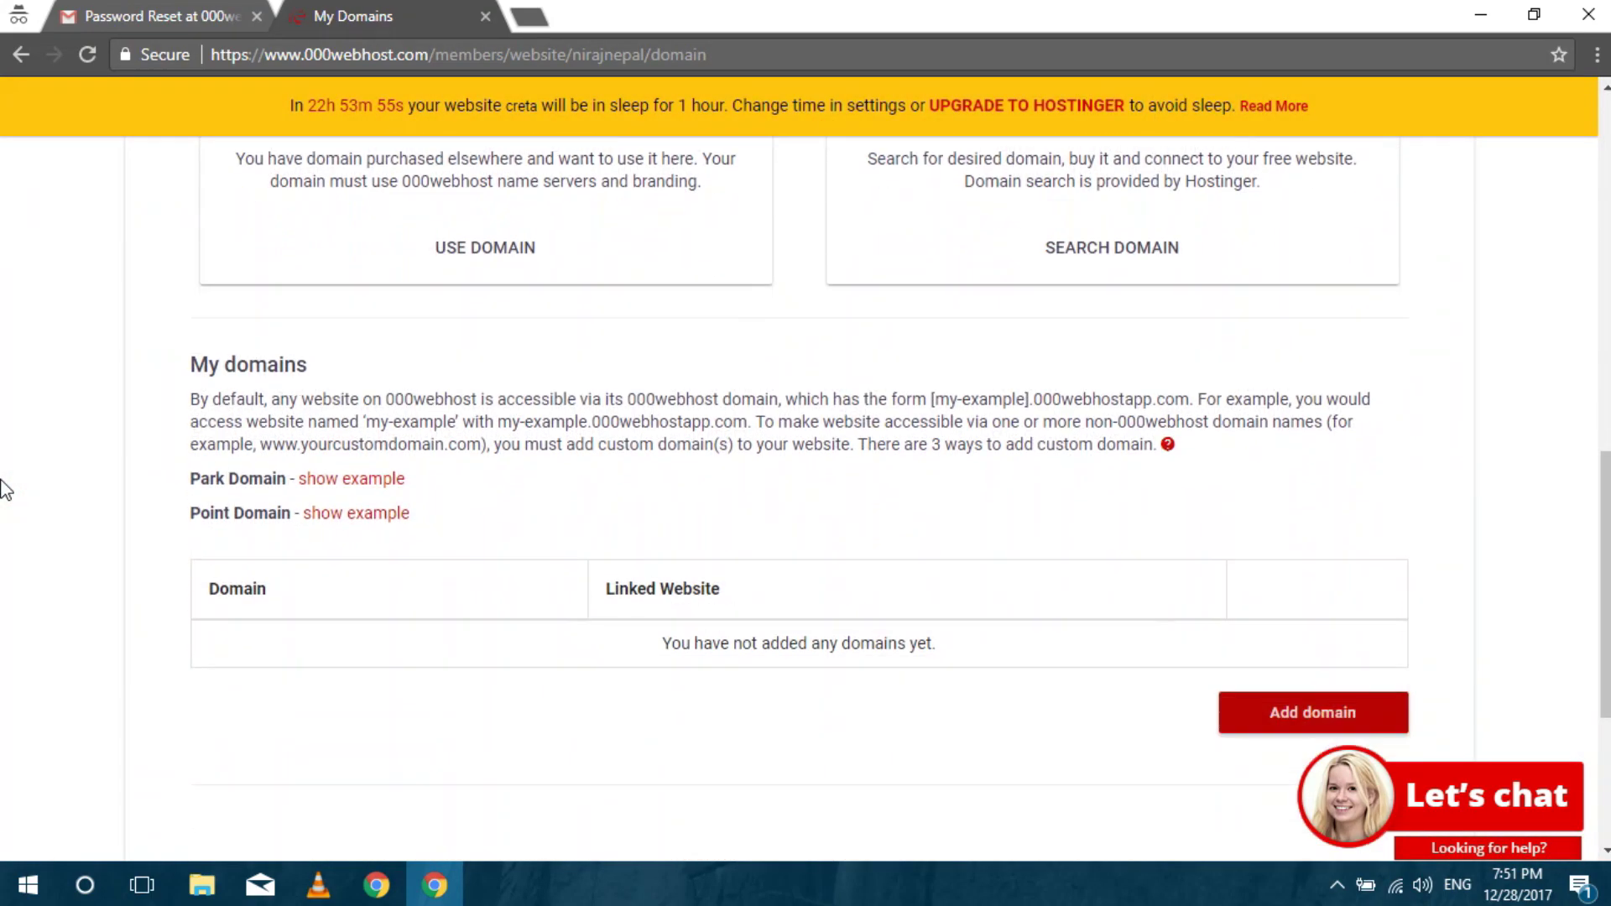
{"action": "left_click", "coordinate": [1256, 723]}
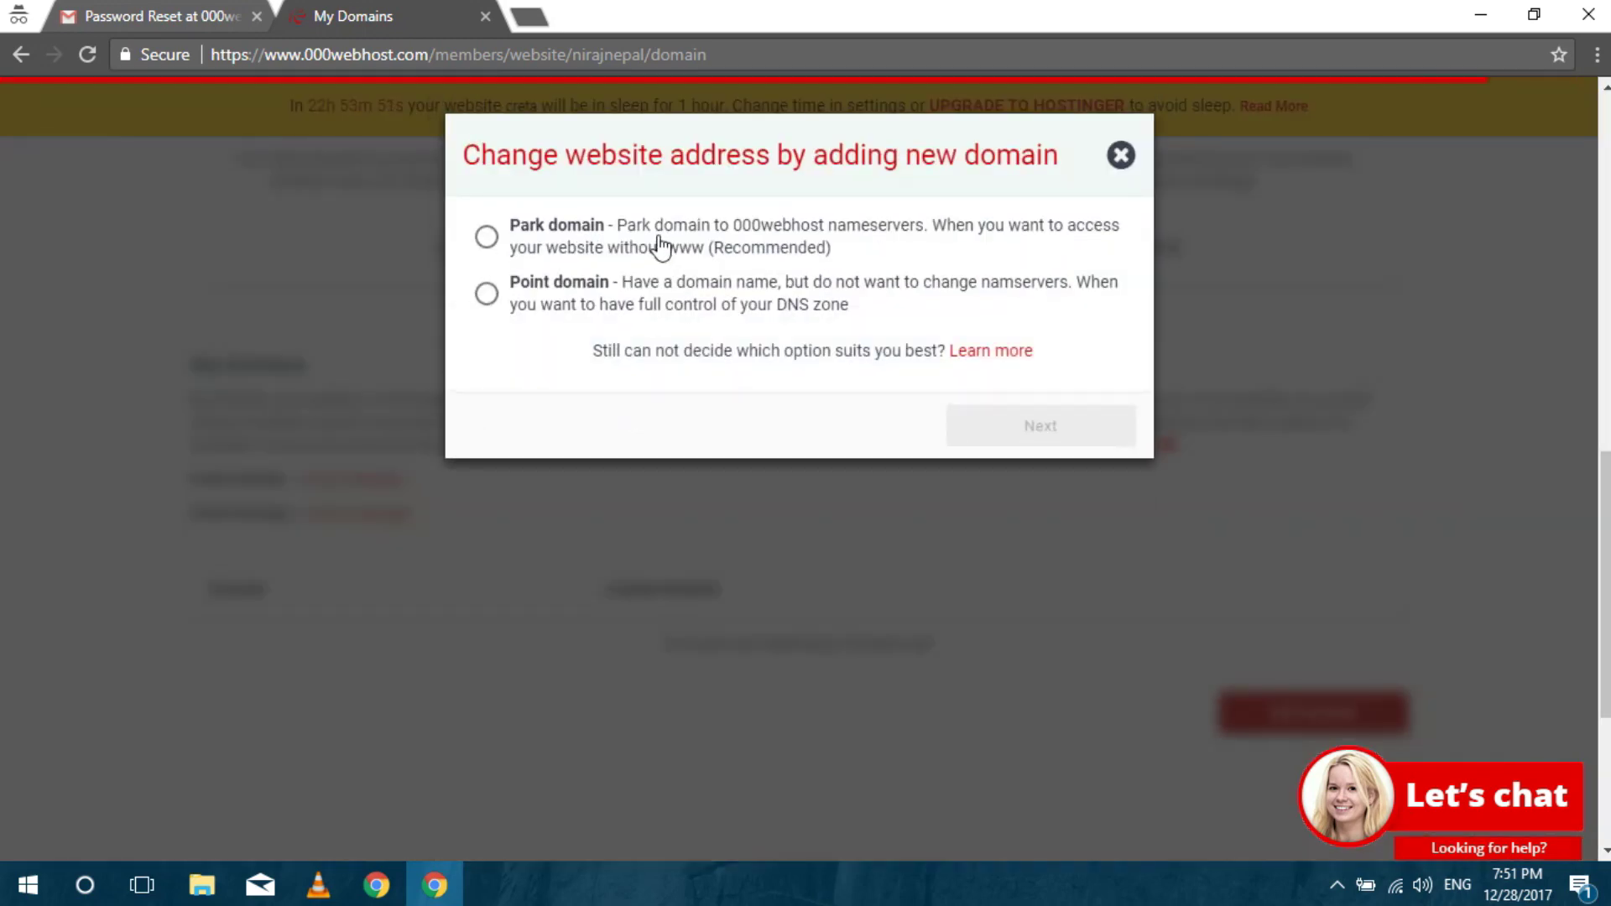
{"action": "left_click", "coordinate": [562, 245]}
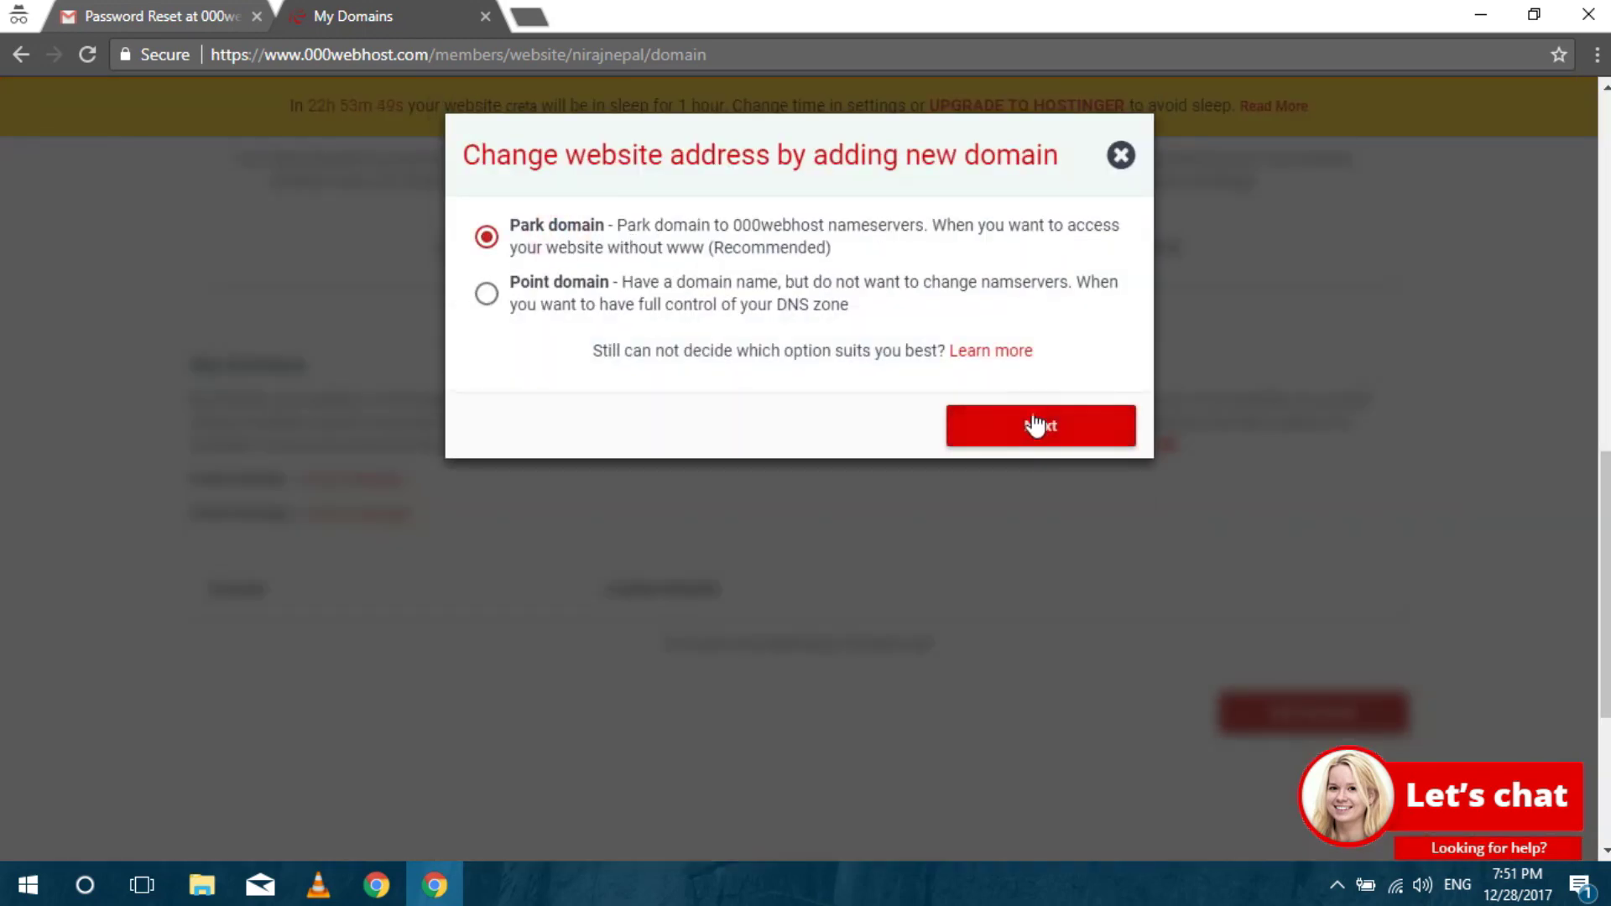
{"action": "left_click", "coordinate": [1036, 426]}
{"action": "left_click", "coordinate": [872, 325]}
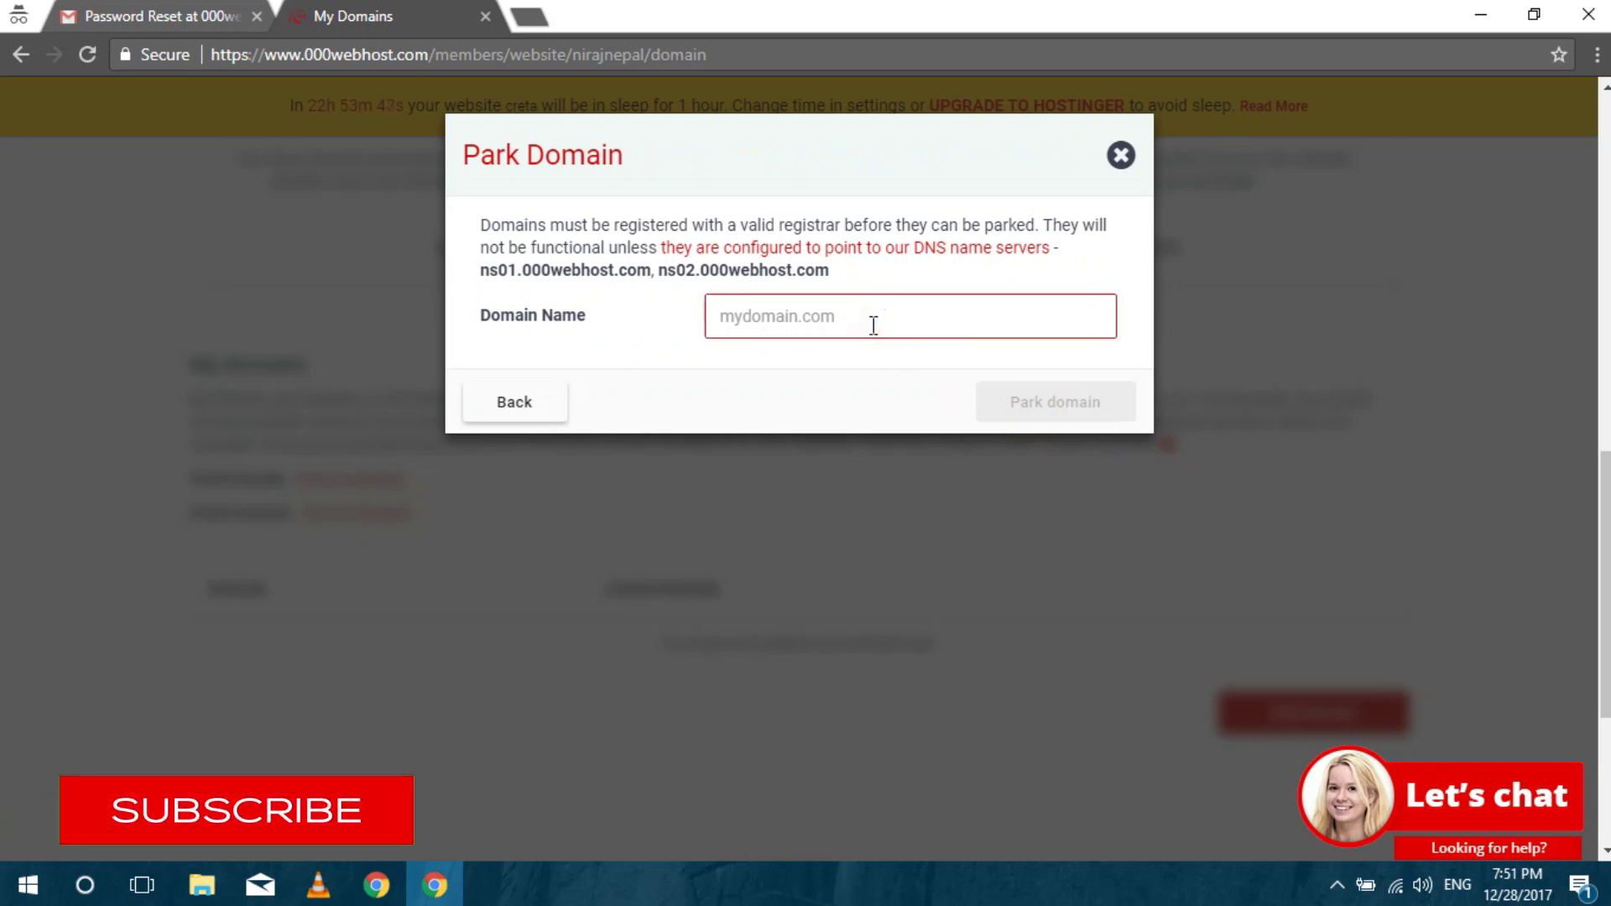
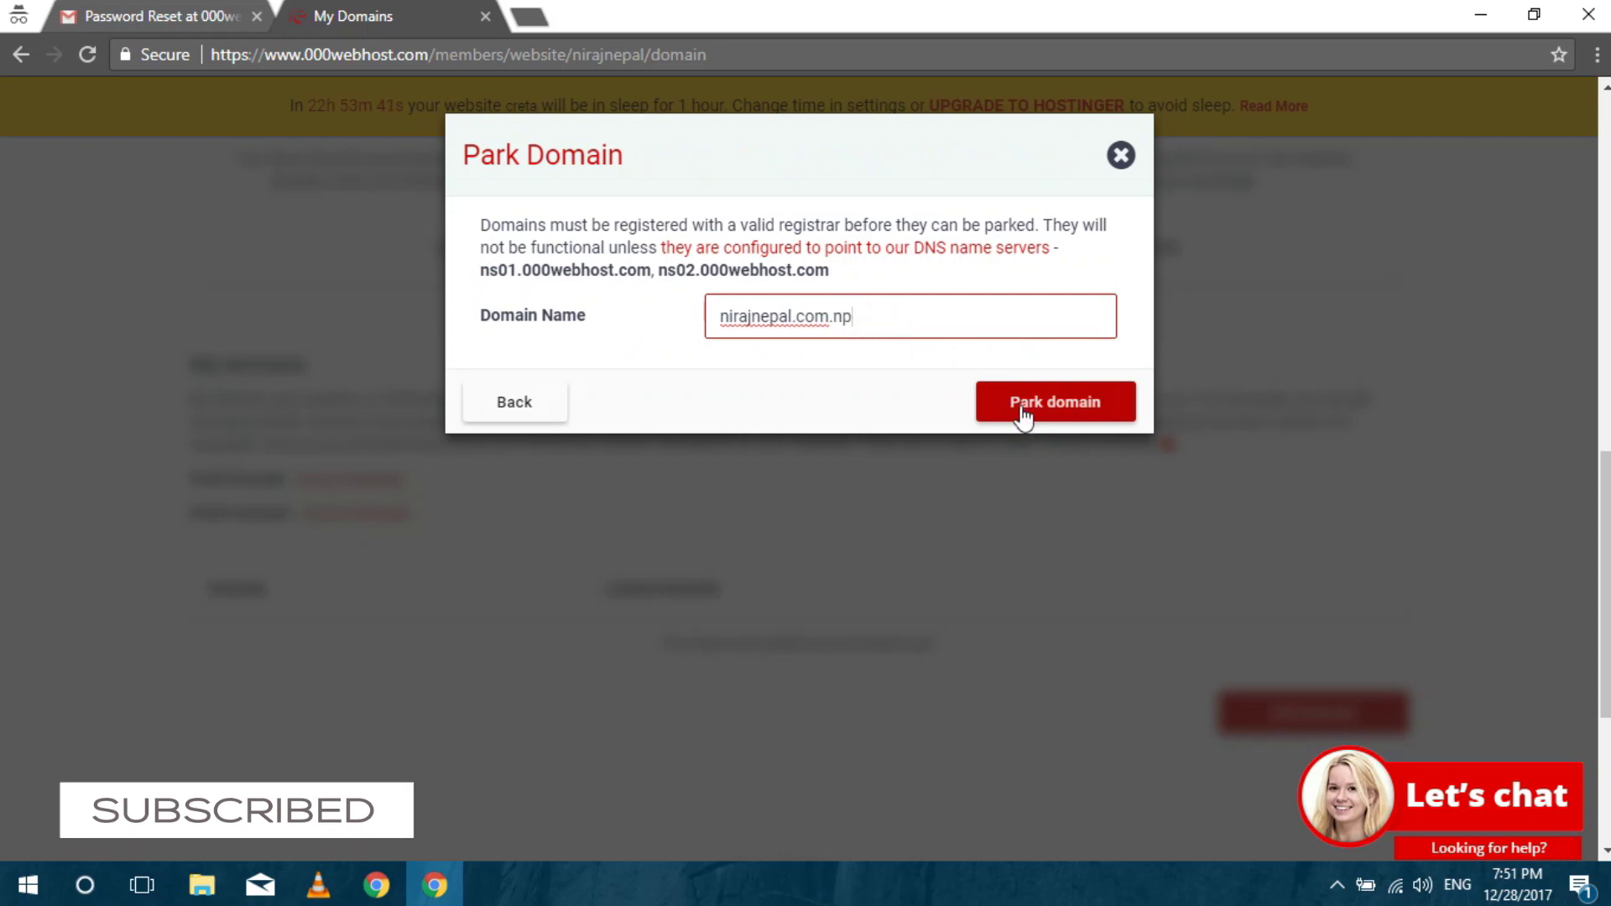
{"action": "left_click", "coordinate": [1020, 405]}
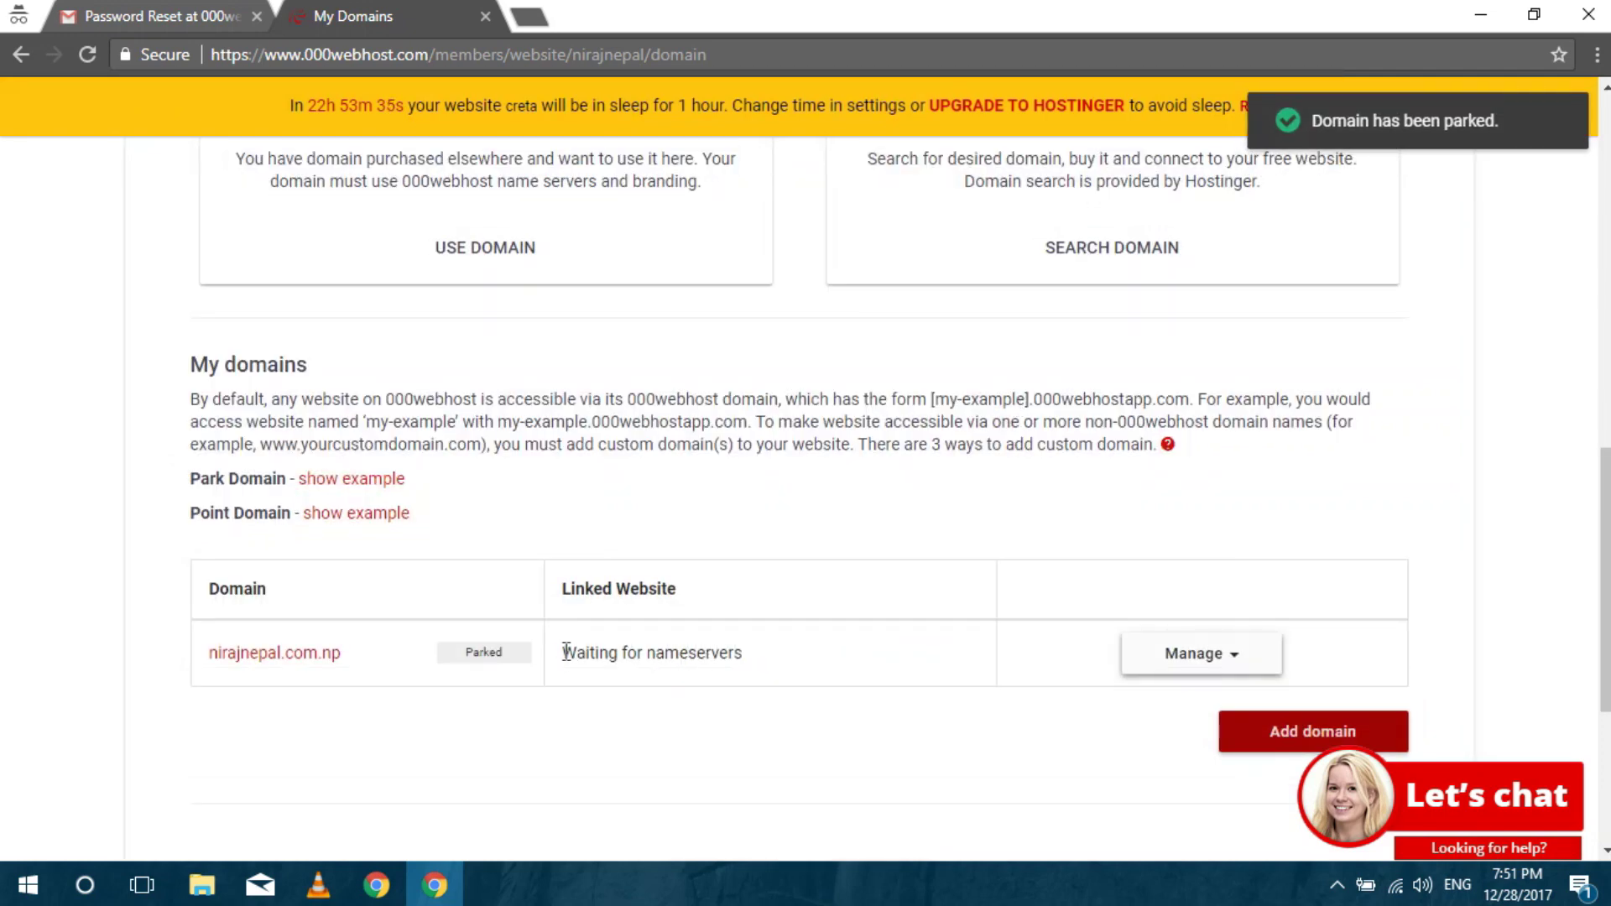
{"action": "left_click_drag", "start_coordinate": [566, 652], "coordinate": [763, 677]}
{"action": "left_click", "coordinate": [763, 676]}
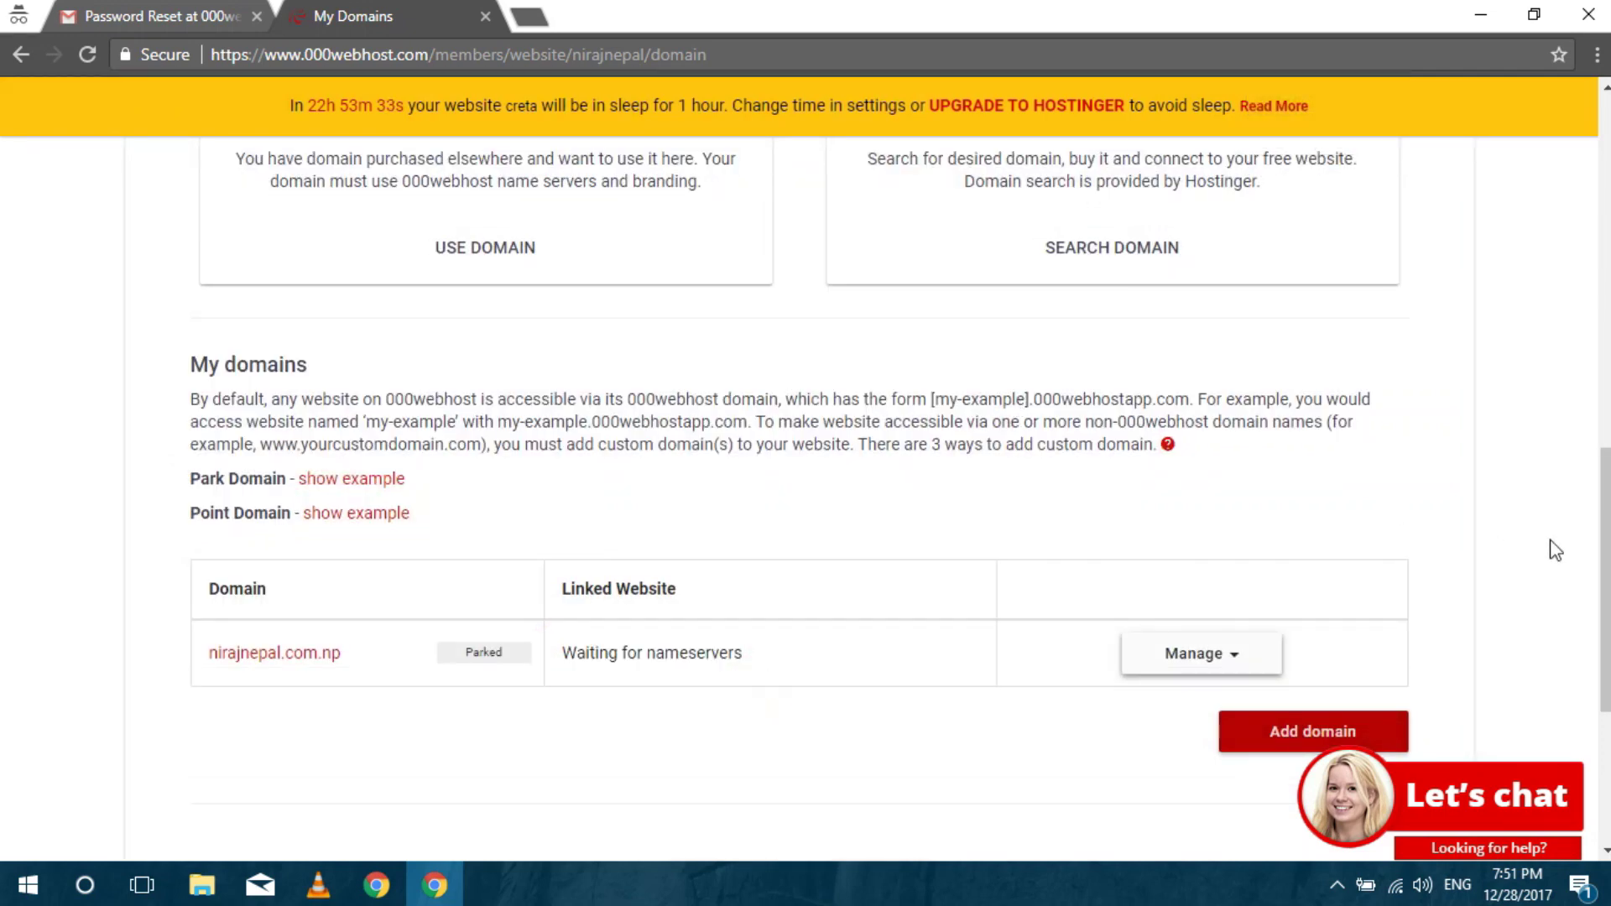
{"action": "scroll", "coordinate": [1605, 579], "scroll_direction": "up", "scroll_amount": 10}
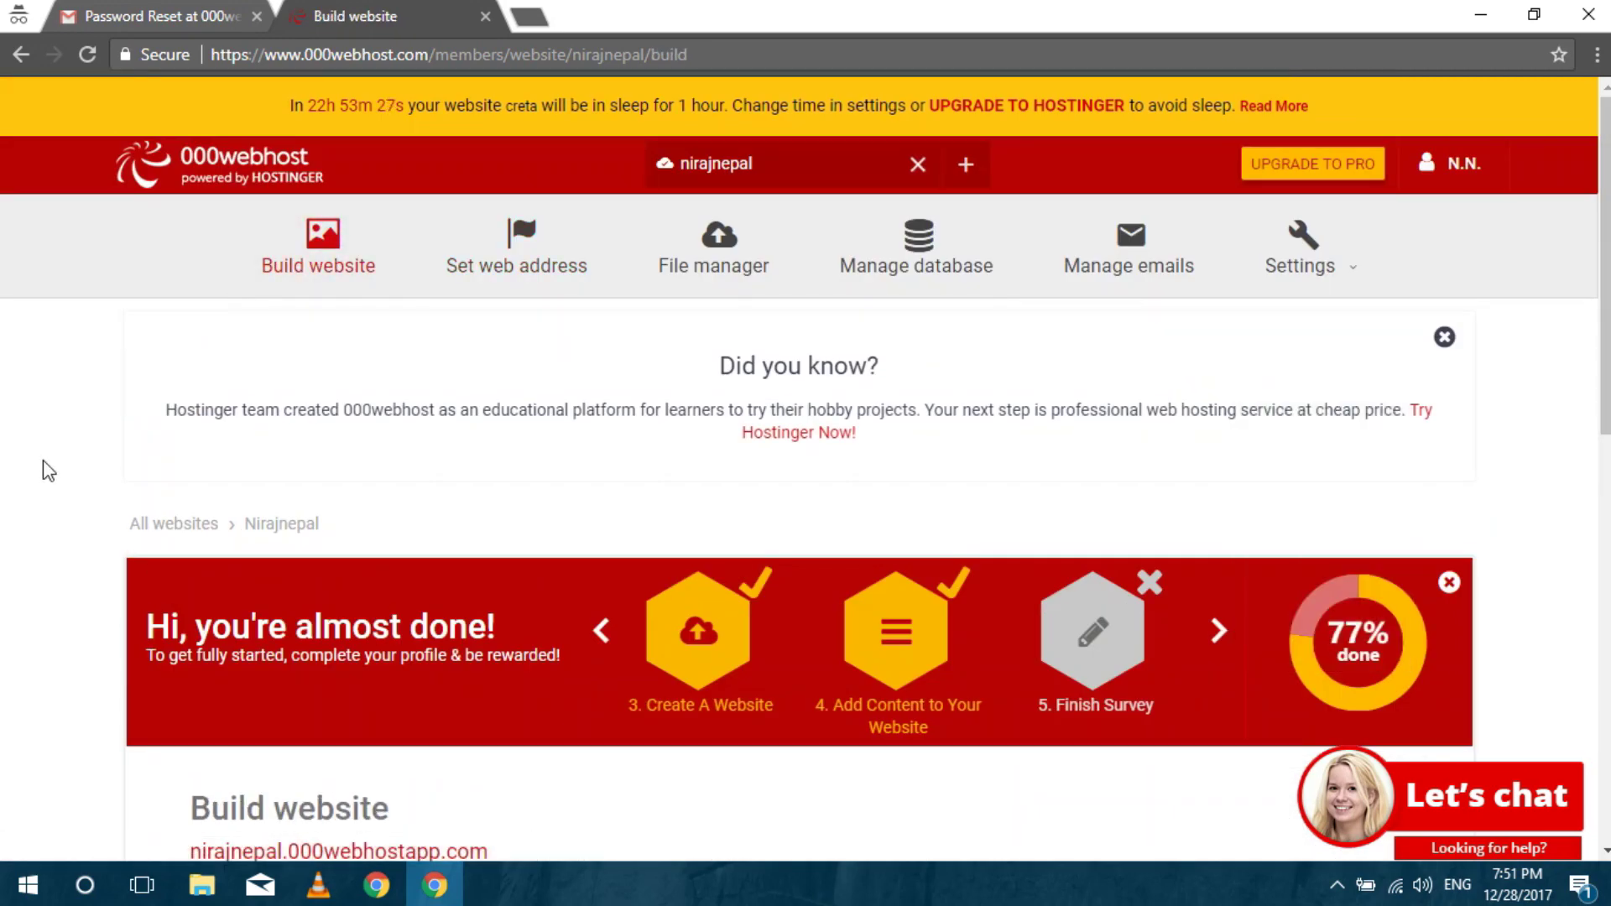
Review the easy website builder, WordPress and upload-own-website options.
{"action": "scroll", "coordinate": [48, 470], "scroll_direction": "down", "scroll_amount": 10}
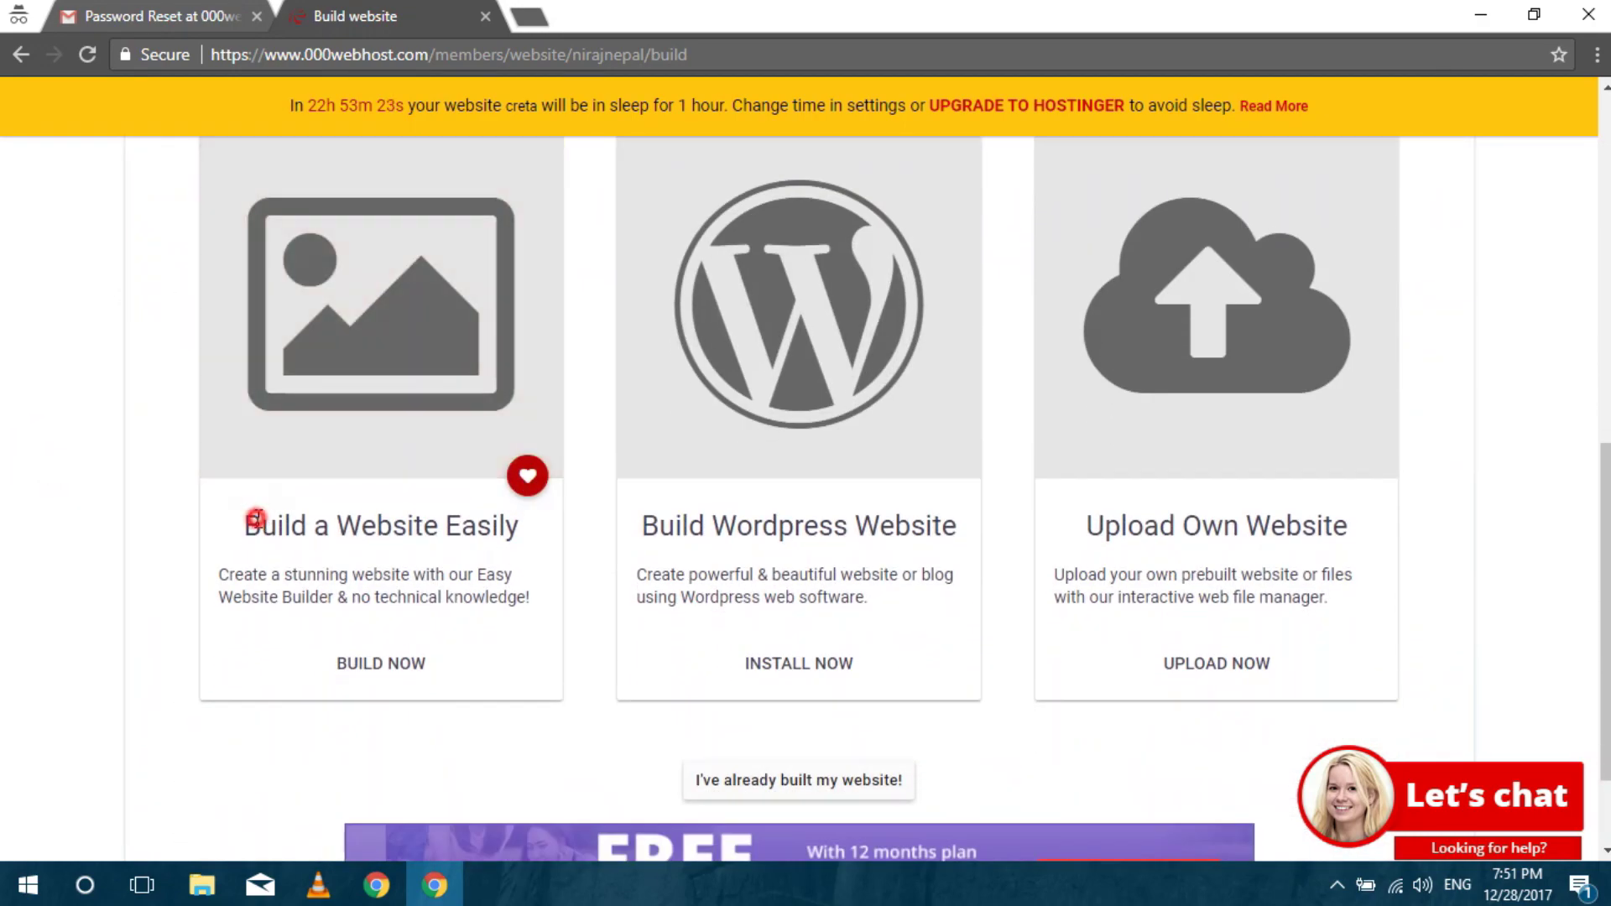
{"action": "left_click_drag", "start_coordinate": [256, 518], "coordinate": [504, 576]}
{"action": "left_click", "coordinate": [504, 576]}
{"action": "left_click", "coordinate": [741, 537]}
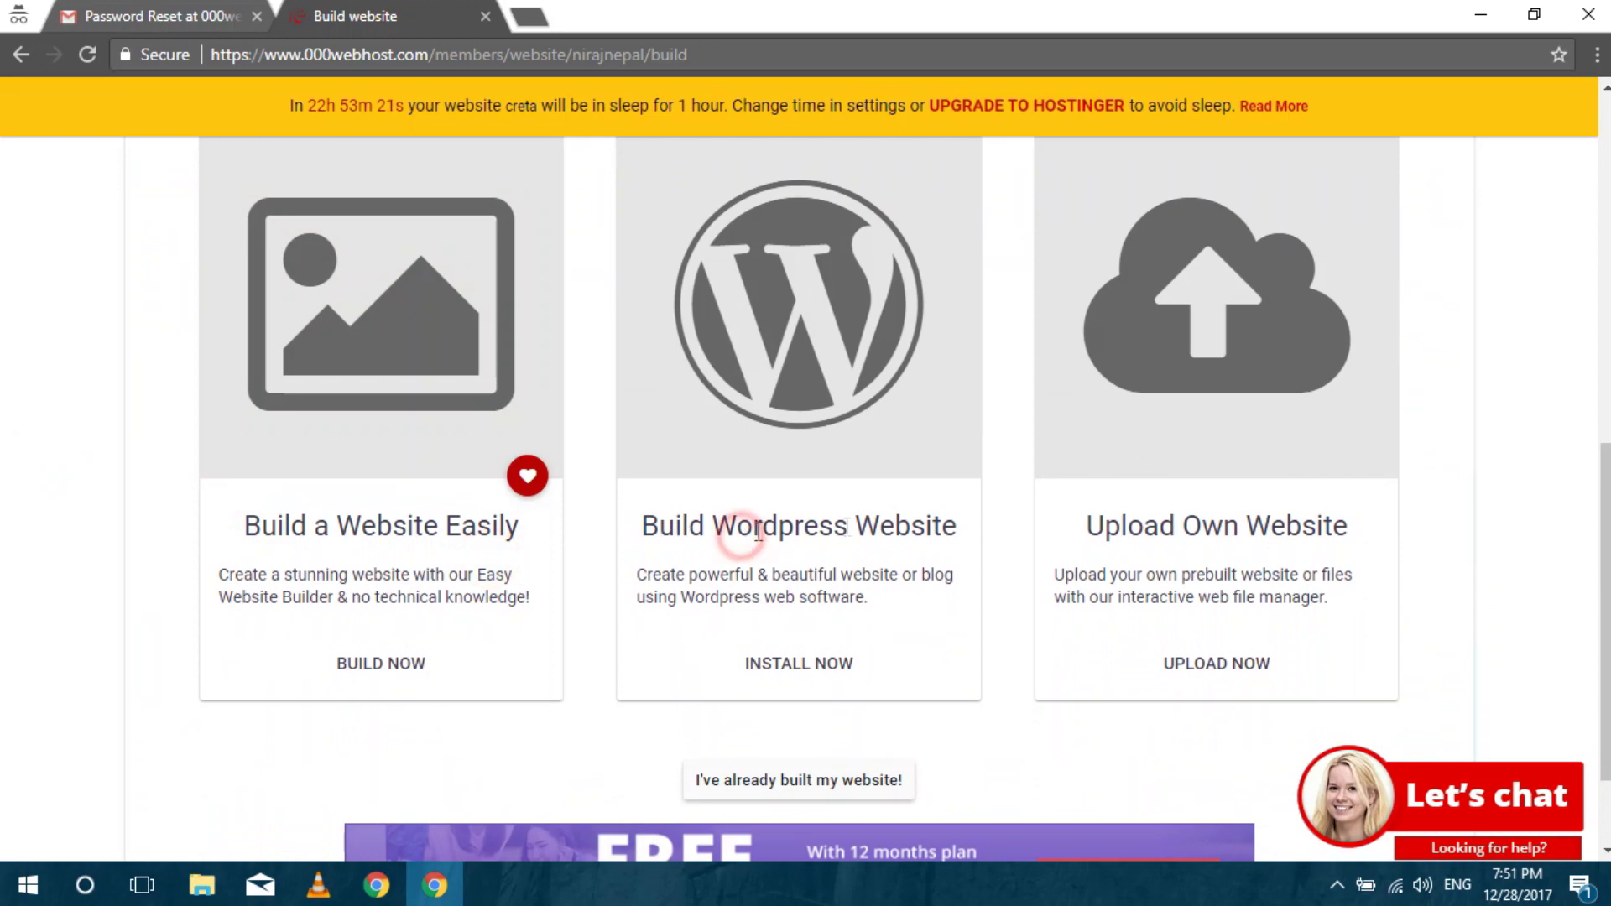
{"action": "left_click_drag", "start_coordinate": [759, 531], "coordinate": [848, 527]}
{"action": "left_click_drag", "start_coordinate": [1204, 534], "coordinate": [1285, 535]}
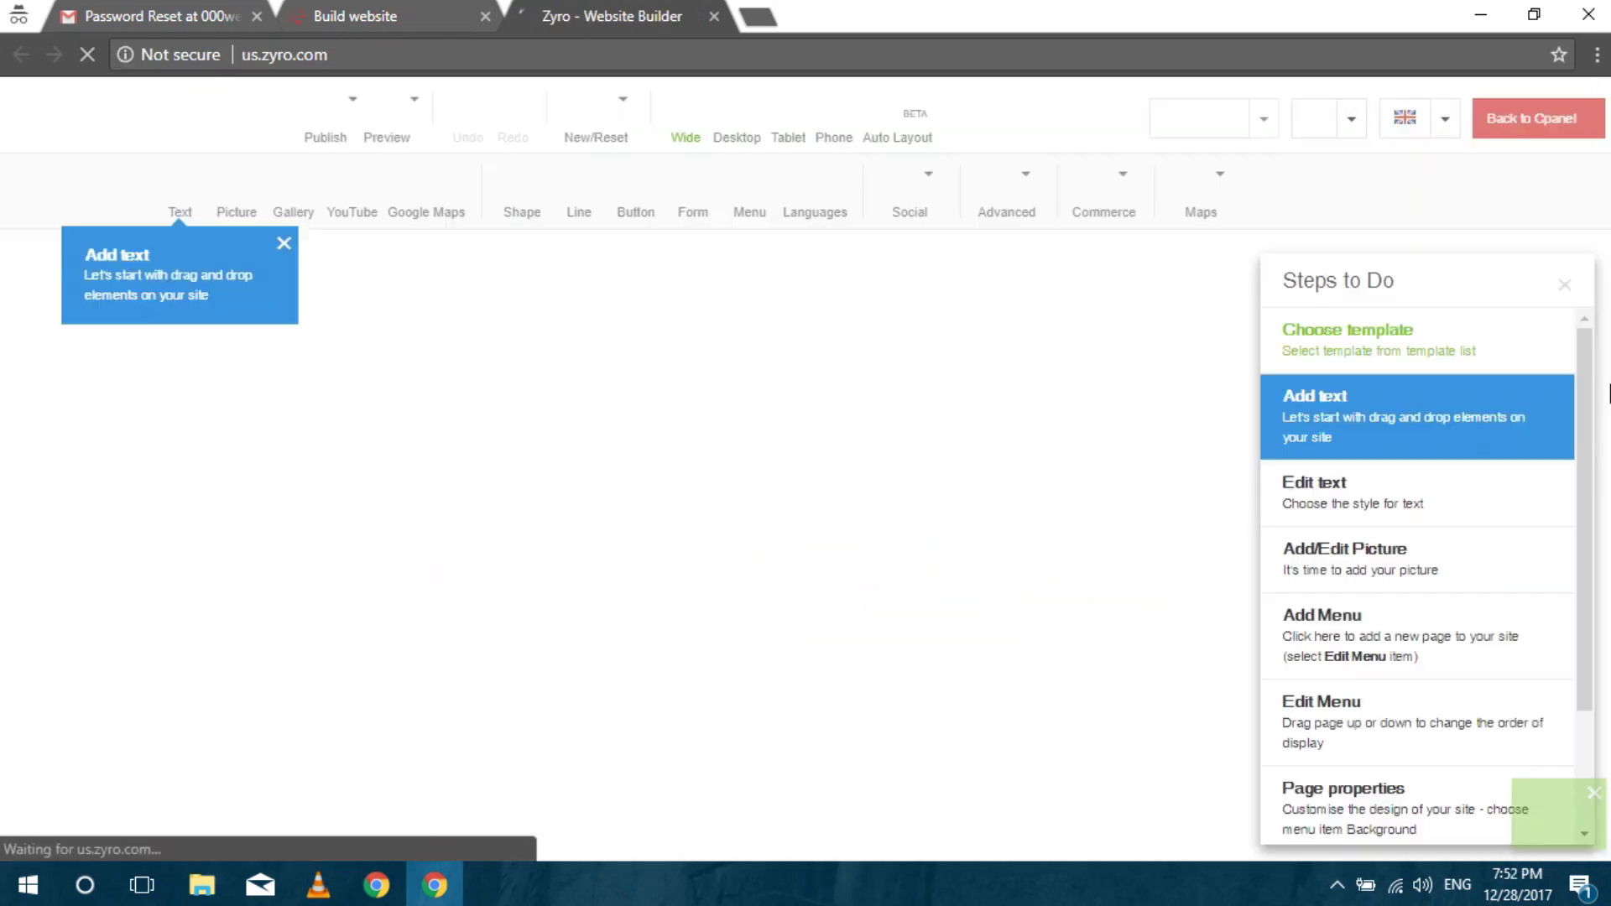
Pick the Private lawyer template from the Personal page category.
{"action": "scroll", "coordinate": [1609, 393], "scroll_direction": "down", "scroll_amount": 2}
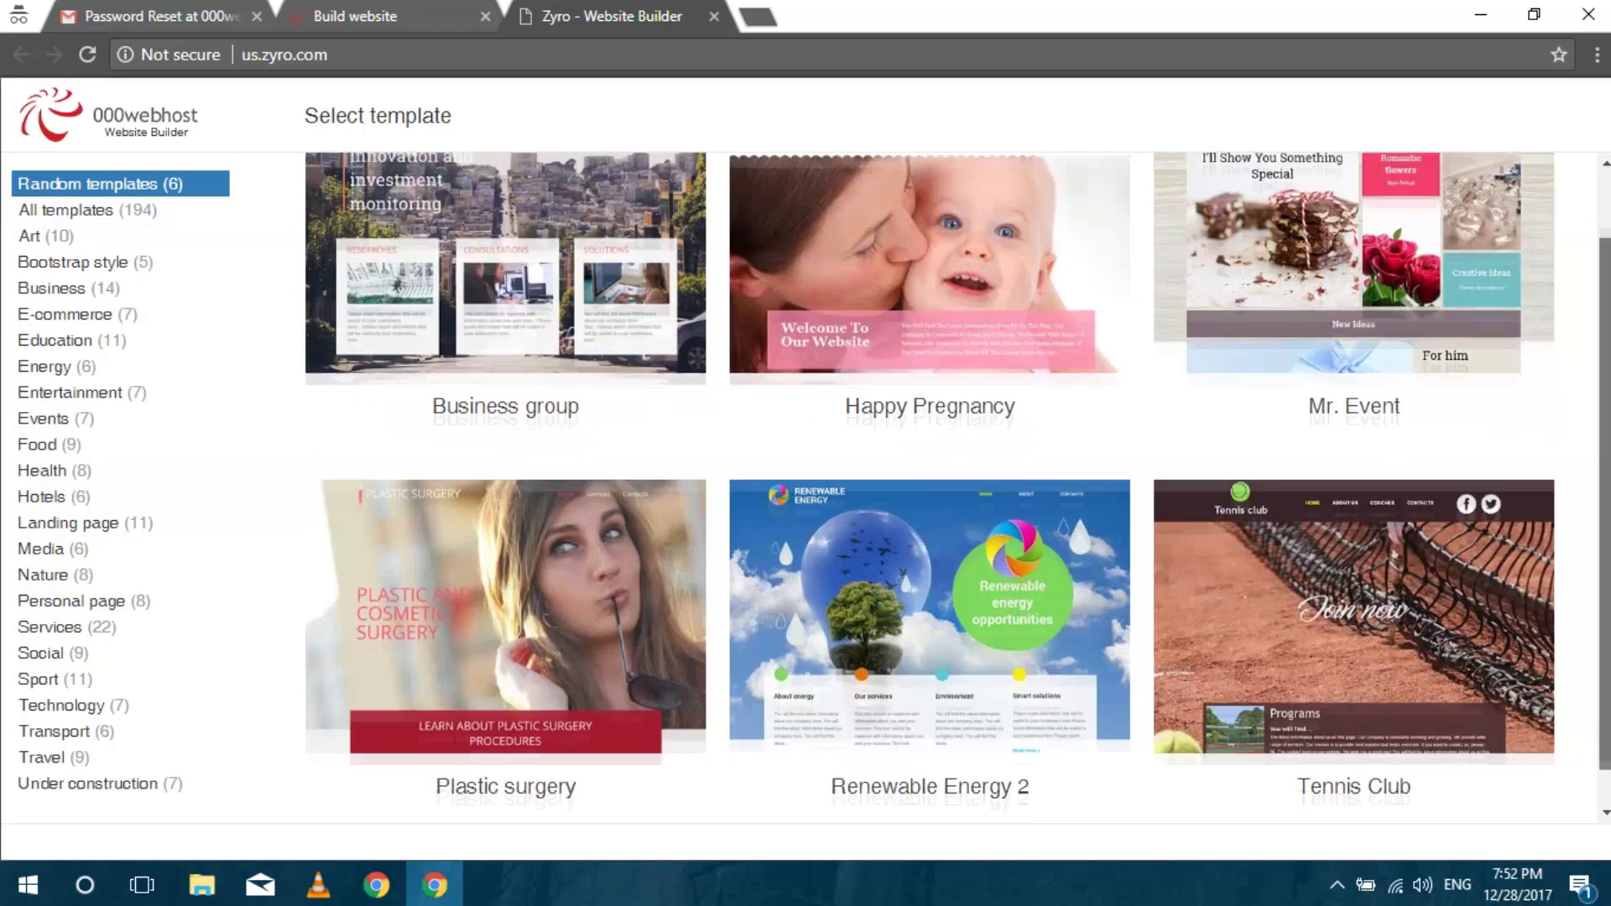
{"action": "left_click", "coordinate": [100, 262]}
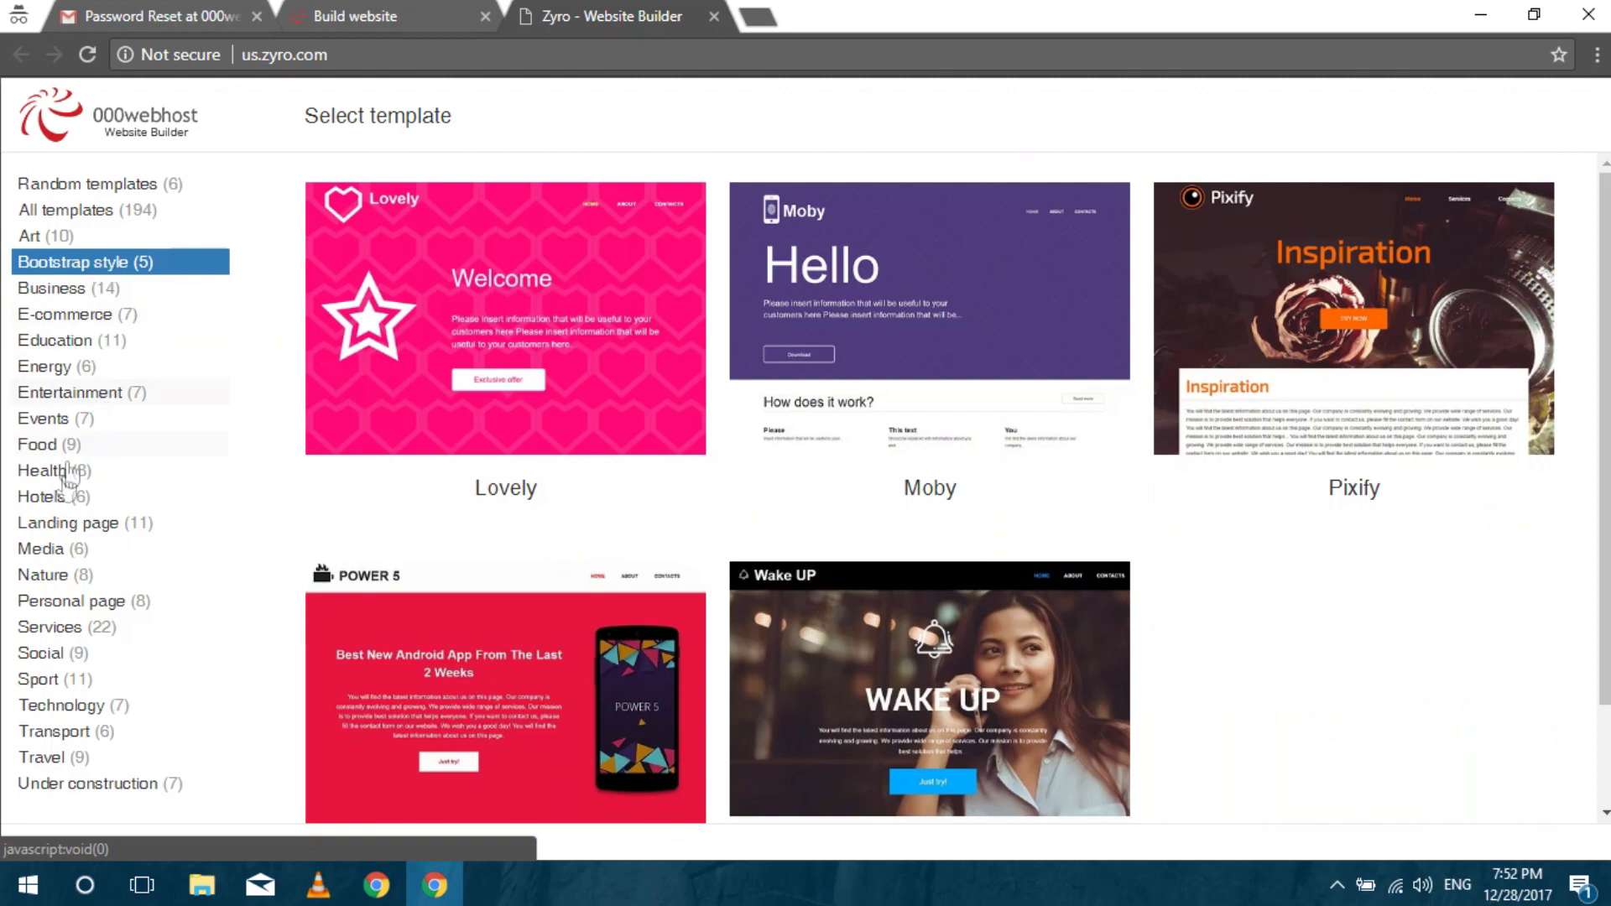
{"action": "left_click", "coordinate": [74, 603]}
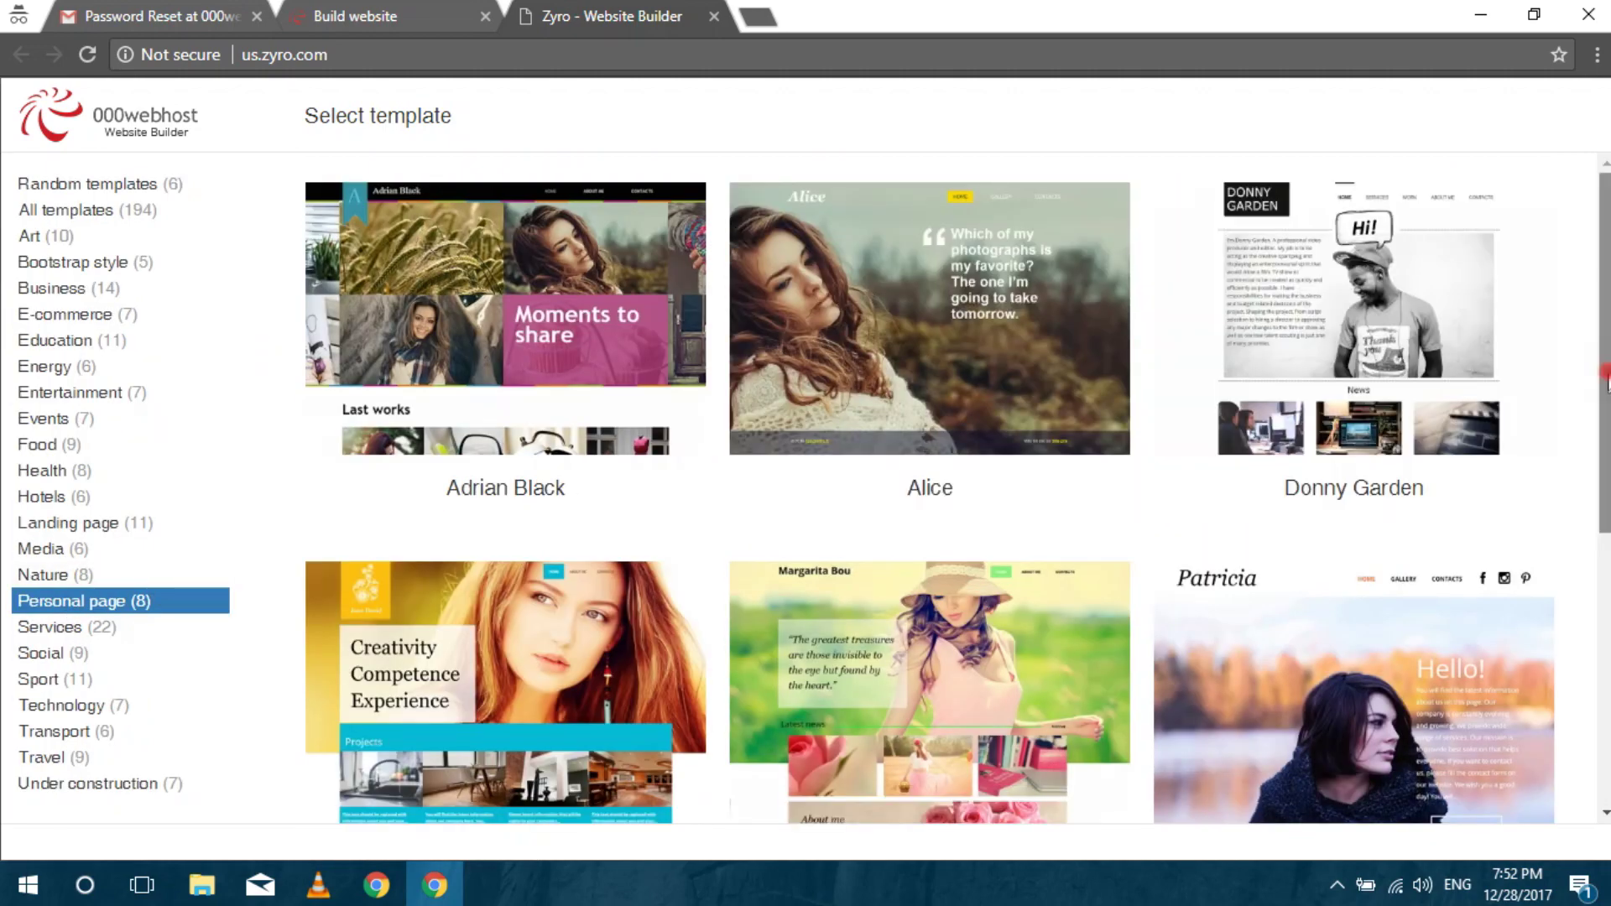
{"action": "scroll", "coordinate": [767, 703], "scroll_direction": "down", "scroll_amount": 6}
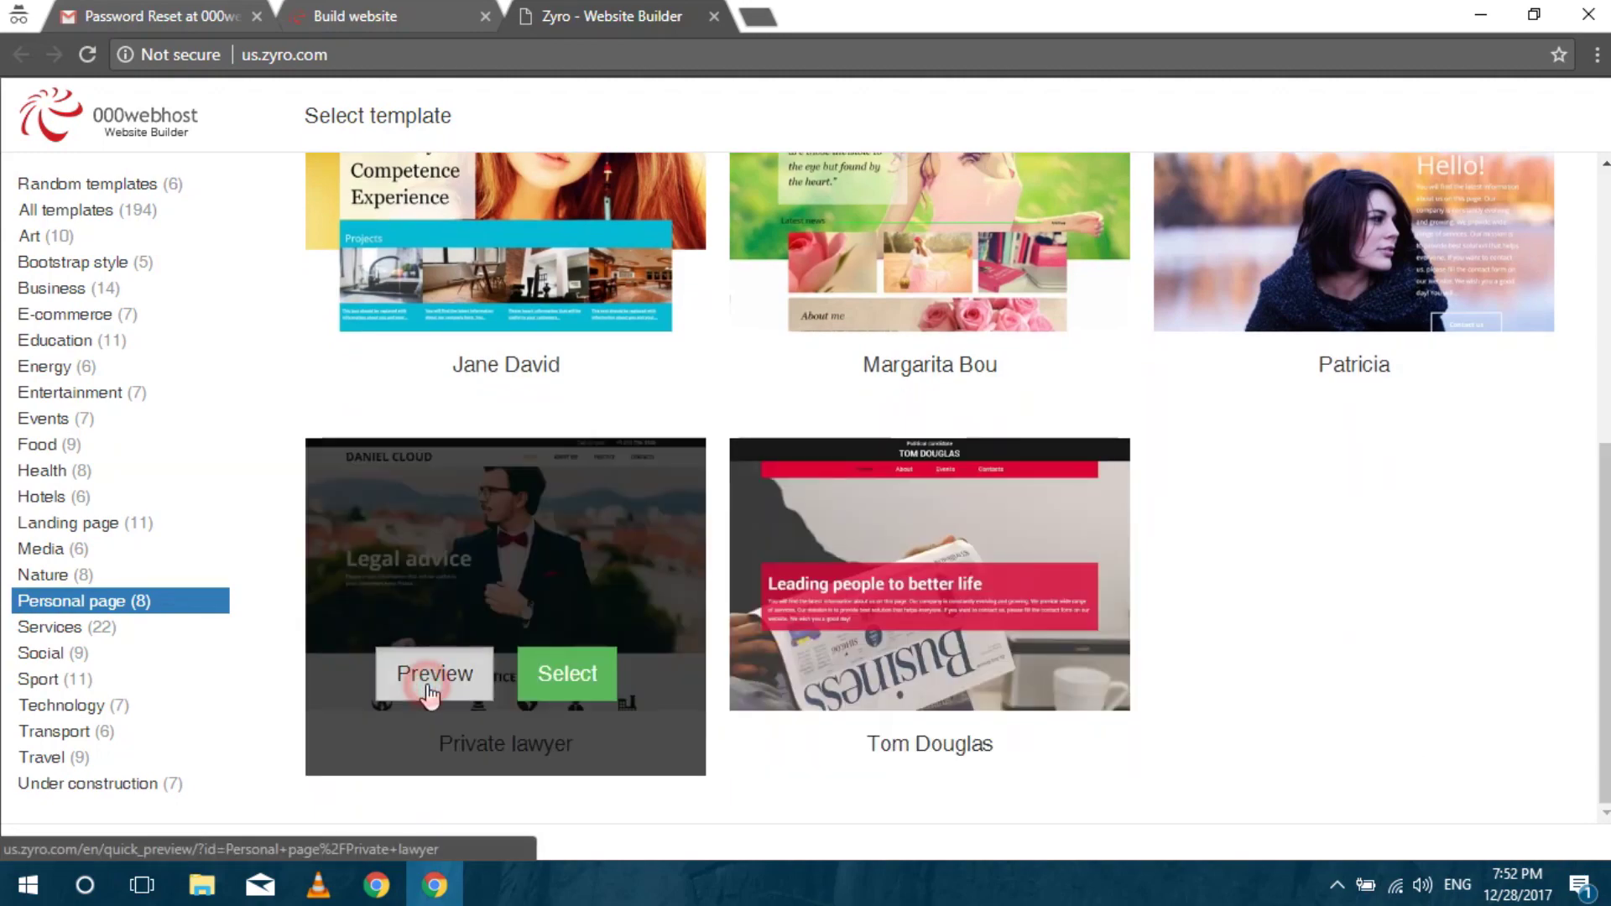
{"action": "left_click", "coordinate": [577, 676]}
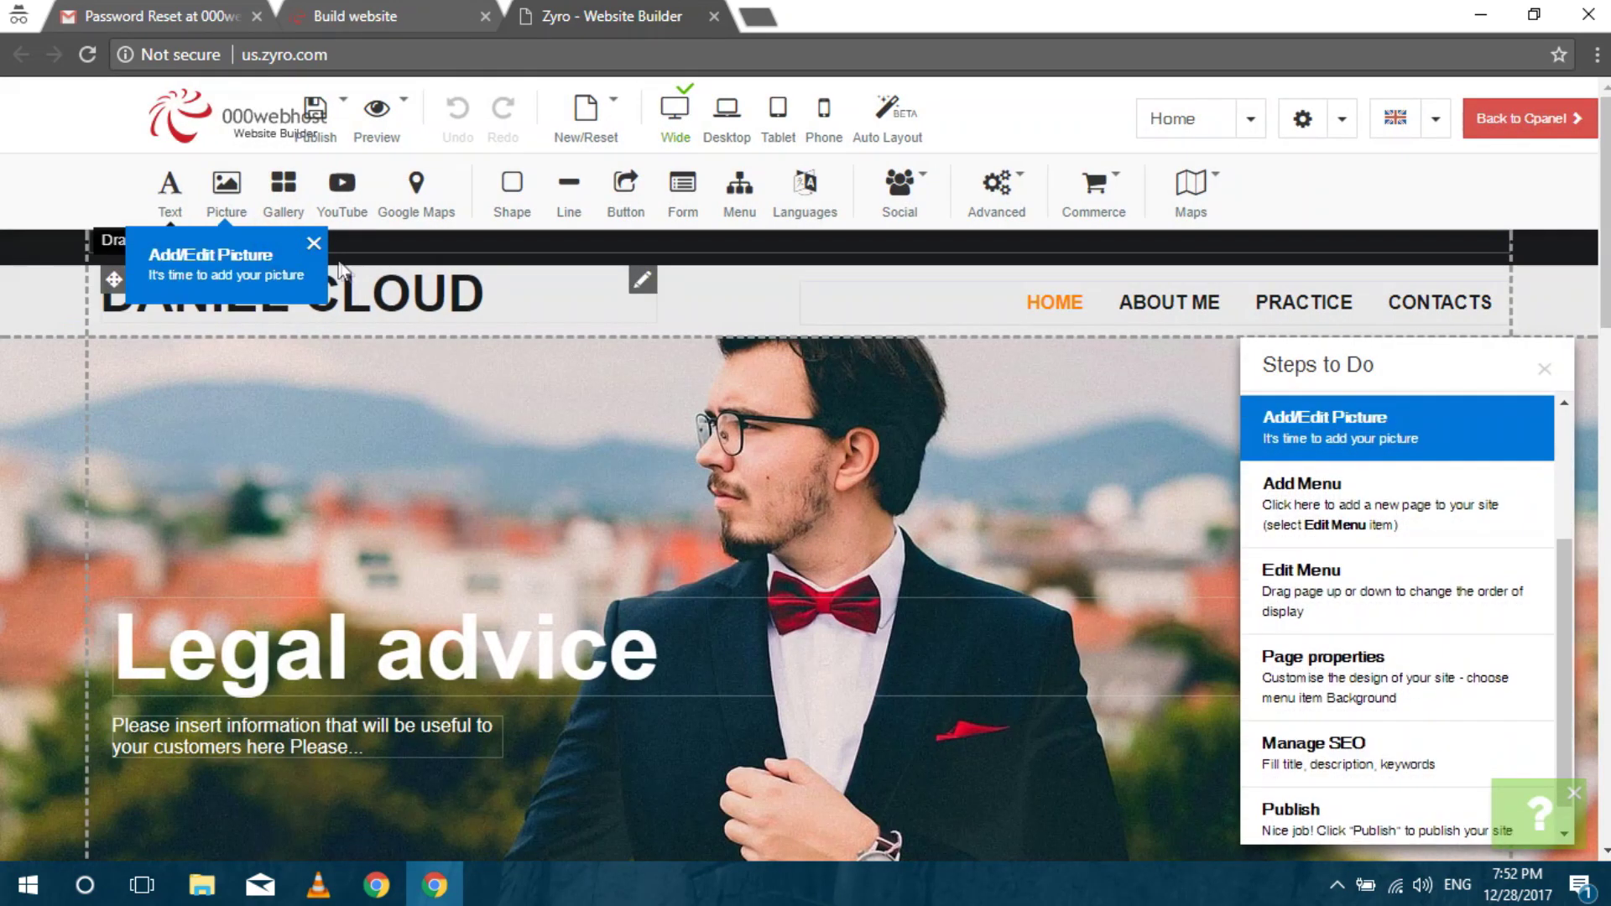
{"action": "left_click", "coordinate": [314, 243]}
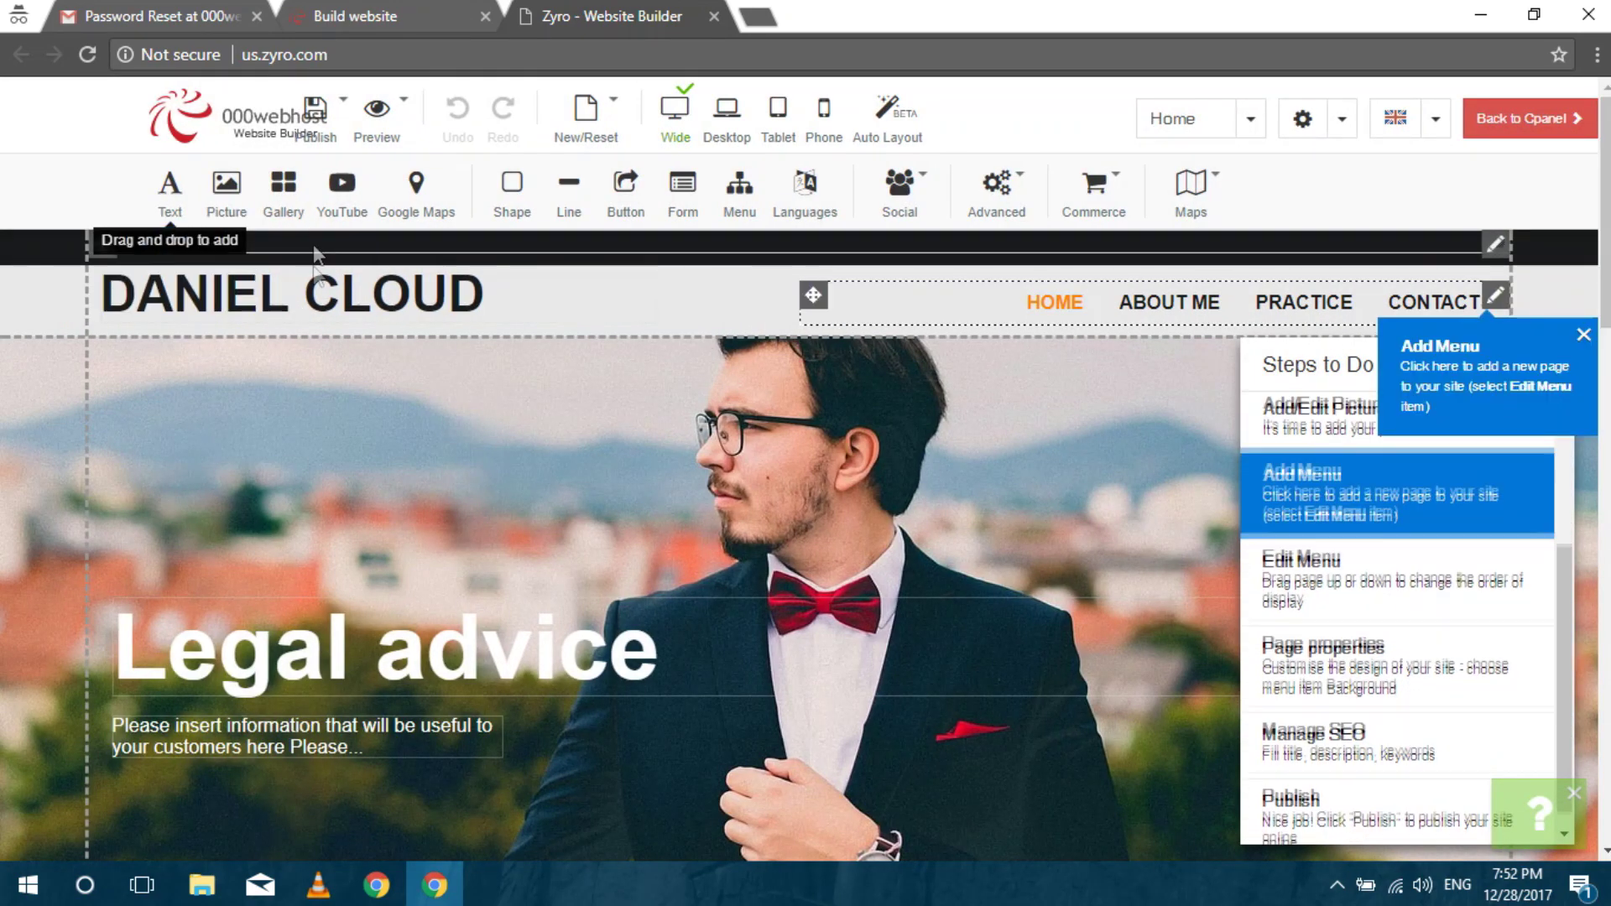
{"action": "right_click", "coordinate": [426, 307]}
{"action": "left_click", "coordinate": [721, 312]}
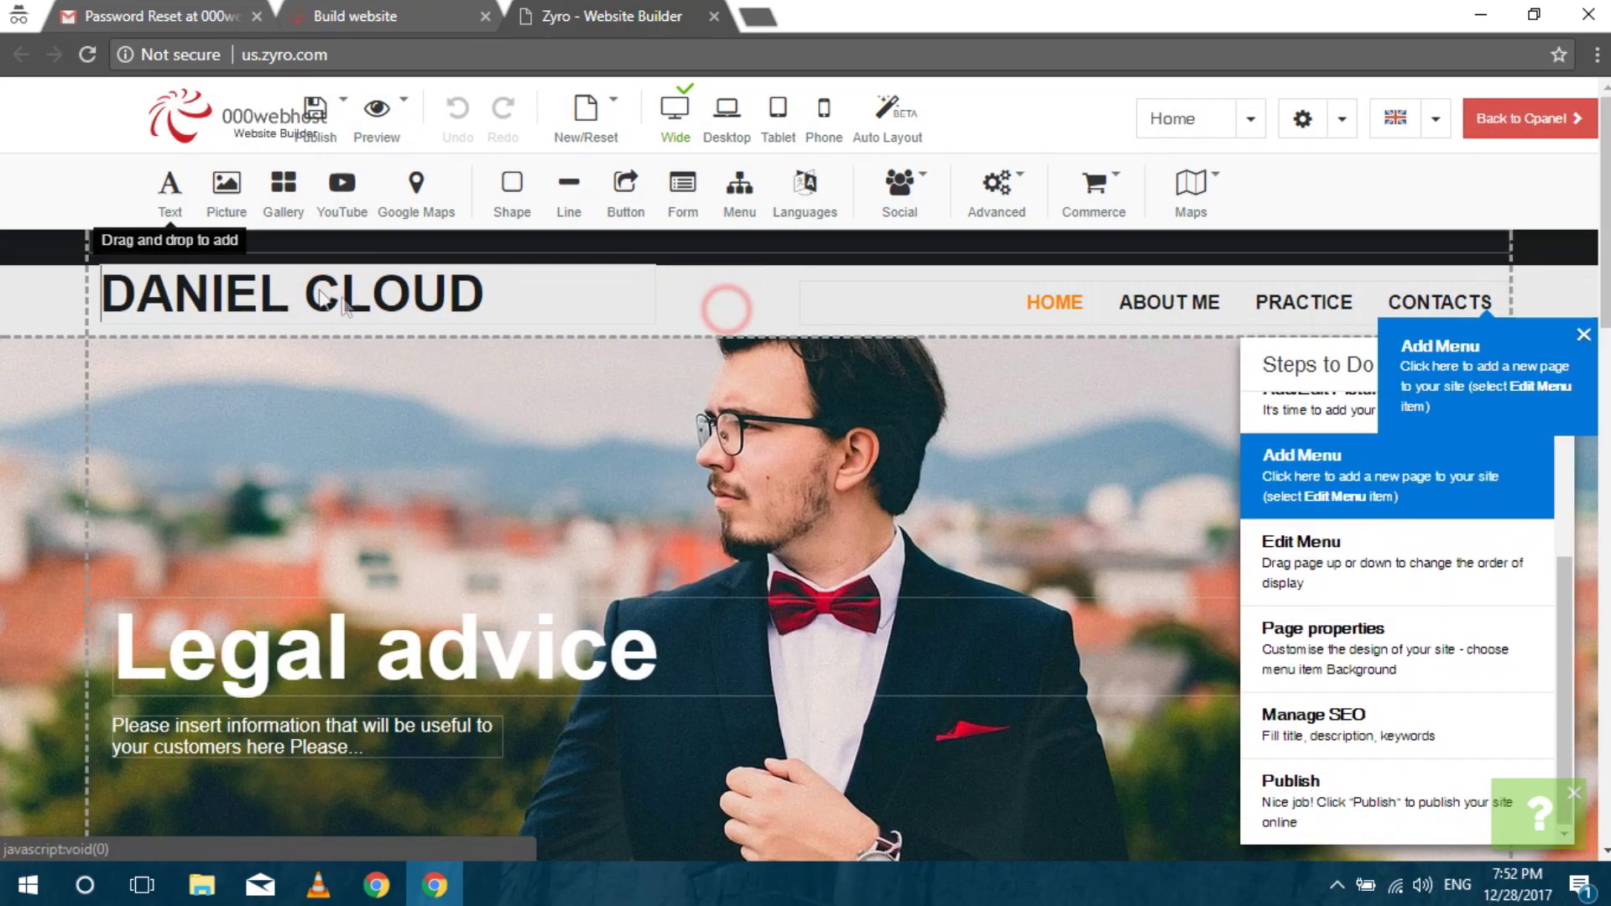
{"action": "key", "text": "ctrl+a"}
{"action": "type", "text": "NIRA"}
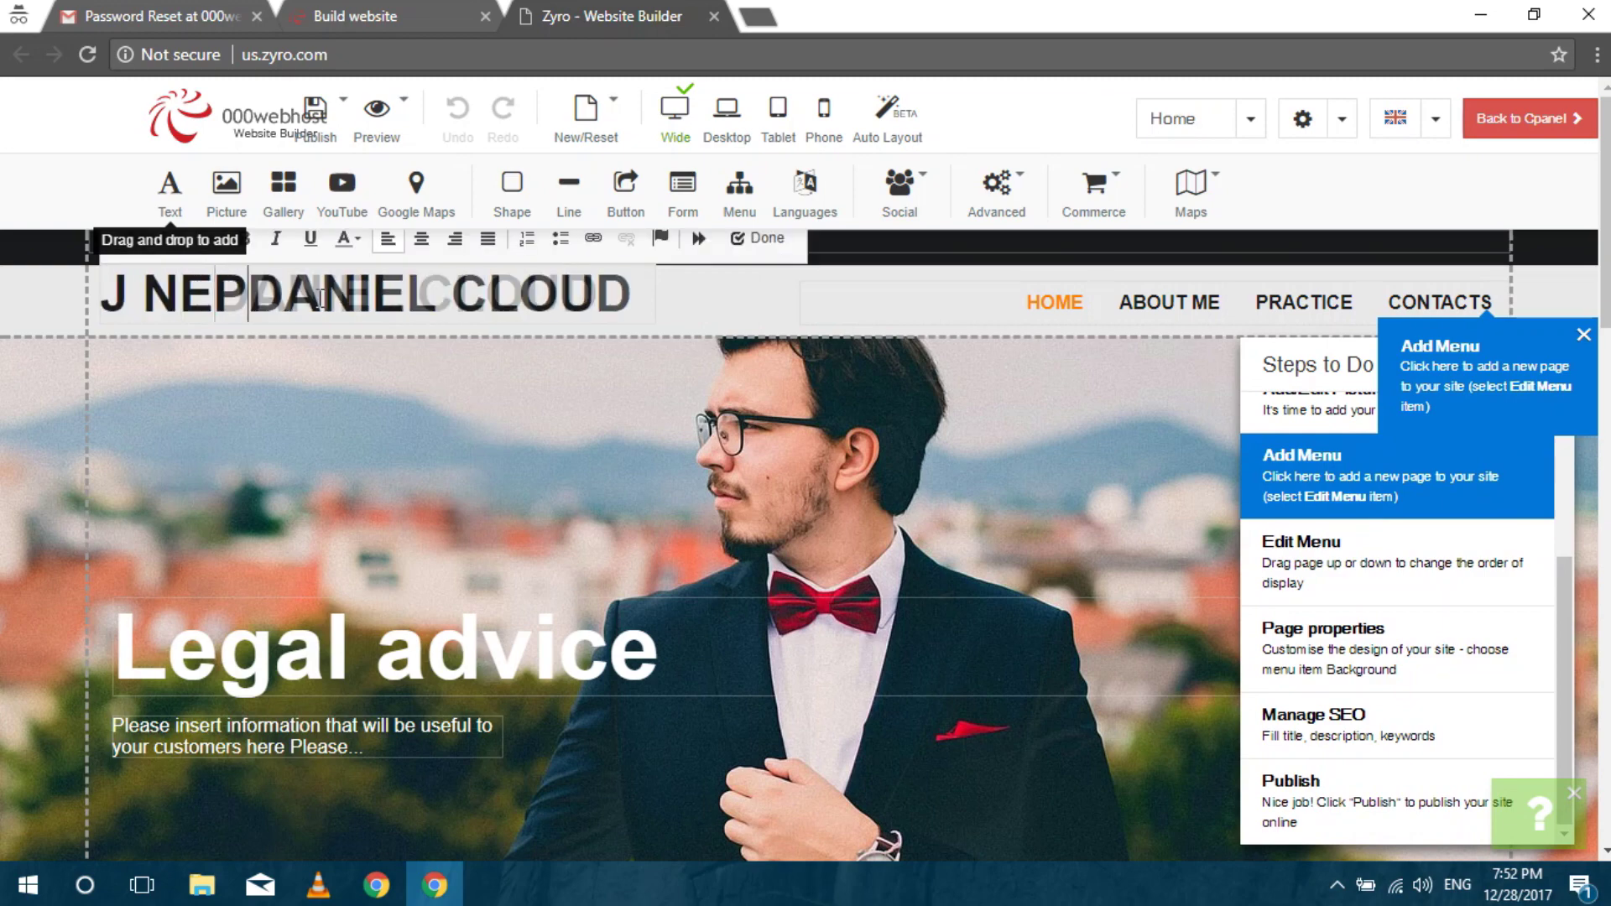
{"action": "type", "text": "AL"}
{"action": "key", "text": "ctrl+a"}
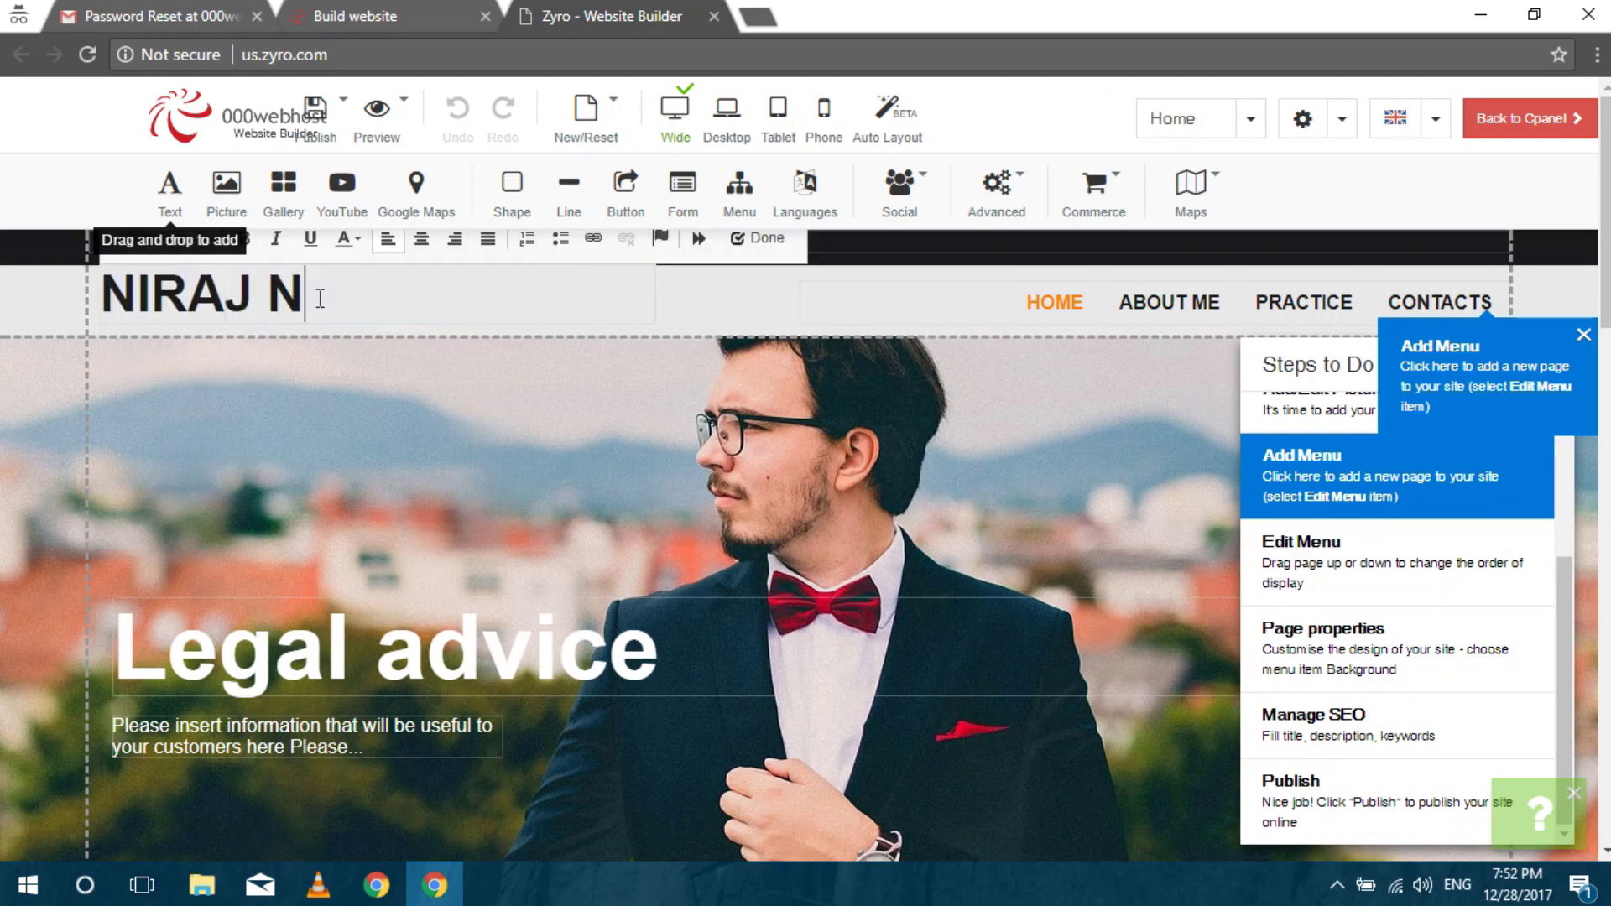
{"action": "left_click", "coordinate": [758, 239]}
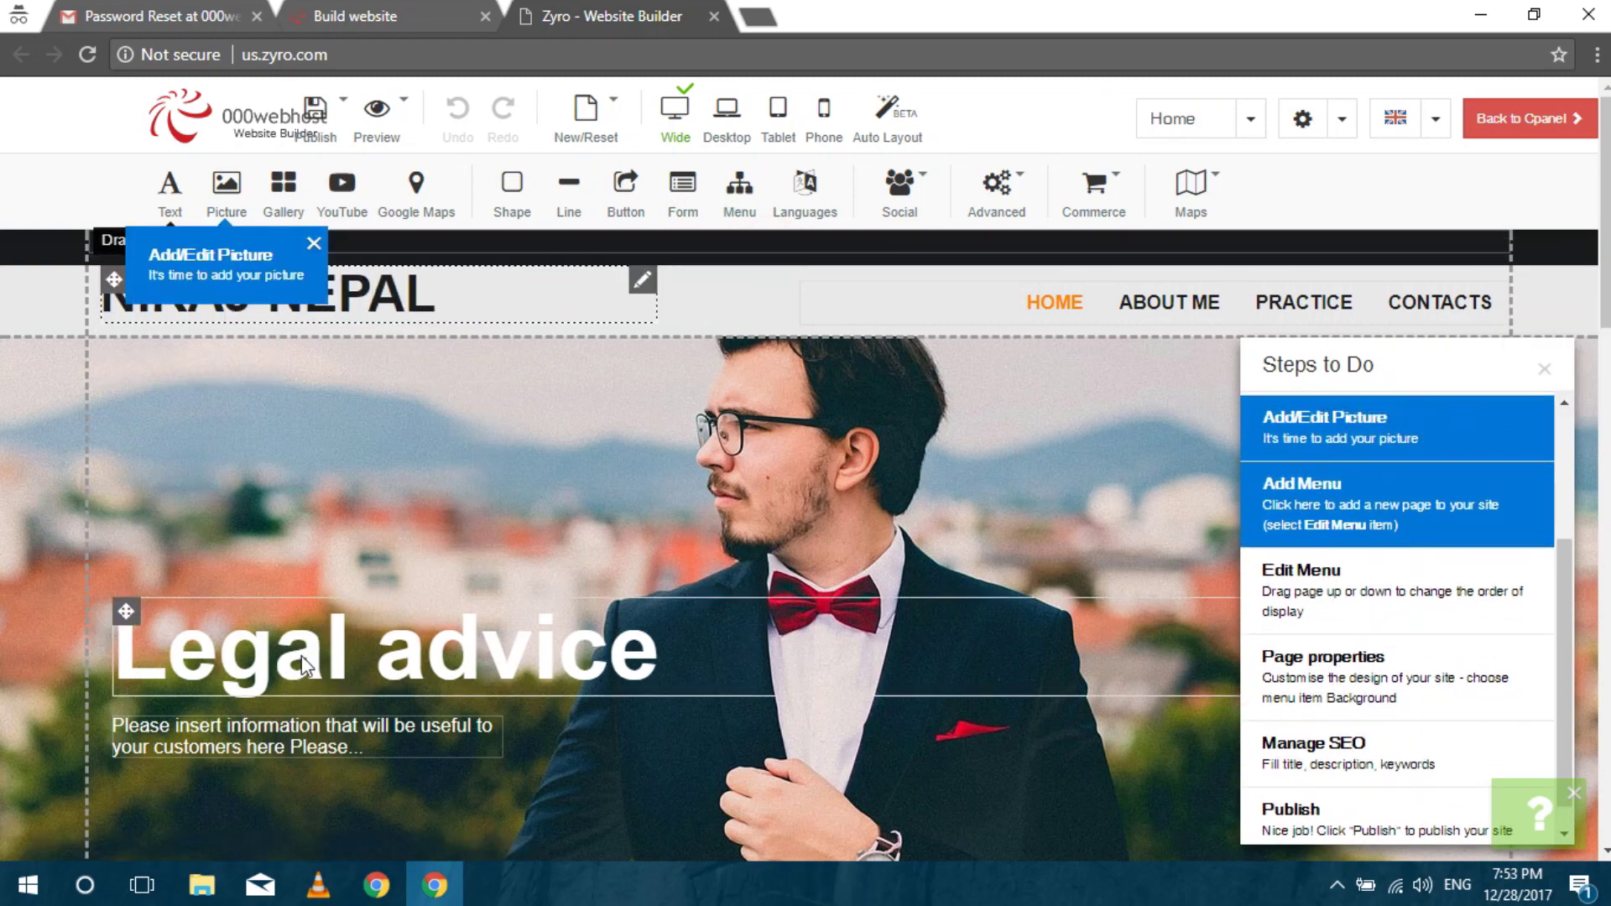
Head back to the control panel, choosing to publish the modified site first.
{"action": "scroll", "coordinate": [763, 617], "scroll_direction": "down", "scroll_amount": 10}
{"action": "scroll", "coordinate": [1545, 260], "scroll_direction": "down", "scroll_amount": 5}
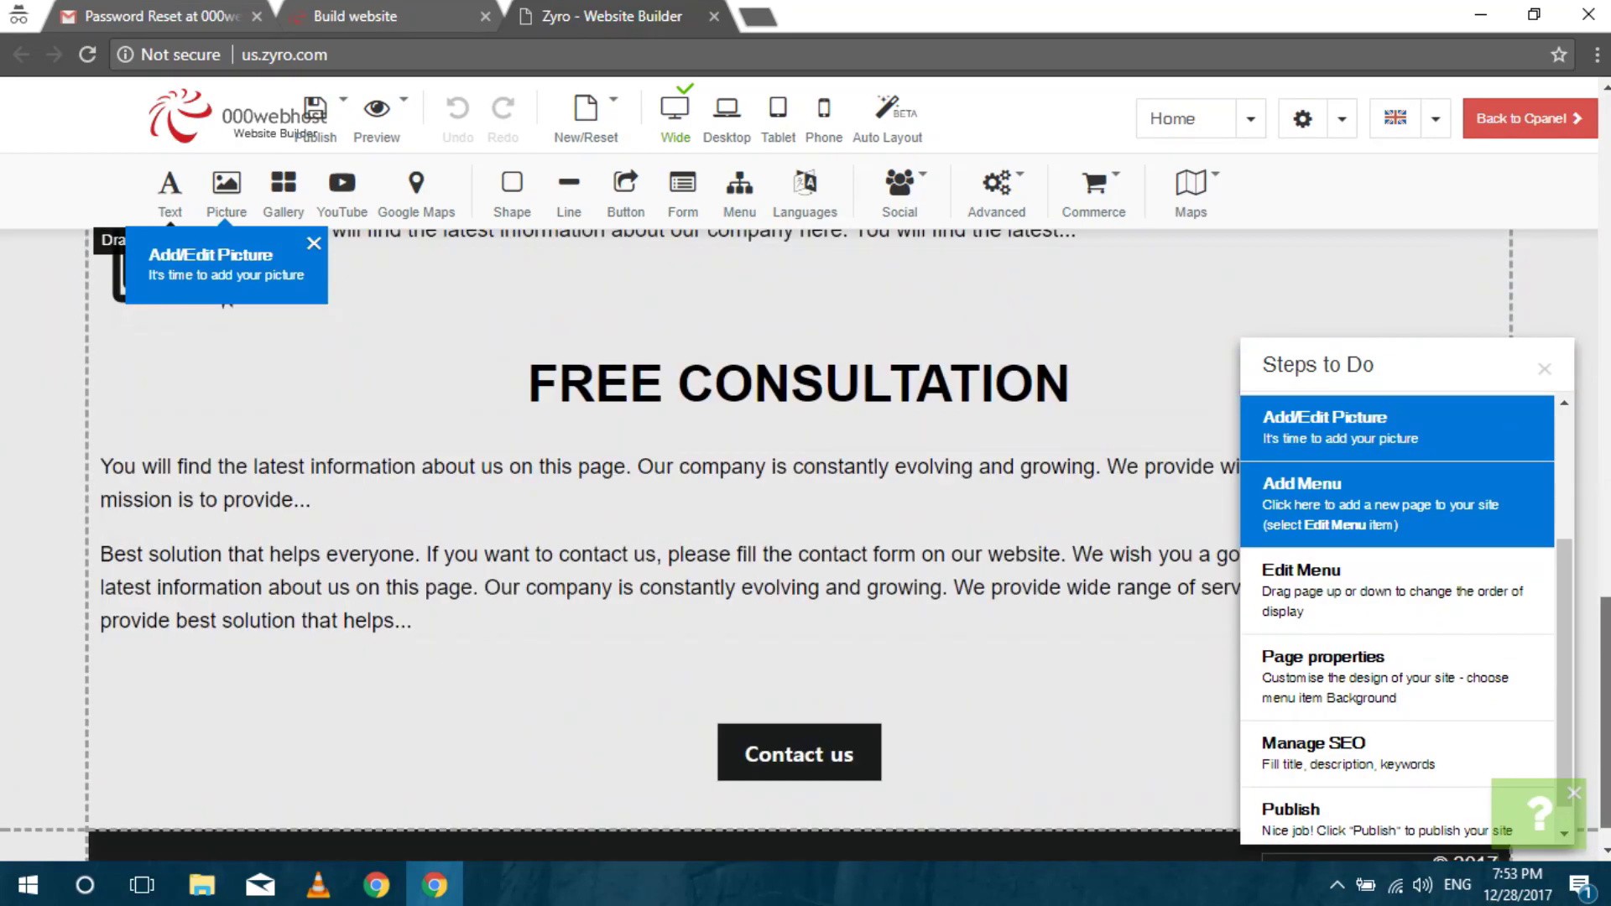
{"action": "left_click", "coordinate": [1527, 118]}
{"action": "left_click", "coordinate": [950, 304]}
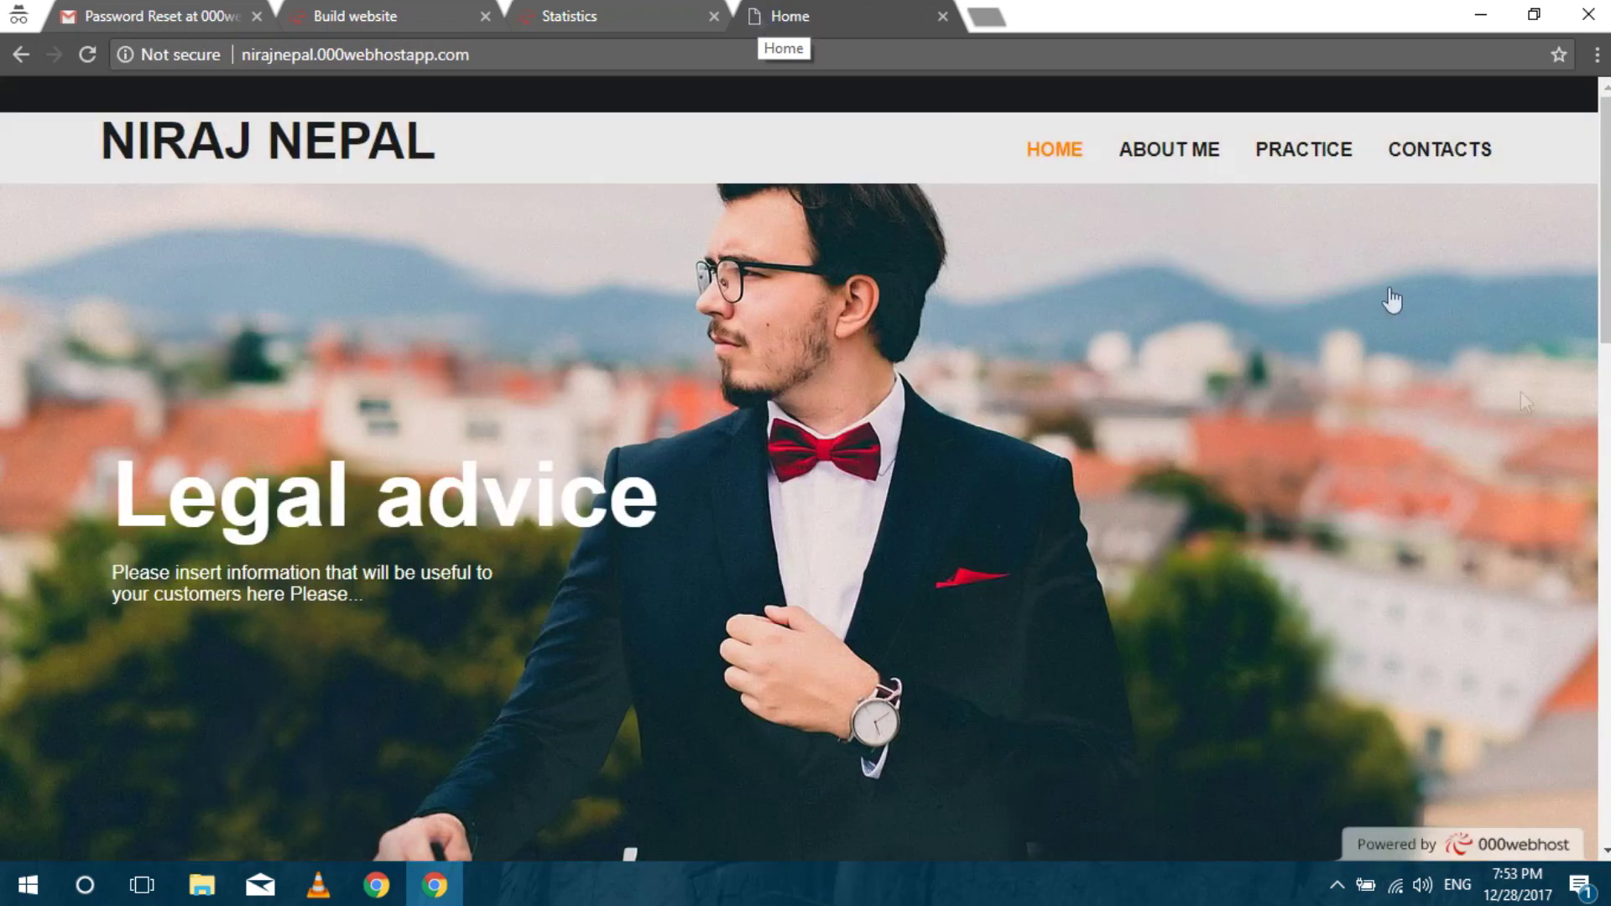
{"action": "scroll", "coordinate": [1393, 302], "scroll_direction": "down", "scroll_amount": 3}
{"action": "scroll", "coordinate": [799, 470], "scroll_direction": "down", "scroll_amount": 15}
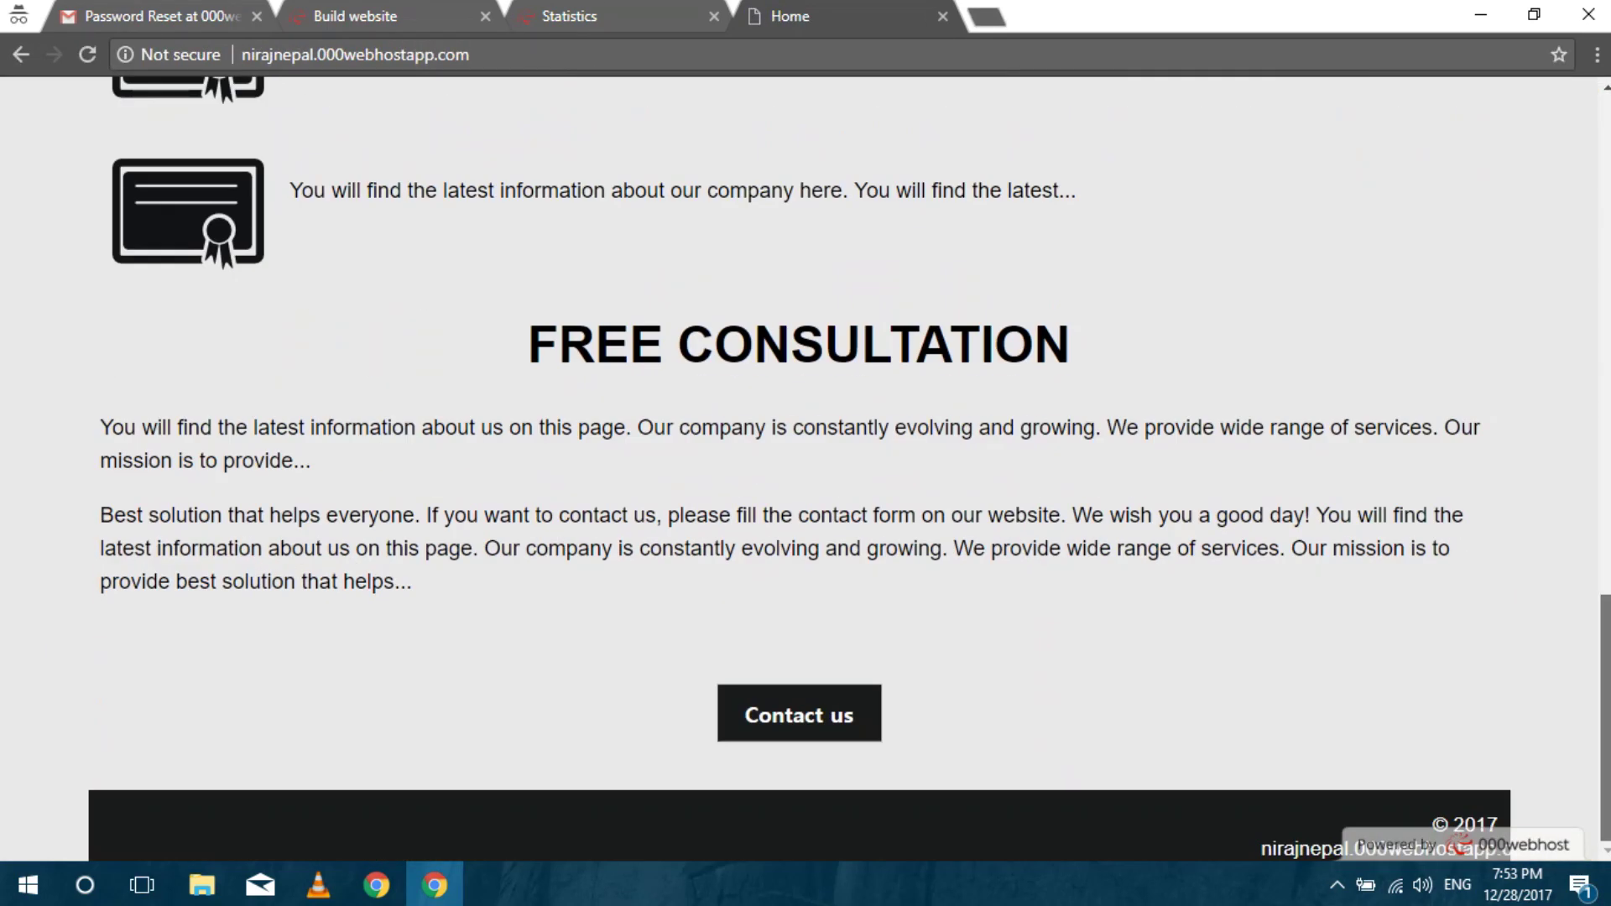
{"action": "scroll", "coordinate": [799, 469], "scroll_direction": "up", "scroll_amount": 18}
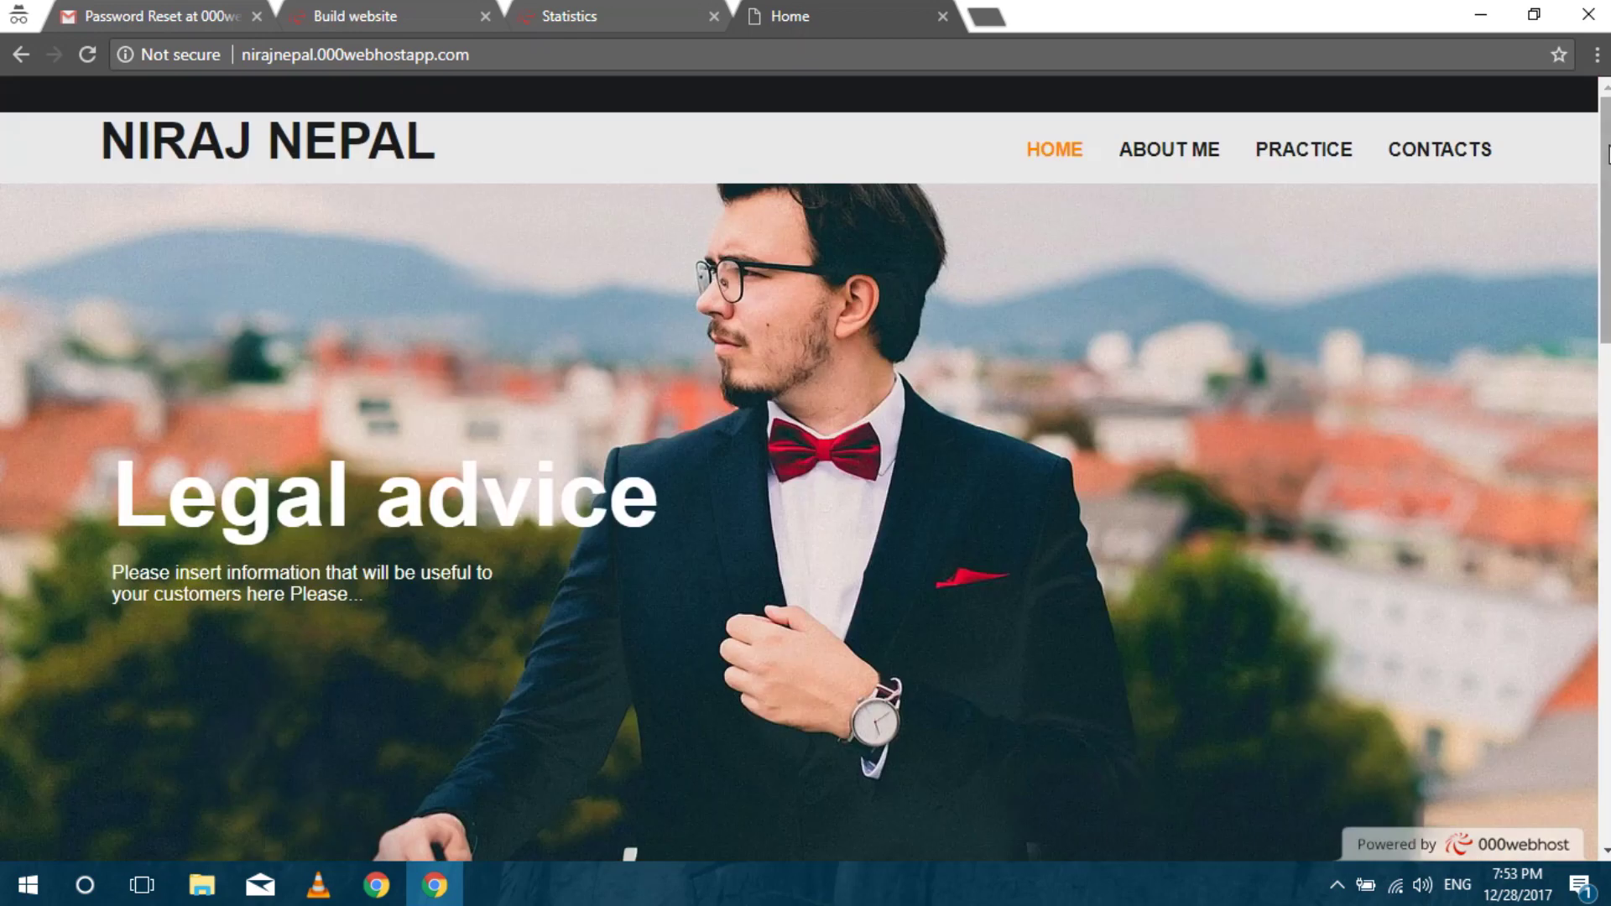
{"action": "left_click", "coordinate": [943, 16]}
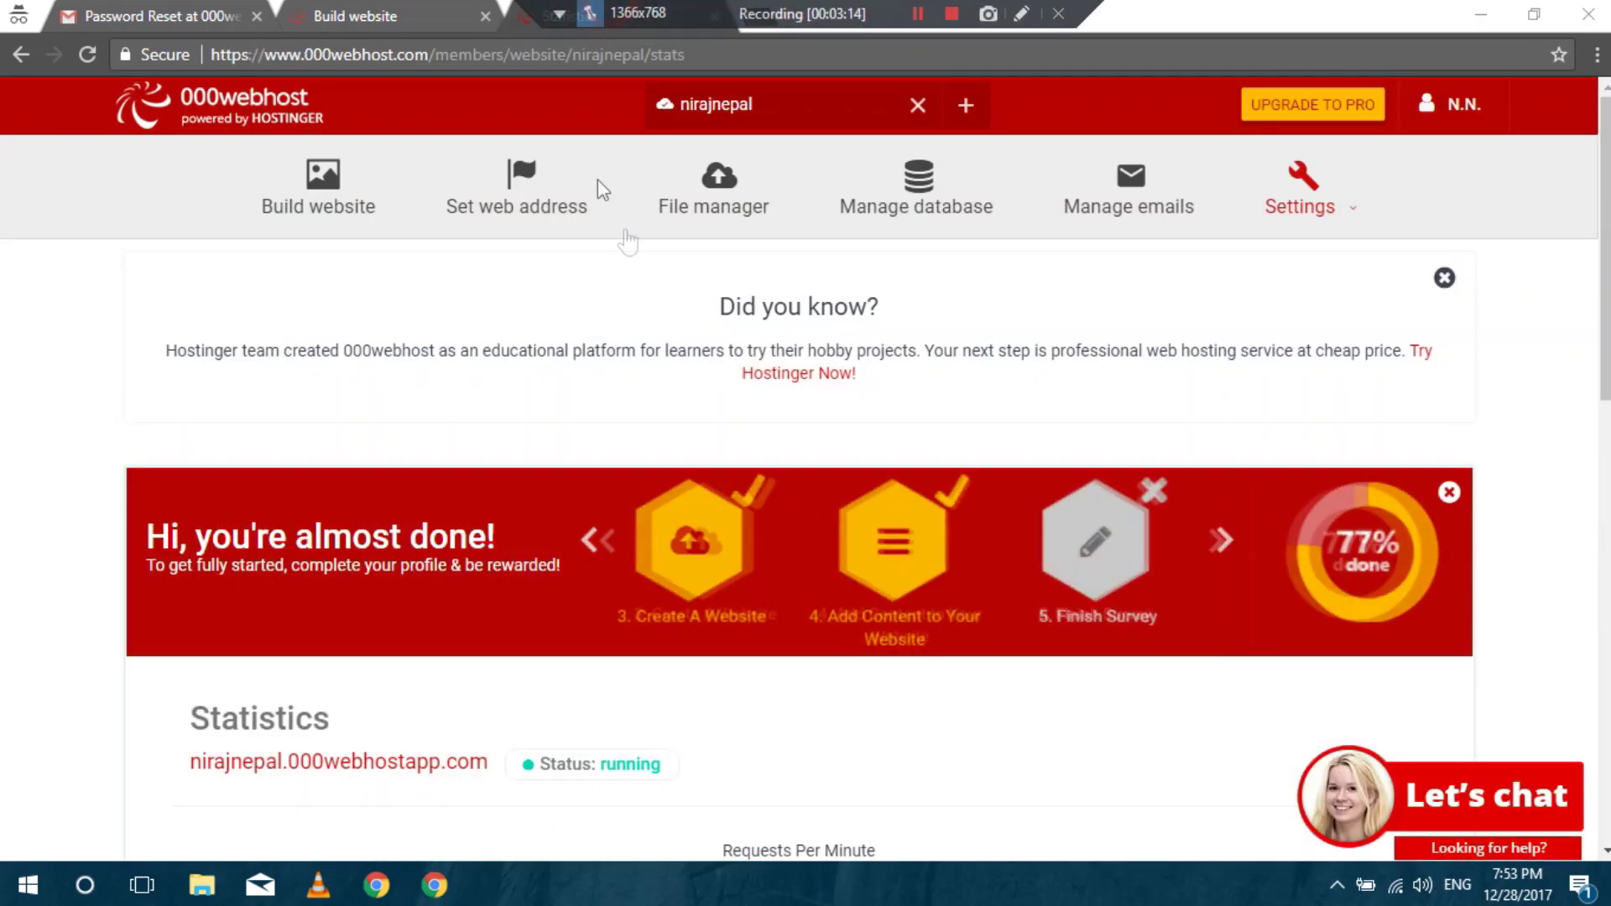
{"action": "left_click", "coordinate": [324, 201]}
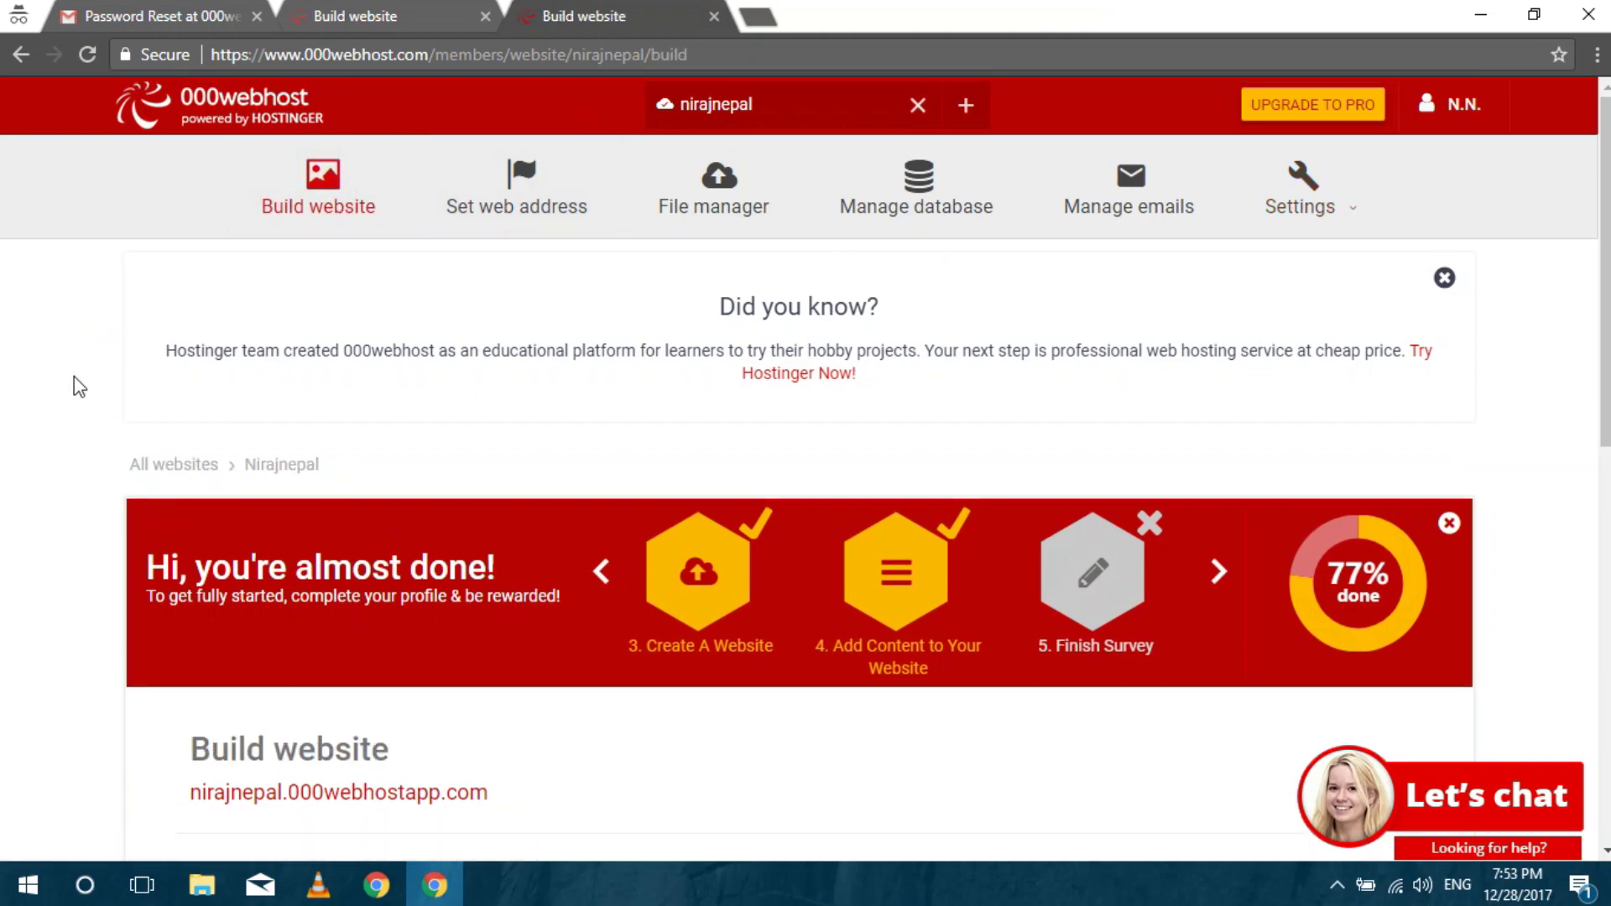
{"action": "scroll", "coordinate": [76, 385], "scroll_direction": "down", "scroll_amount": 10}
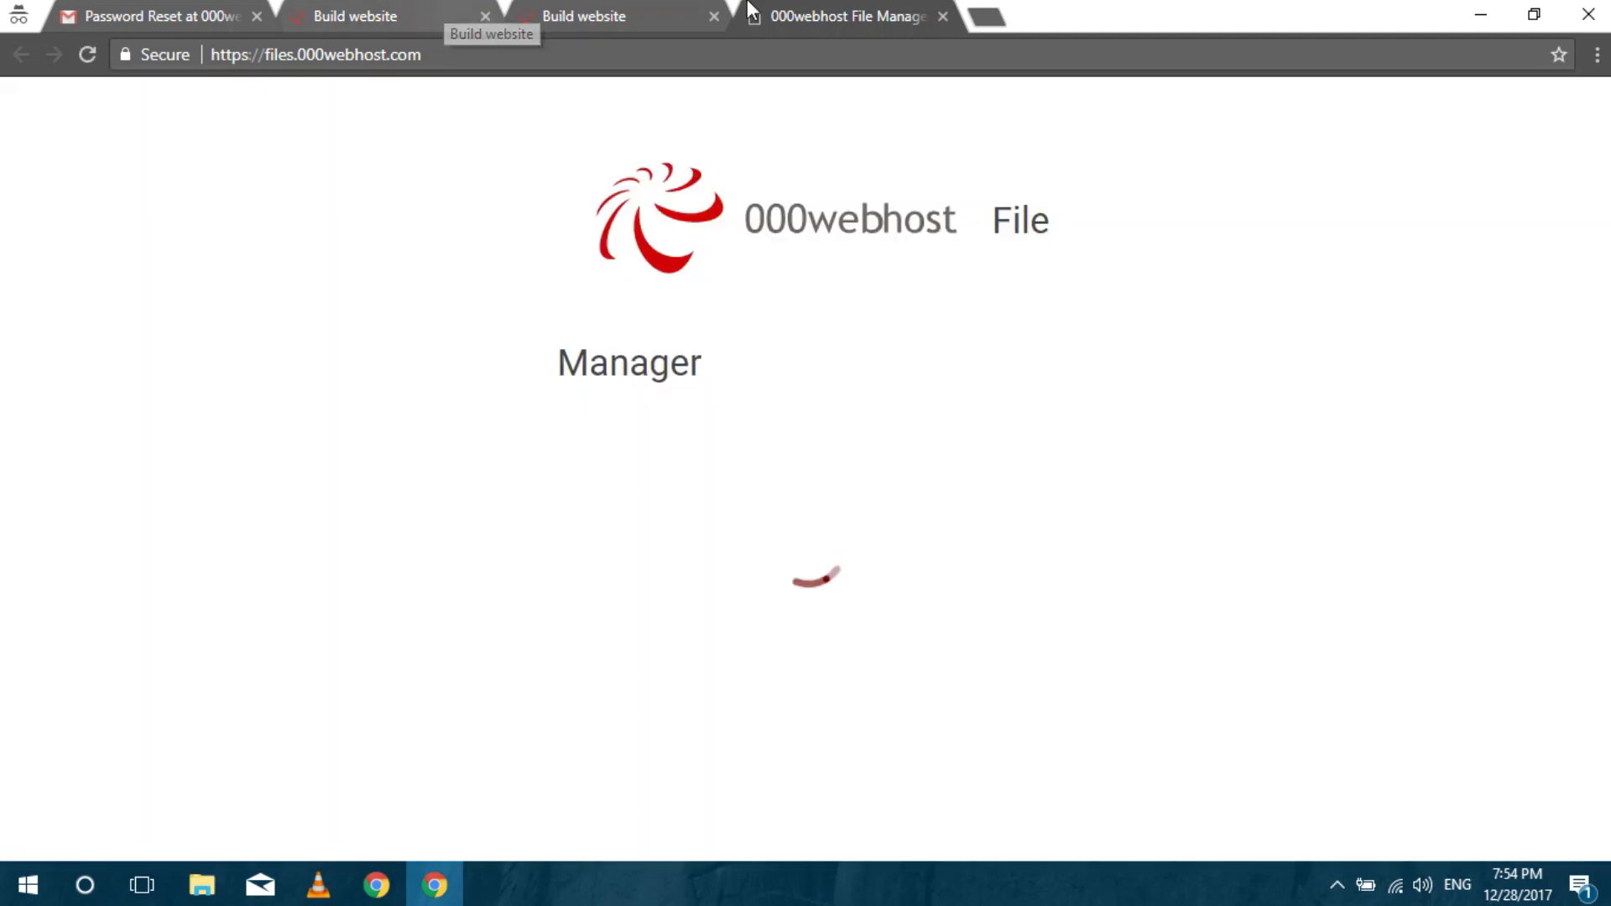
{"action": "left_click", "coordinate": [485, 16]}
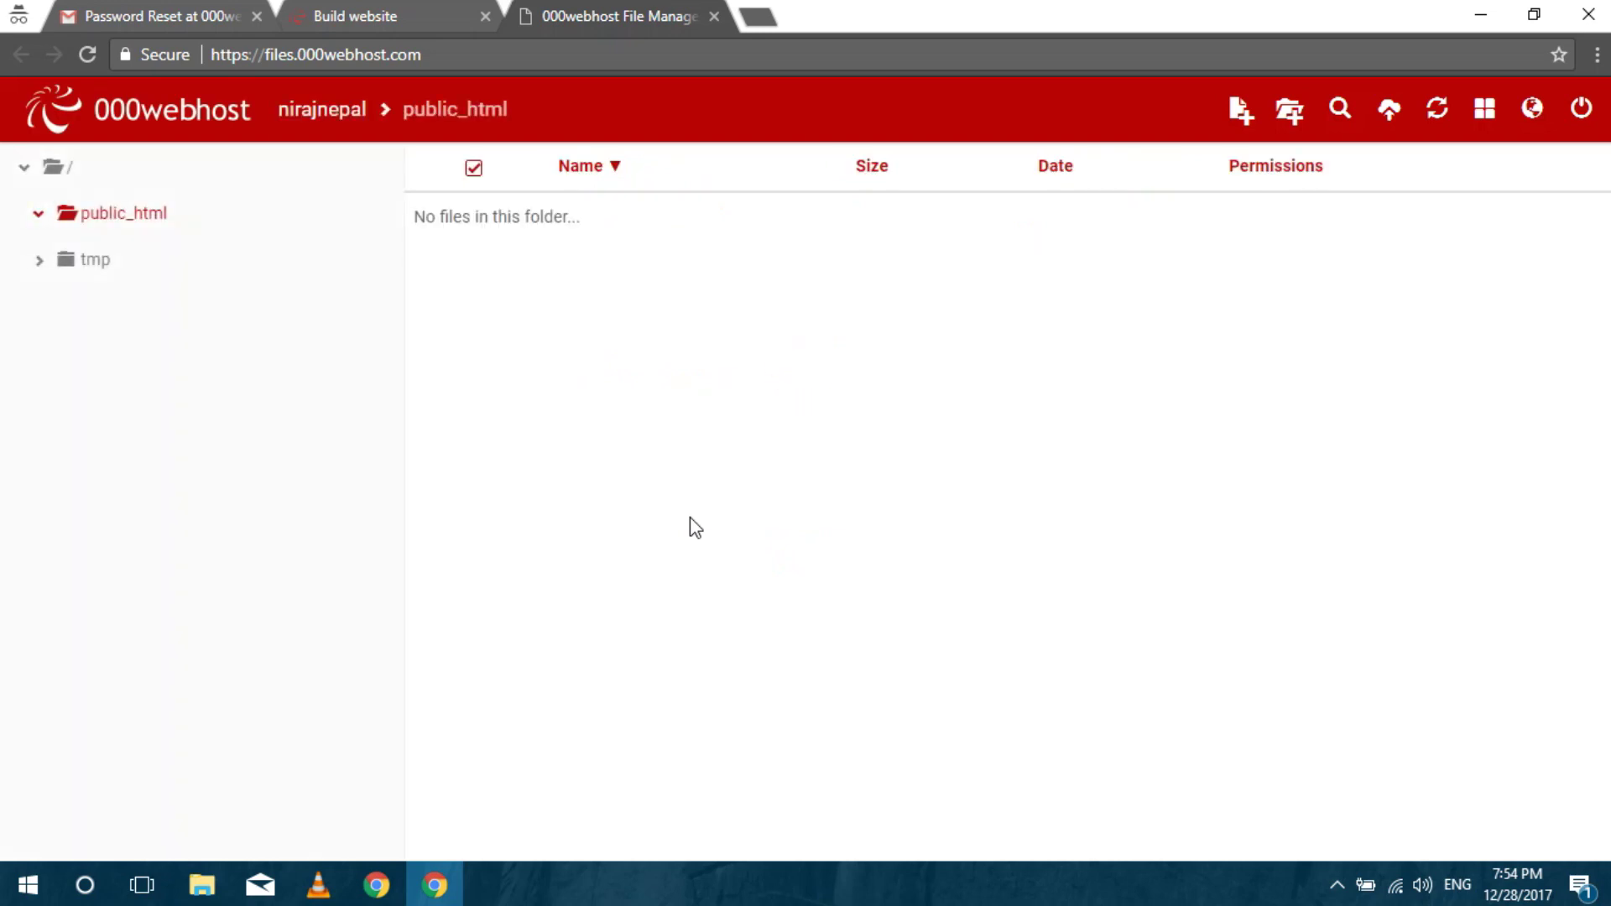
Select all five public_html items (zyro, .htaccess, .htaccess_original, index.php, web.config) and confirm their deletion.
{"action": "right_click", "coordinate": [621, 316]}
{"action": "left_click", "coordinate": [522, 514]}
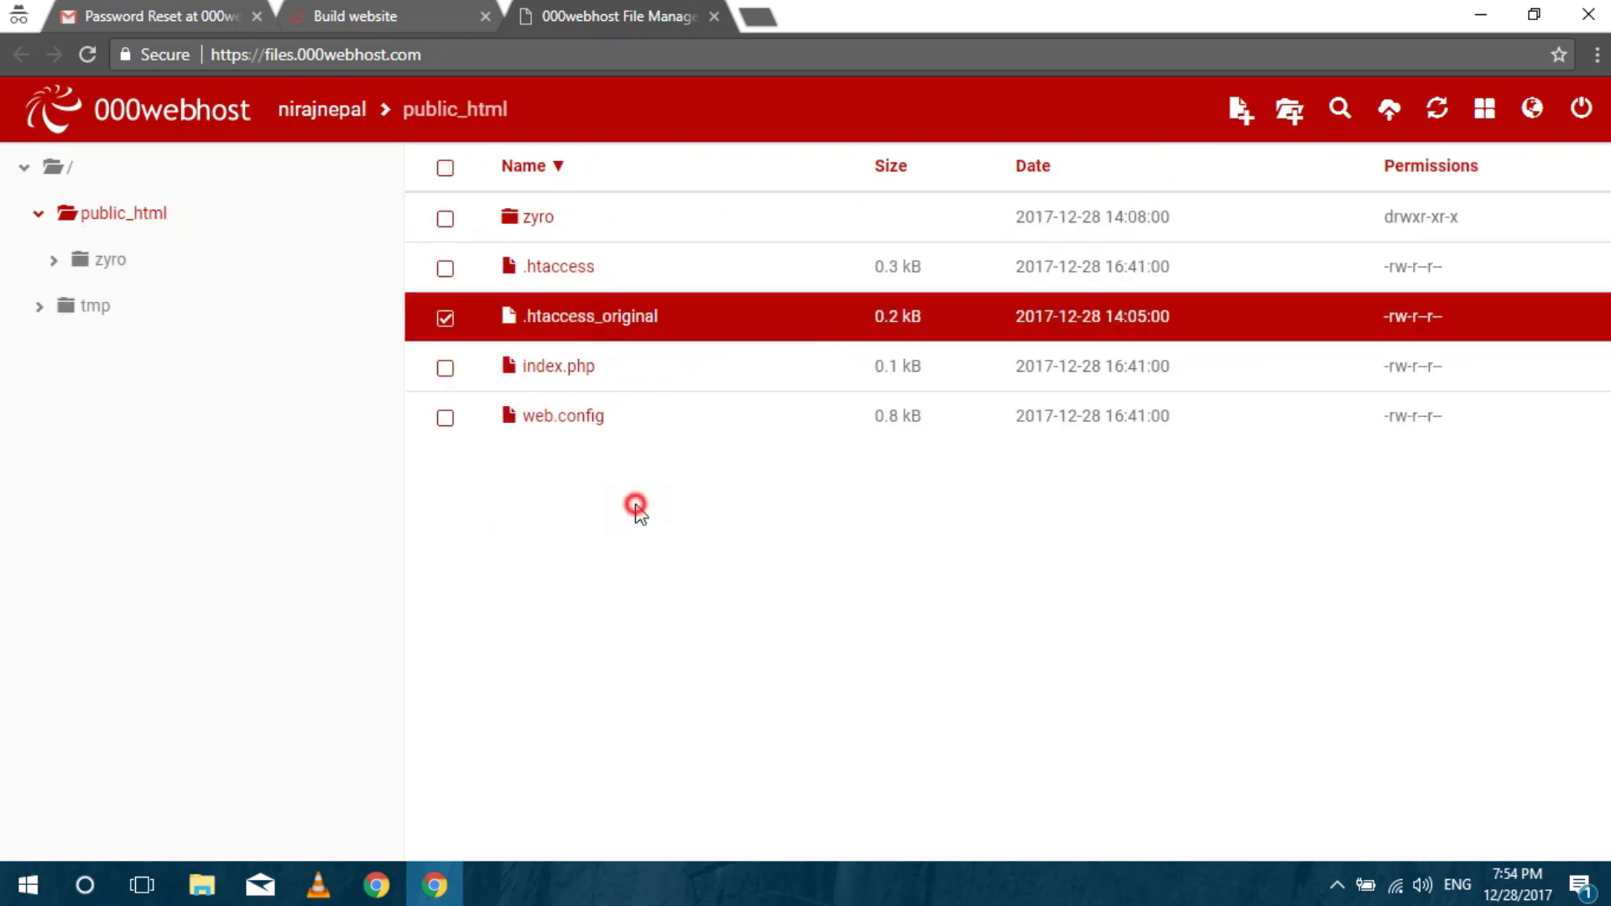
{"action": "left_click", "coordinate": [446, 220]}
{"action": "left_click", "coordinate": [445, 253]}
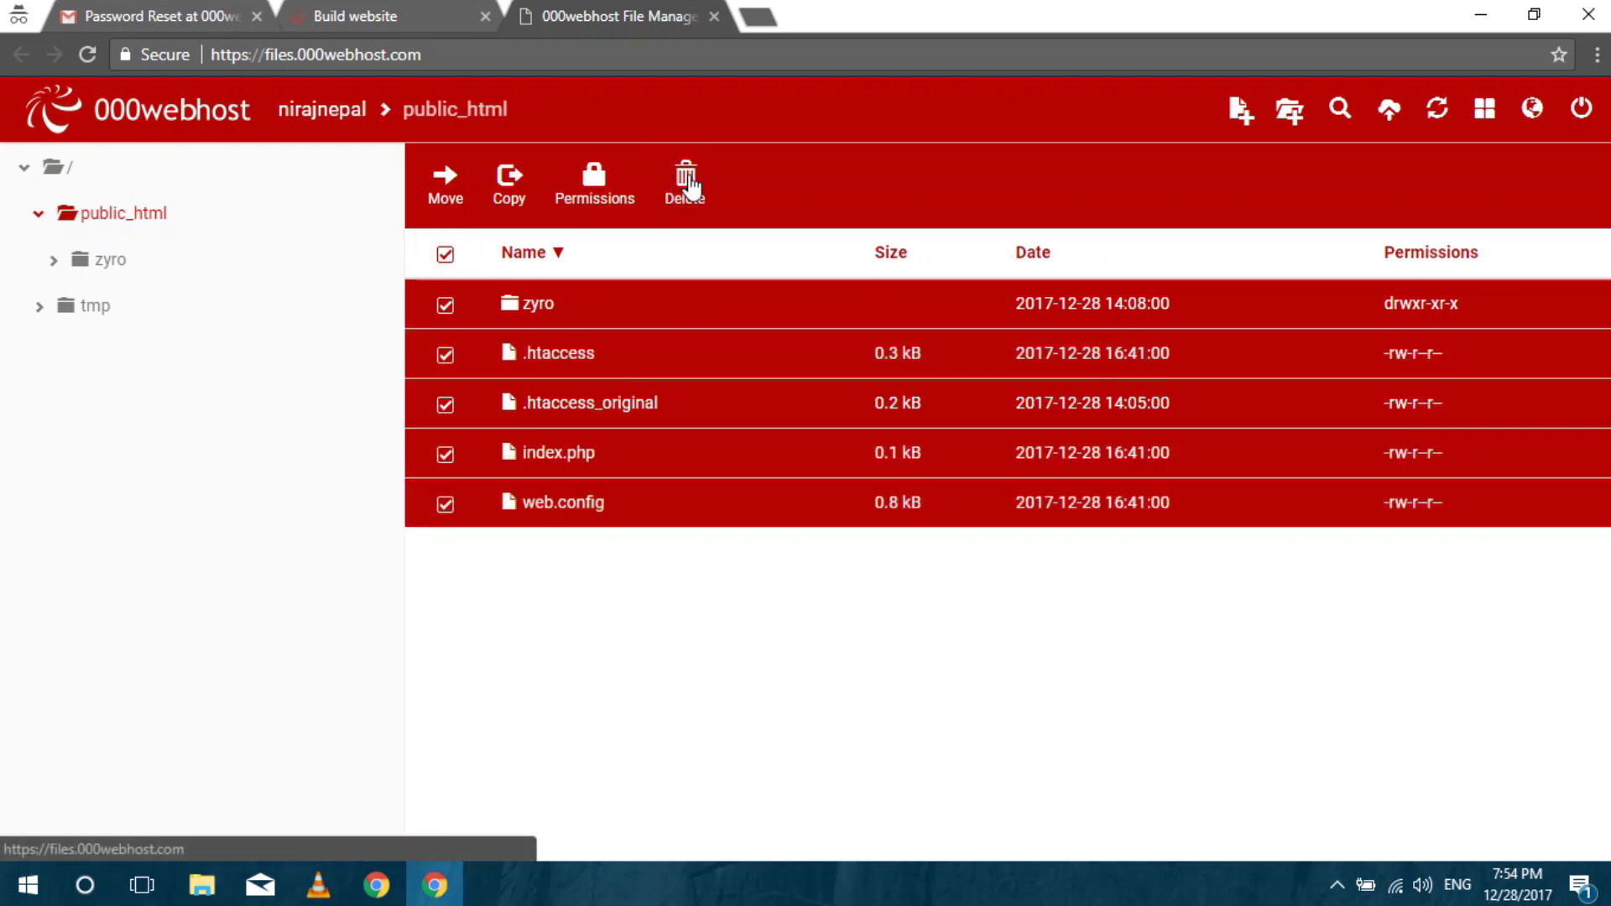
{"action": "left_click", "coordinate": [690, 187]}
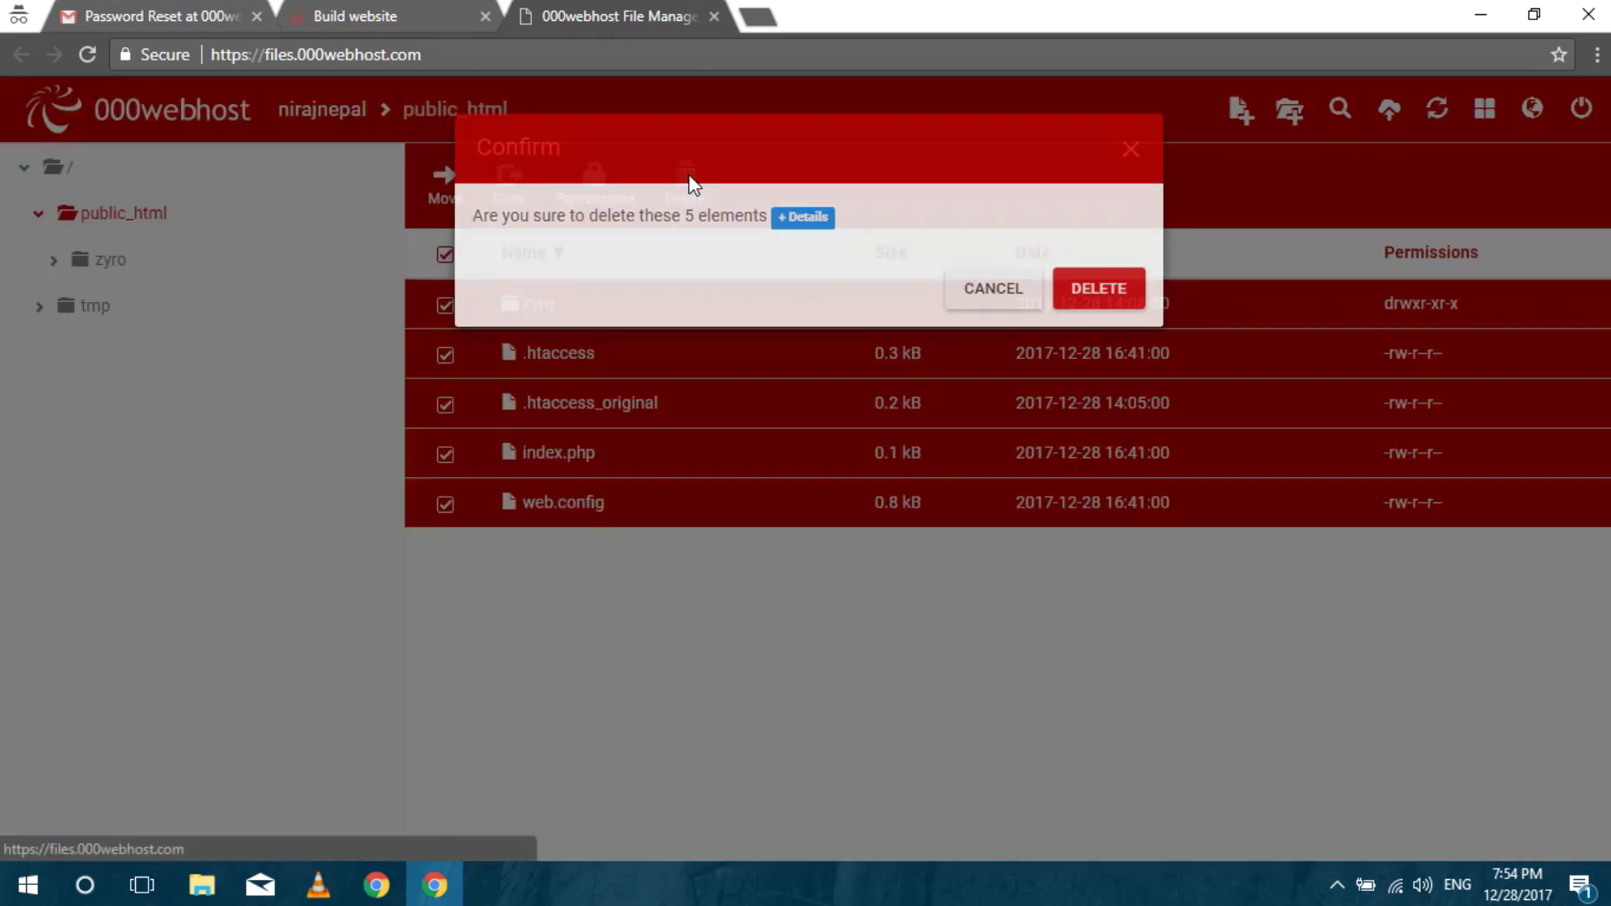
{"action": "left_click", "coordinate": [1117, 283]}
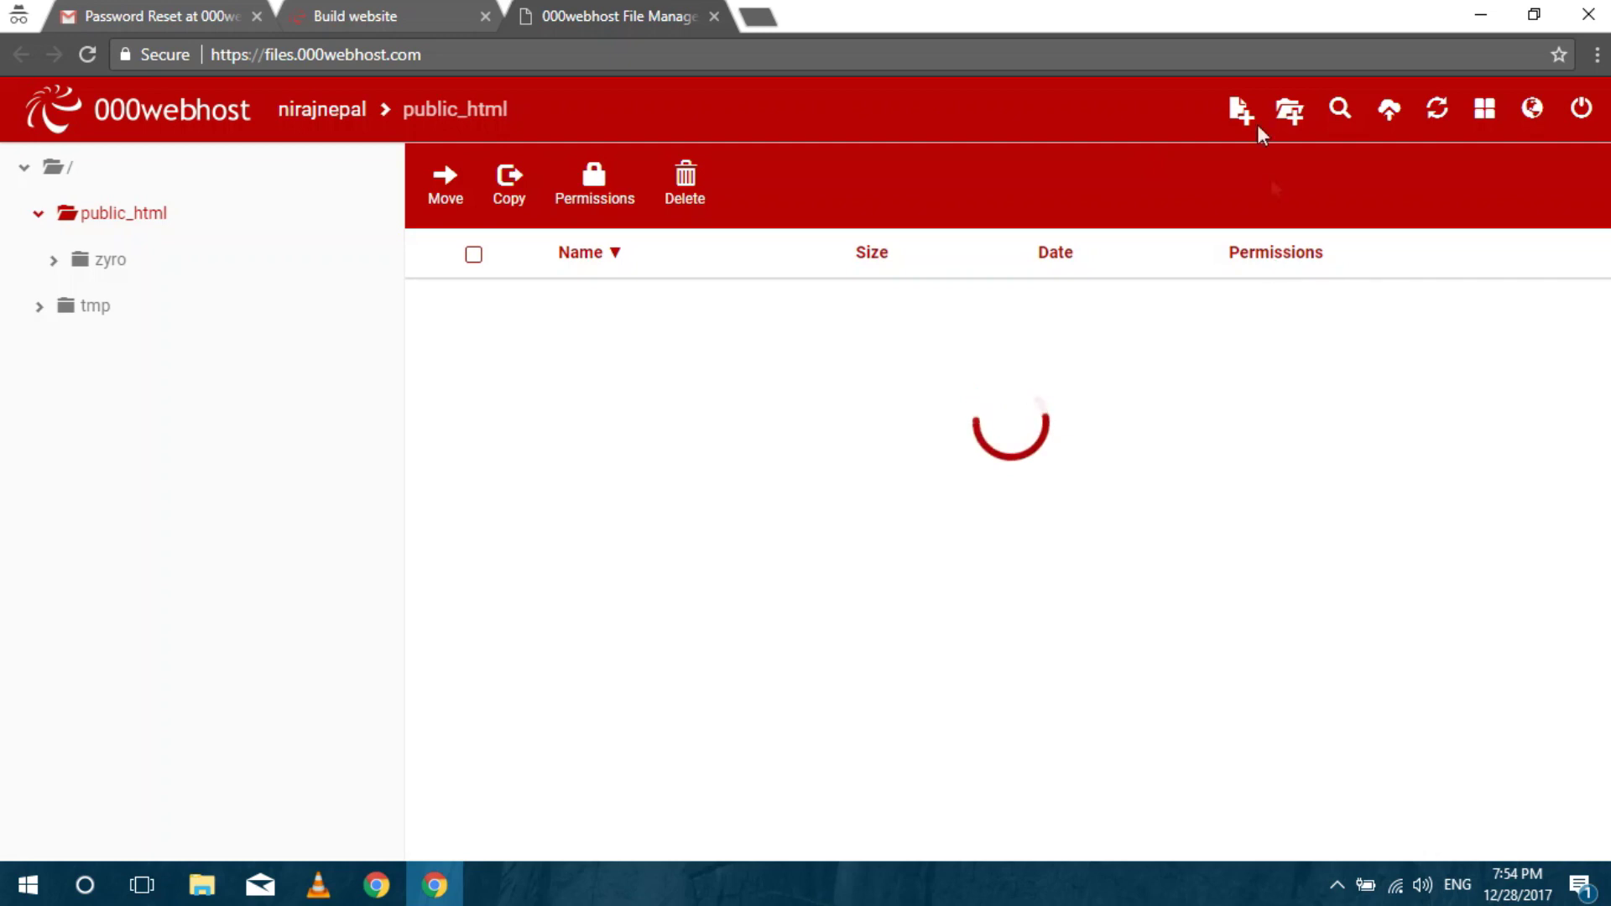
Create a new empty file named index.html in public_html.
{"action": "left_click", "coordinate": [1240, 109]}
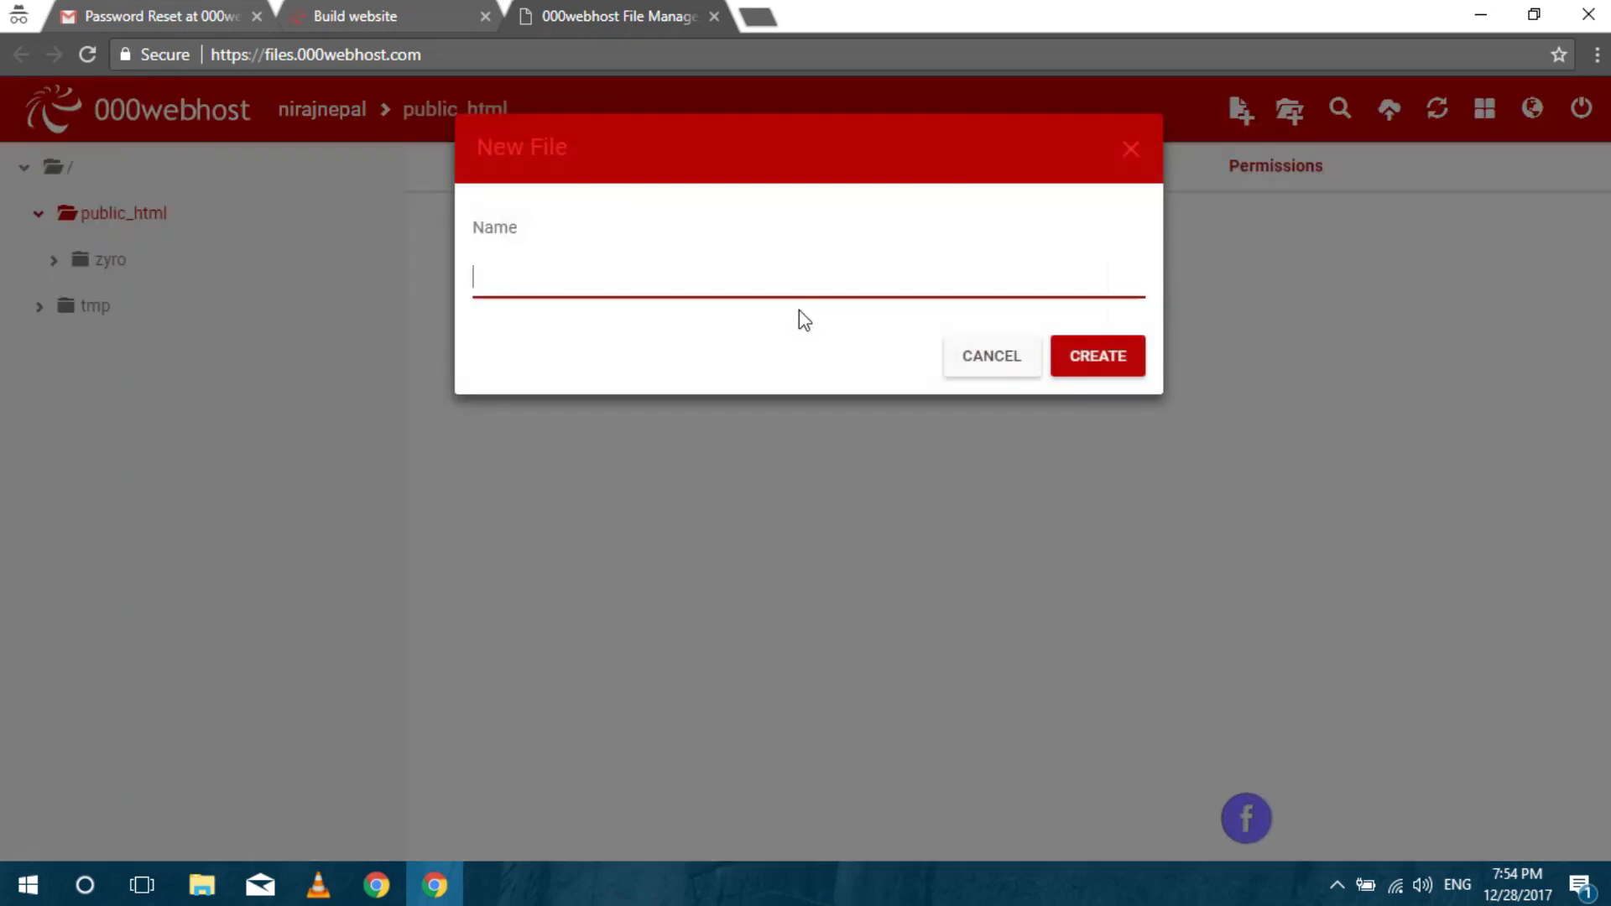
{"action": "type", "text": "index"}
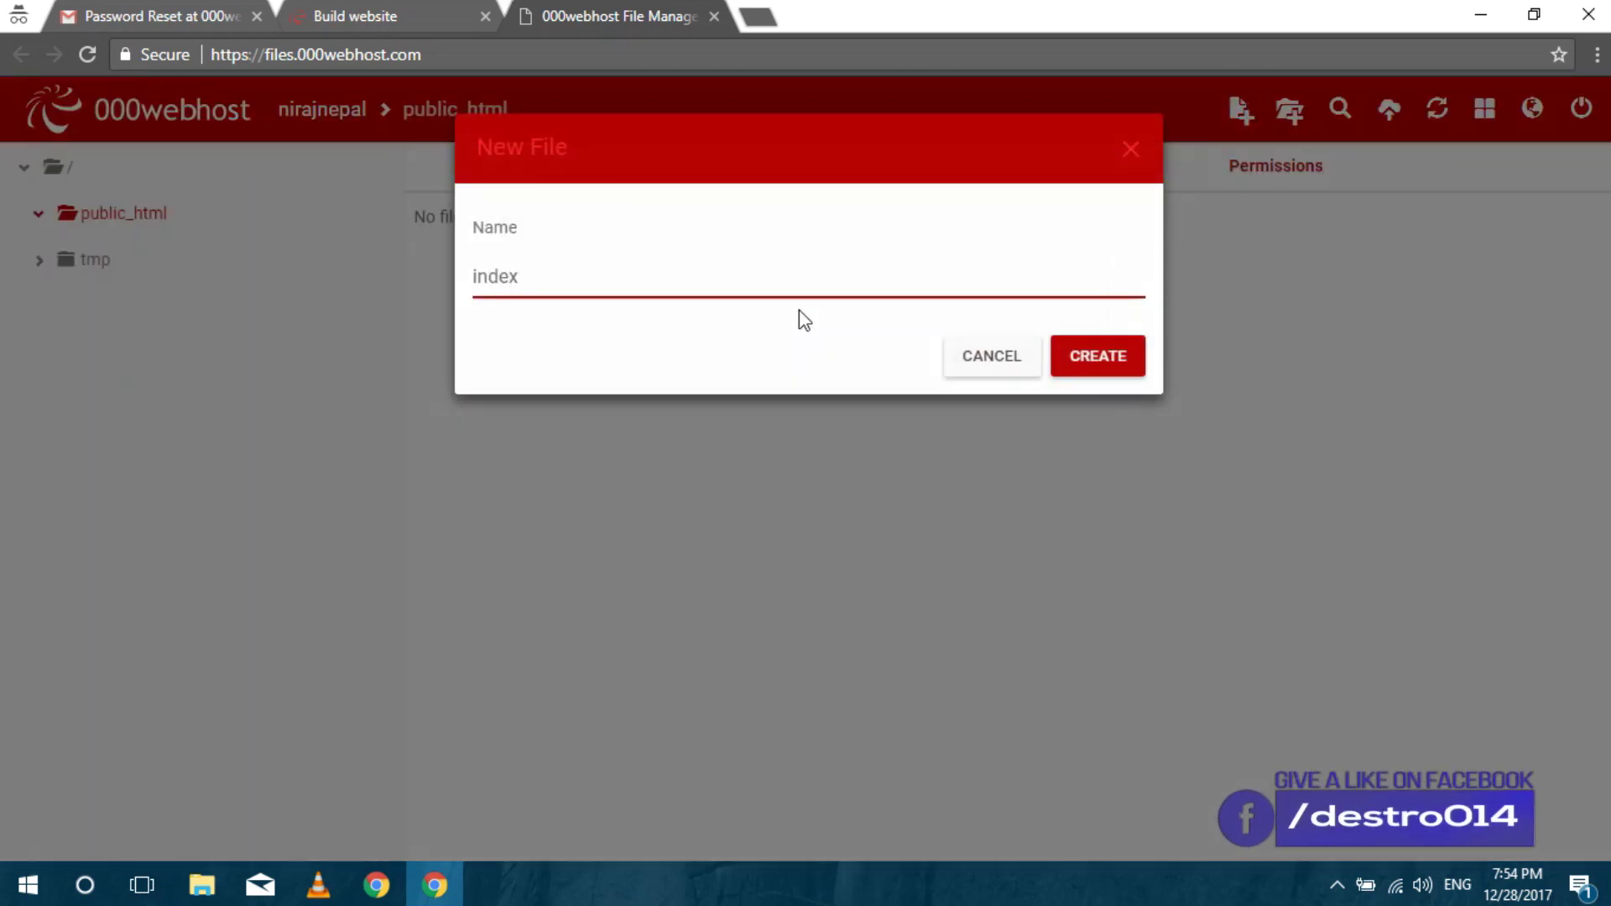
{"action": "type", "text": ".html"}
{"action": "left_click", "coordinate": [1116, 362]}
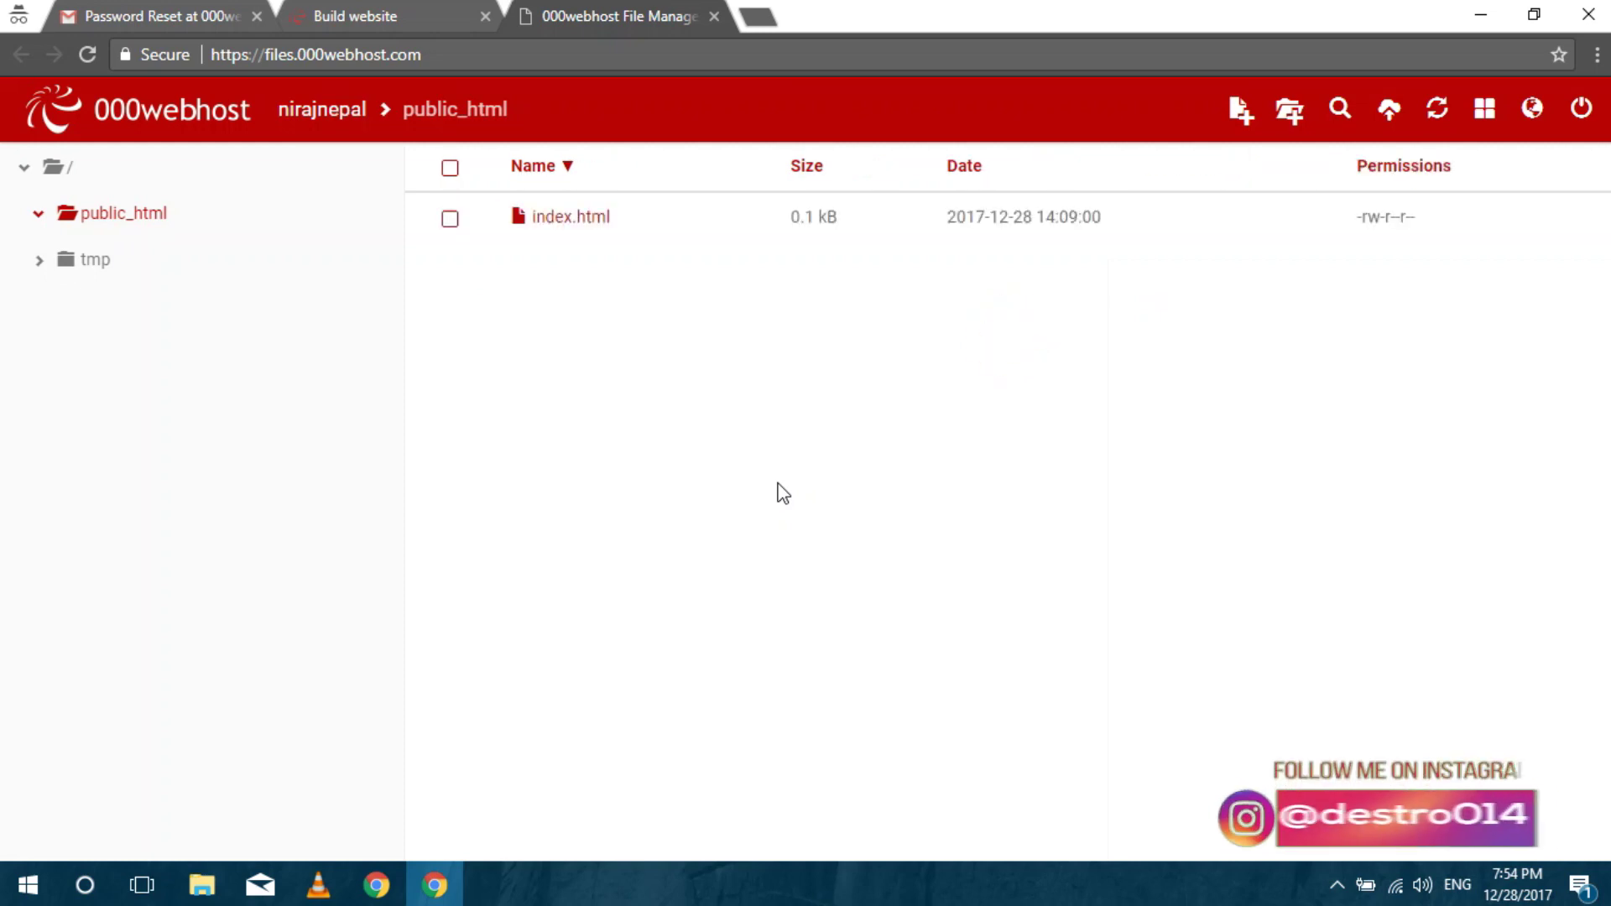
Write the html, head, title and body markup into index.html.
{"action": "double_click", "coordinate": [601, 223]}
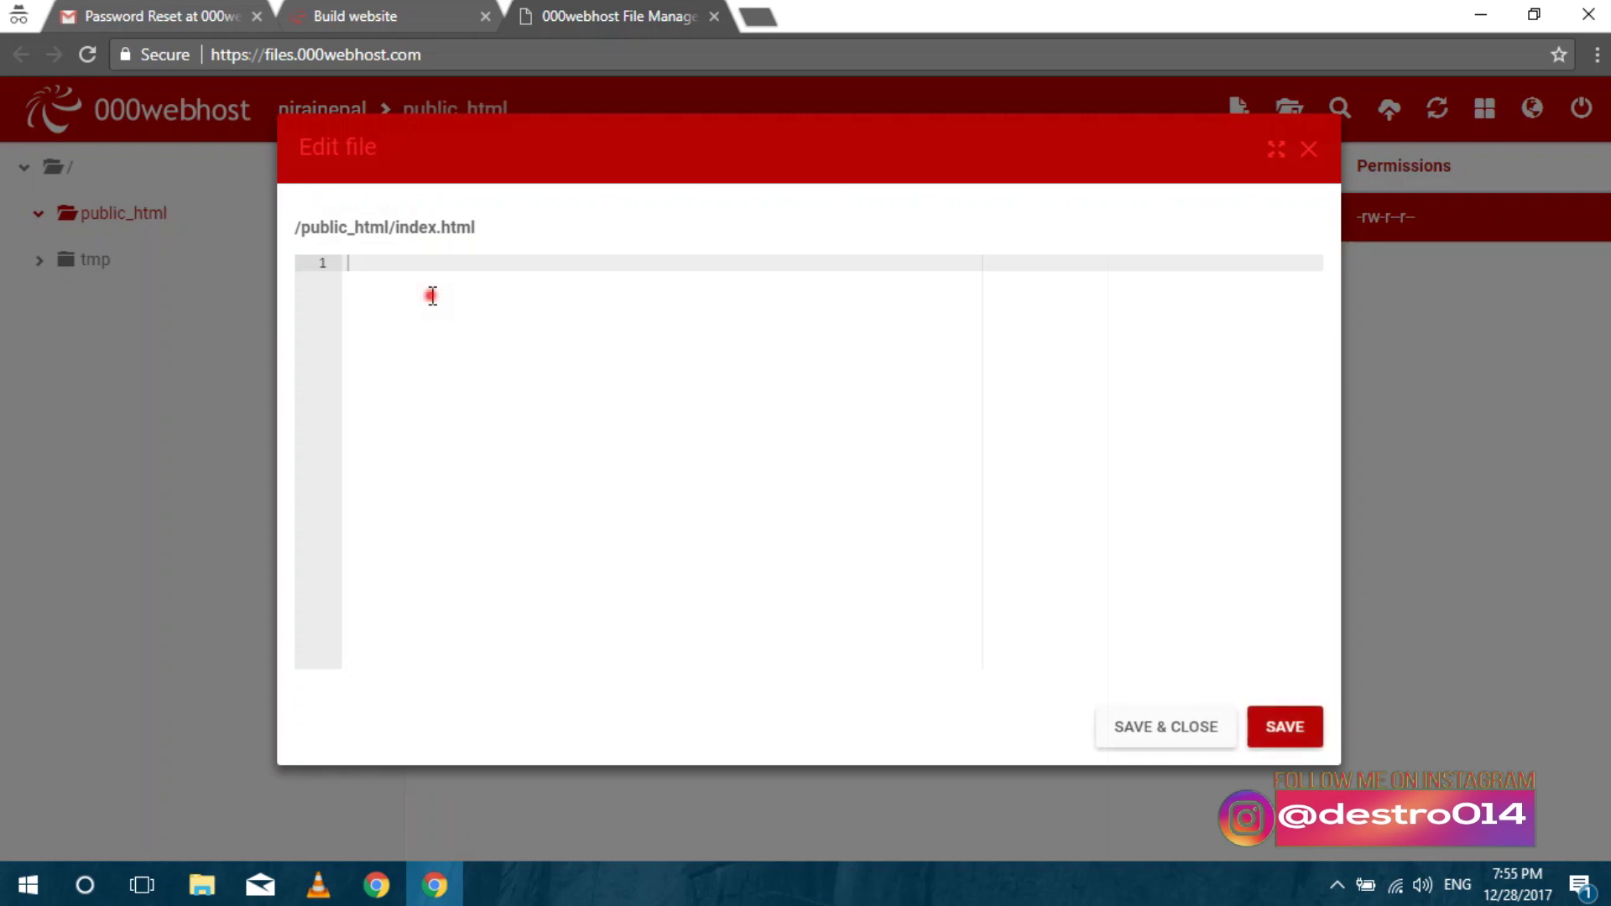
{"action": "type", "text": "html"}
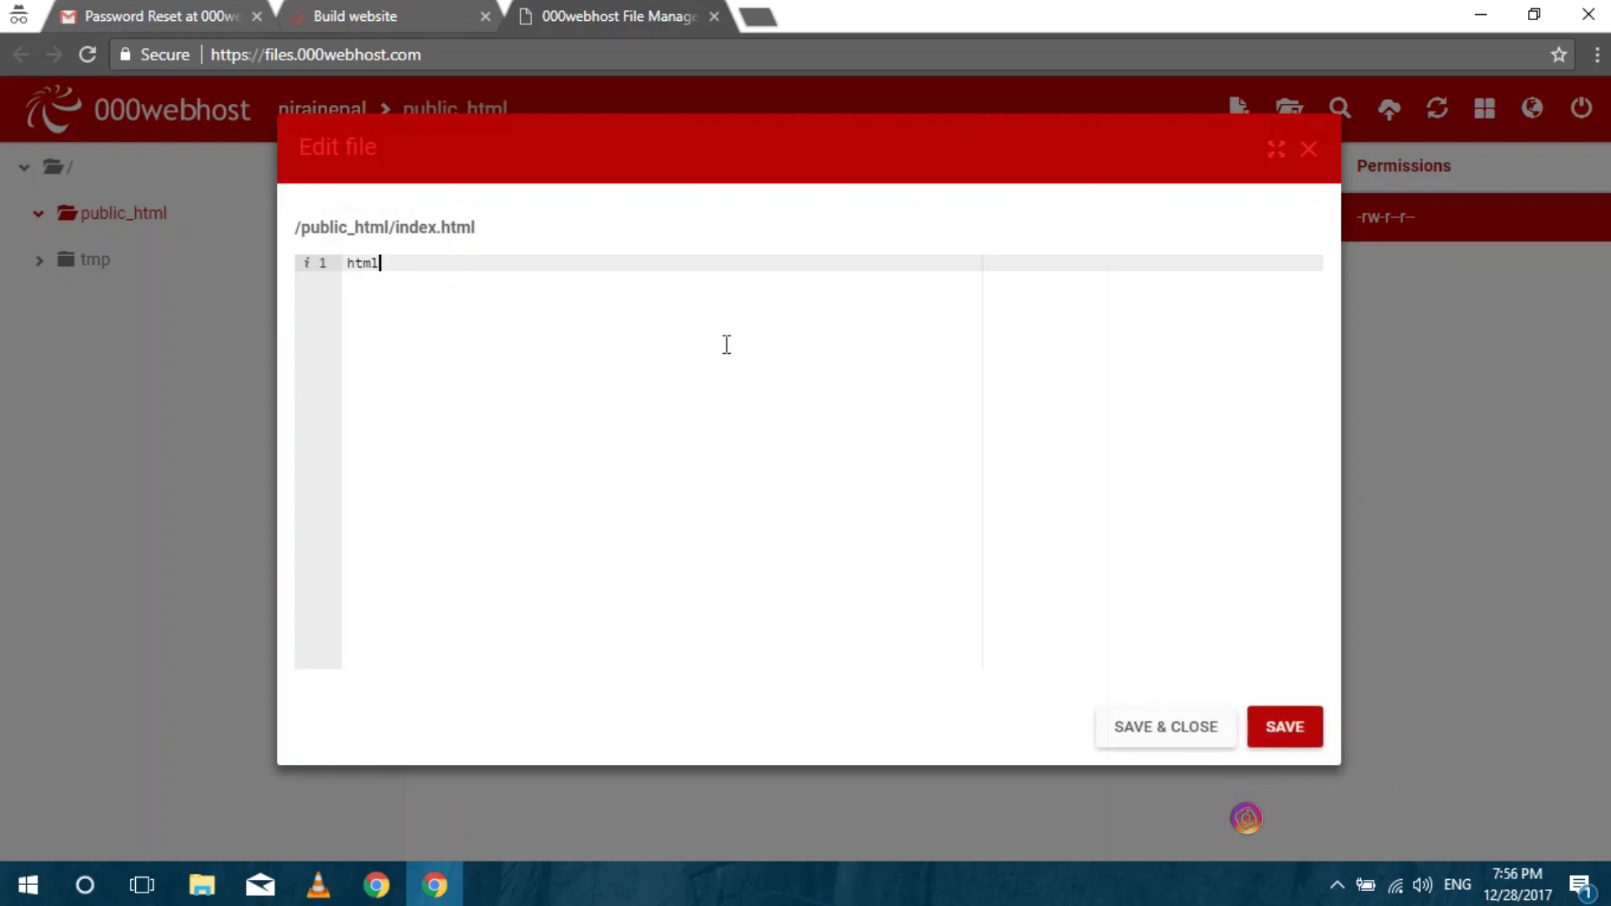
{"action": "key", "text": "Tab"}
{"action": "key", "text": "BackSpace"}
{"action": "key", "text": "BackSpace"}
{"action": "key", "text": "BackSpace"}
{"action": "key", "text": "BackSpace"}
{"action": "key", "text": "BackSpace"}
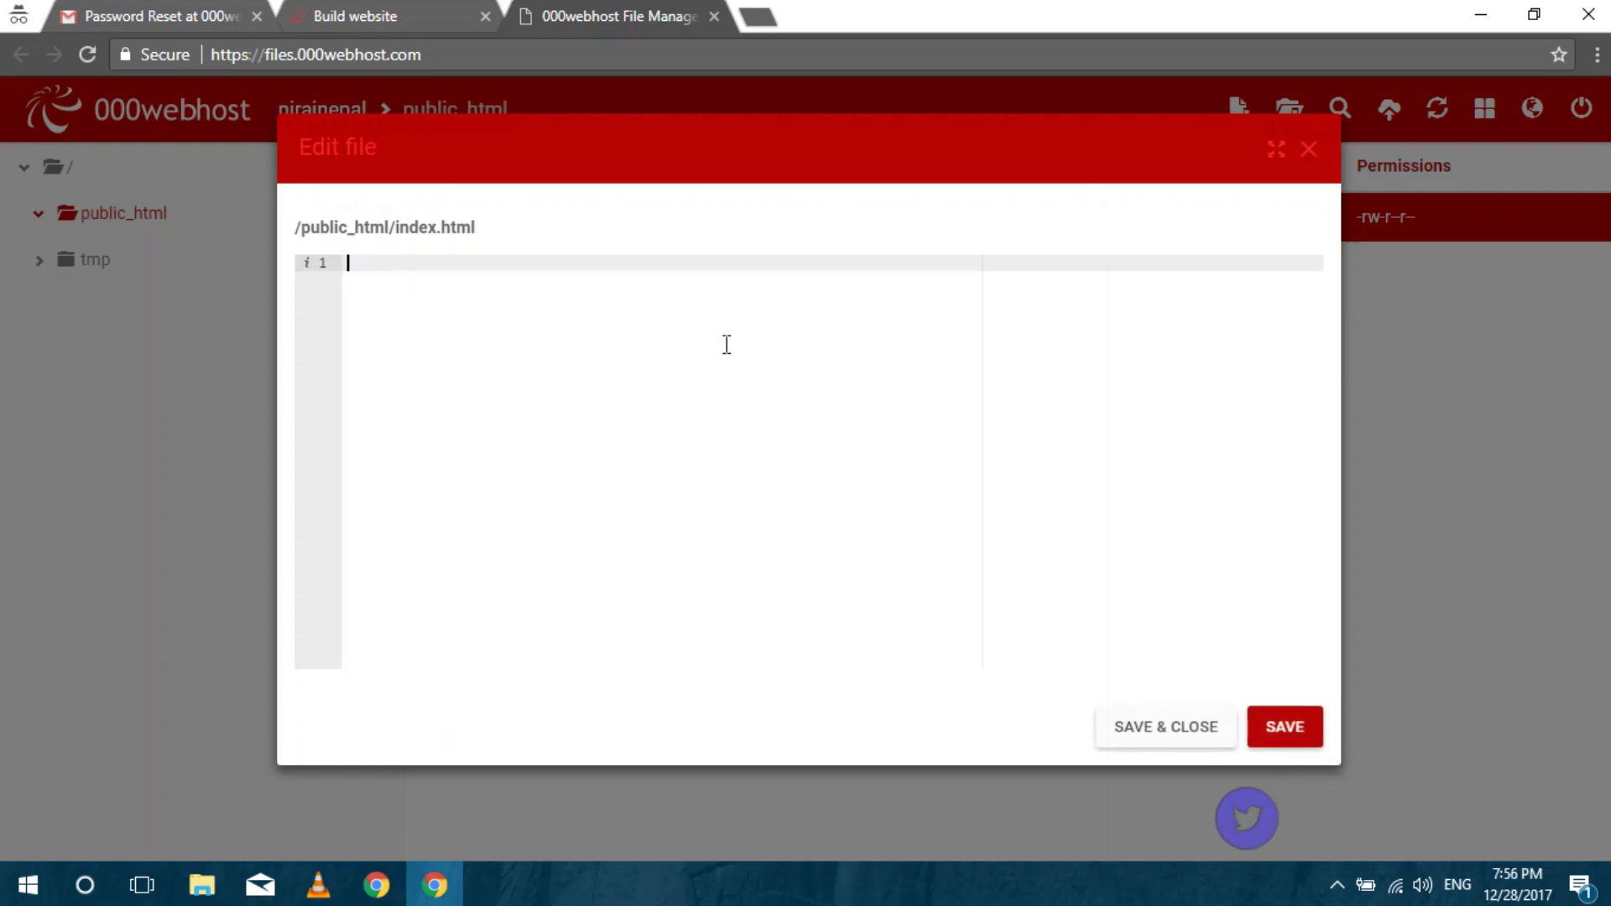
{"action": "key", "text": "BackSpace"}
{"action": "key", "text": "BackSpace"}
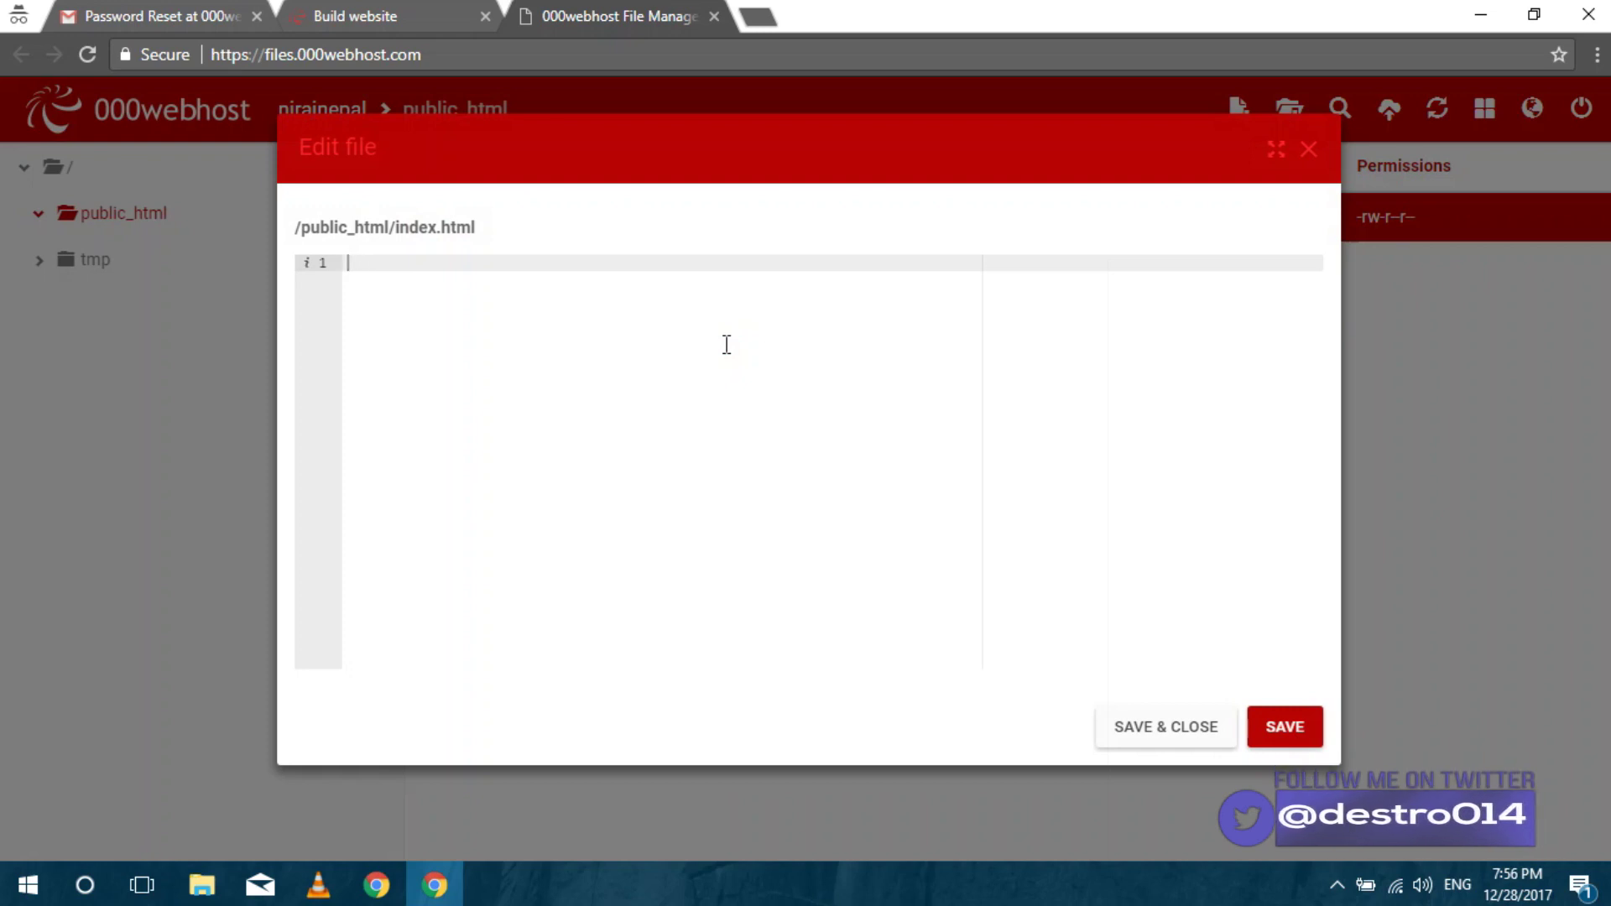
{"action": "type", "text": "<html>"}
{"action": "key", "text": "Return"}
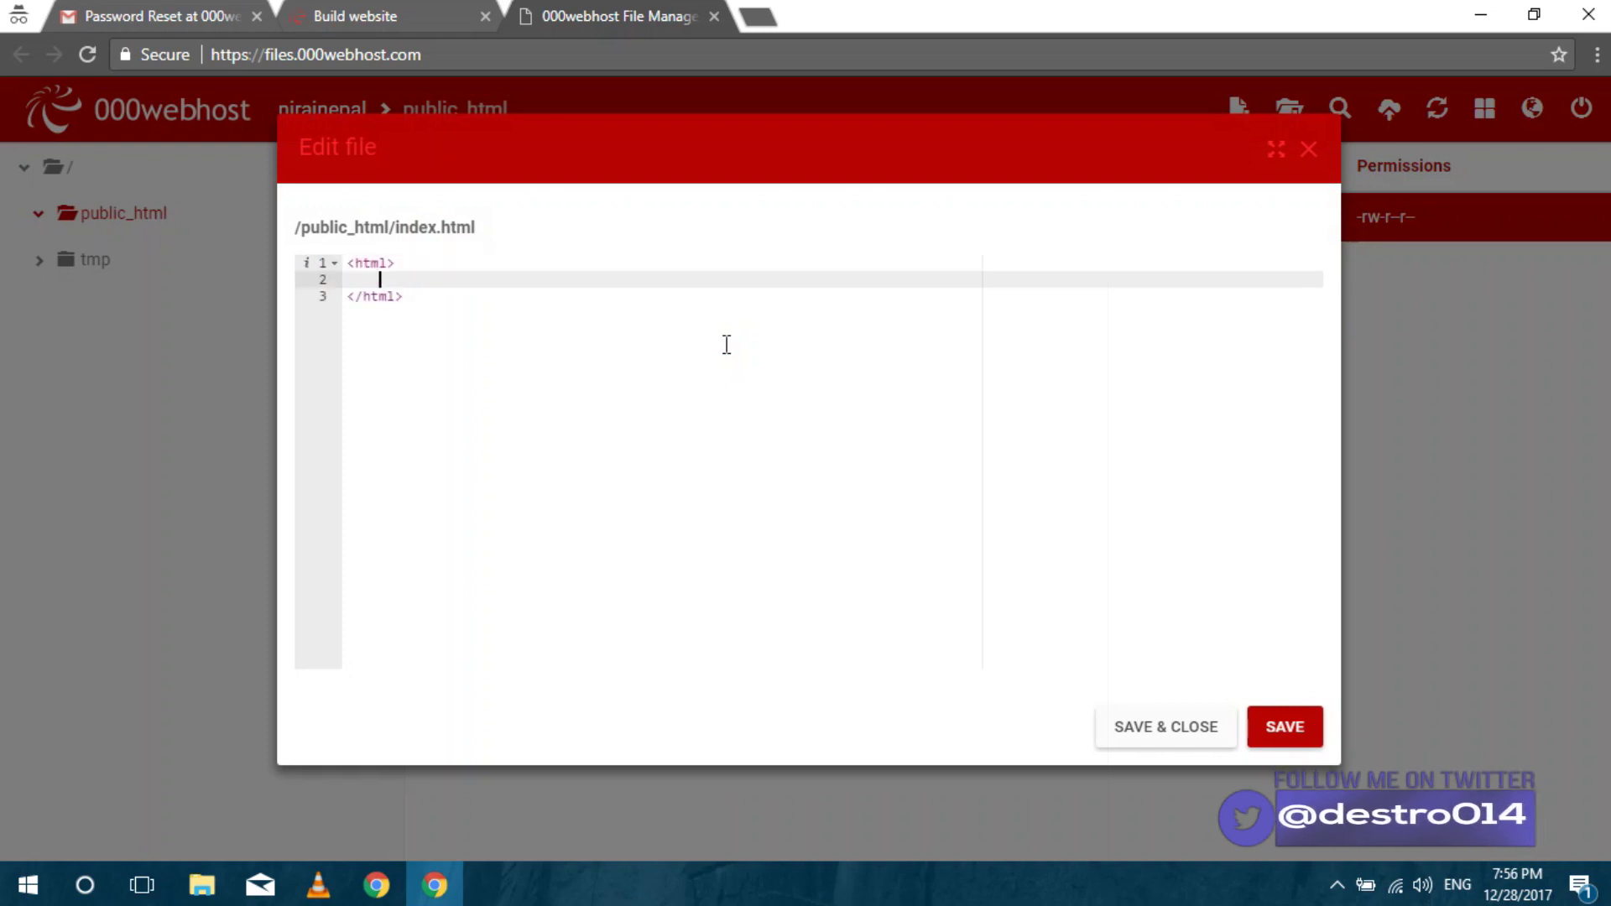
{"action": "type", "text": "<head>"}
{"action": "key", "text": "Return"}
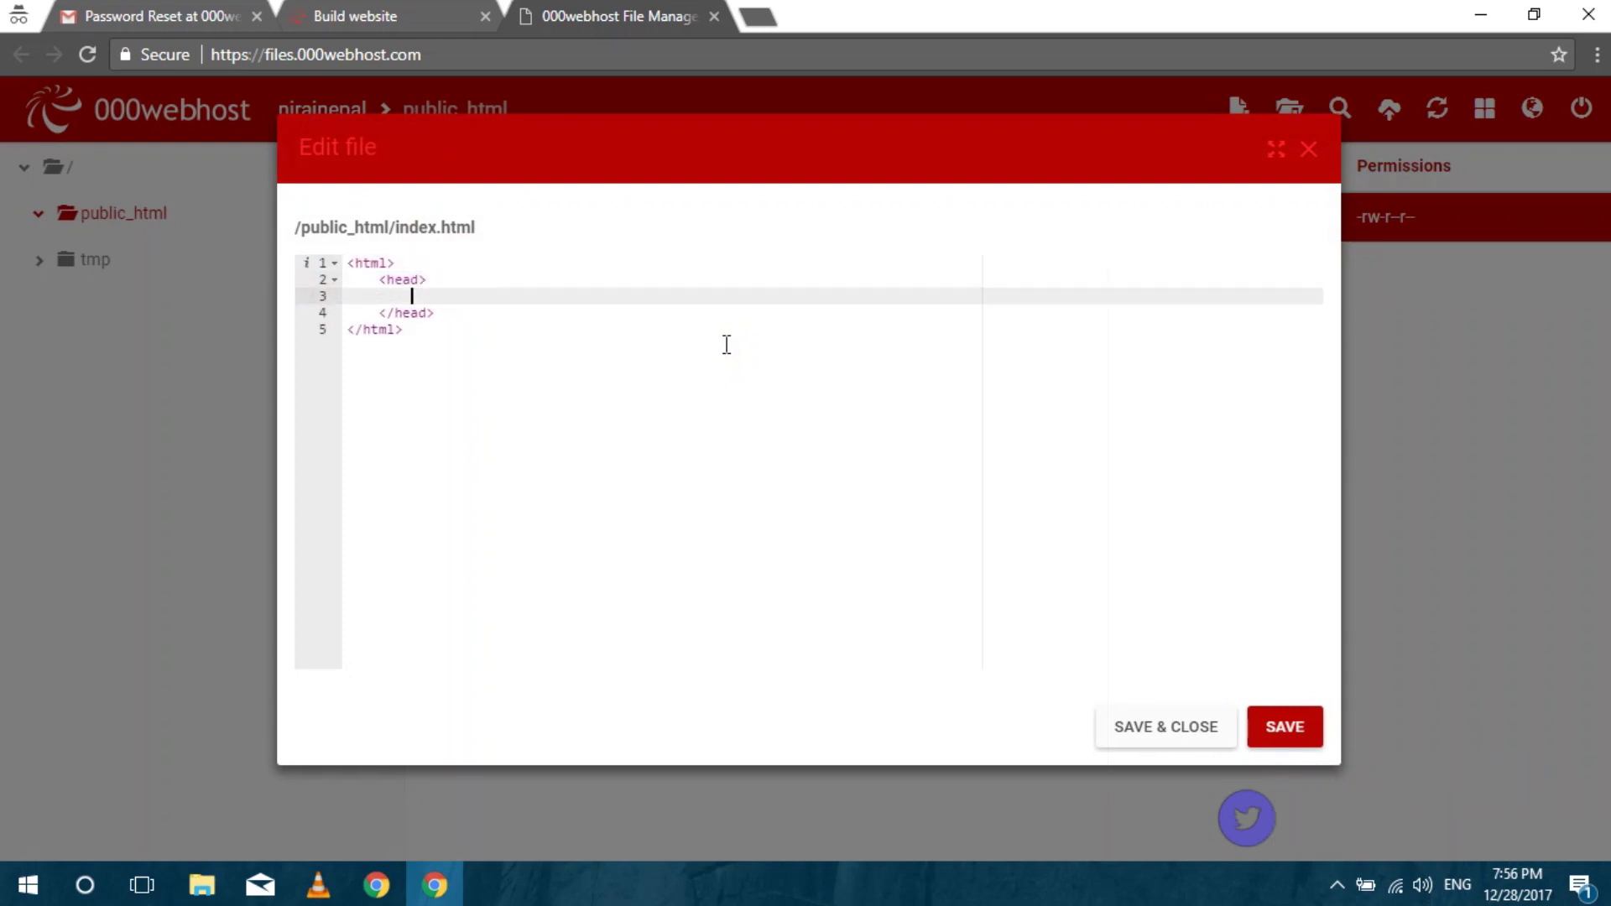
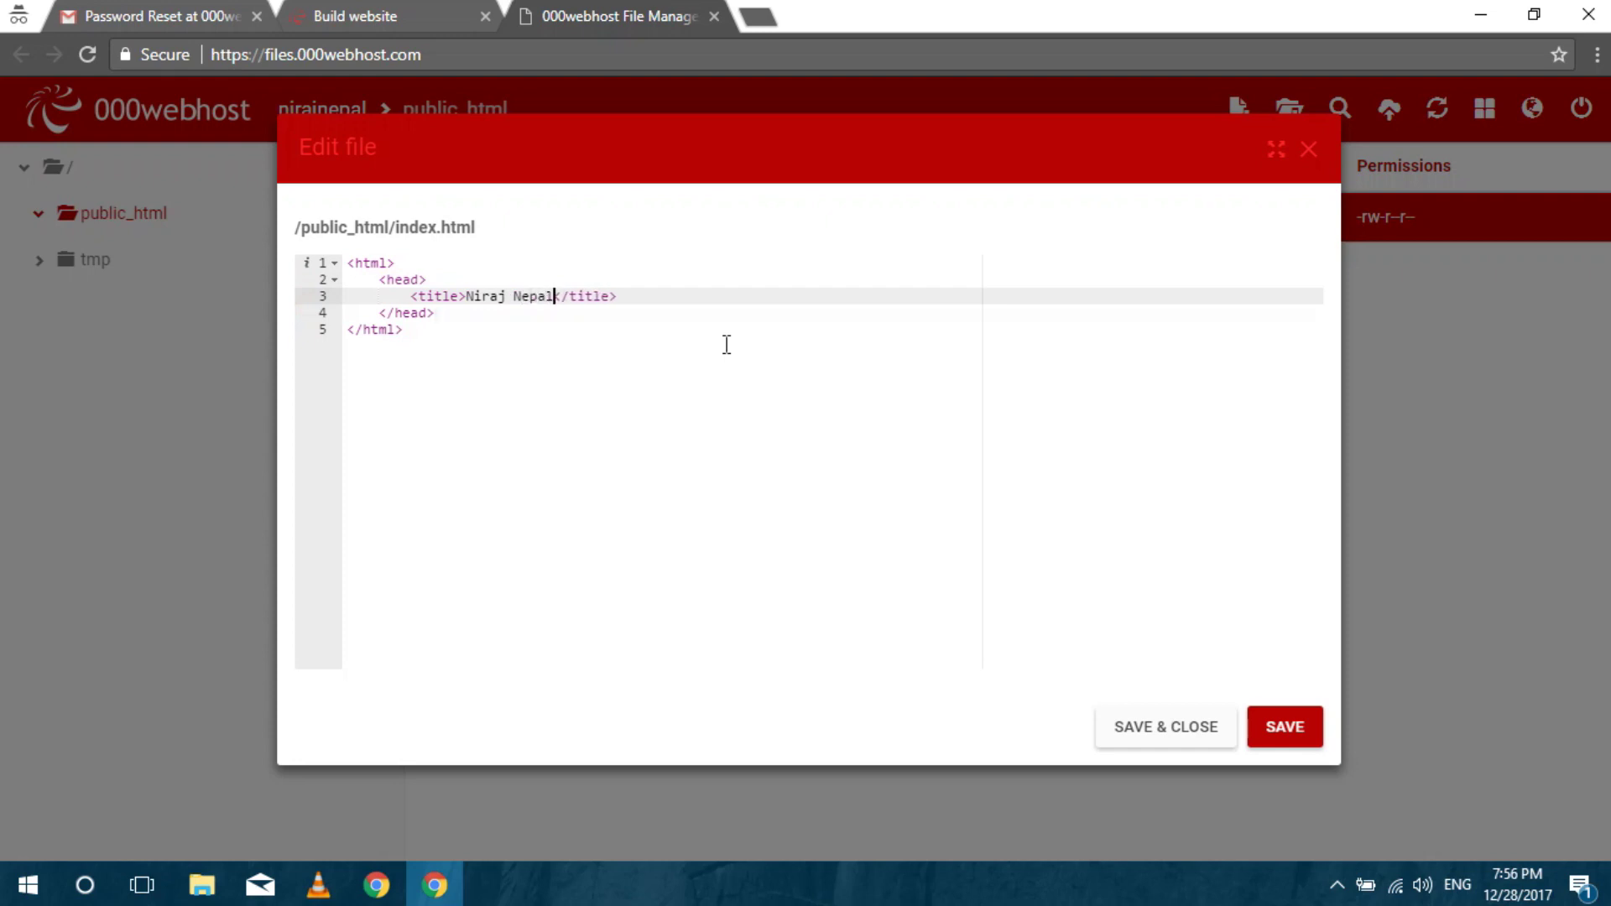
{"action": "key", "text": "Down"}
{"action": "key", "text": "Return"}
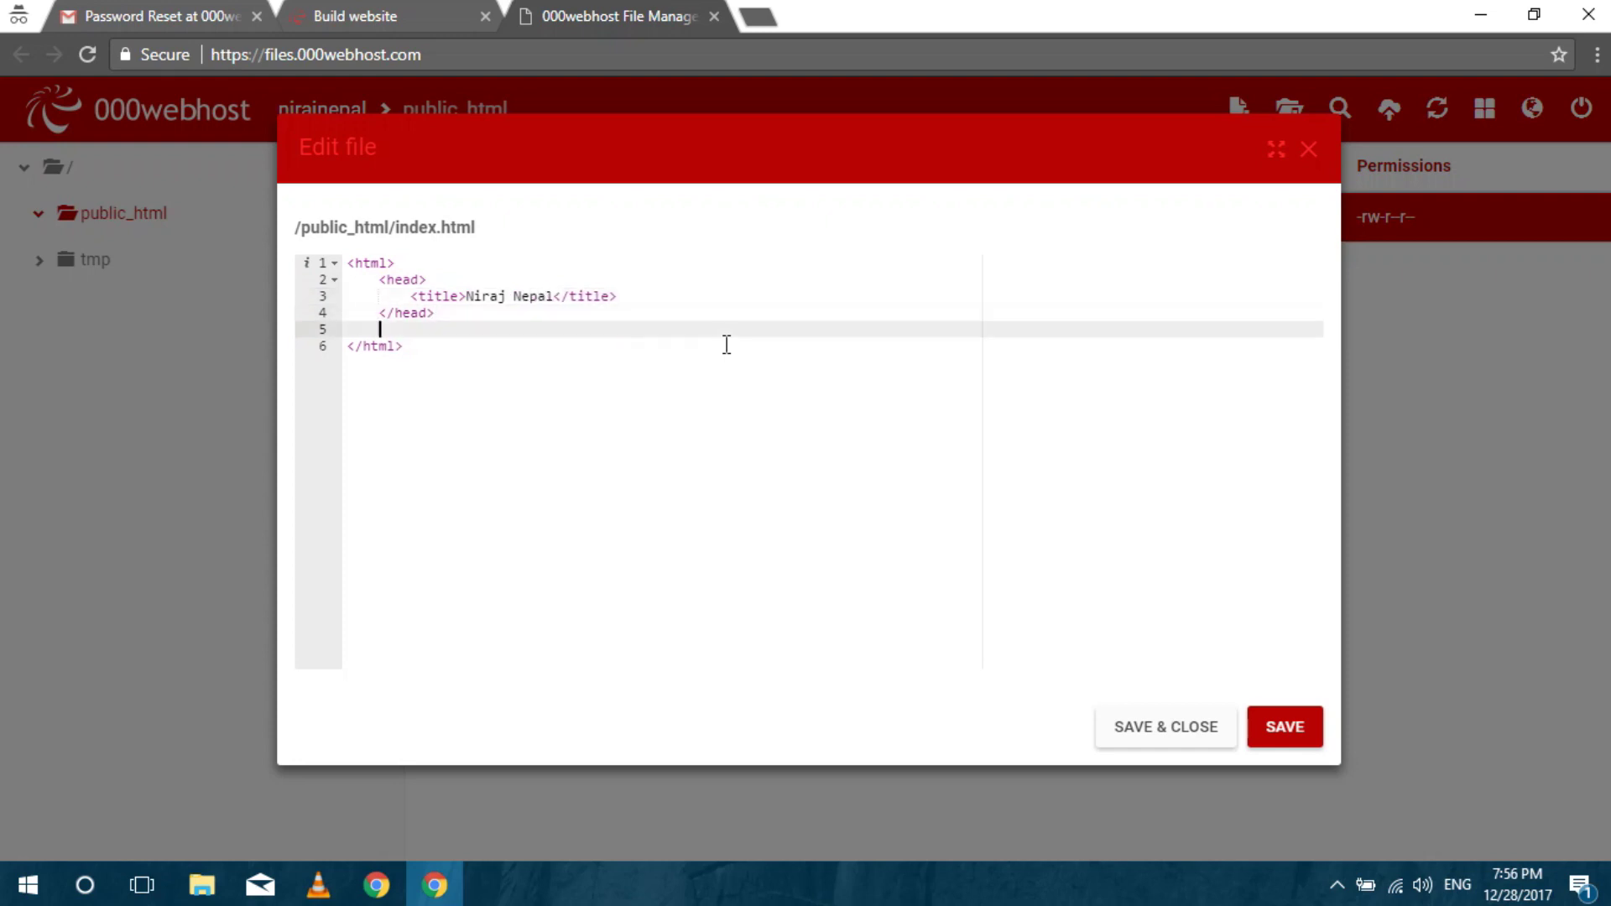
{"action": "type", "text": "<body>"}
{"action": "key", "text": "Return"}
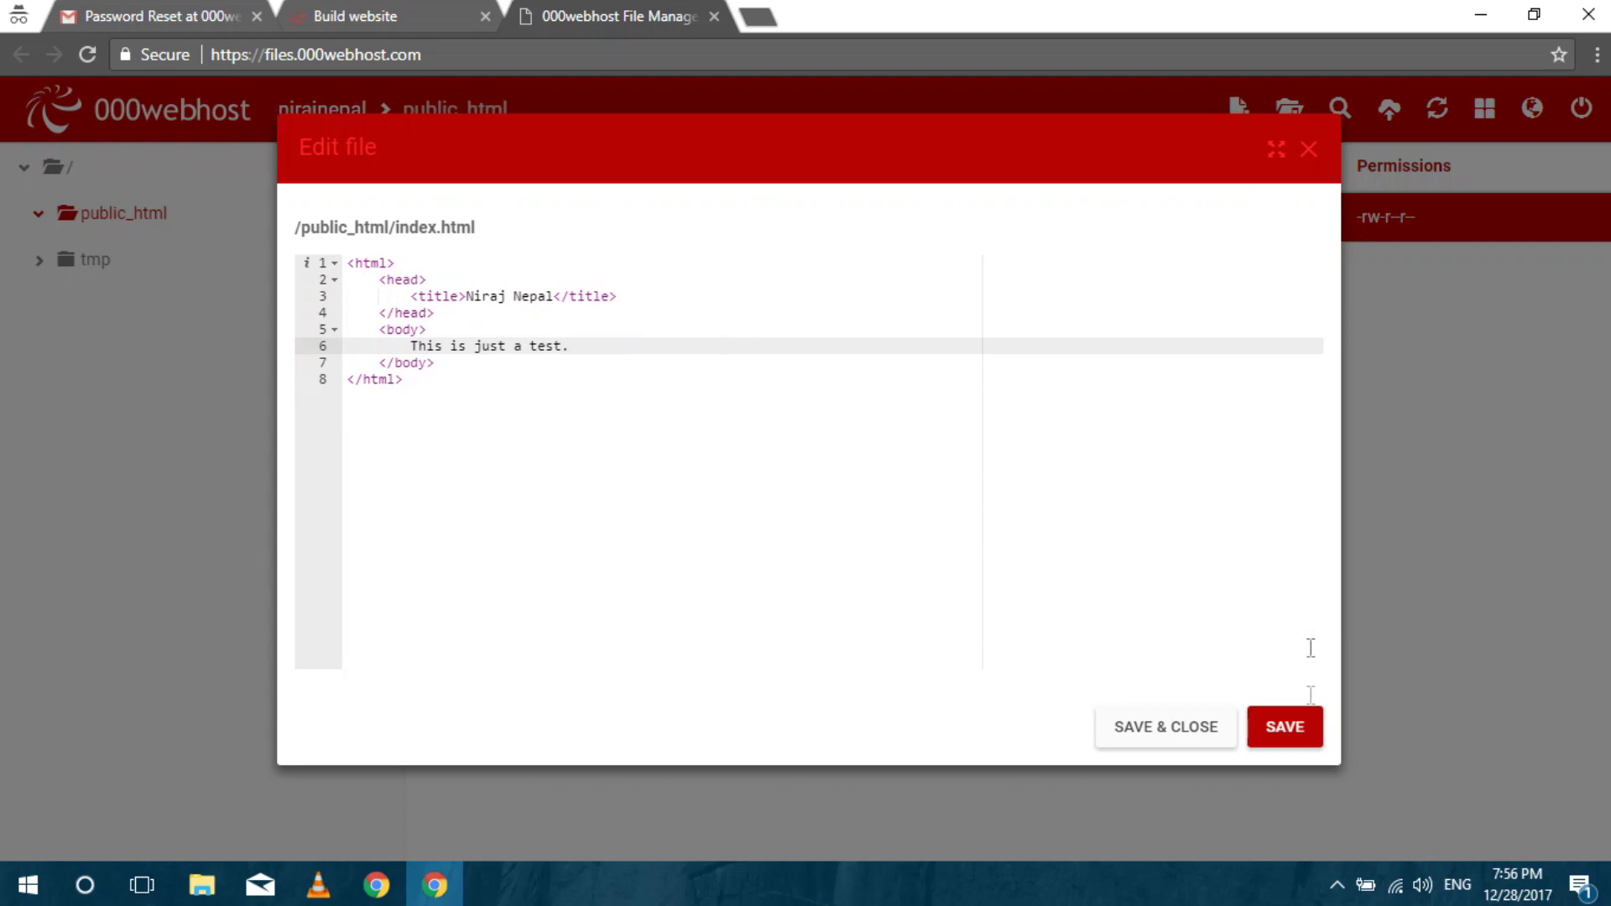
Save index.html, whose body reads "This is just a test.", and close the editor.
{"action": "left_click", "coordinate": [1290, 730]}
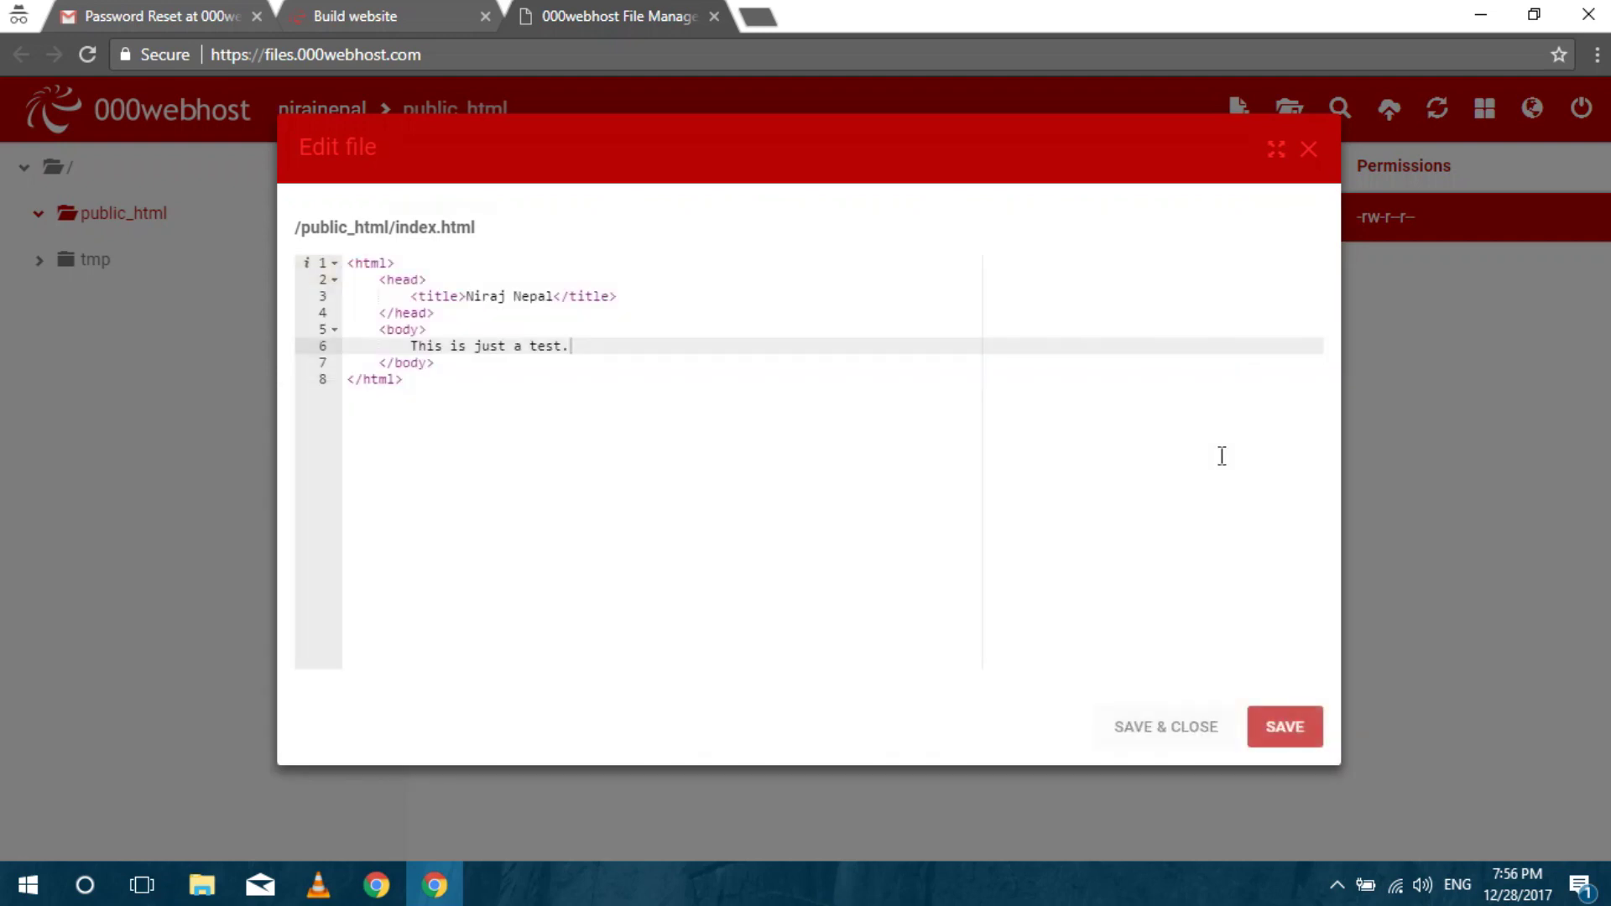
{"action": "left_click", "coordinate": [1313, 151]}
{"action": "left_click", "coordinate": [760, 354]}
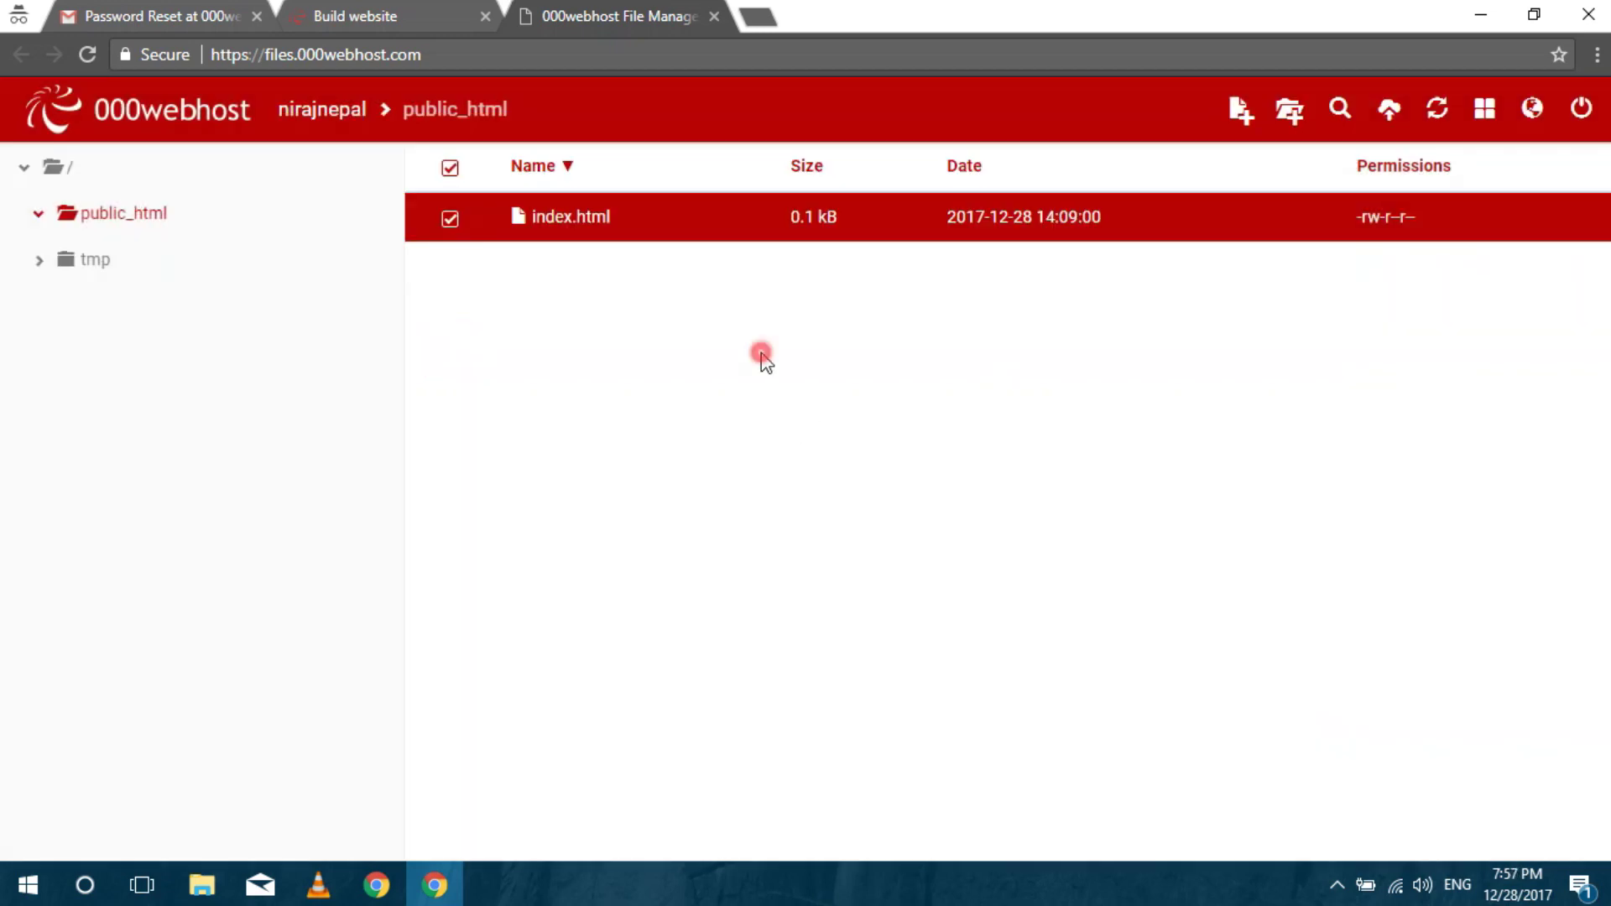
{"action": "left_click", "coordinate": [712, 17]}
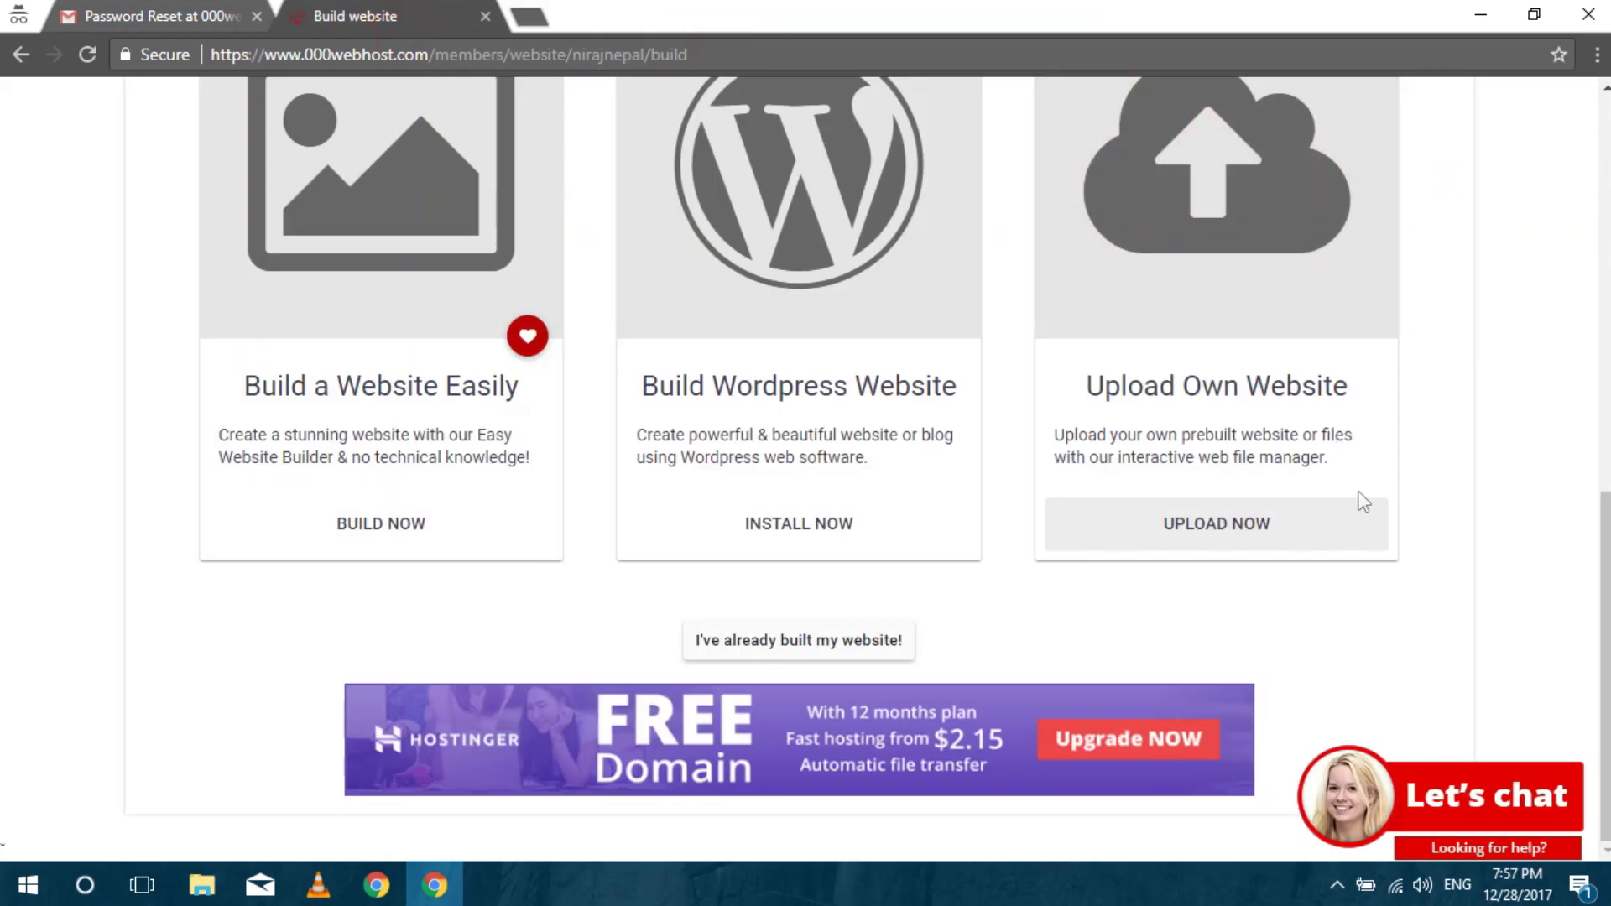
{"action": "scroll", "coordinate": [798, 470], "scroll_direction": "up", "scroll_amount": 3}
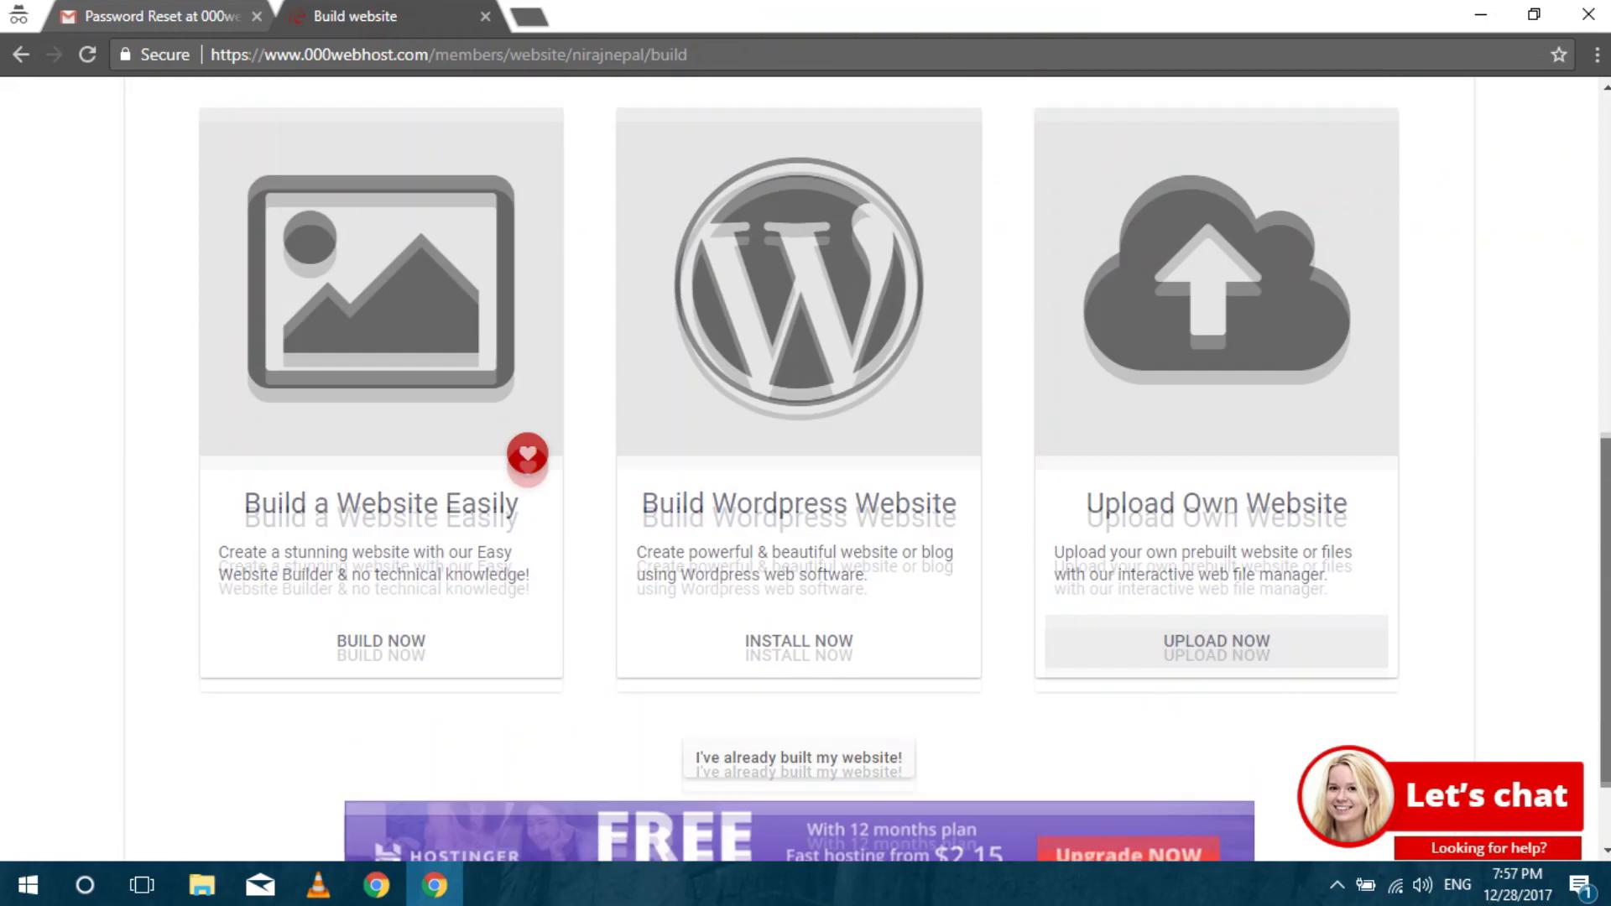
{"action": "scroll", "coordinate": [797, 470], "scroll_direction": "up", "scroll_amount": 5}
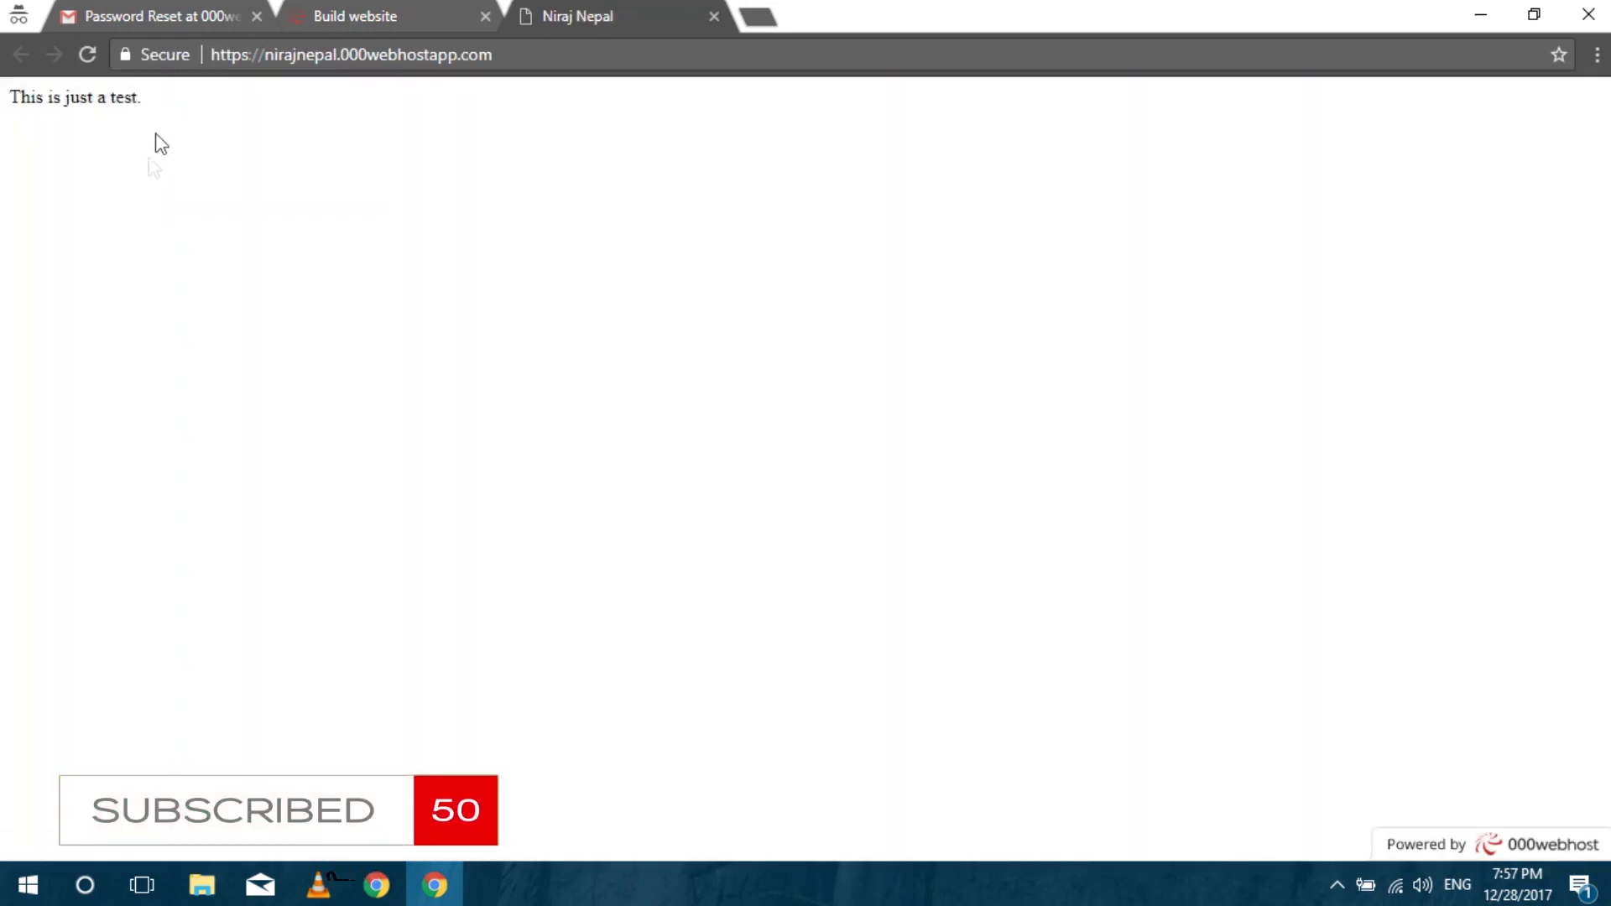
{"action": "left_click_drag", "start_coordinate": [165, 97], "coordinate": [3, 122]}
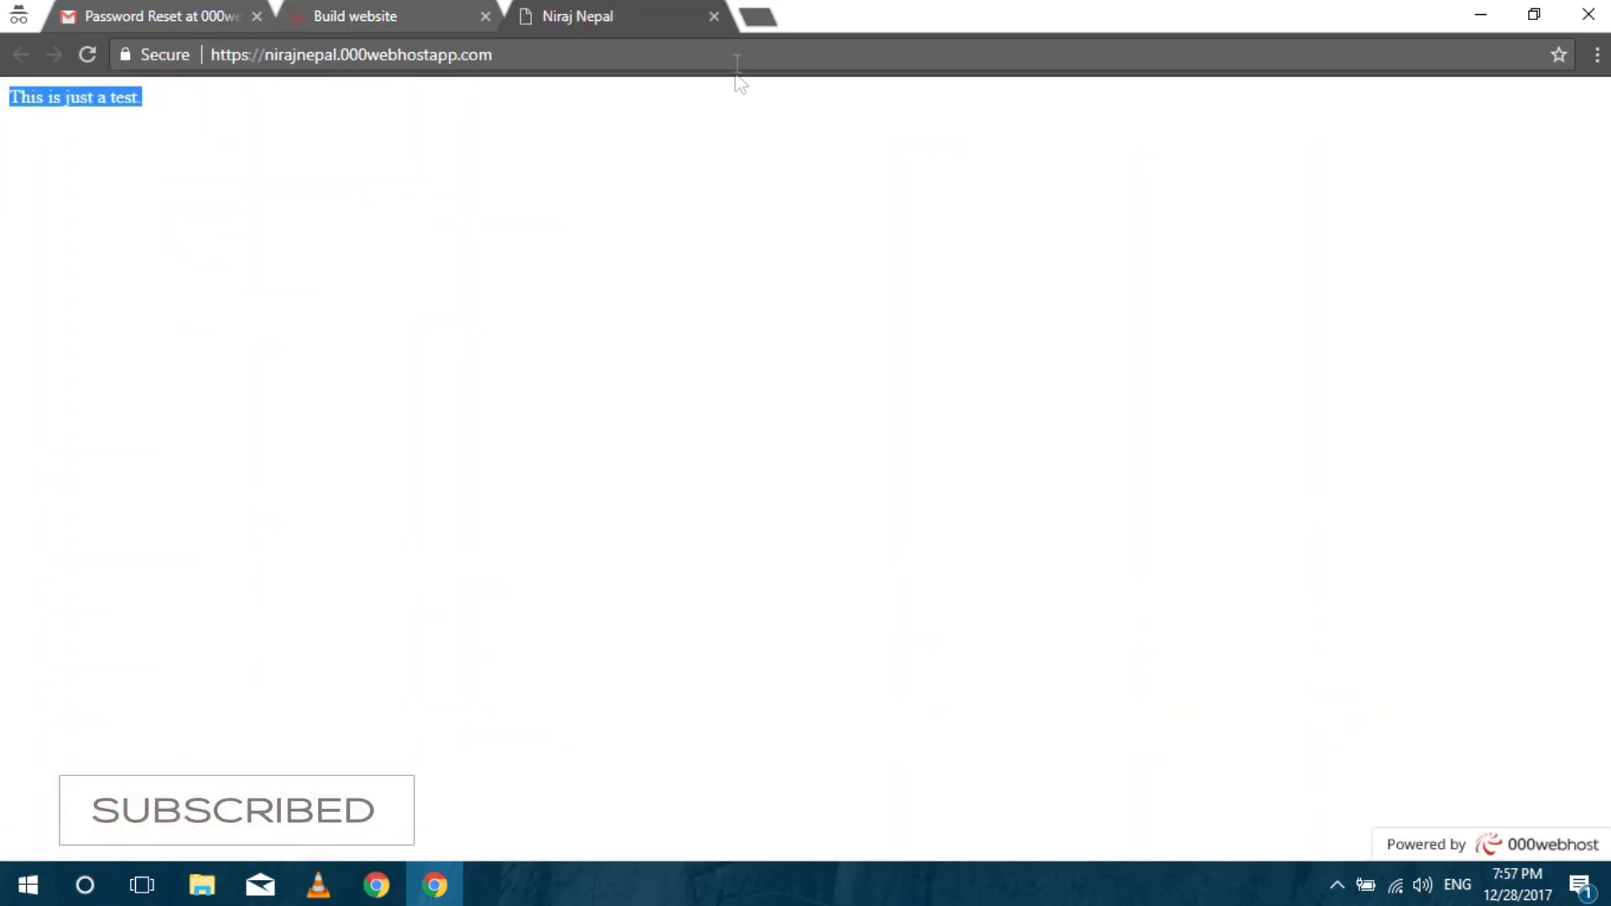
{"action": "left_click", "coordinate": [714, 16]}
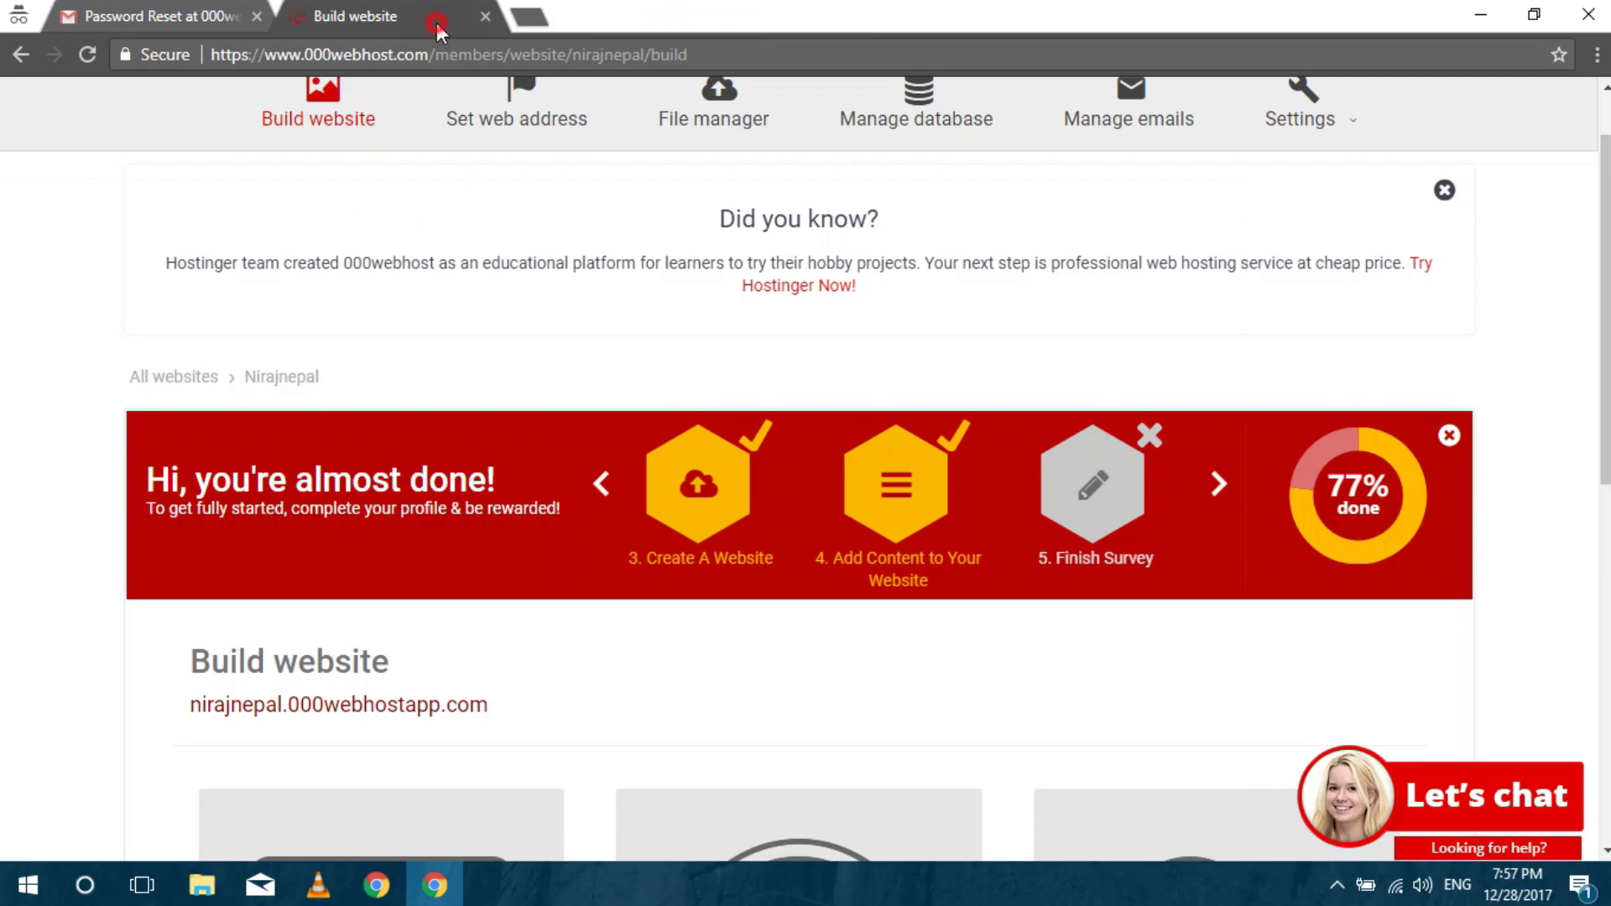
{"action": "left_click_drag", "start_coordinate": [1604, 336], "coordinate": [1605, 298]}
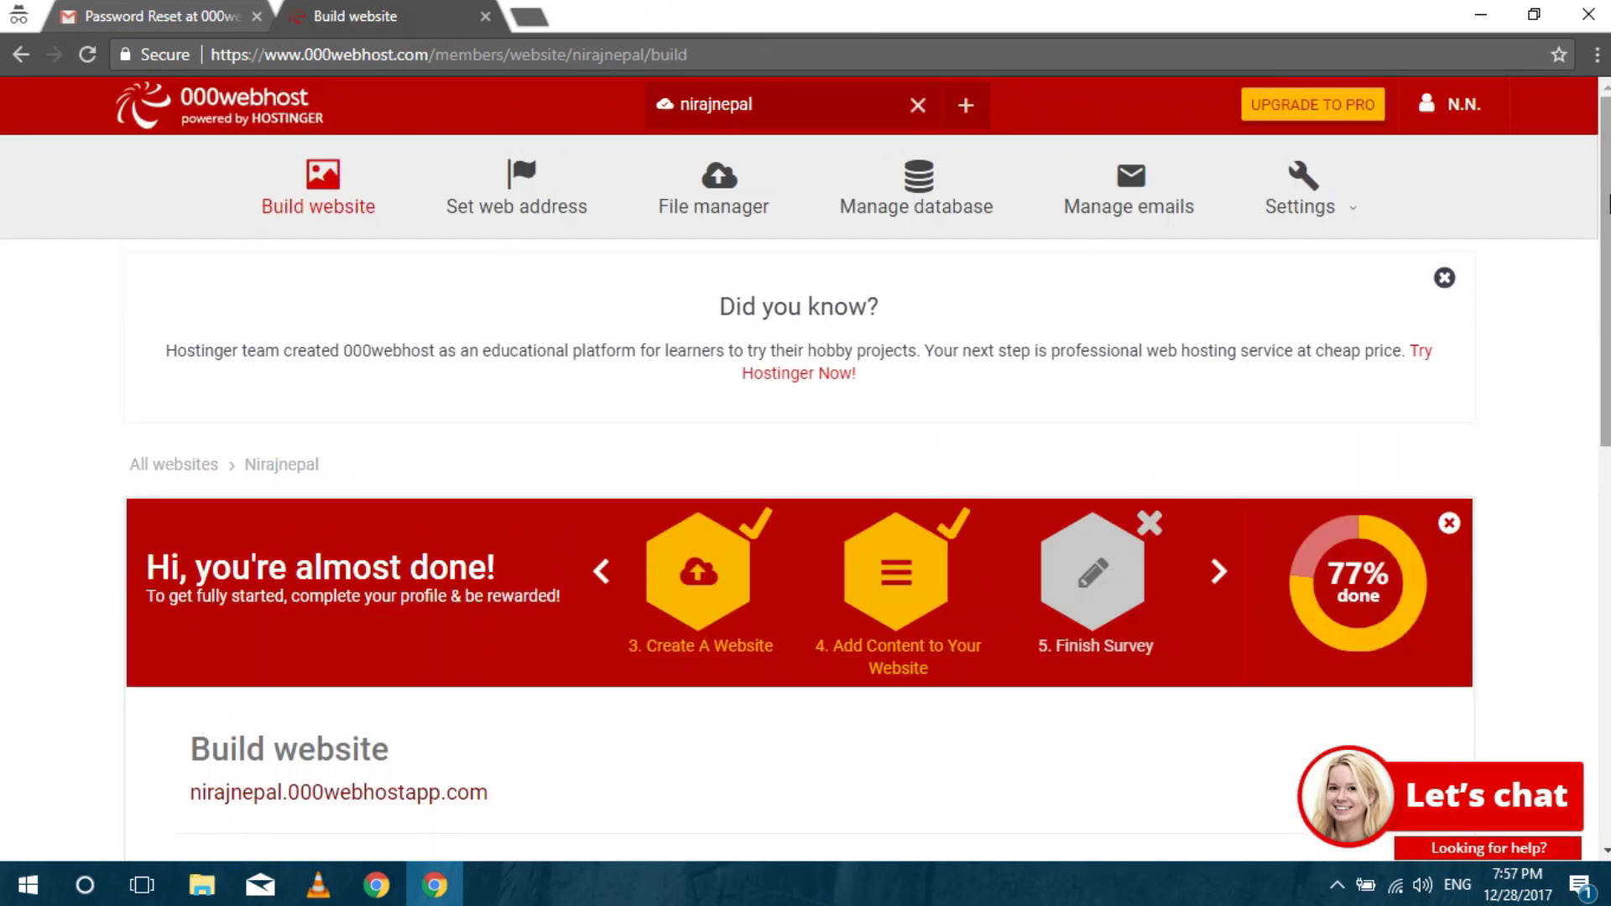